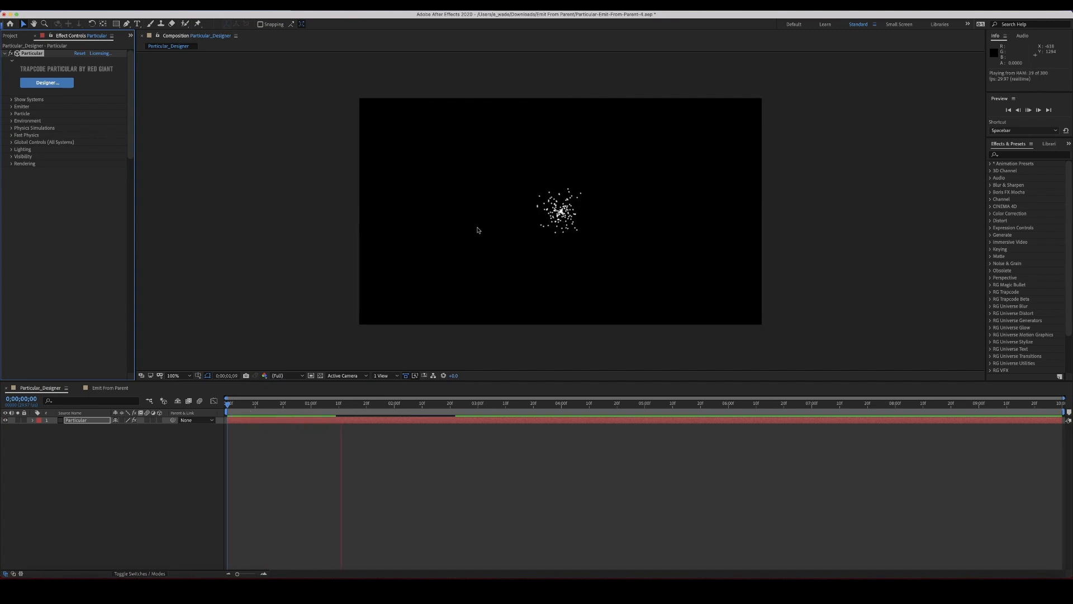
# Play and stop the composition preview of the particle system
pyautogui.press('space')
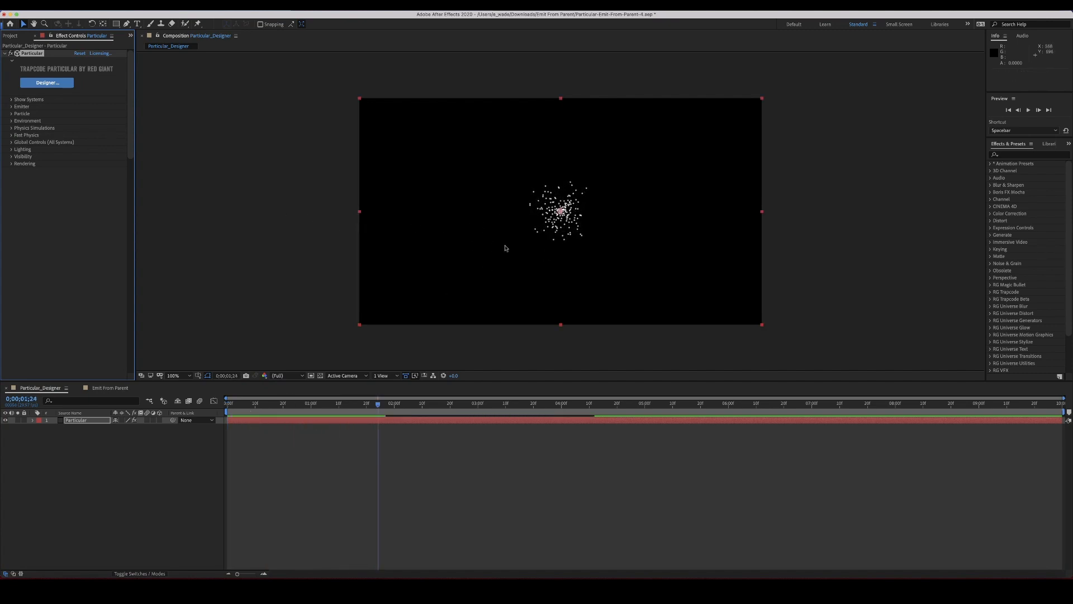
pyautogui.press('space')
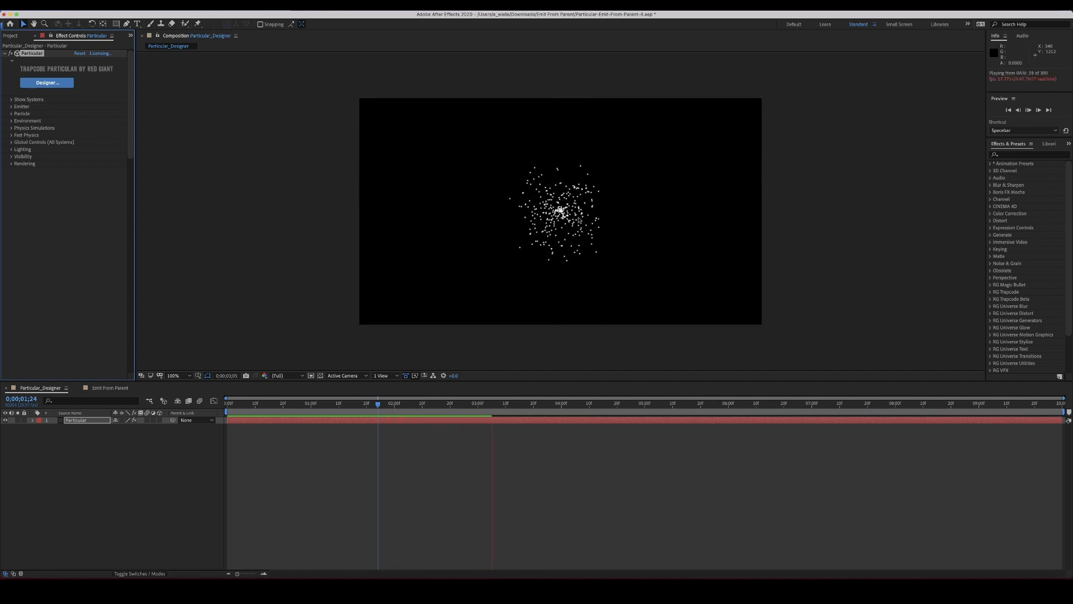
pyautogui.press('space')
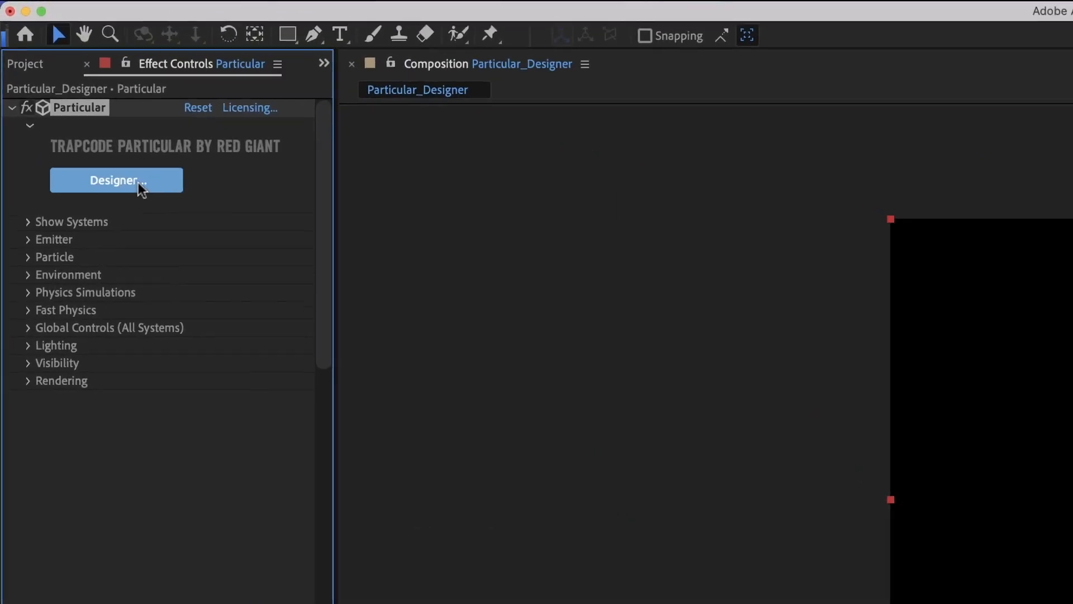
# Open Particular Designer and apply the Low Poly Spheres preset from the Abstract and Geometric presets
pyautogui.click(139, 182)
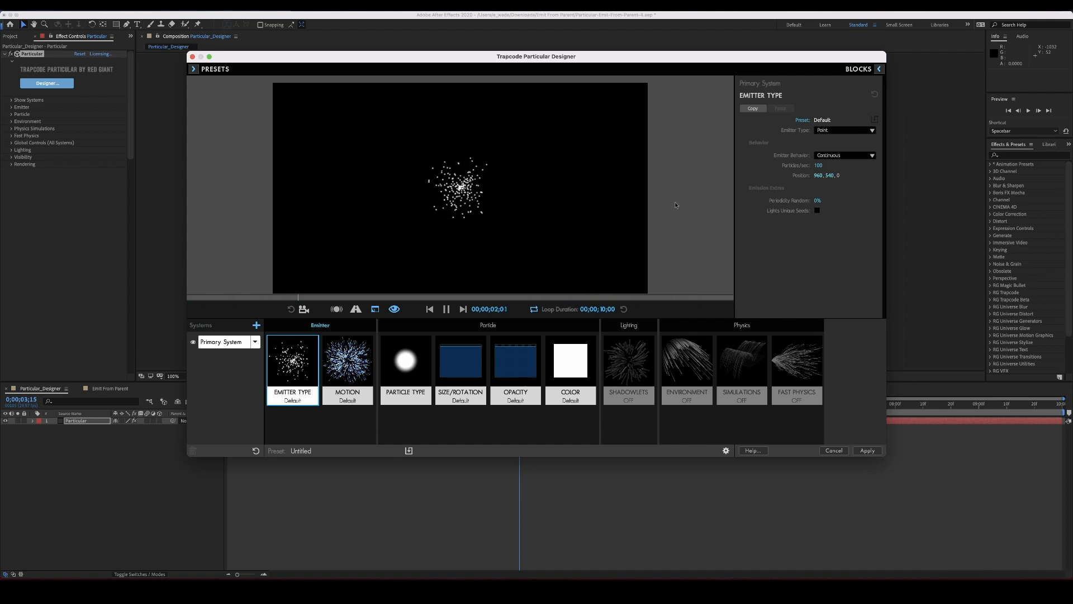
pyautogui.click(194, 69)
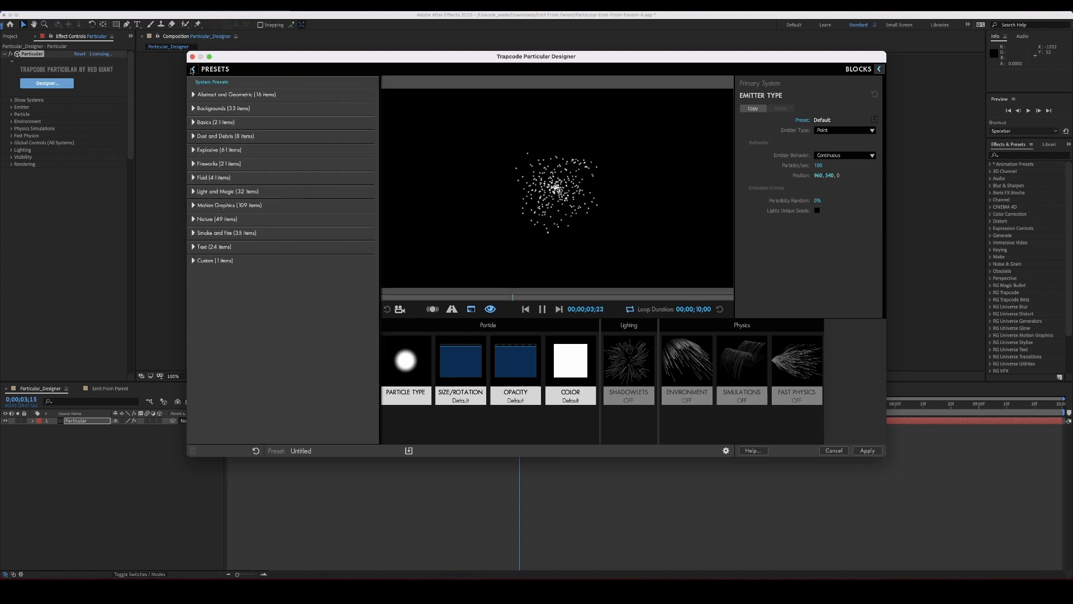
pyautogui.click(193, 95)
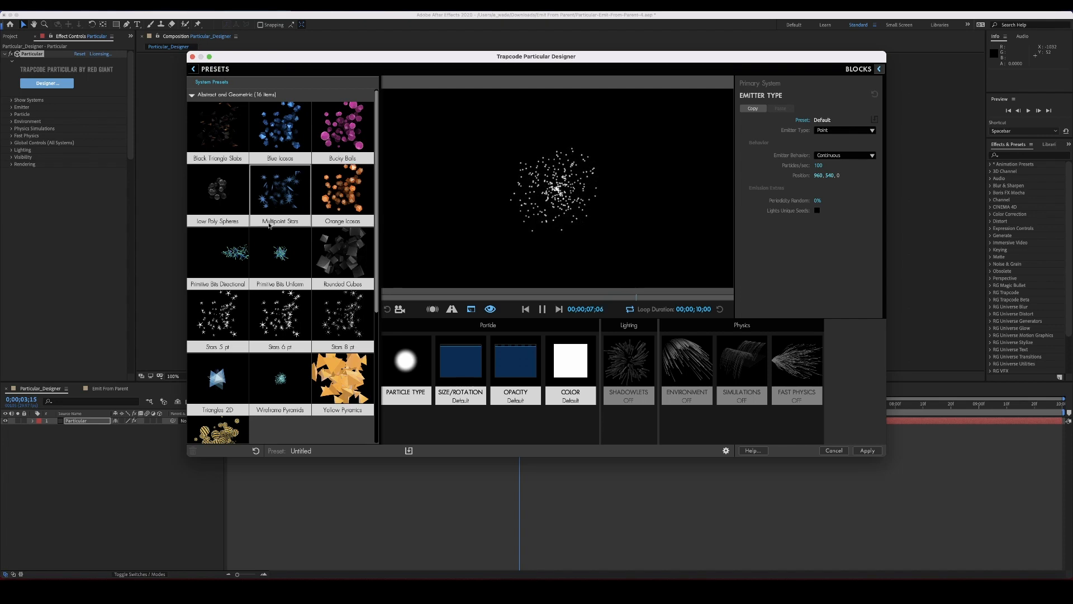
pyautogui.click(222, 194)
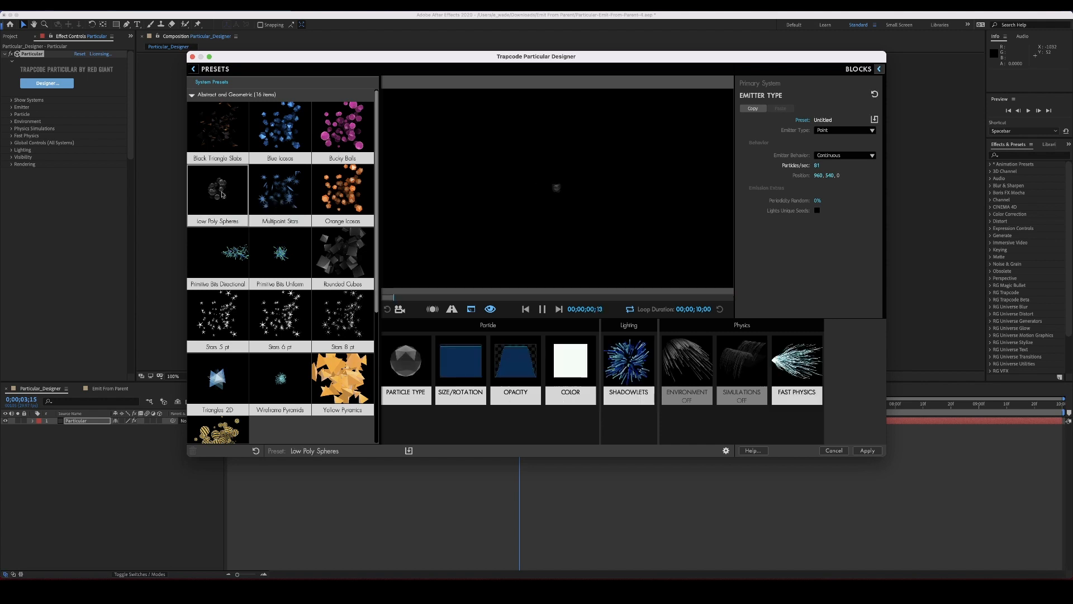
pyautogui.click(194, 69)
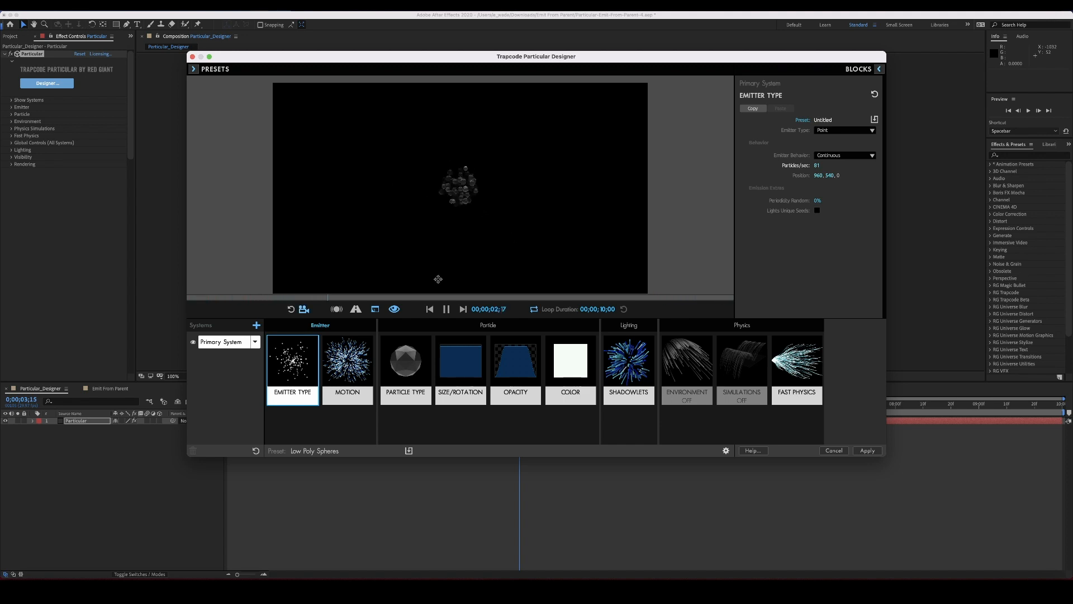
# Set the emitter type to 3D Model and choose the Bucky model
pyautogui.moveTo(457, 197); pyautogui.dragTo(459, 204)
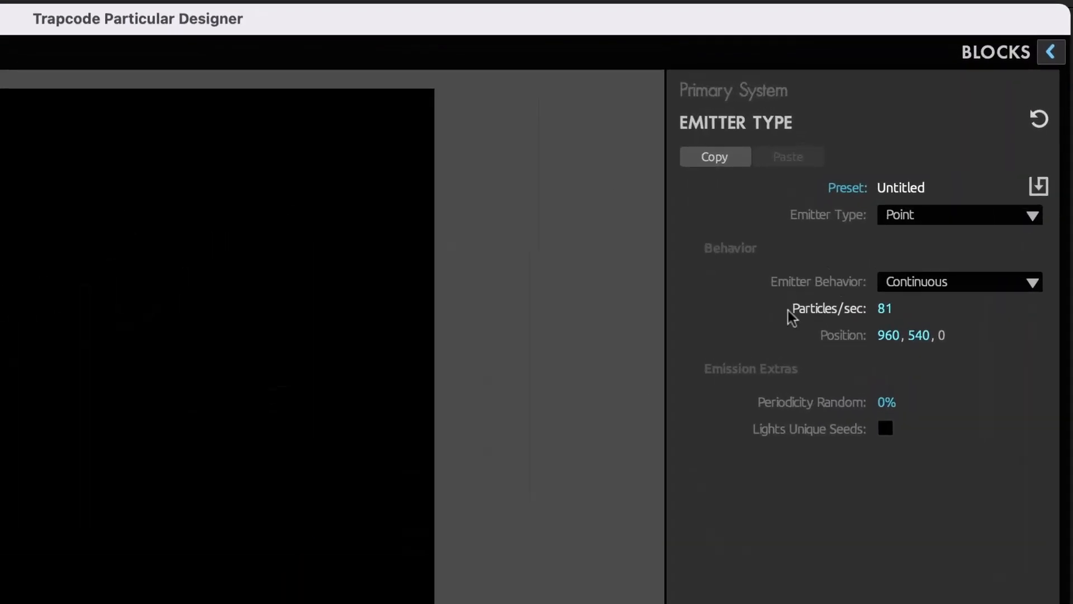
pyautogui.click(987, 214)
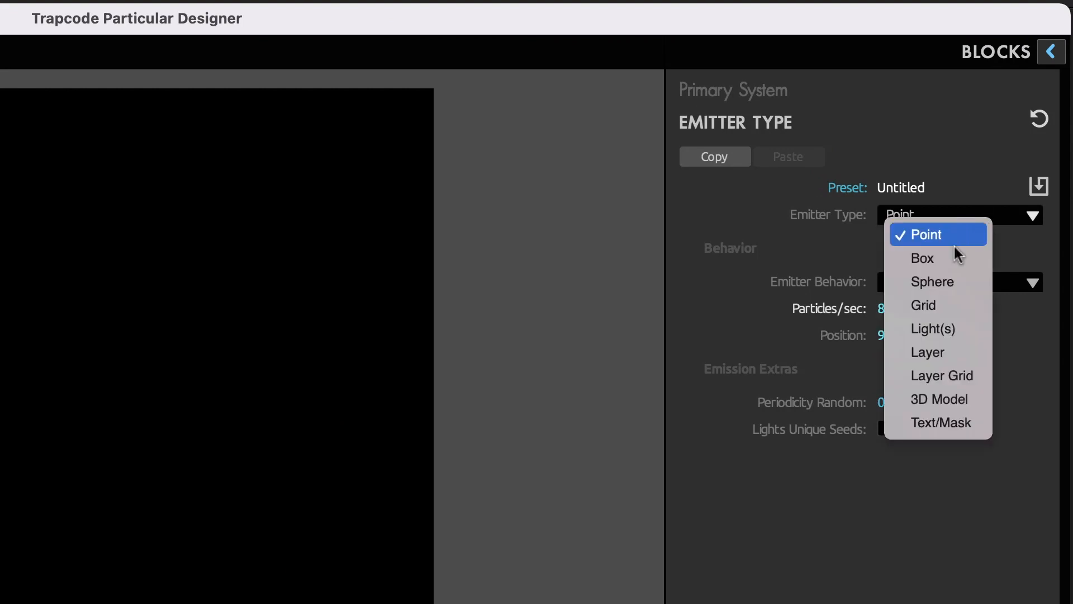
pyautogui.click(973, 408)
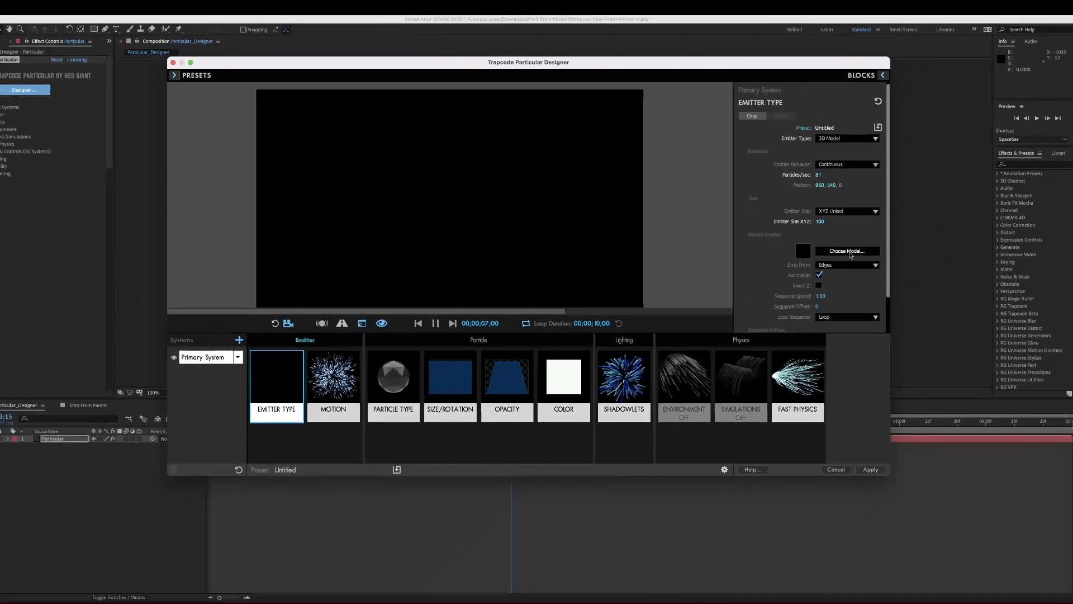
pyautogui.click(849, 252)
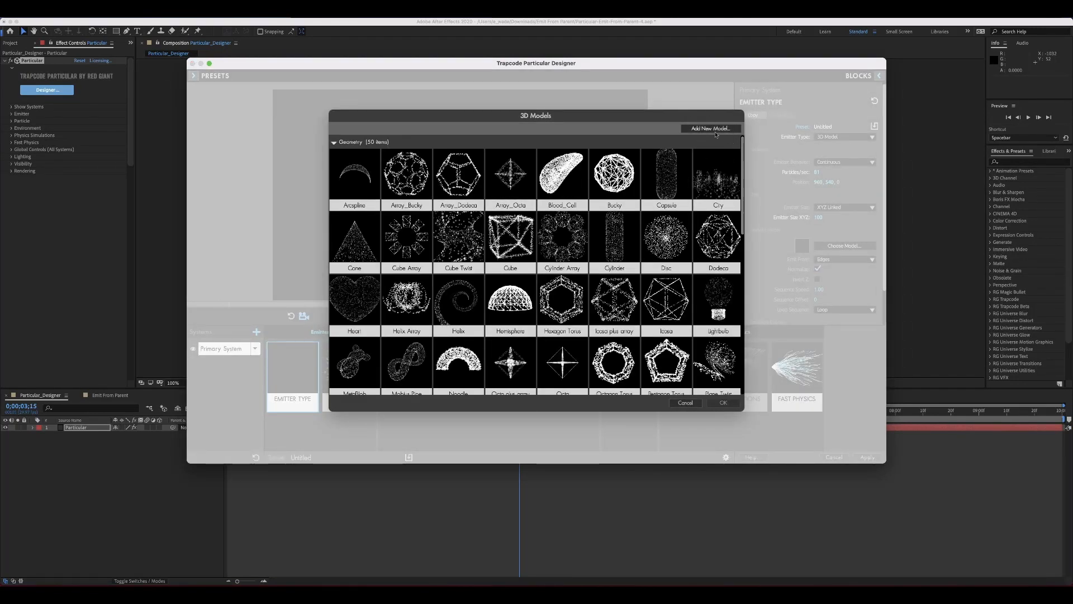
pyautogui.scroll(-1, 637, 284)
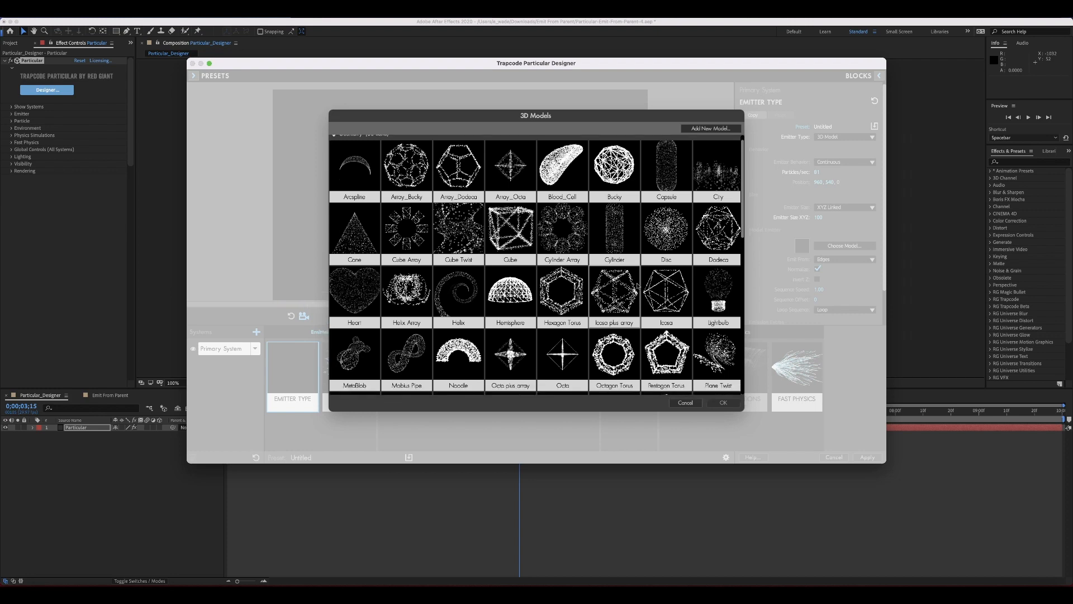
pyautogui.click(614, 160)
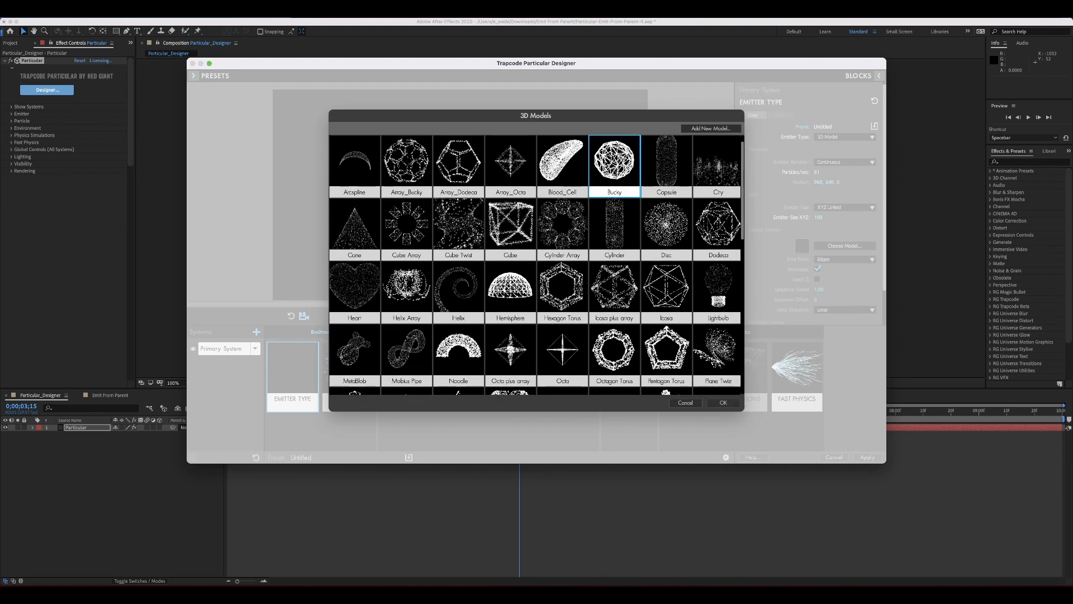
pyautogui.click(728, 403)
# Set the emitter type back to Point
pyautogui.click(844, 259)
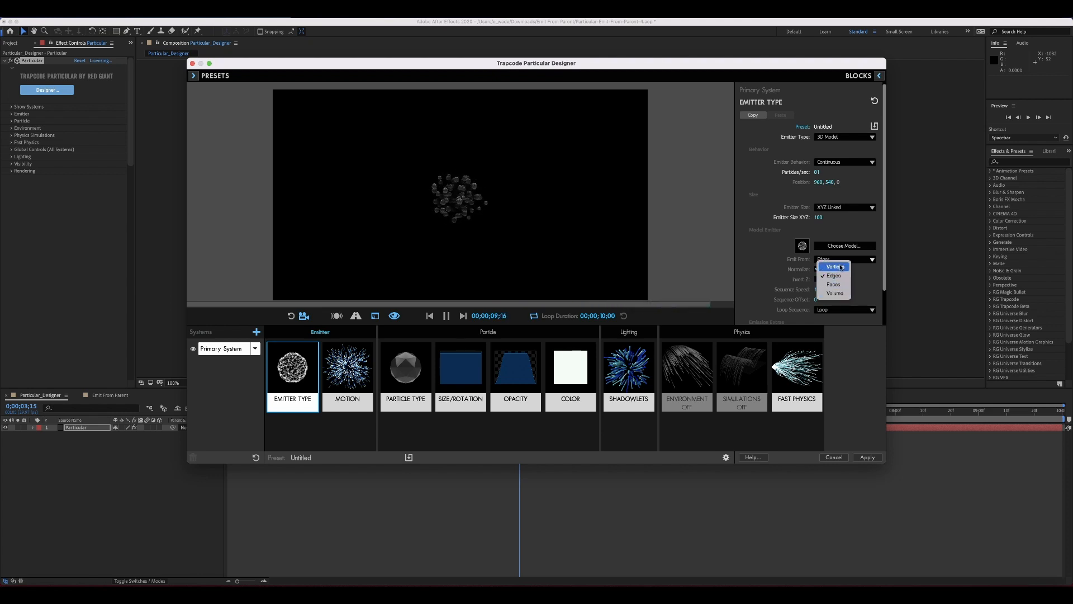
pyautogui.click(840, 137)
pyautogui.click(831, 139)
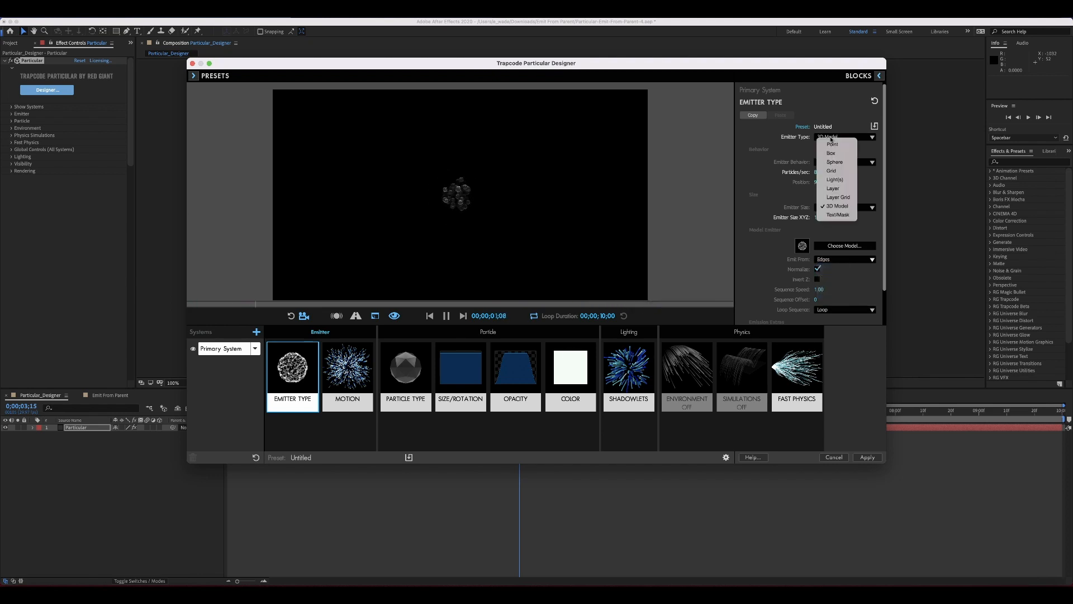
pyautogui.click(832, 143)
# Increase the velocity in the Motion block to 79
pyautogui.click(347, 369)
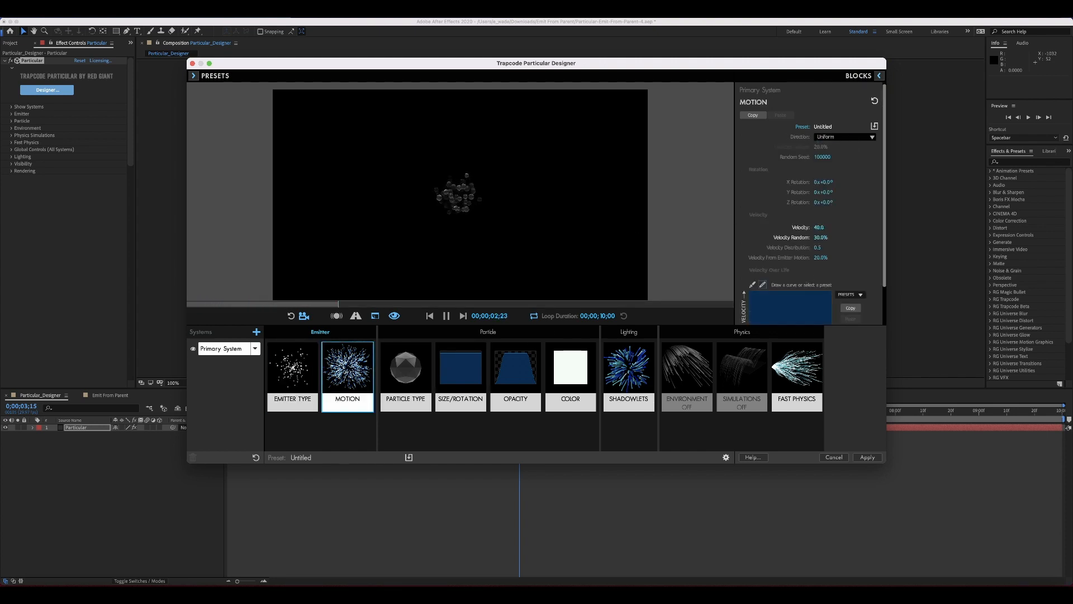
pyautogui.moveTo(819, 227); pyautogui.dragTo(817, 227)
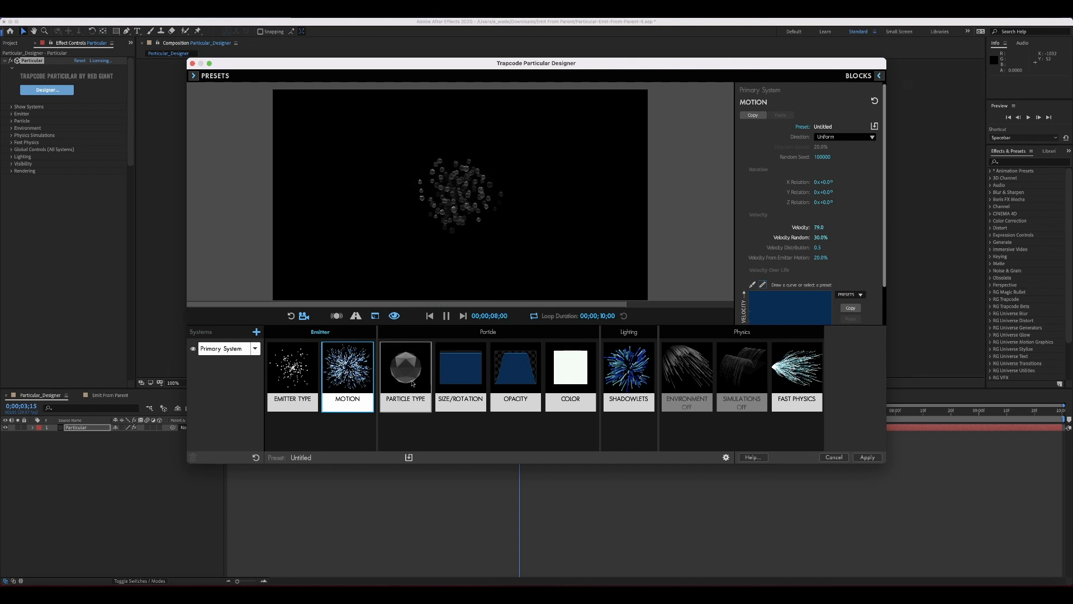
# Review the Particle Type, Size/Rotation, Opacity and Color blocks
pyautogui.click(416, 382)
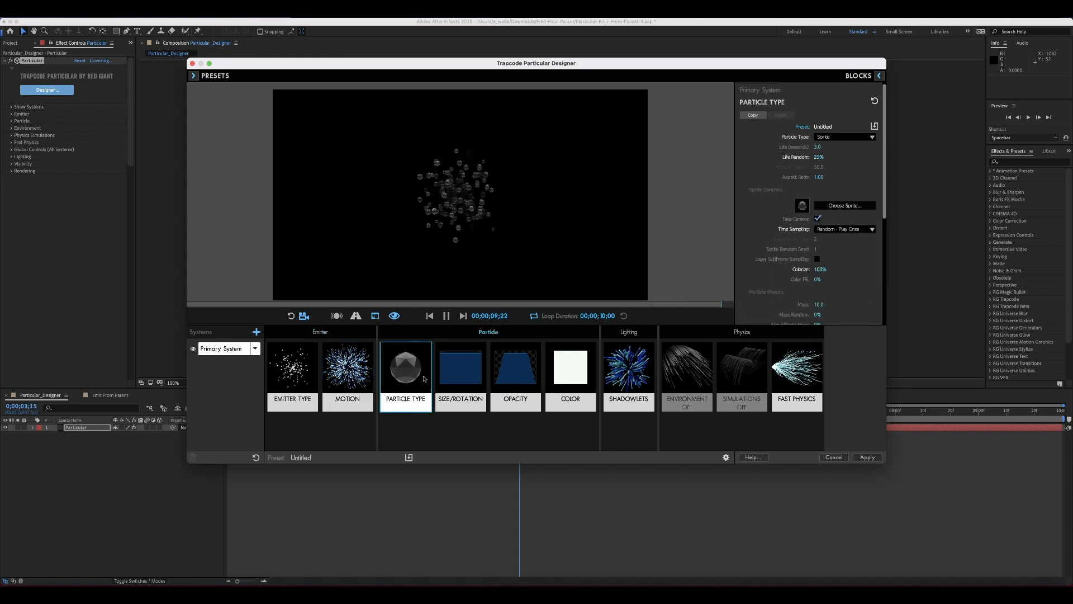
pyautogui.click(462, 377)
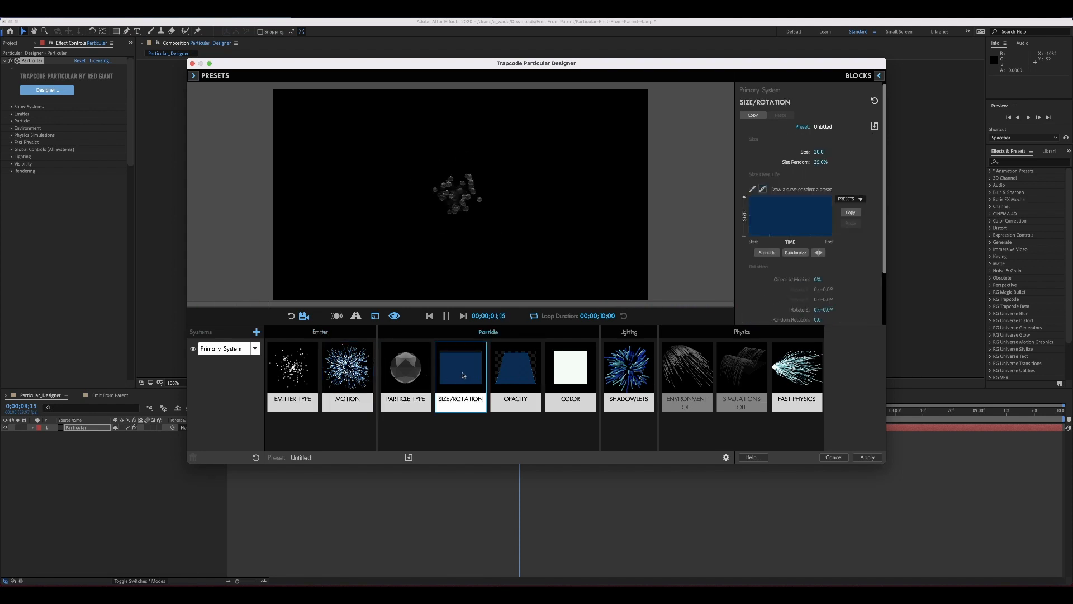
pyautogui.click(517, 373)
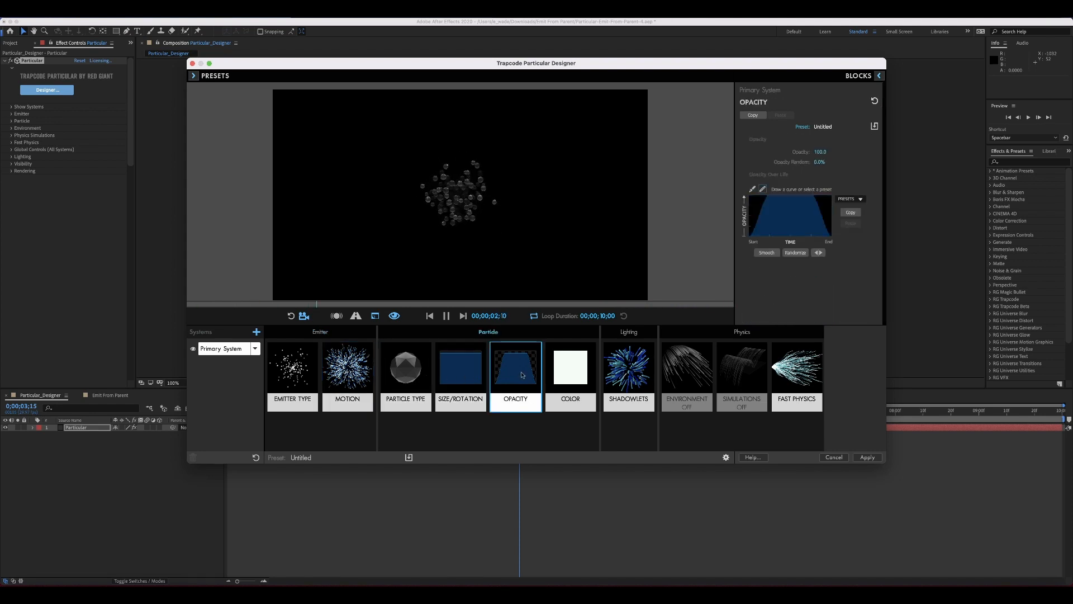
pyautogui.click(578, 374)
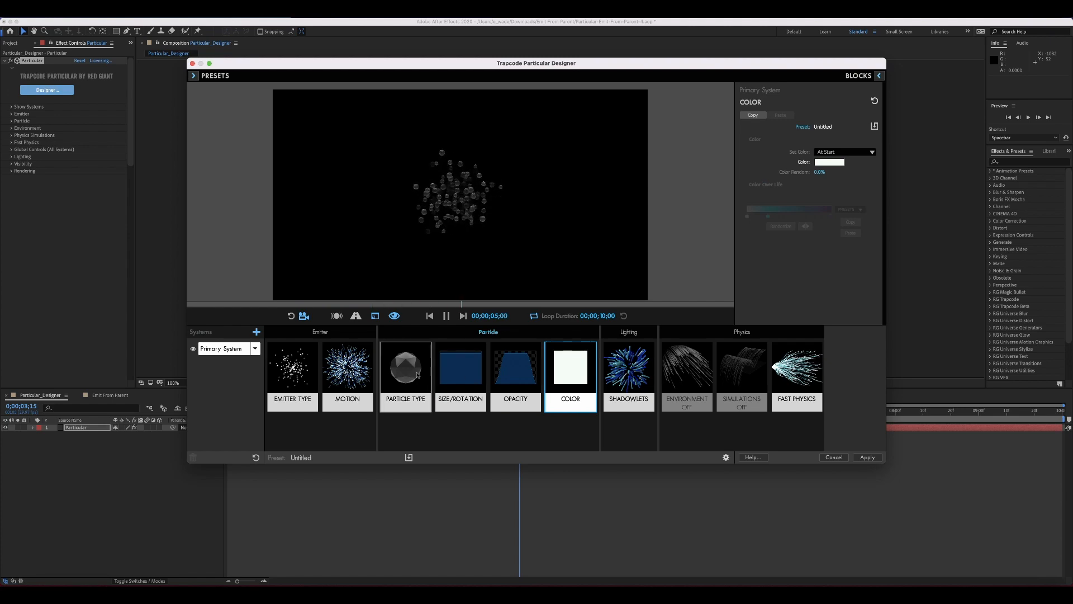
# Browse the particle type options and the sprite library's Smoke and Fire category without choosing a sprite
pyautogui.click(417, 375)
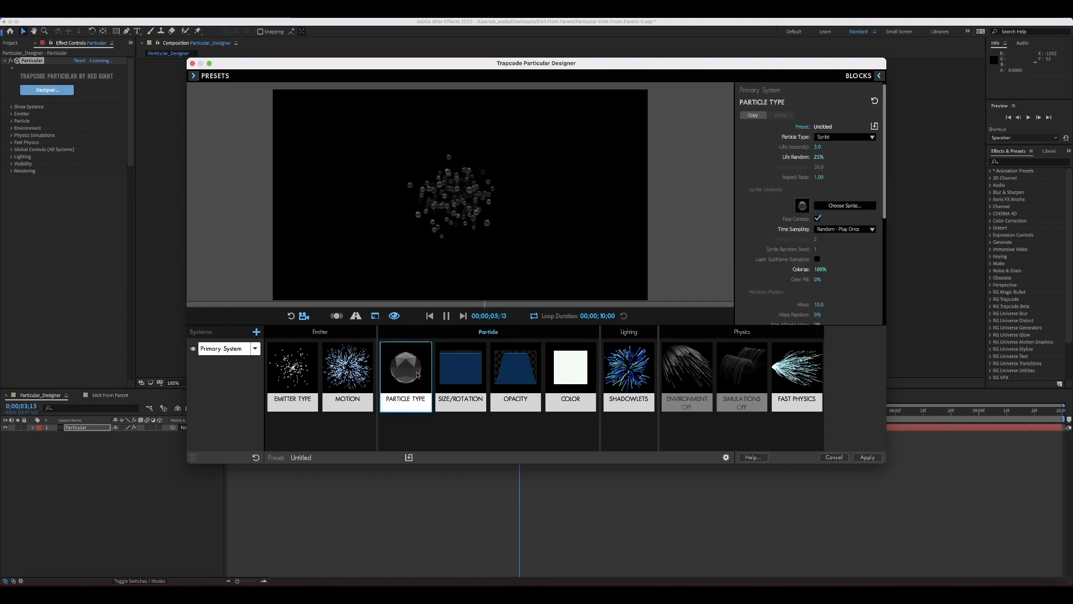
pyautogui.click(872, 137)
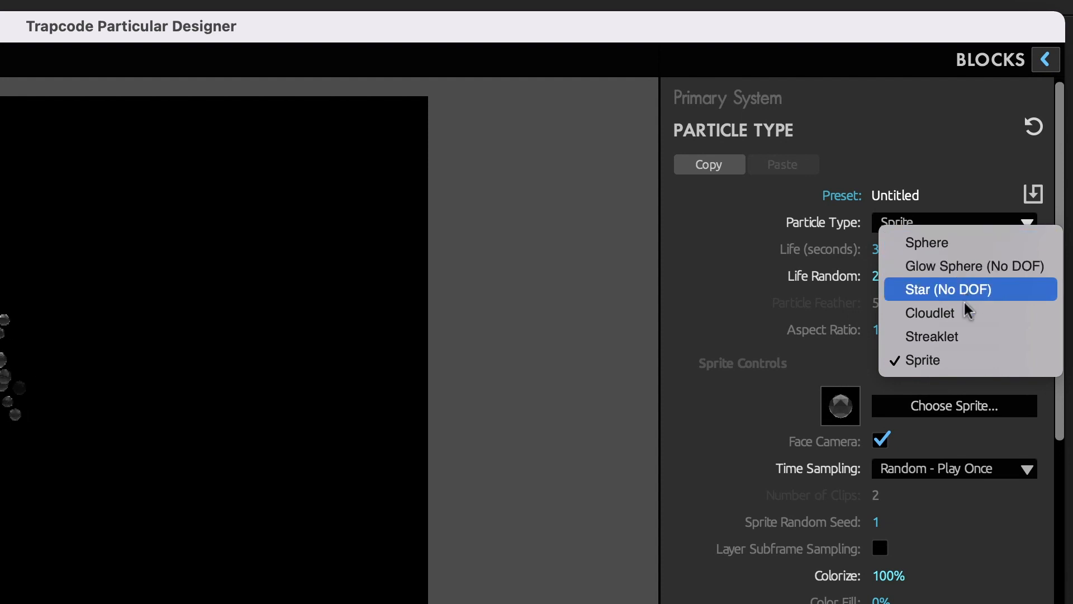
pyautogui.click(971, 361)
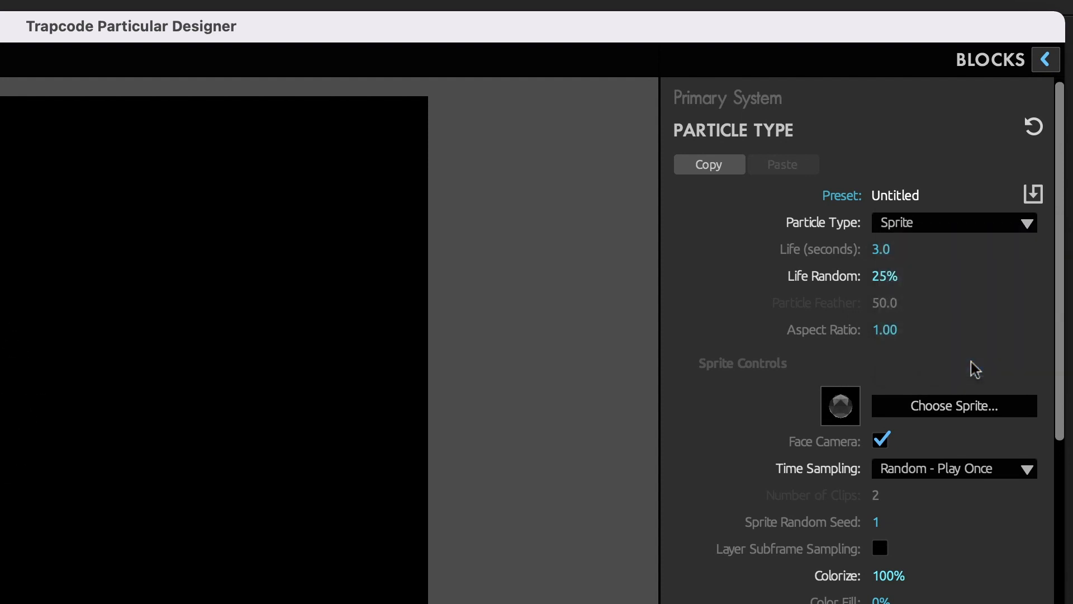
pyautogui.click(948, 408)
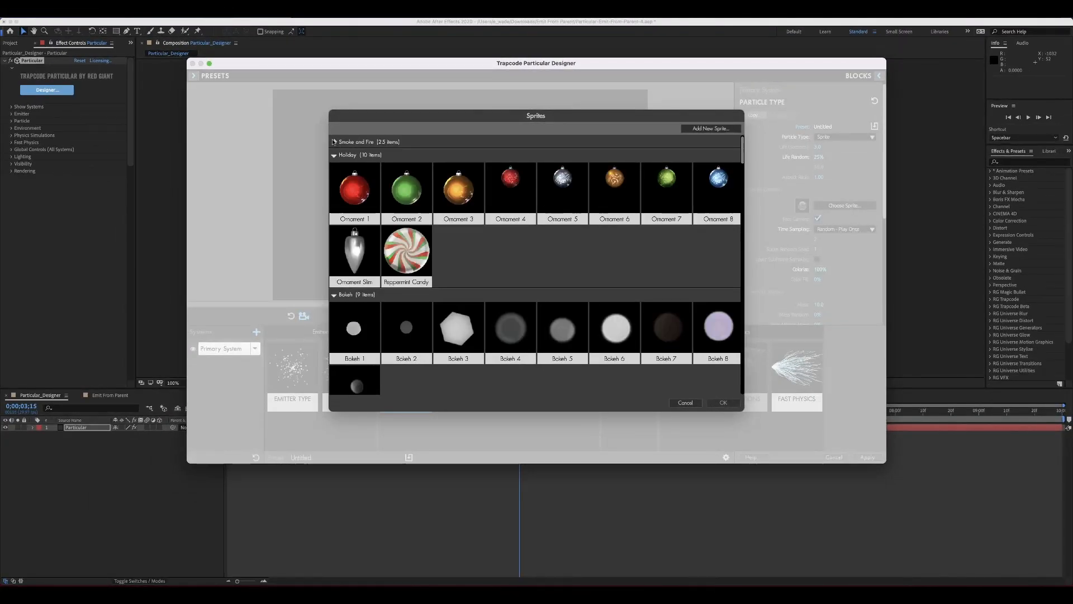
pyautogui.click(519, 142)
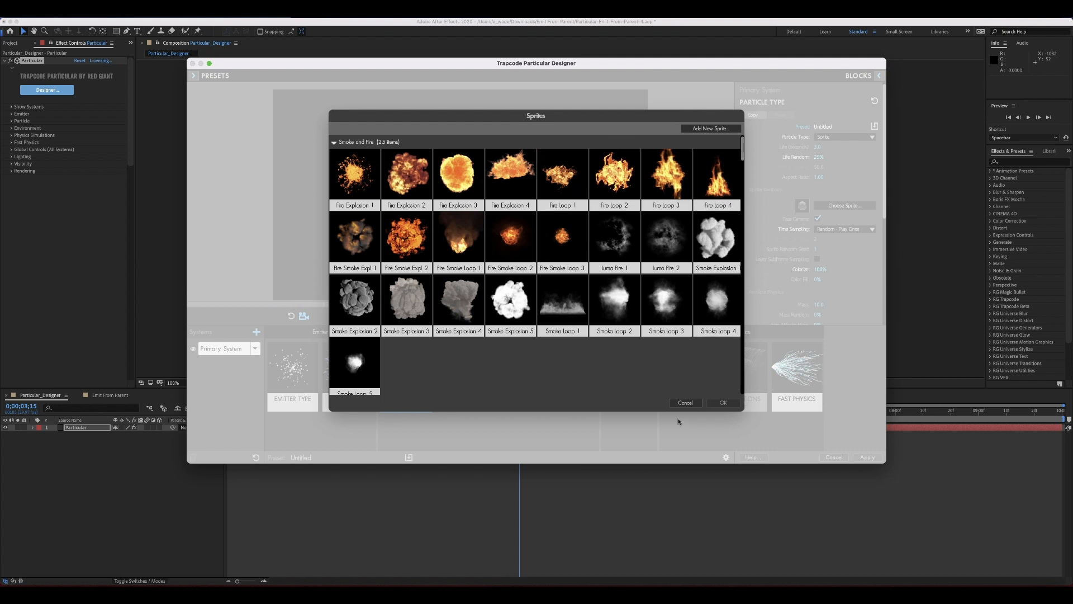
pyautogui.click(685, 403)
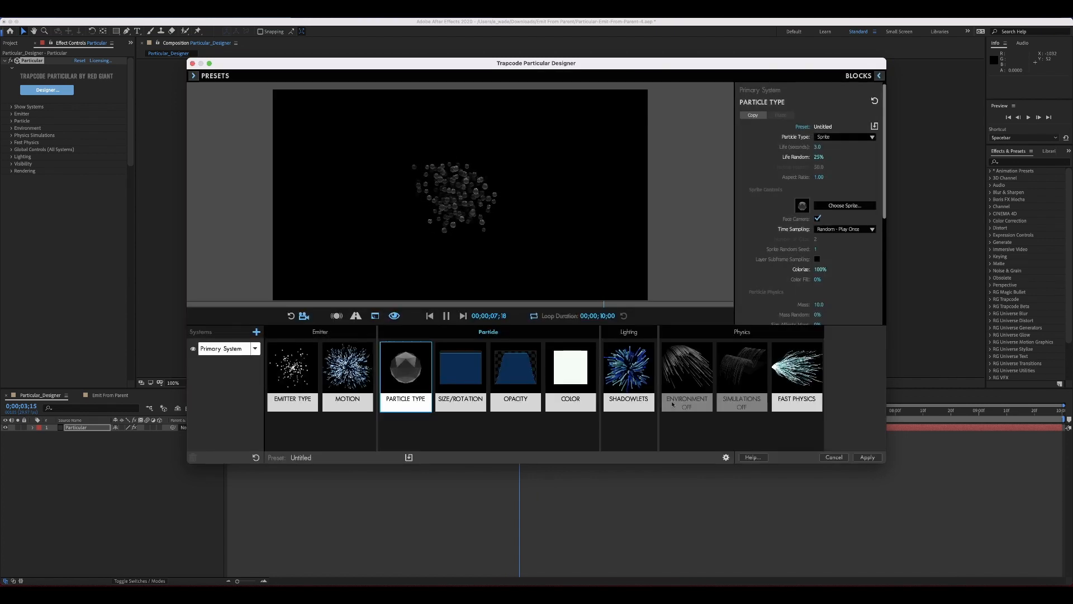
# Toggle Enable Shadowlets off and back on in the Shadowlets block
pyautogui.click(622, 383)
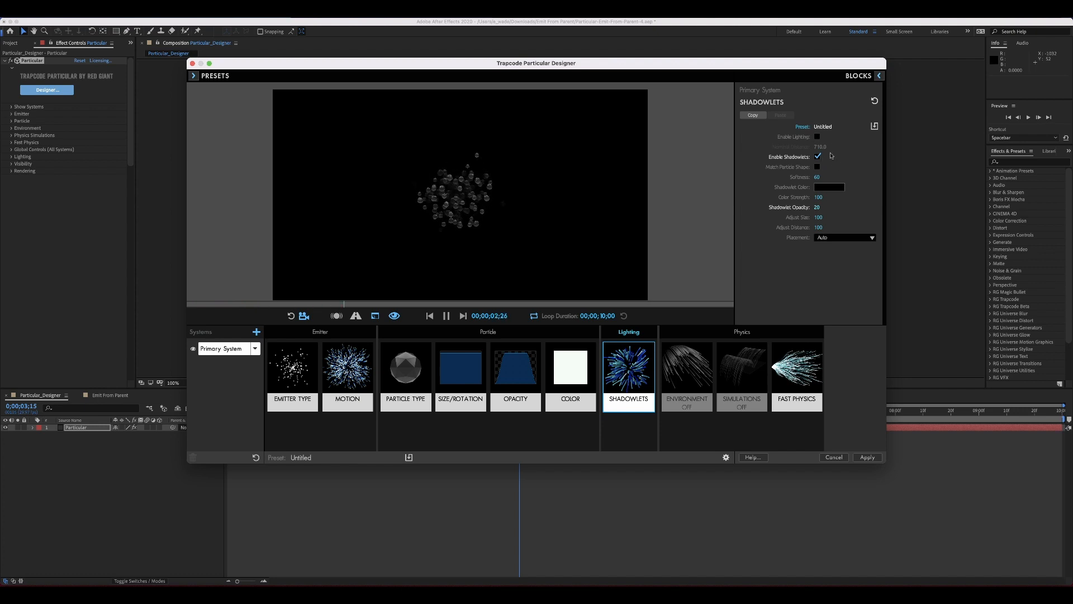
pyautogui.click(818, 157)
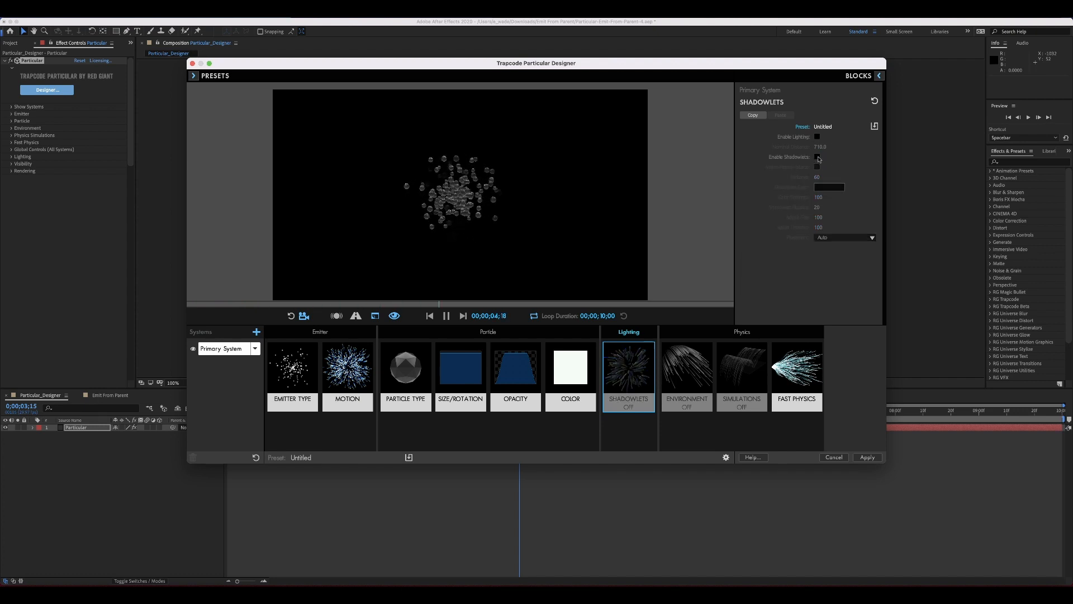
pyautogui.click(817, 157)
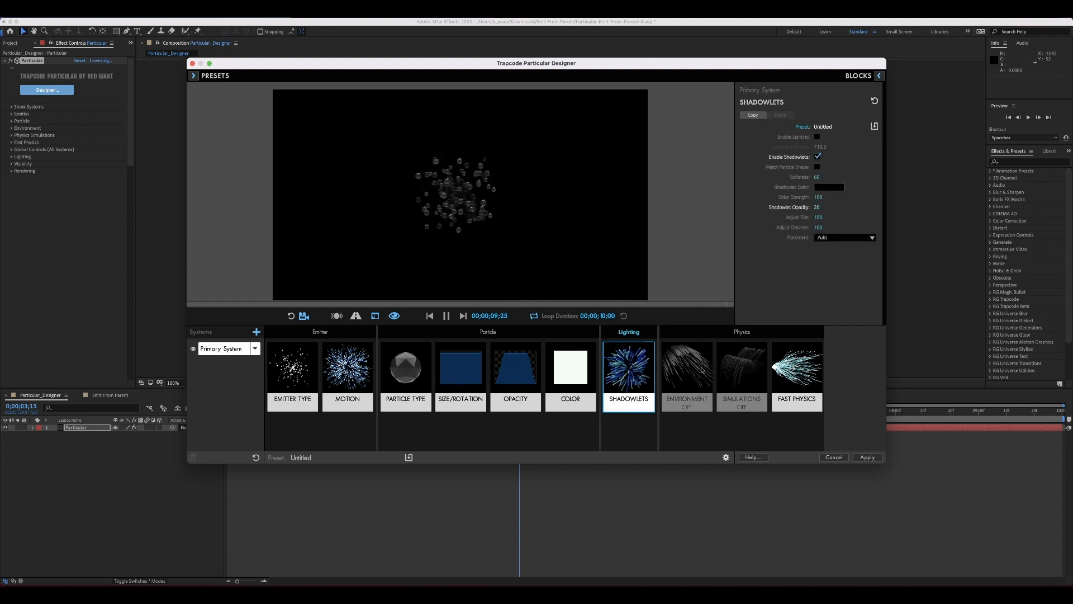
# Review the Environment, Simulations and Fast Physics blocks, then close the Designer without applying changes
pyautogui.click(701, 370)
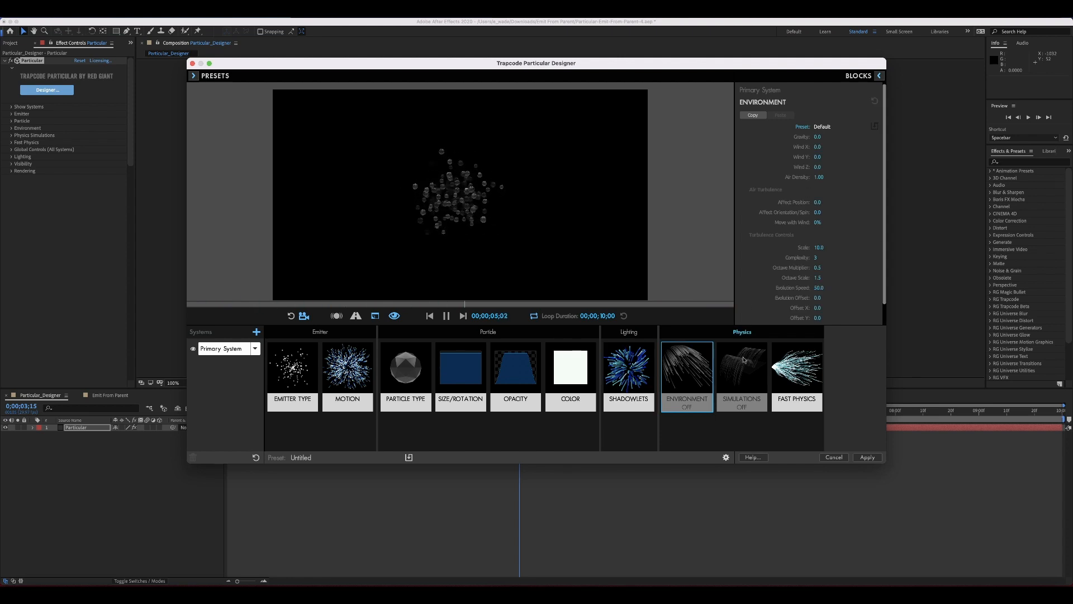
pyautogui.click(744, 360)
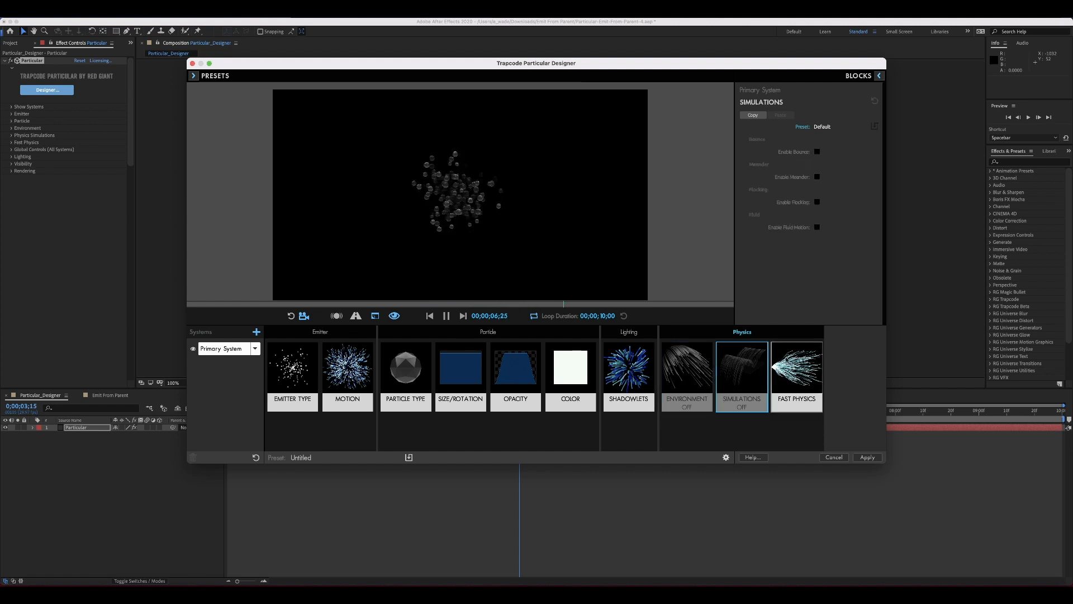
pyautogui.click(785, 359)
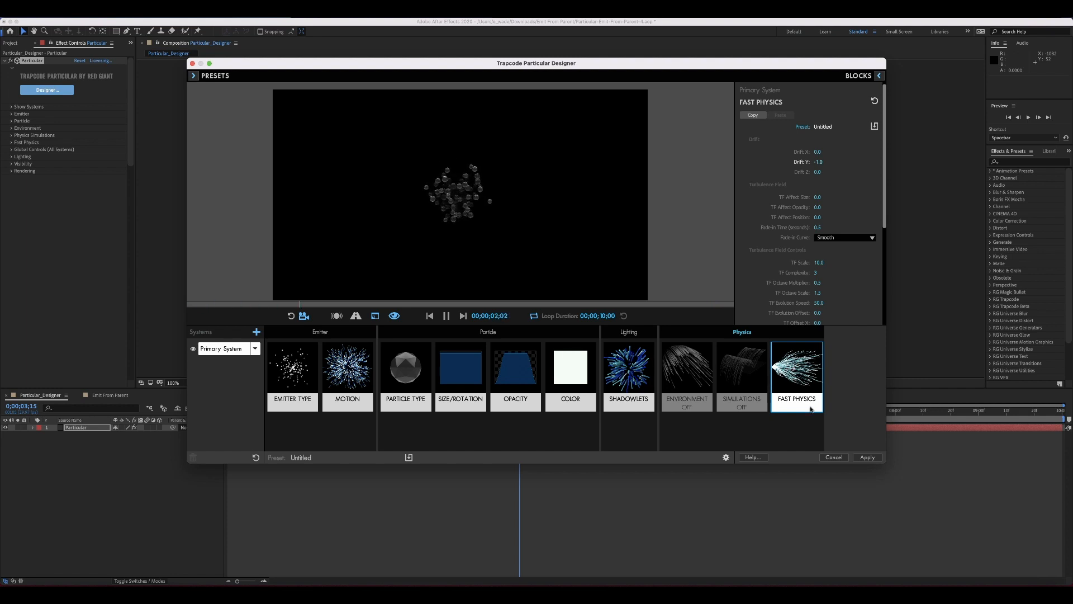
pyautogui.click(832, 457)
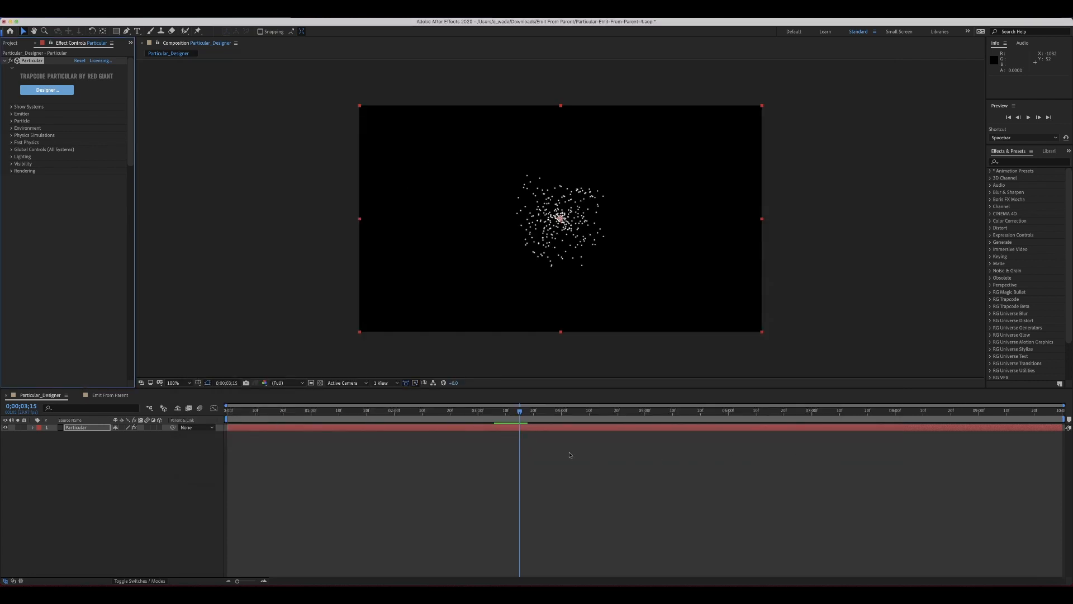
pyautogui.moveTo(522, 414); pyautogui.dragTo(154, 423)
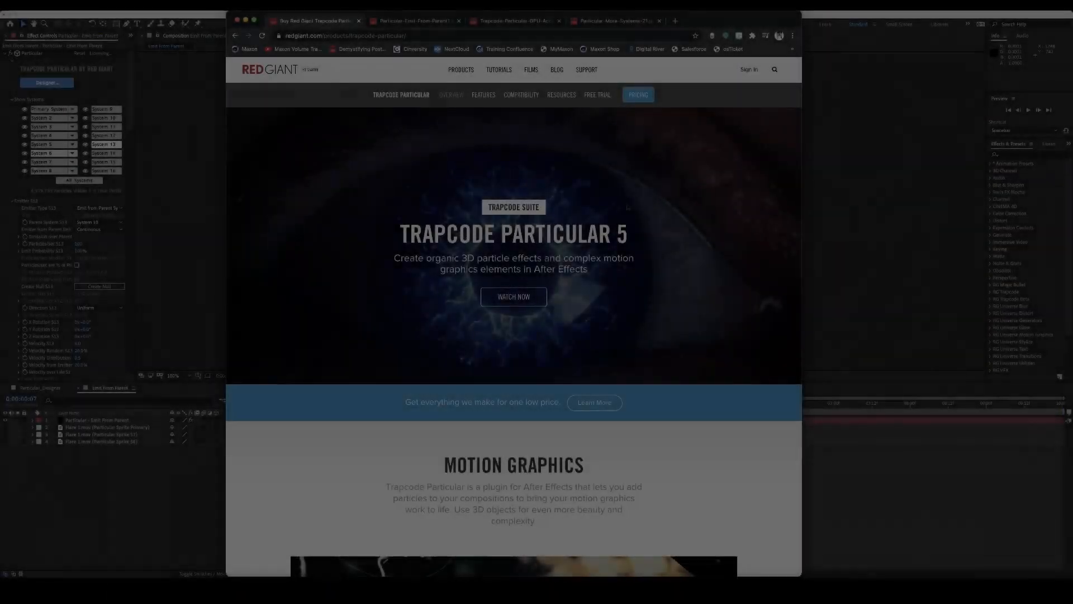
# Switch to the browser, scroll through the Trapcode Particular product page and open the Next Generation demo video
pyautogui.scroll(-1, 665, 223)
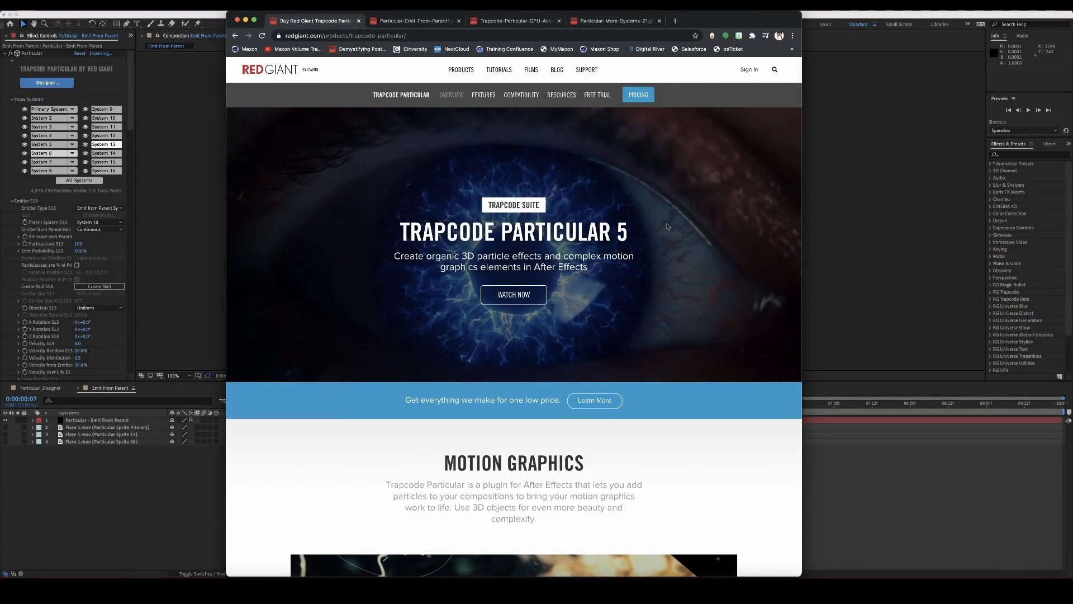
pyautogui.scroll(-5, 666, 226)
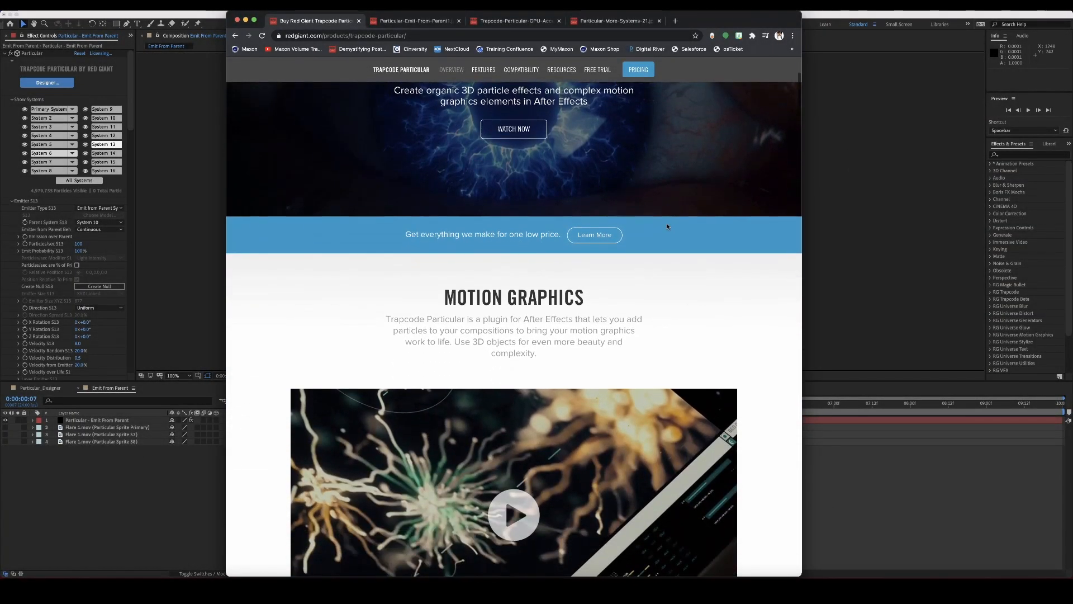
pyautogui.scroll(-6, 666, 226)
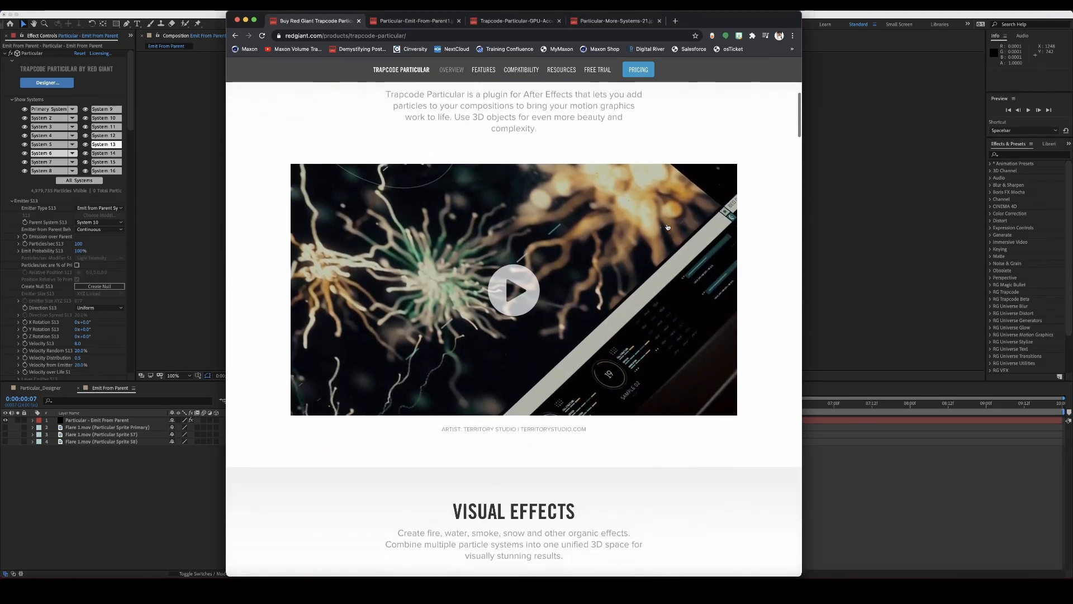
pyautogui.scroll(-6, 667, 227)
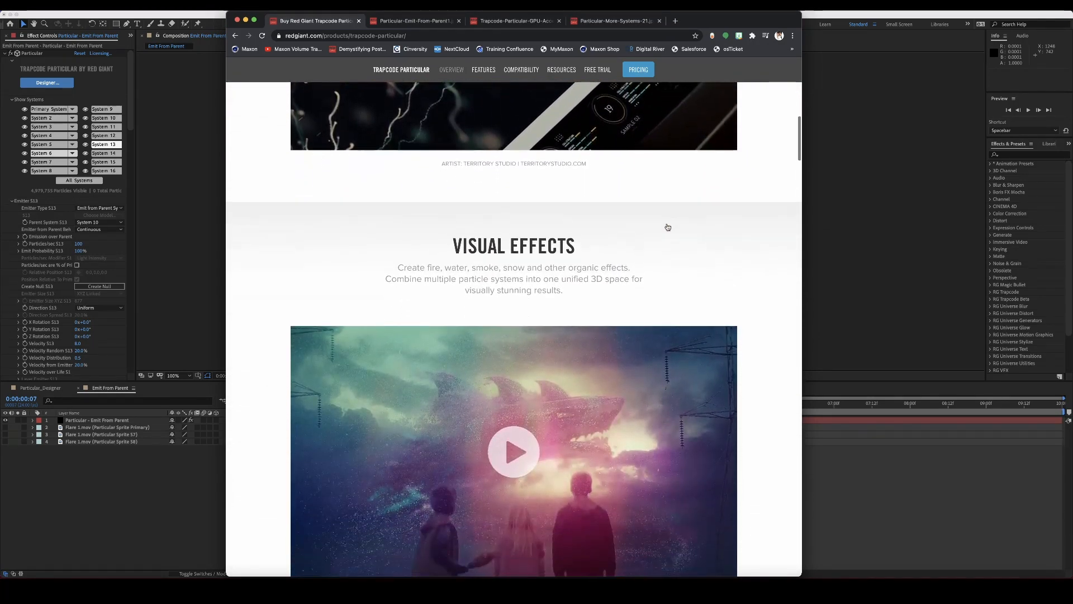
pyautogui.scroll(-7, 666, 227)
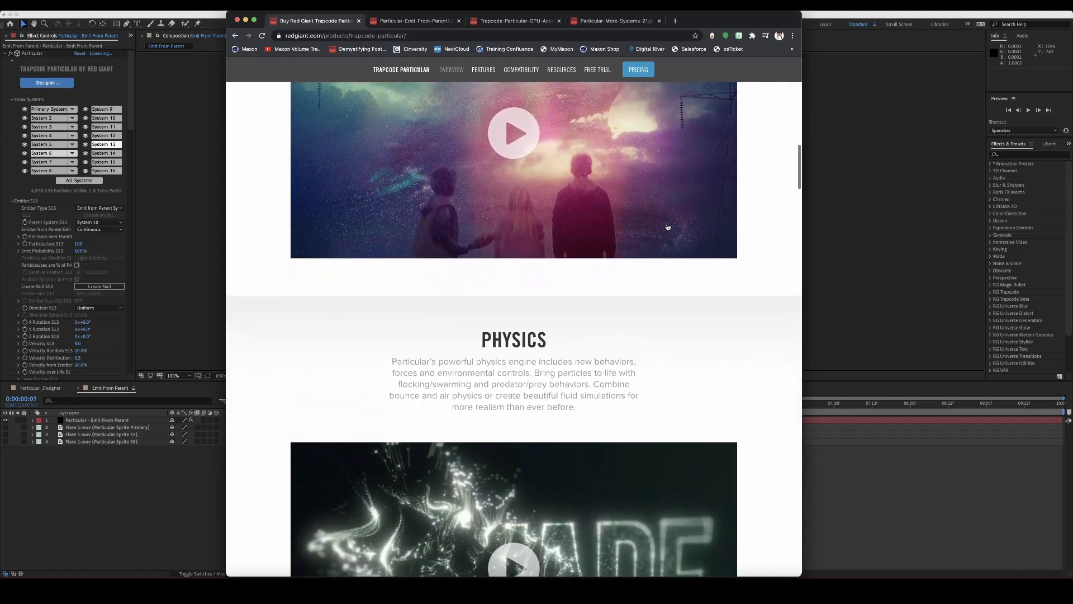
pyautogui.scroll(-7, 666, 227)
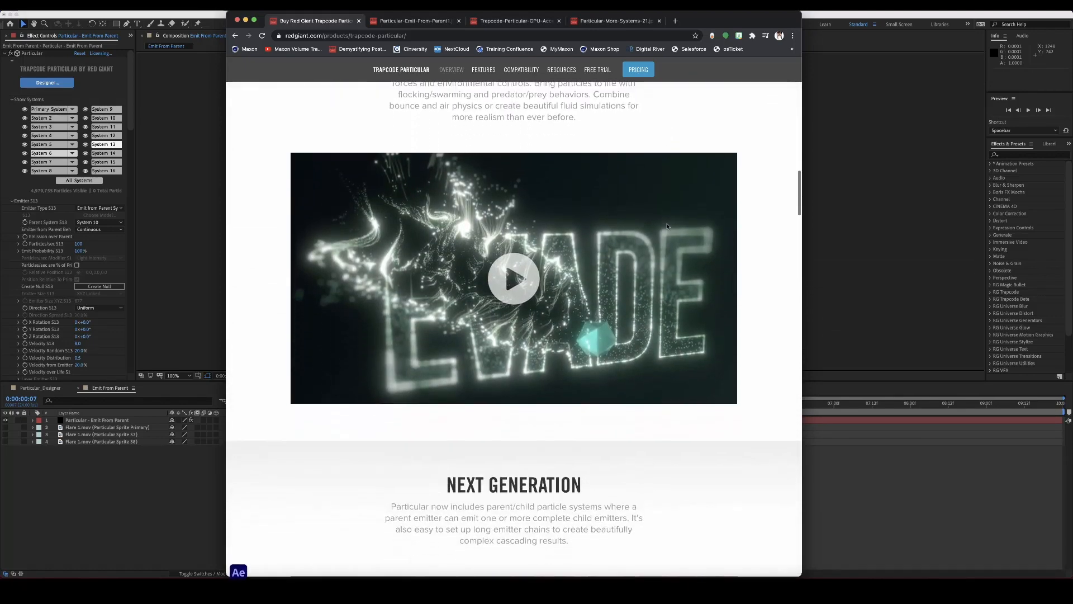
pyautogui.scroll(-6, 667, 226)
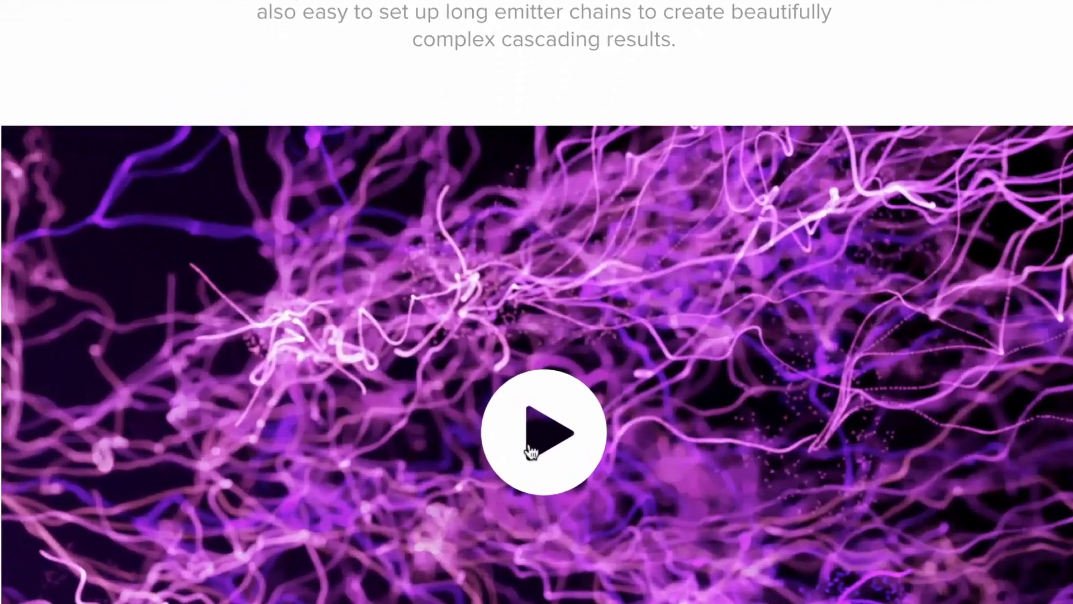
pyautogui.click(509, 376)
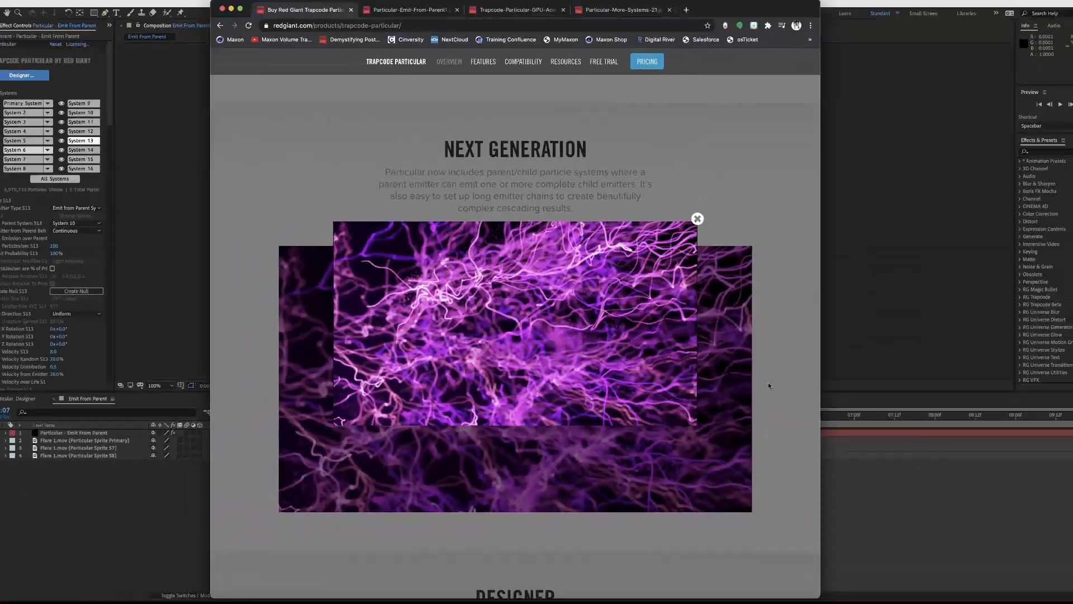
pyautogui.click(753, 382)
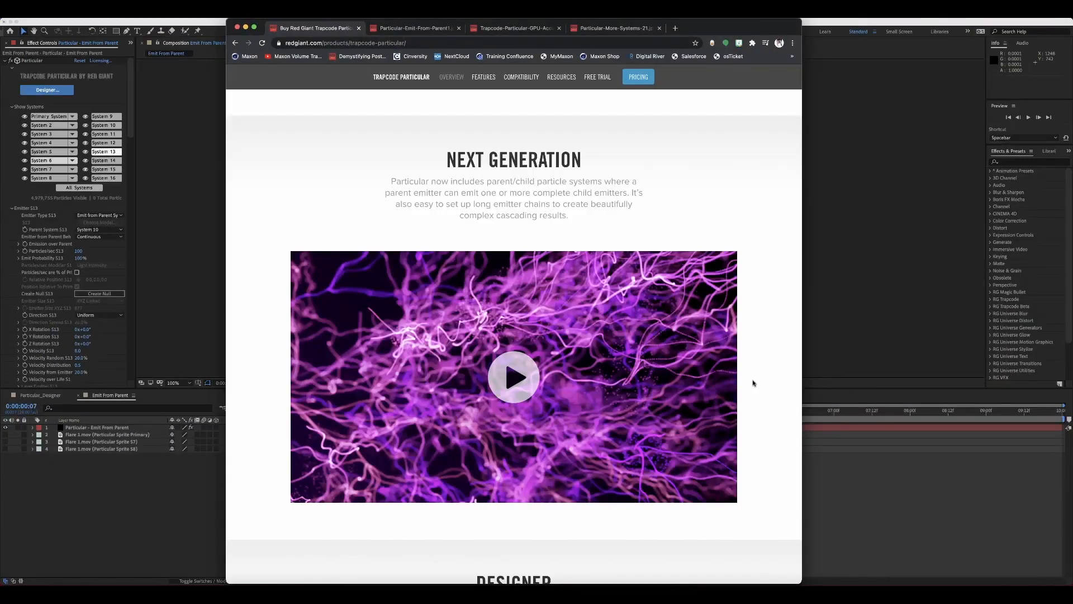
# View the example images in the other open browser tabs and return to the Trapcode Particular product page
pyautogui.click(417, 29)
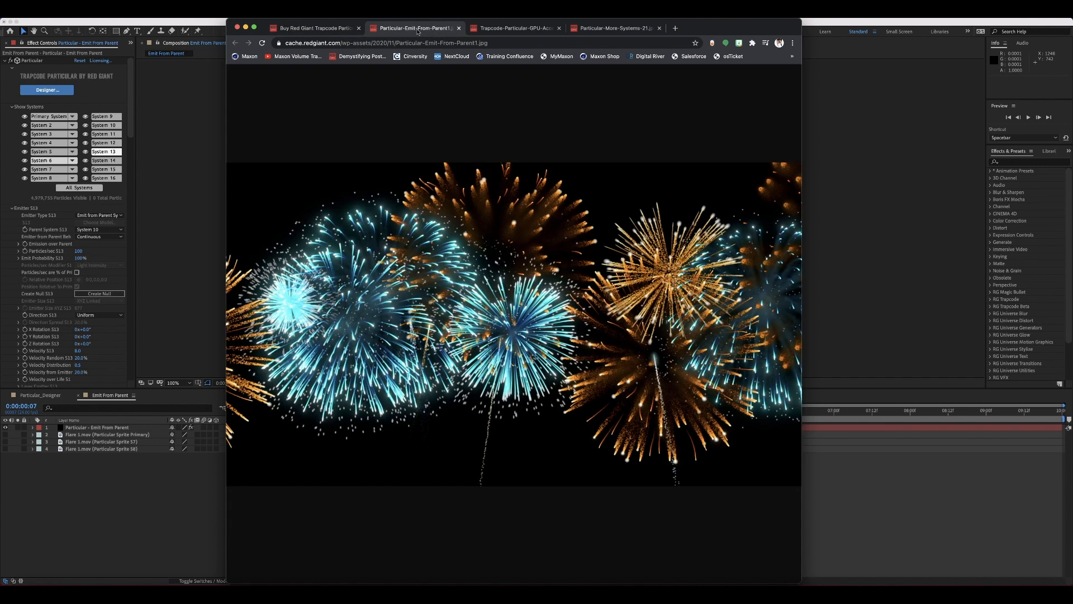
pyautogui.click(509, 32)
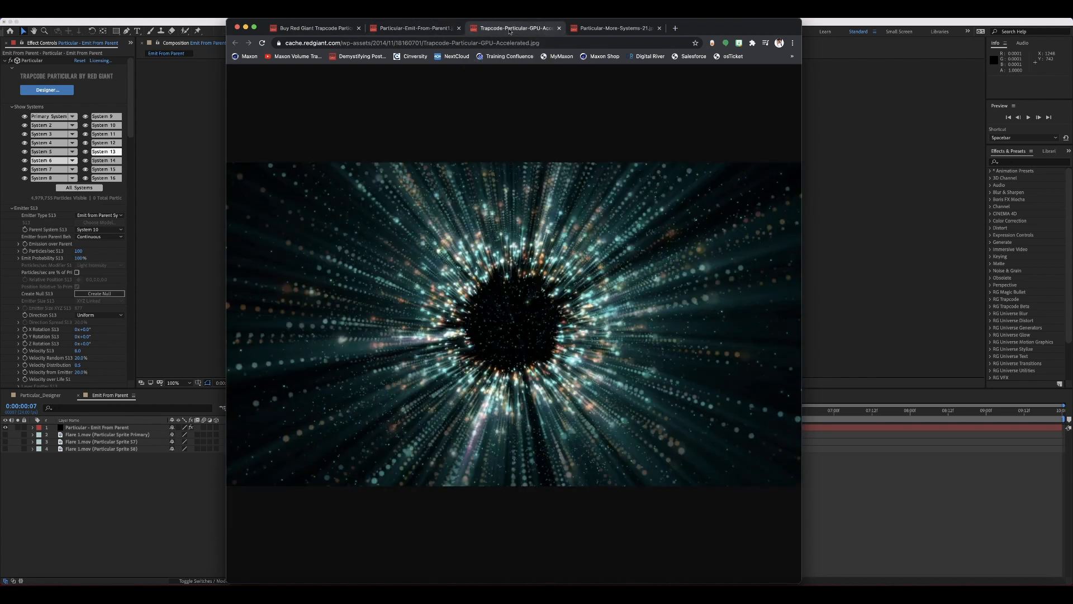
pyautogui.click(634, 32)
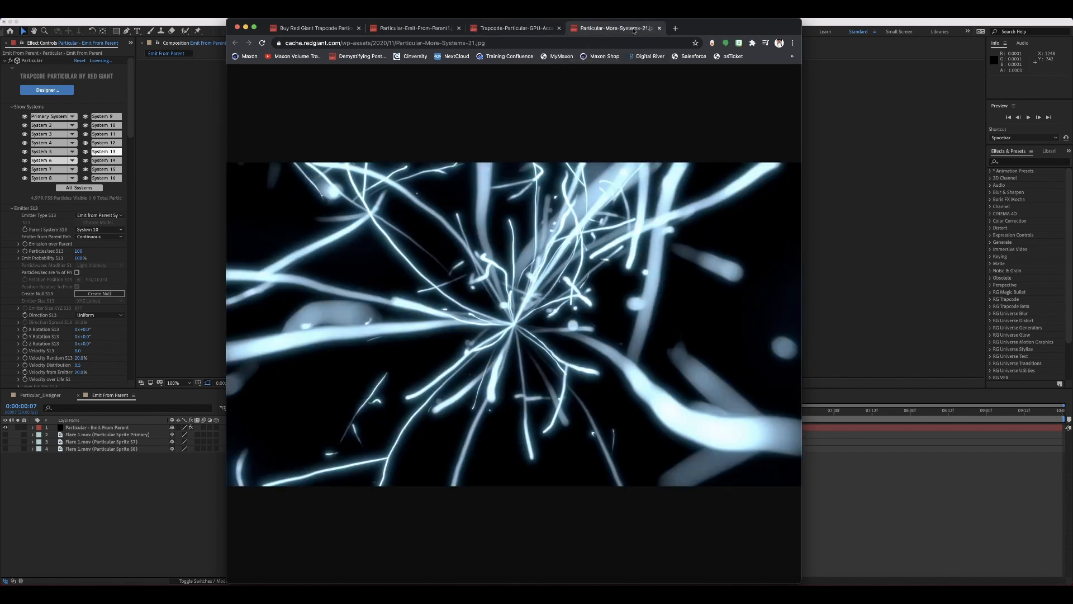
pyautogui.click(334, 28)
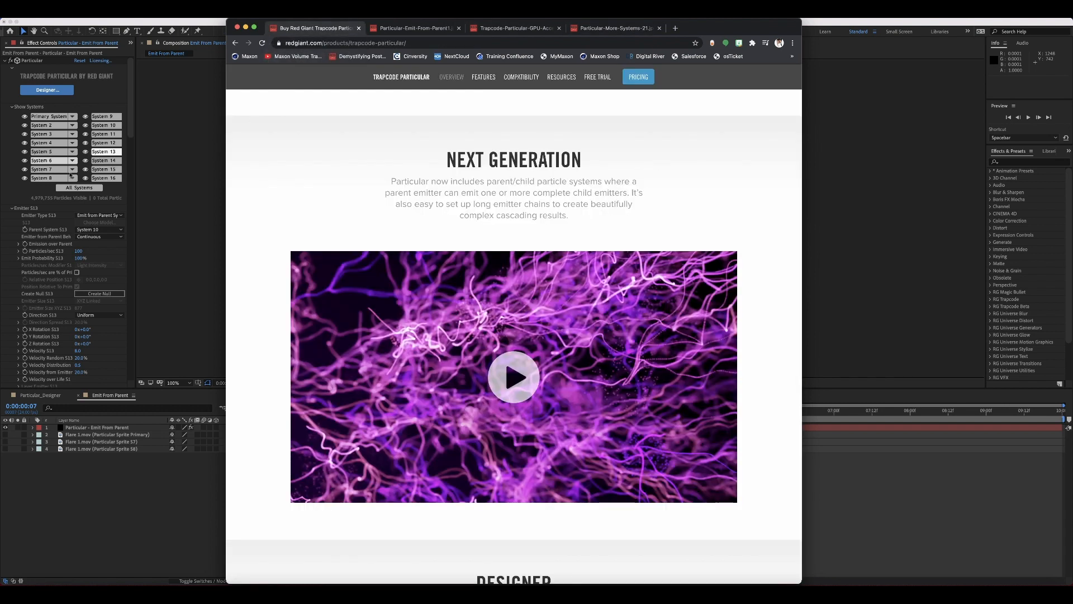
# Open the Designer for the Emit From Parent layer, collapse the Basics presets and hide the presets to show the Primary System's blocks
pyautogui.click(118, 166)
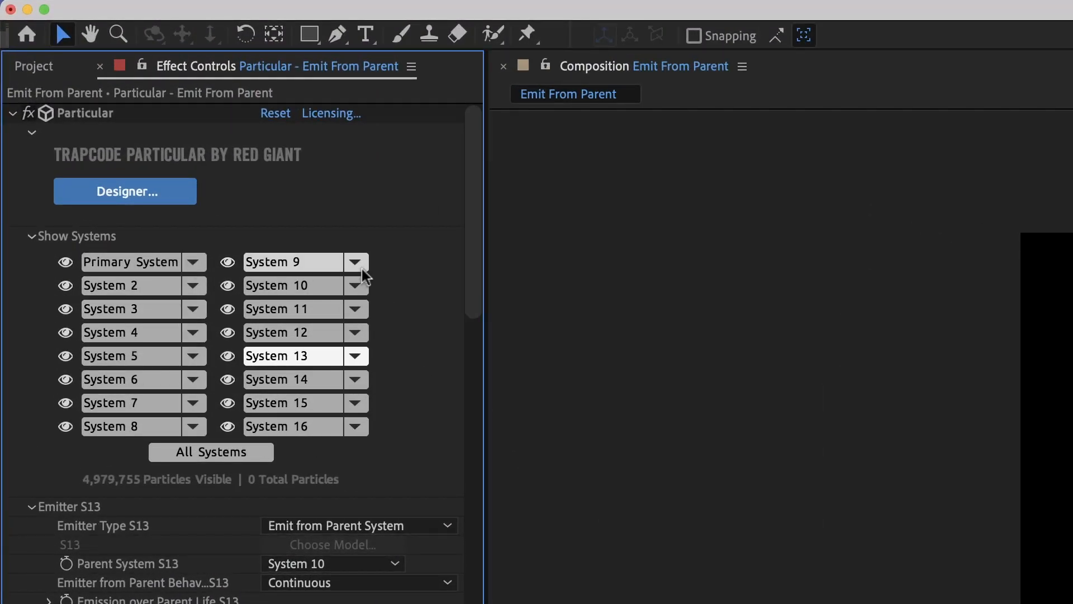
pyautogui.click(145, 196)
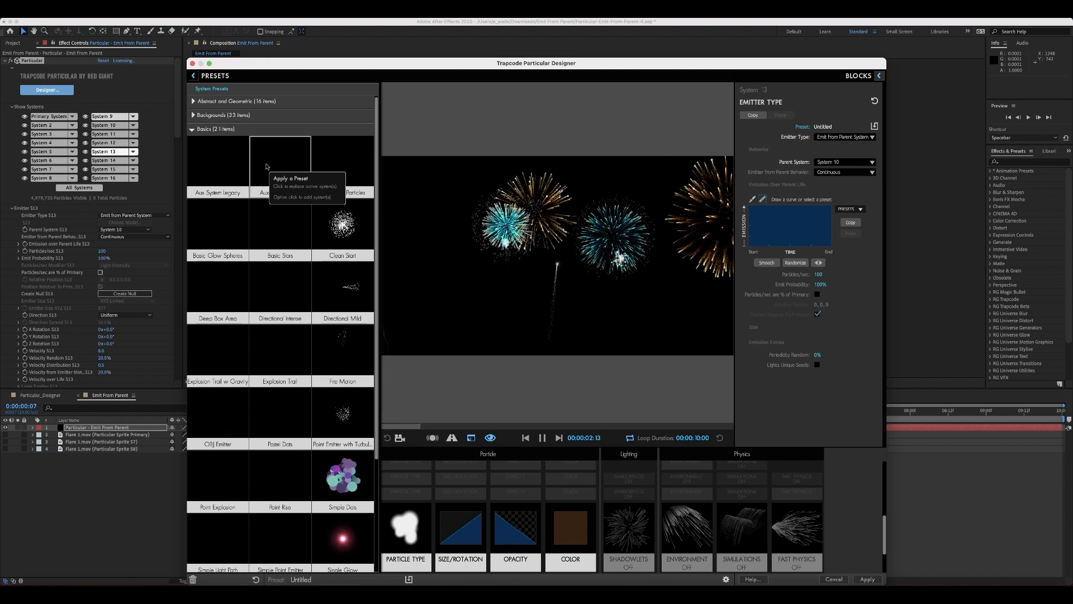
pyautogui.click(543, 439)
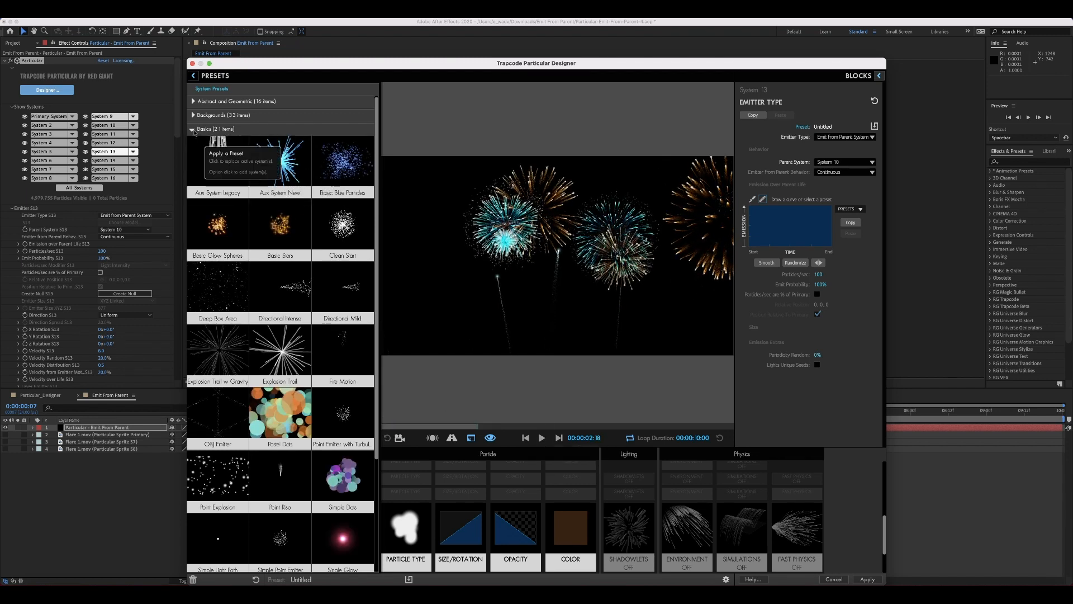
pyautogui.click(218, 128)
pyautogui.moveTo(334, 67); pyautogui.dragTo(283, 35)
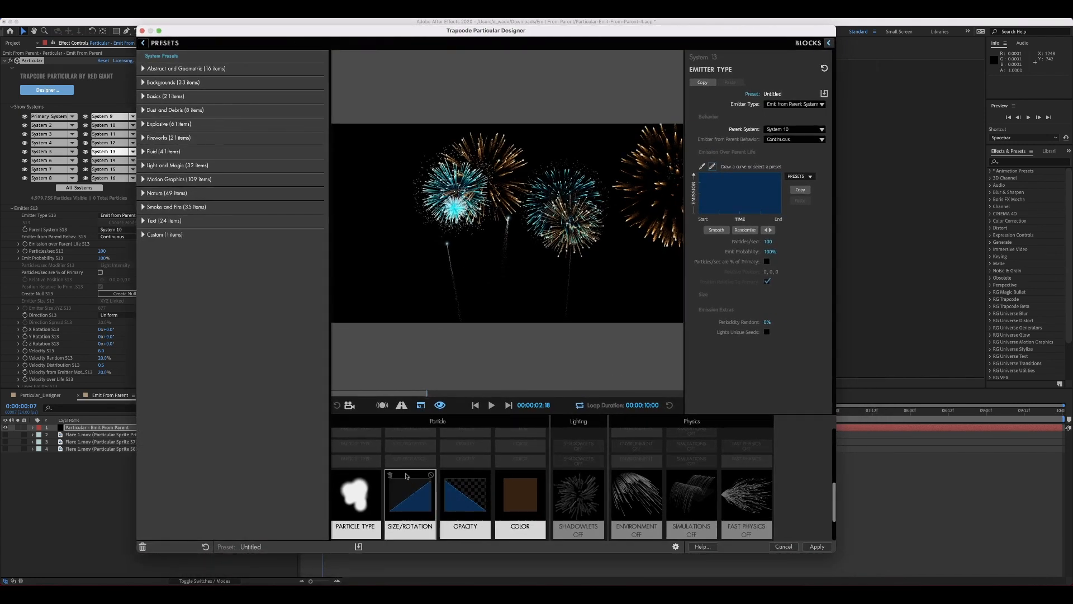
pyautogui.click(143, 44)
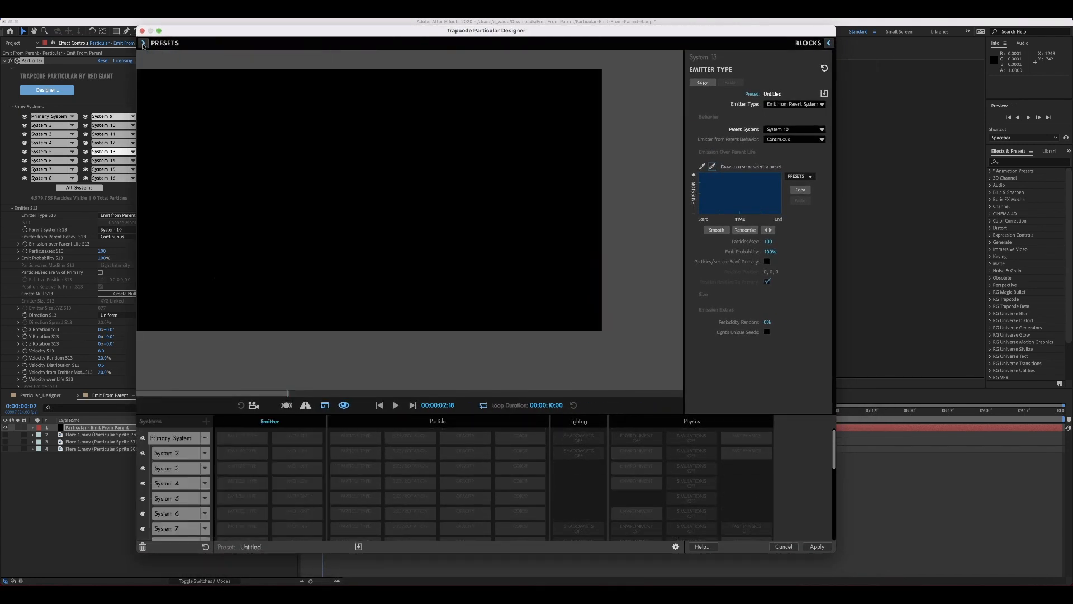
pyautogui.click(180, 439)
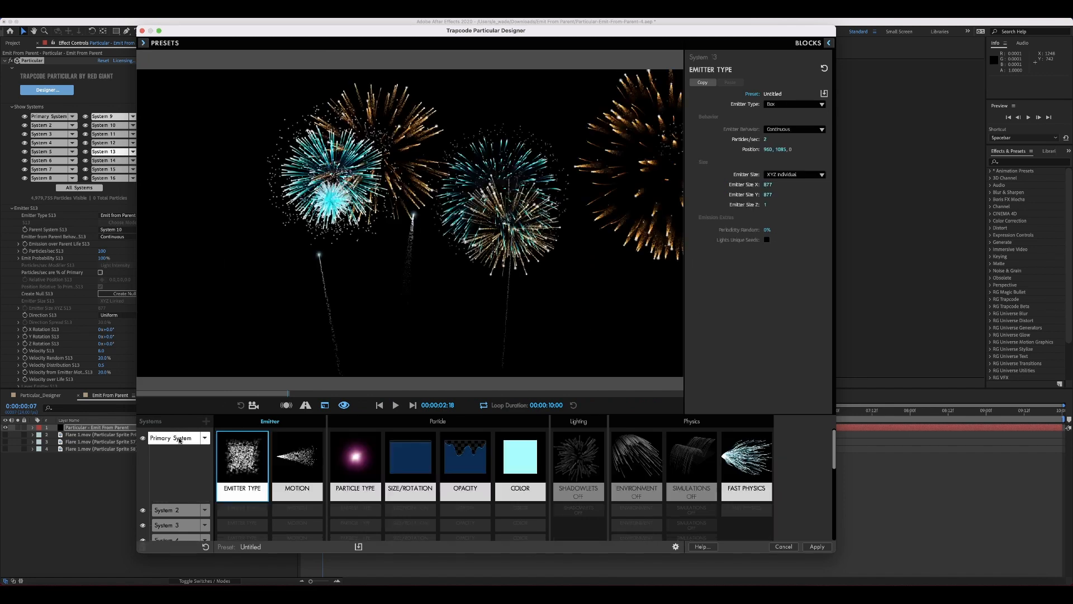
# Review the Shadowlets and Environment blocks and open the Simulations block
pyautogui.click(577, 464)
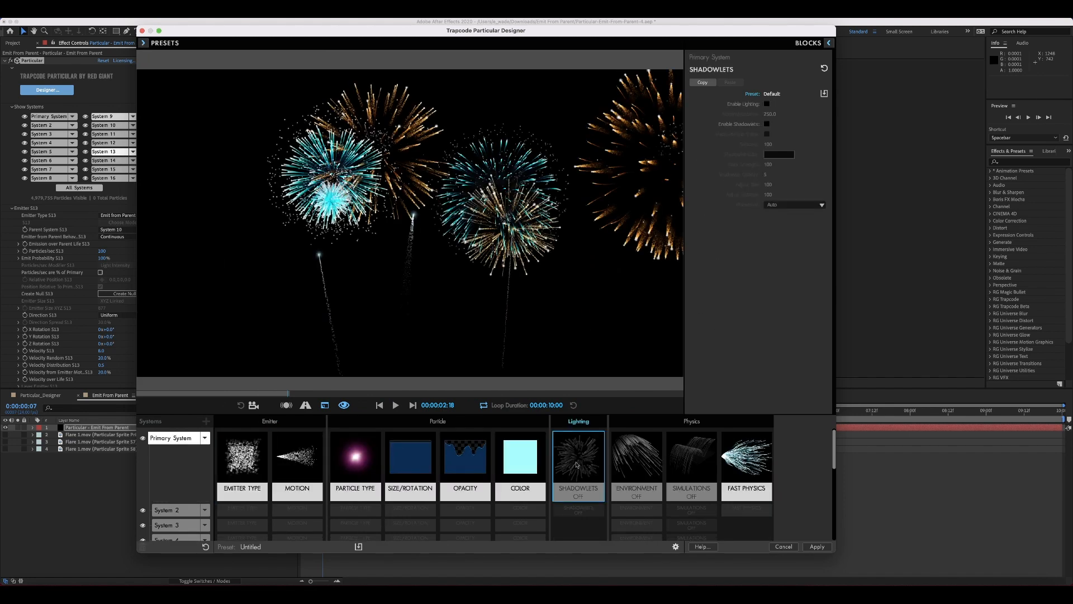
pyautogui.click(614, 460)
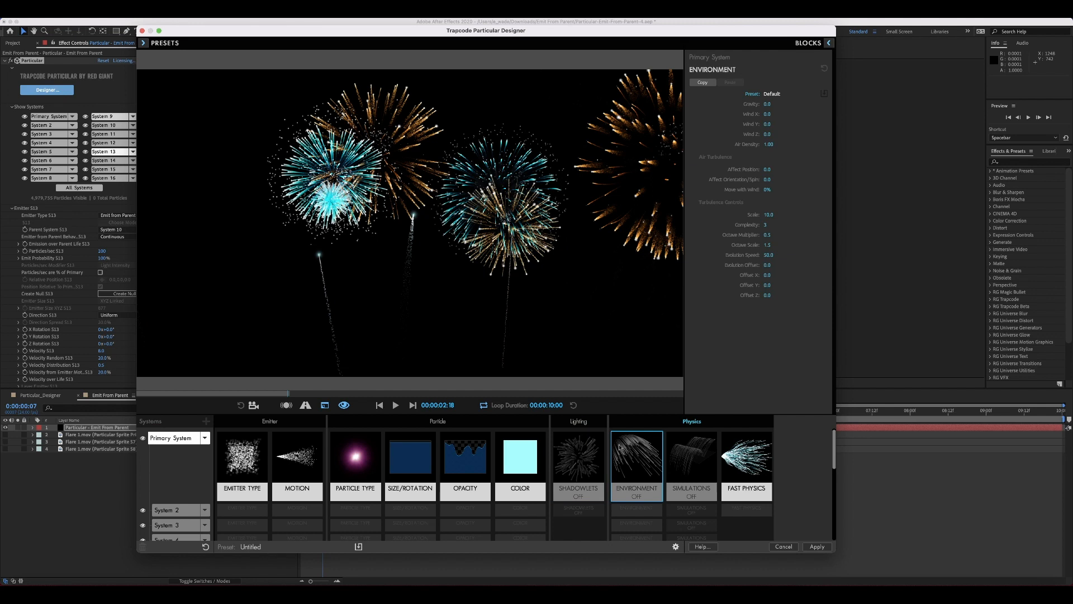
pyautogui.click(674, 448)
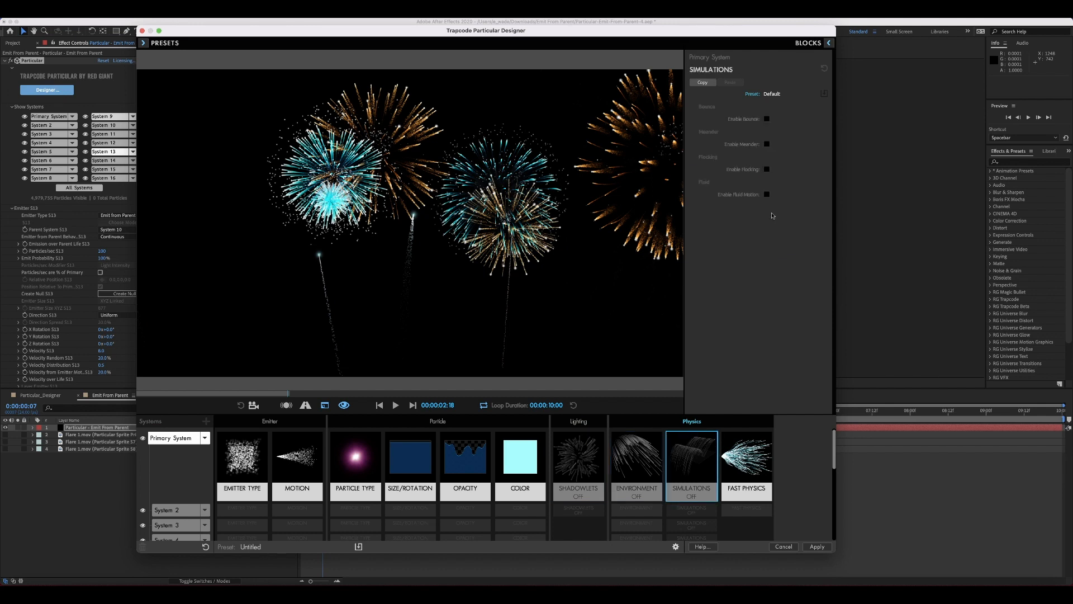
# Toggle Enable Flocking and Enable Bounce on and back off in the Simulations block, checking the Predator/Prey Behavior options
pyautogui.click(767, 169)
pyautogui.click(788, 210)
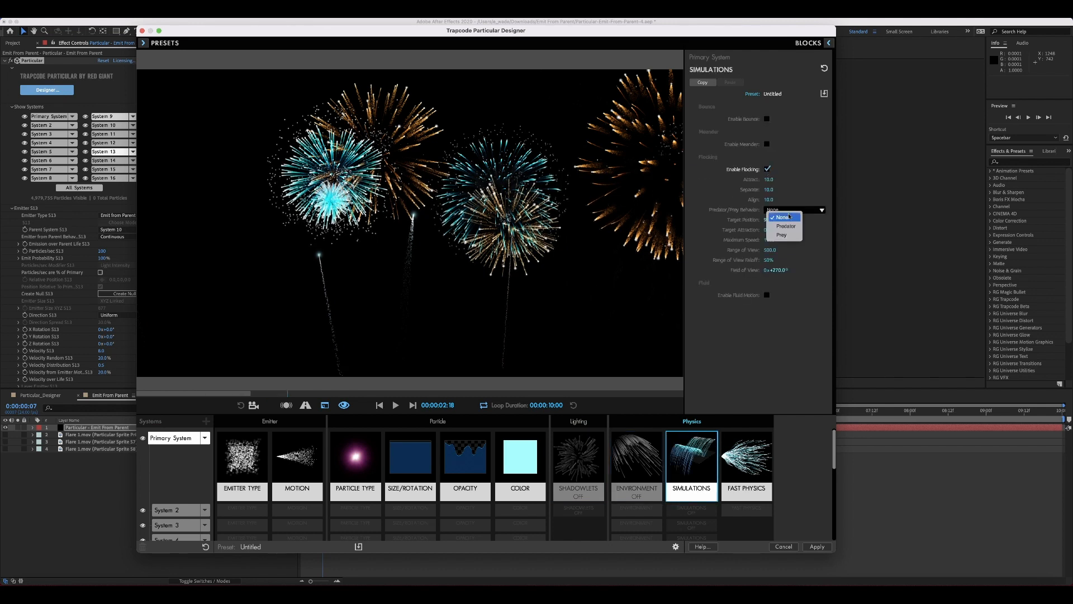
pyautogui.click(798, 213)
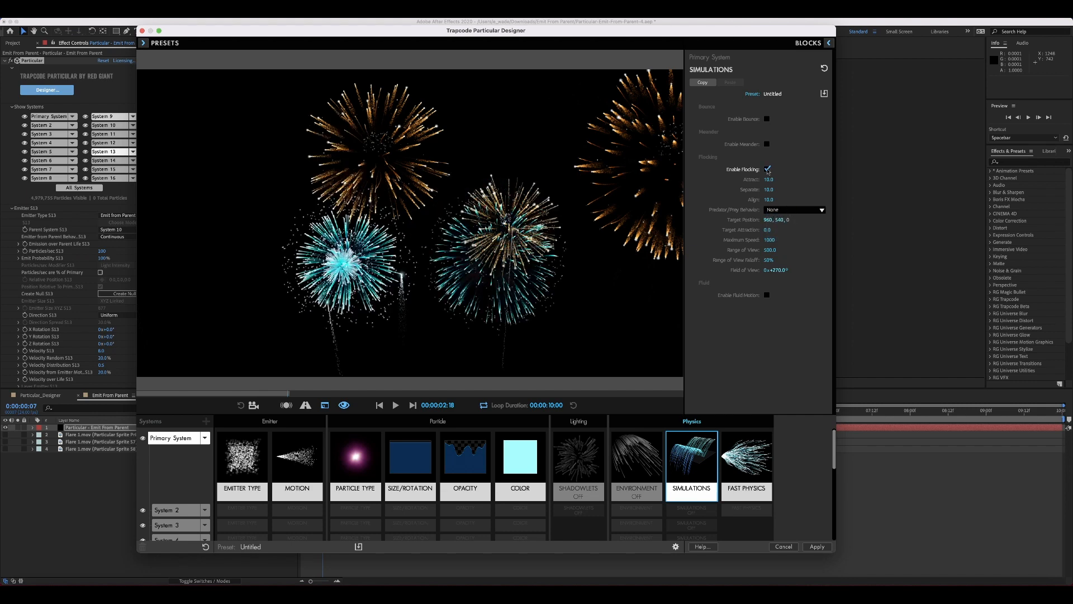
pyautogui.click(767, 168)
pyautogui.click(767, 119)
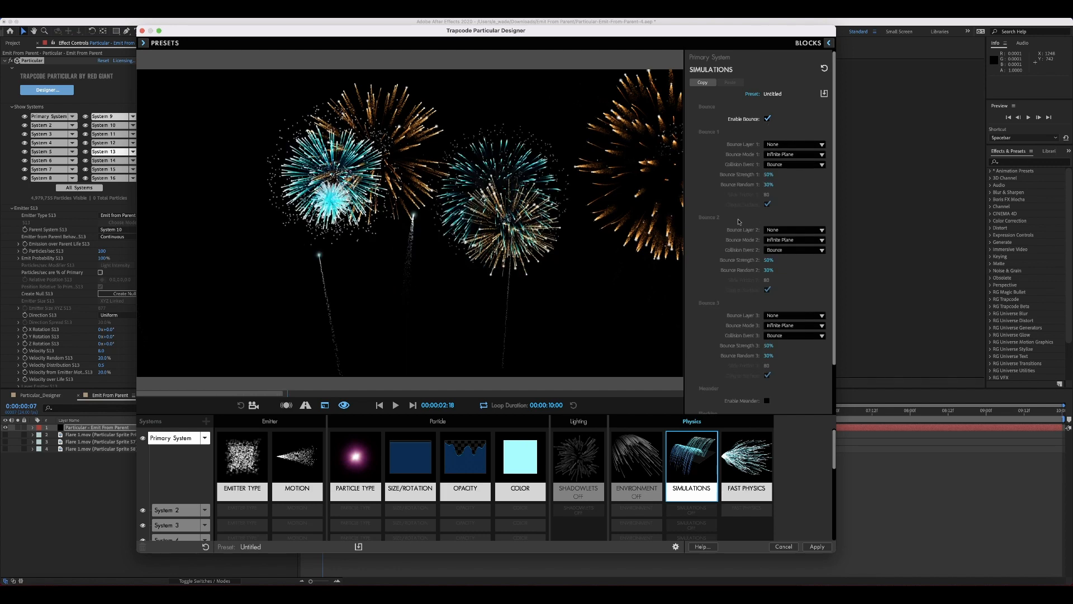
pyautogui.click(767, 118)
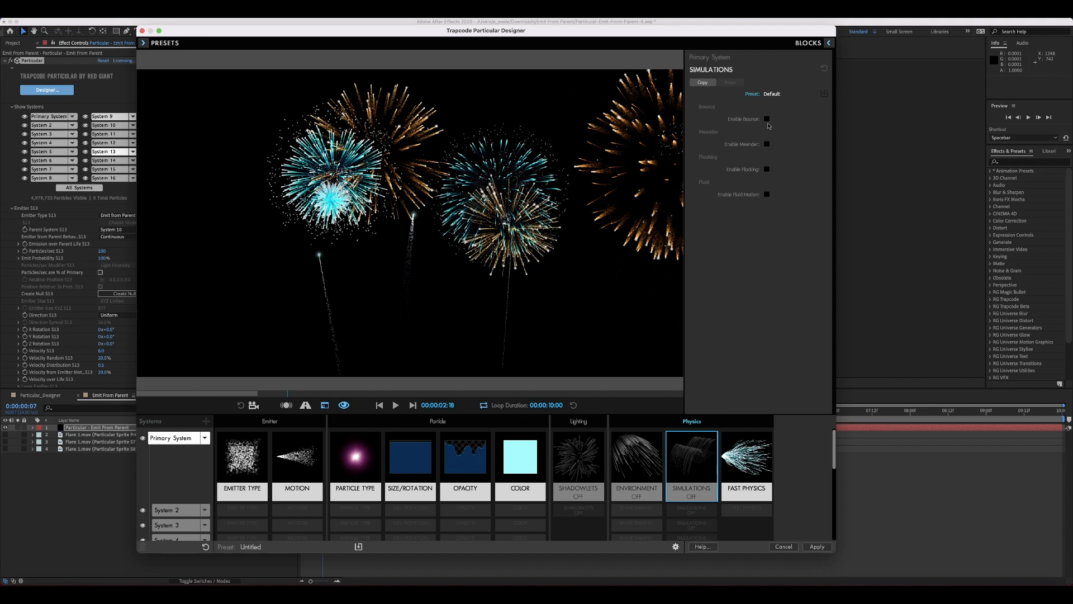
# Revisit Environment, then toggle Enable Meander and Enable Fluid Motion on and back off in the Simulations block
pyautogui.click(642, 458)
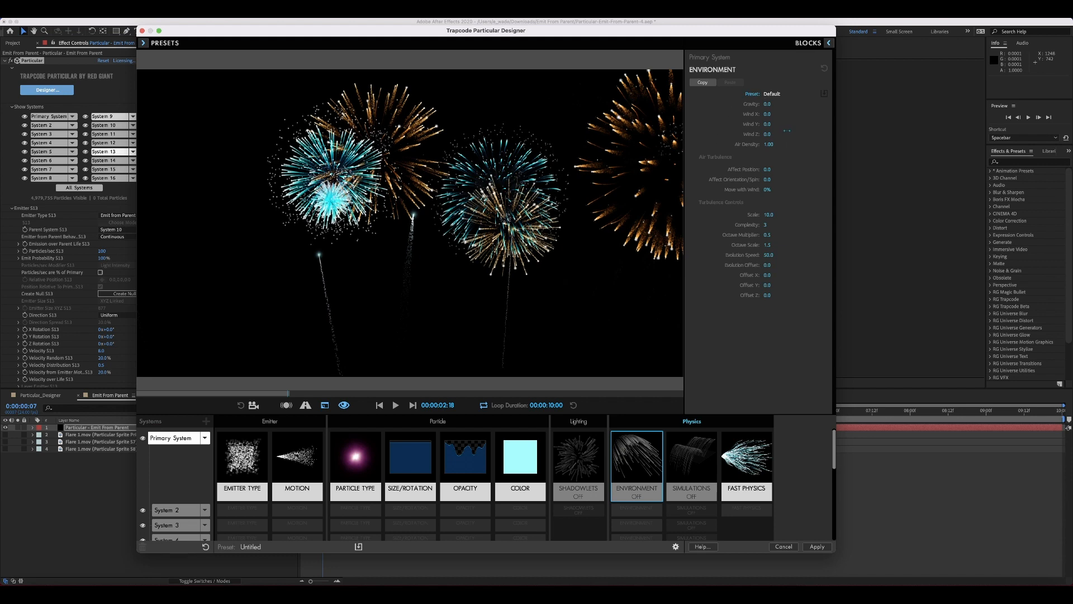
pyautogui.click(682, 456)
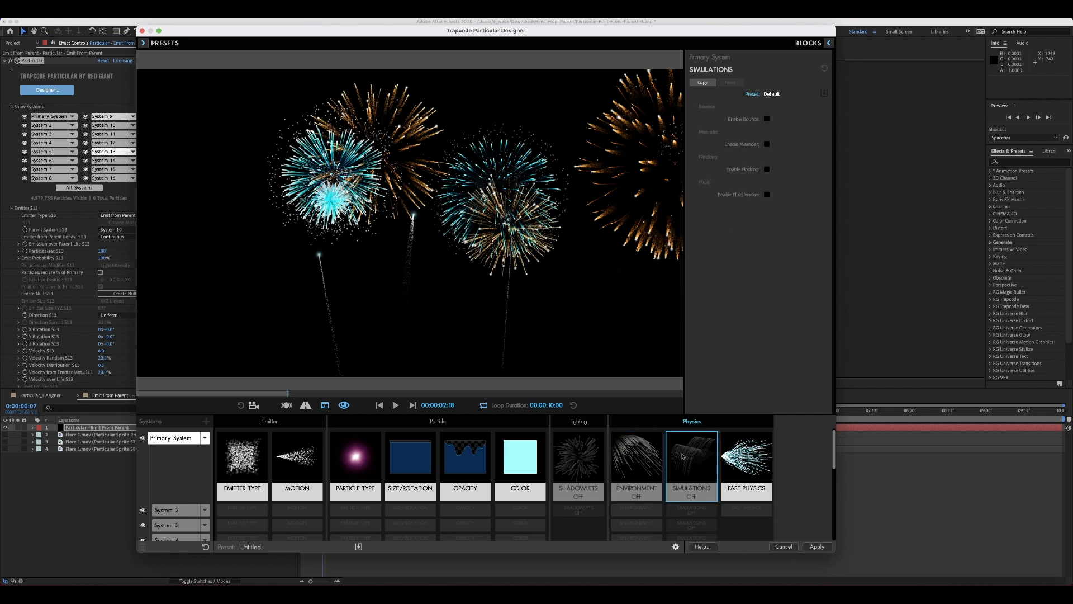
pyautogui.click(767, 144)
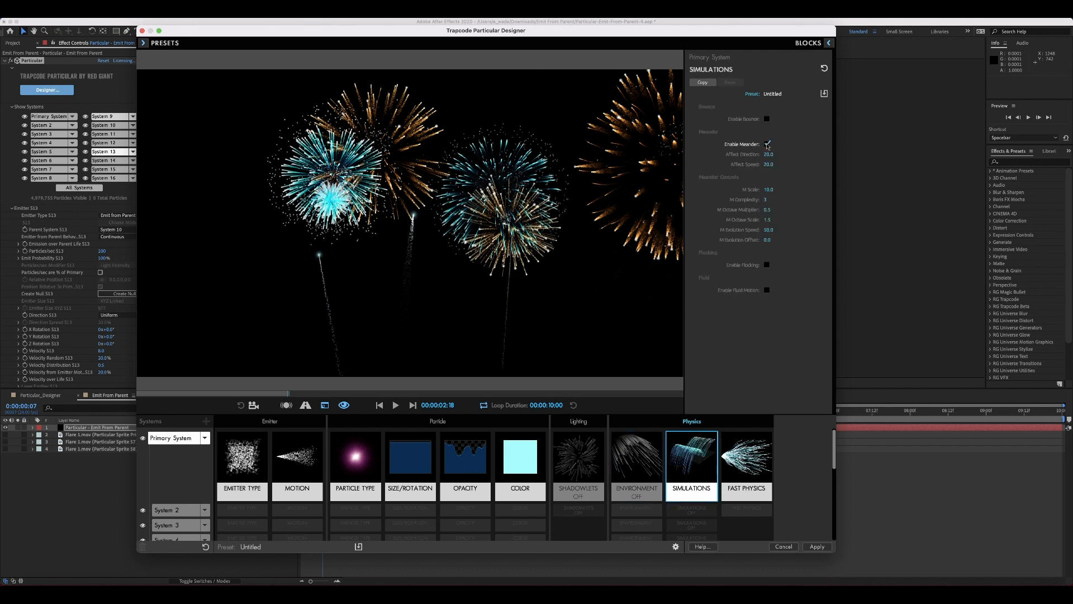
pyautogui.click(767, 144)
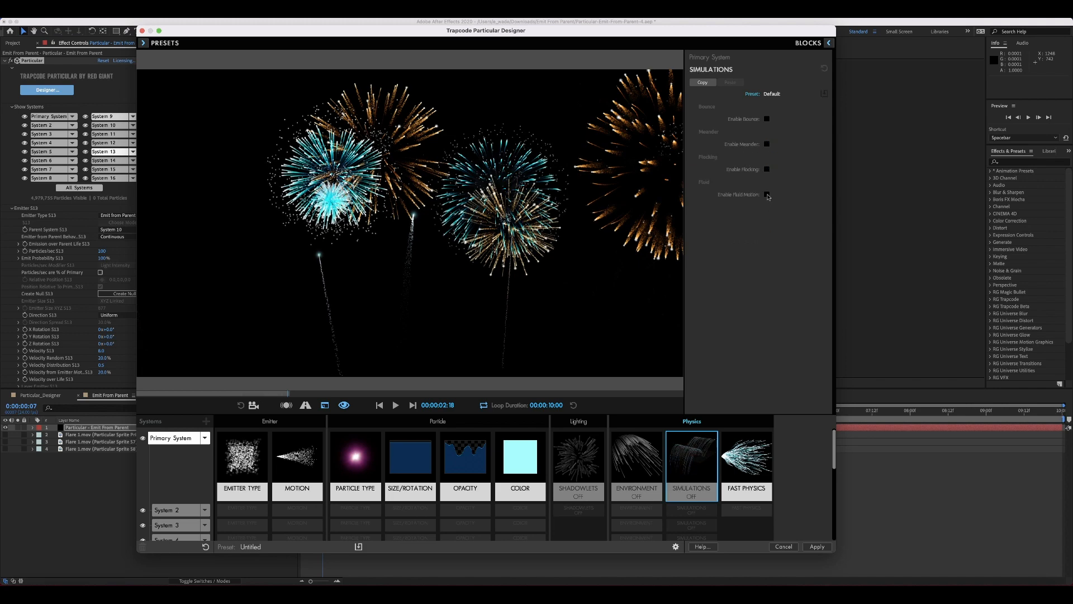
pyautogui.click(767, 195)
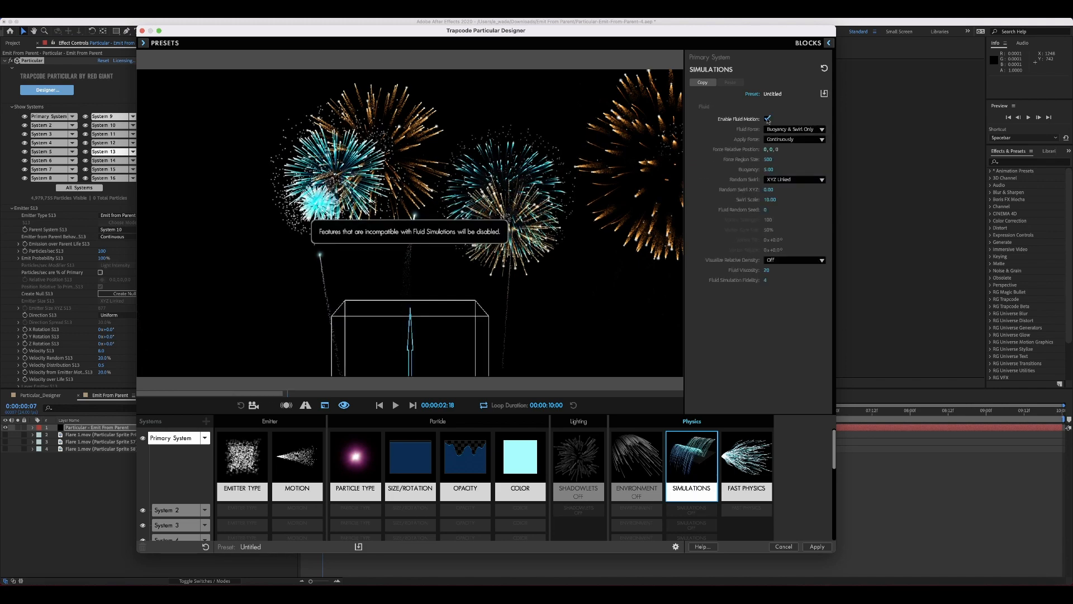
pyautogui.click(767, 119)
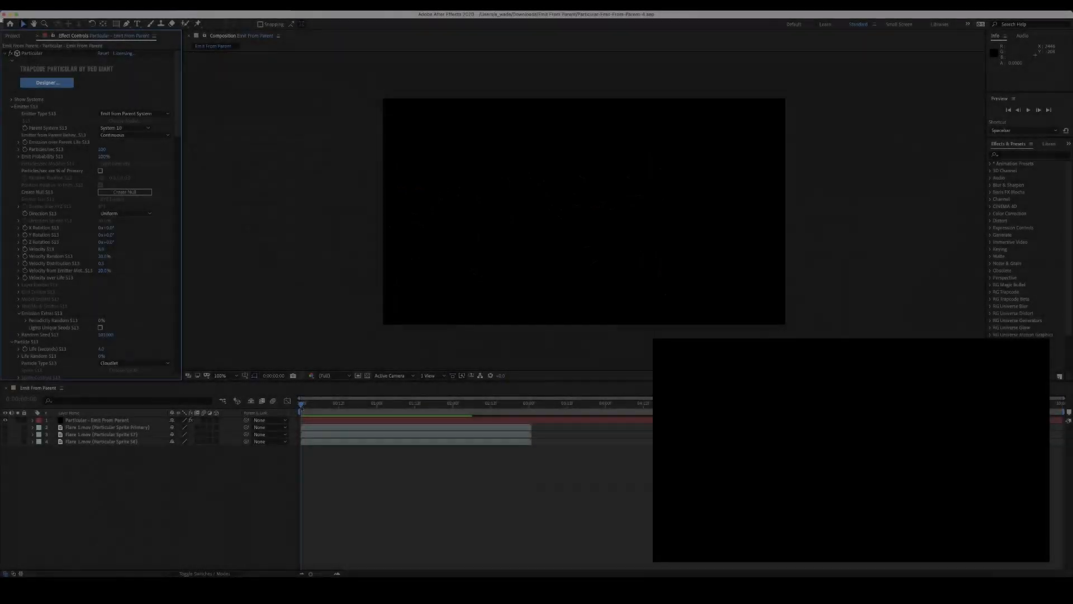
# Return the playhead to the start of the Emit From Parent composition and play the preview
pyautogui.click(304, 404)
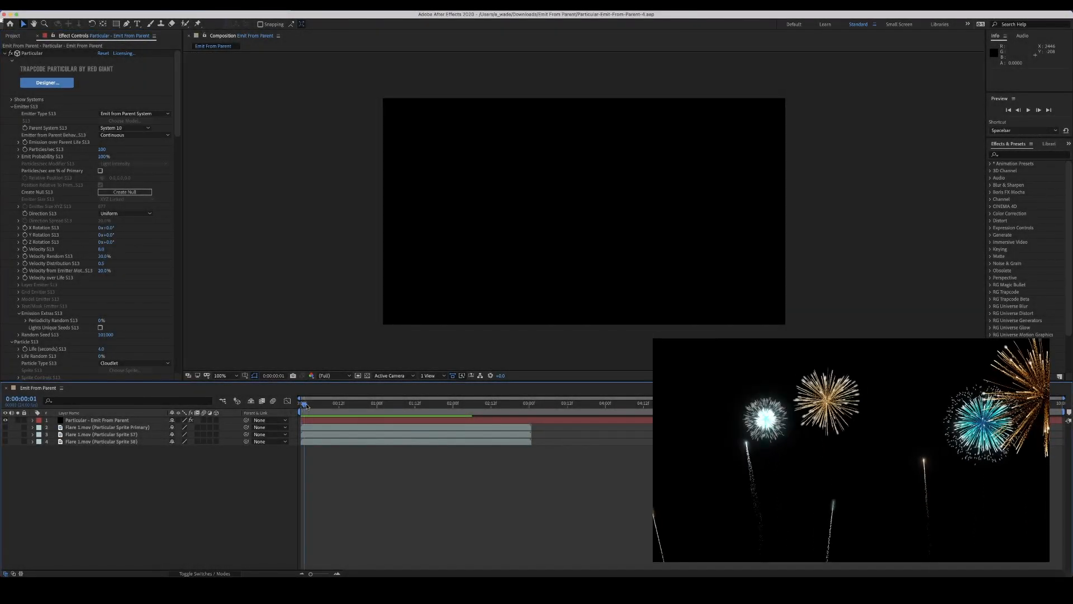
pyautogui.moveTo(304, 403)
pyautogui.mouseDown()
pyautogui.moveTo(479, 404)
pyautogui.moveTo(302, 404)
pyautogui.mouseUp()
pyautogui.press('space')
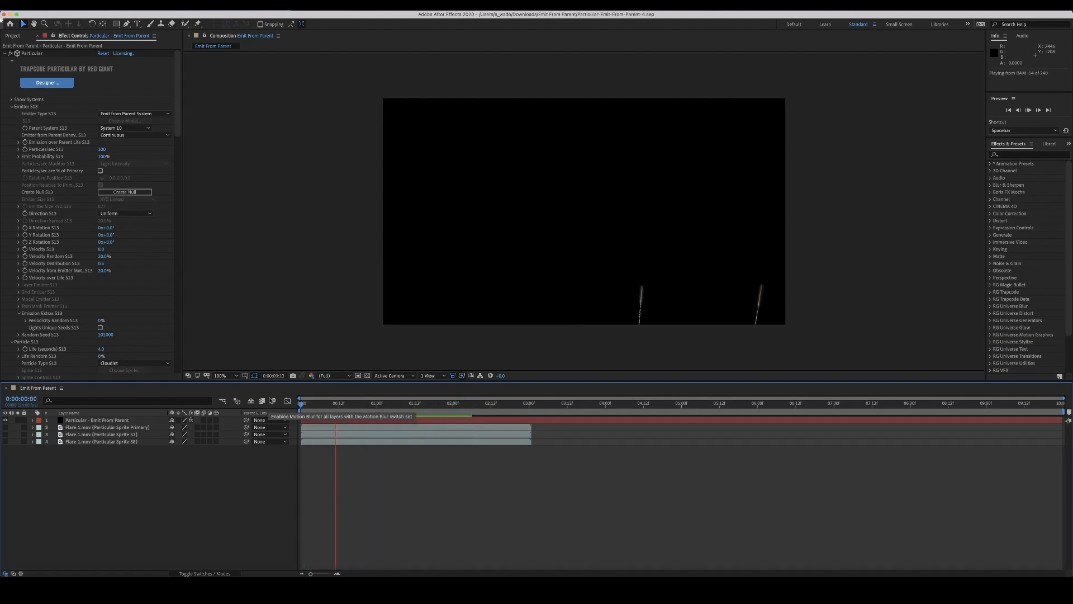
# Open the Particular Designer from the effect controls and scroll through the list of systems
pyautogui.click(47, 83)
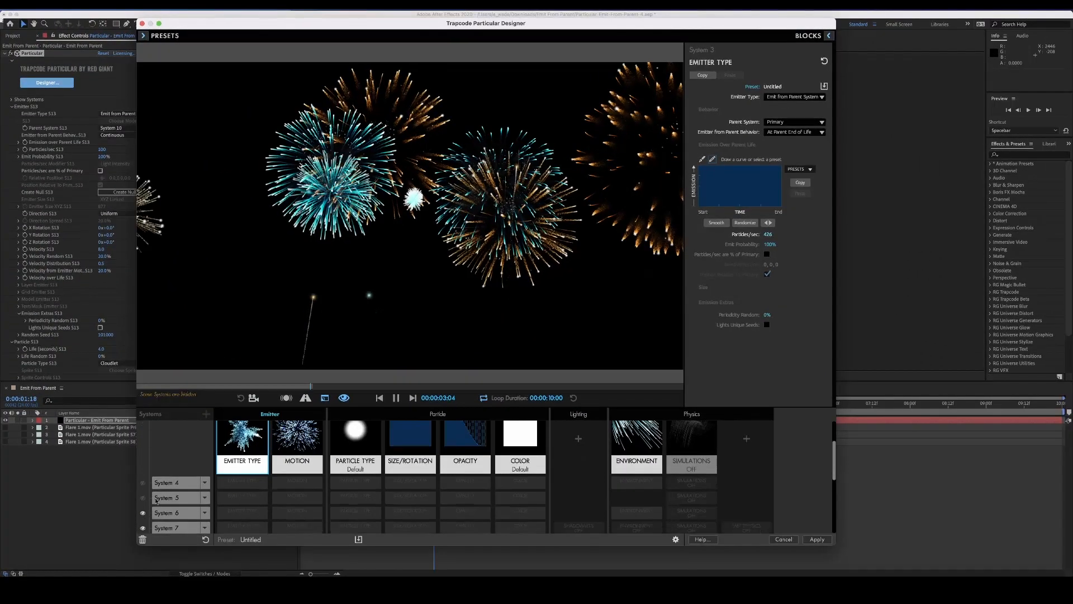
pyautogui.scroll(-5, 157, 500)
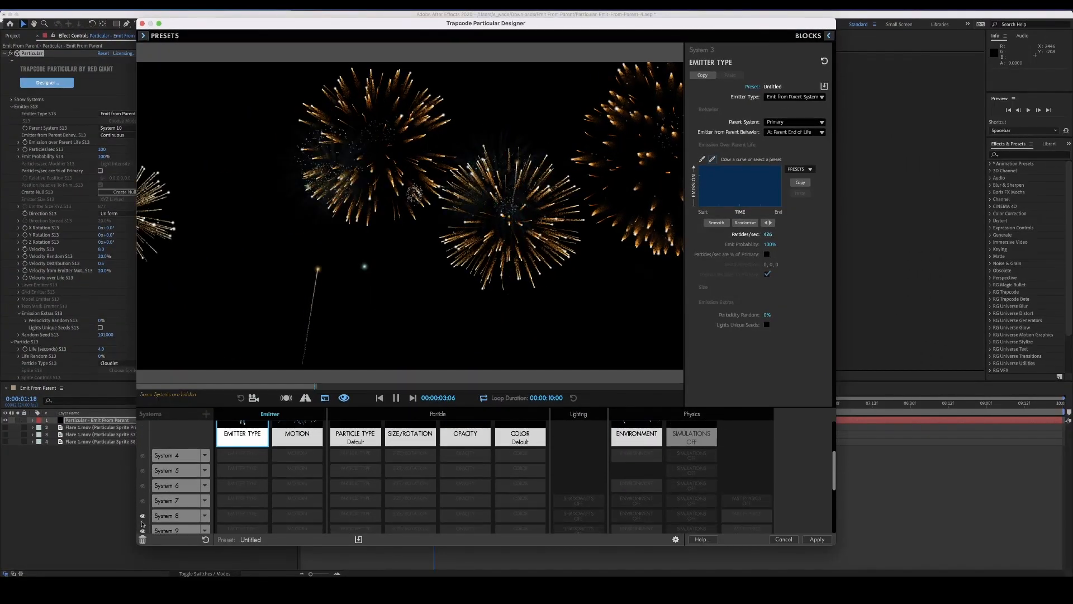
pyautogui.scroll(-3, 146, 518)
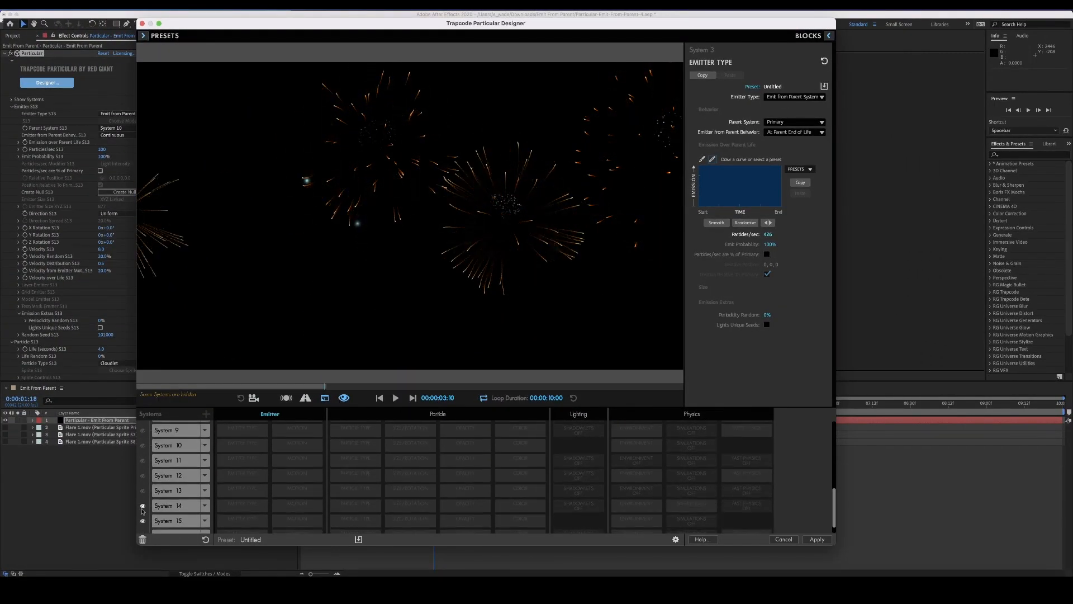
pyautogui.scroll(8, 151, 523)
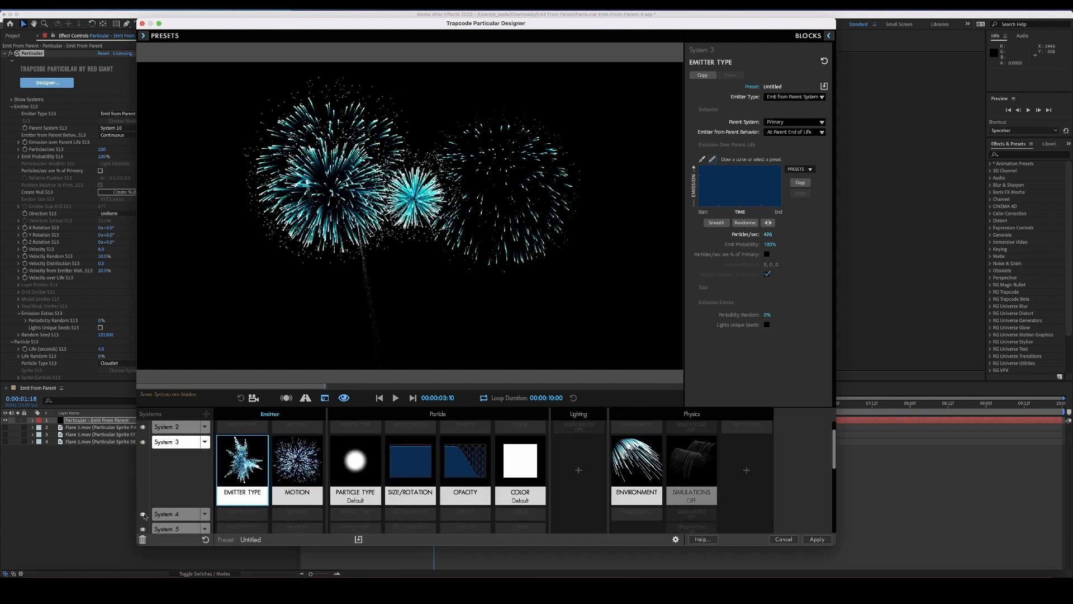
# Turn on visibility for the hidden systems further down the Designer's systems list
pyautogui.scroll(-3, 143, 503)
pyautogui.scroll(-5, 144, 511)
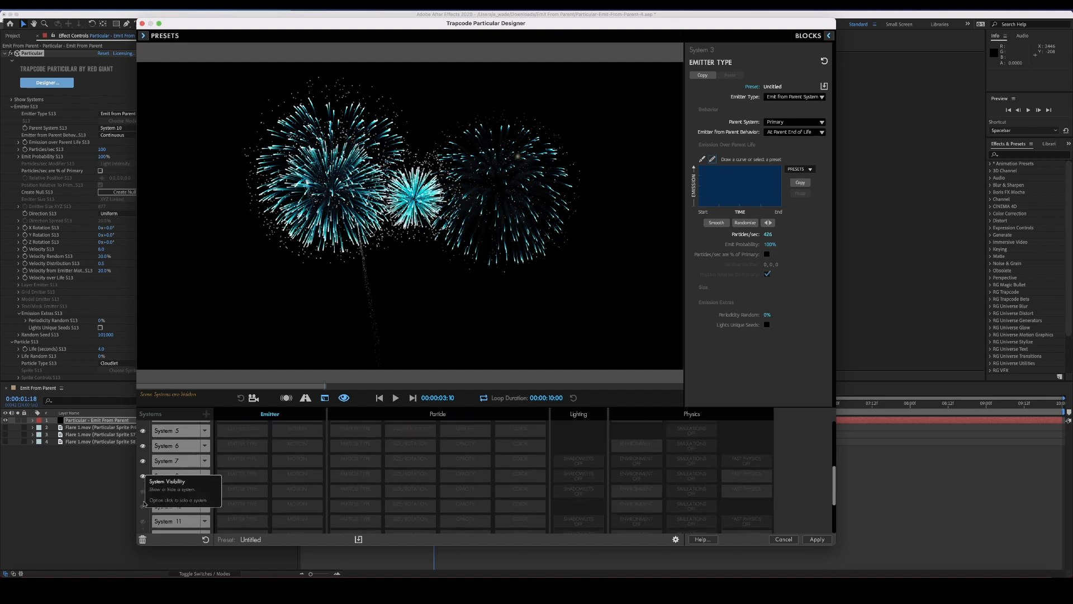
pyautogui.click(144, 502)
pyautogui.click(143, 516)
pyautogui.scroll(-2, 144, 516)
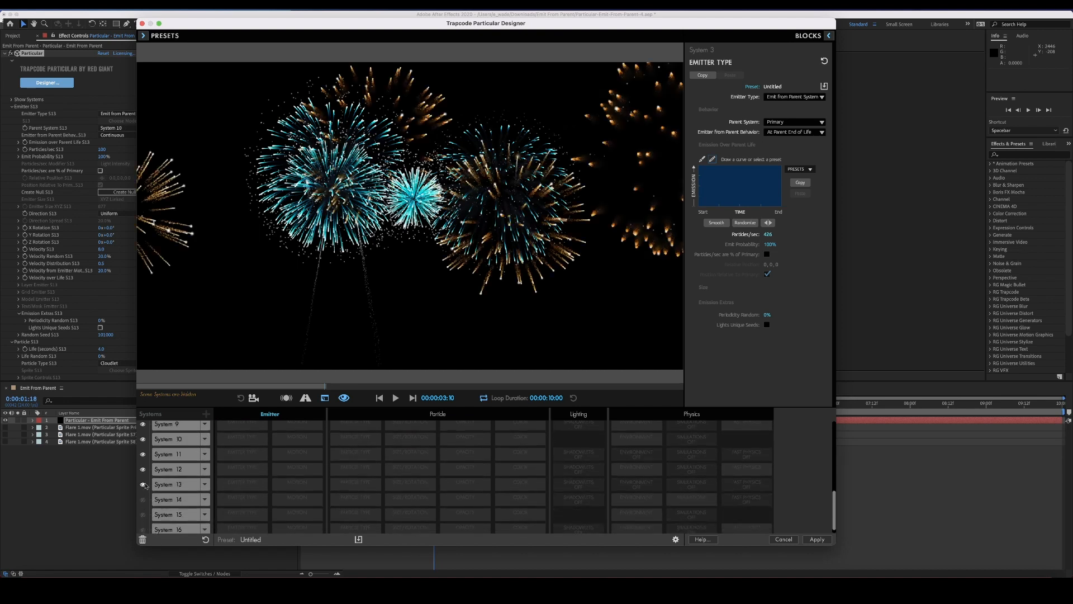
pyautogui.click(143, 496)
pyautogui.click(143, 510)
pyautogui.click(143, 526)
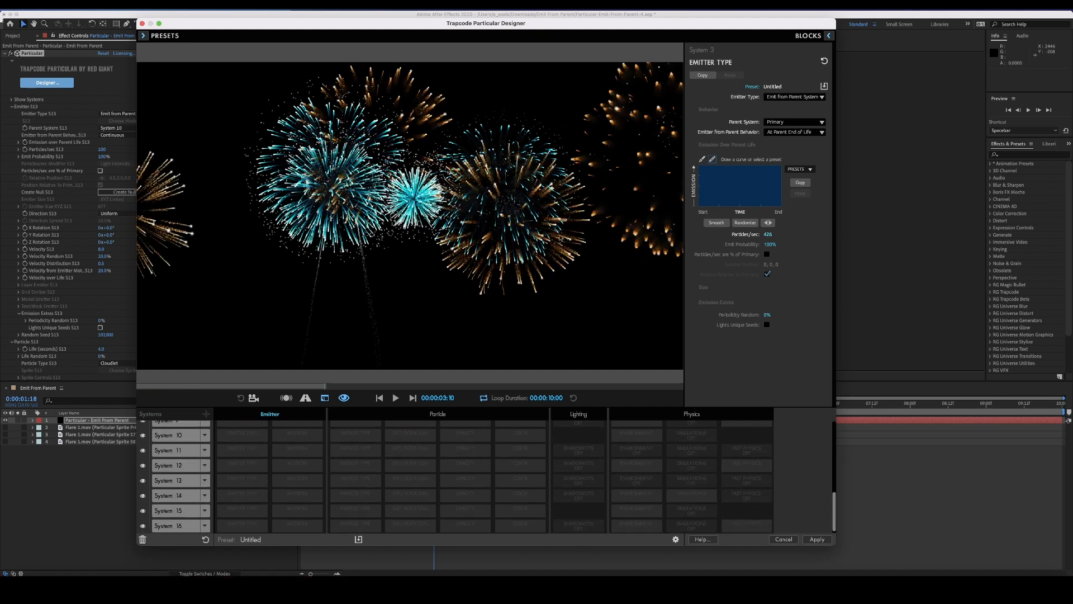
# Select the Primary System and open its Fast Physics block
pyautogui.scroll(10, 185, 447)
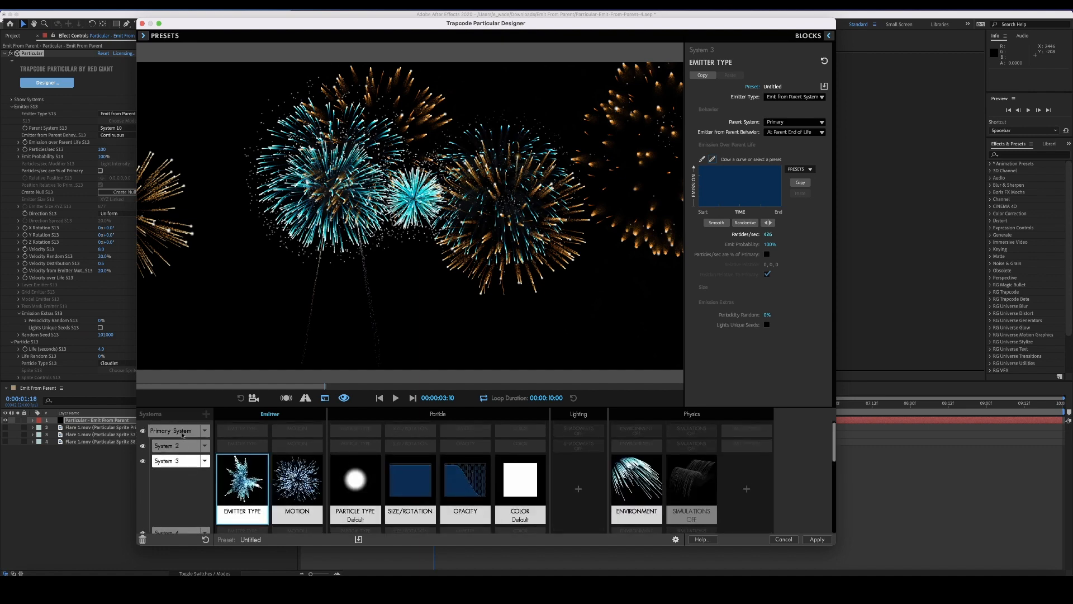
pyautogui.click(182, 433)
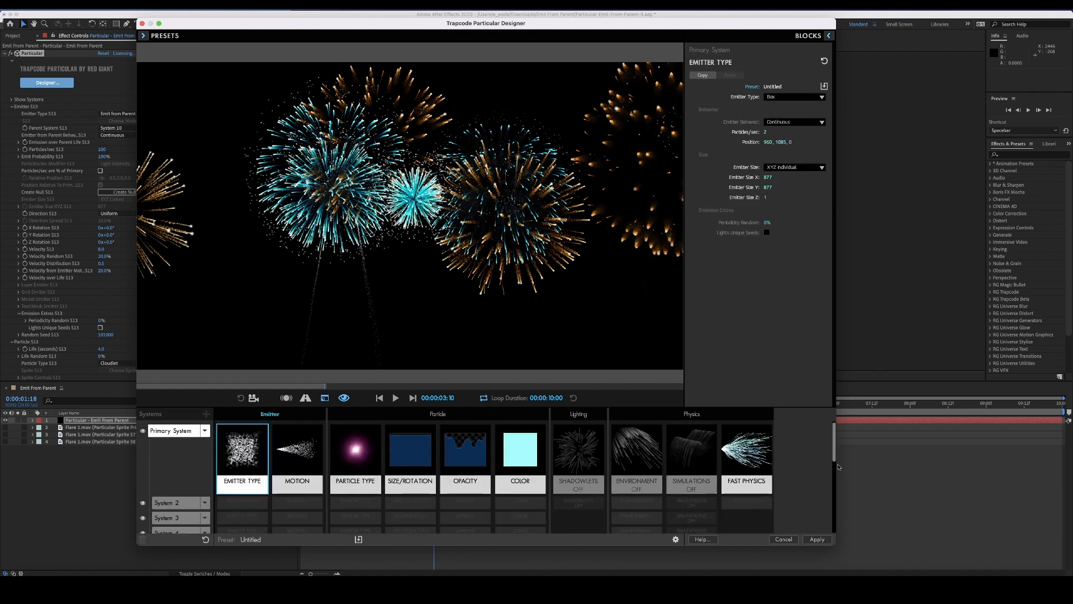
pyautogui.click(748, 464)
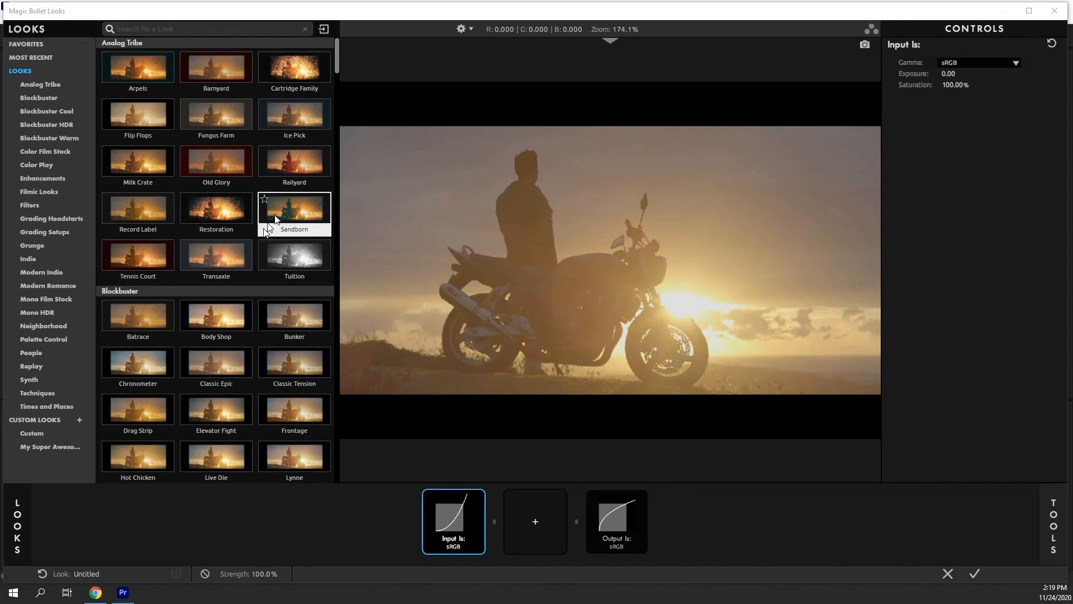
# Browse the Blockbuster Cool looks and apply the Miami Gain look
pyautogui.scroll(-3, 262, 235)
pyautogui.scroll(-8, 259, 256)
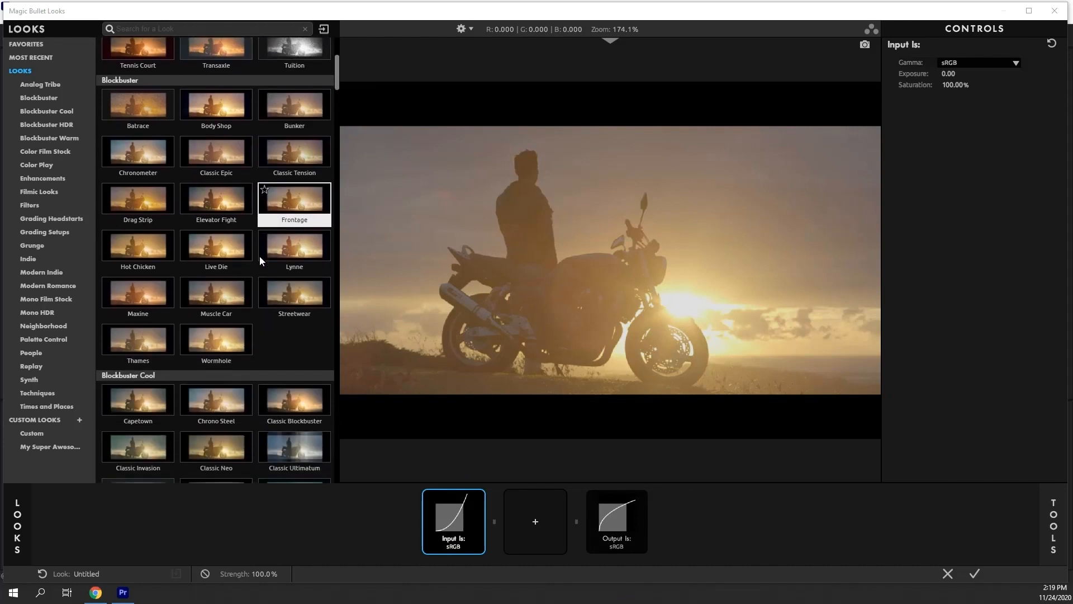
pyautogui.scroll(-1, 259, 256)
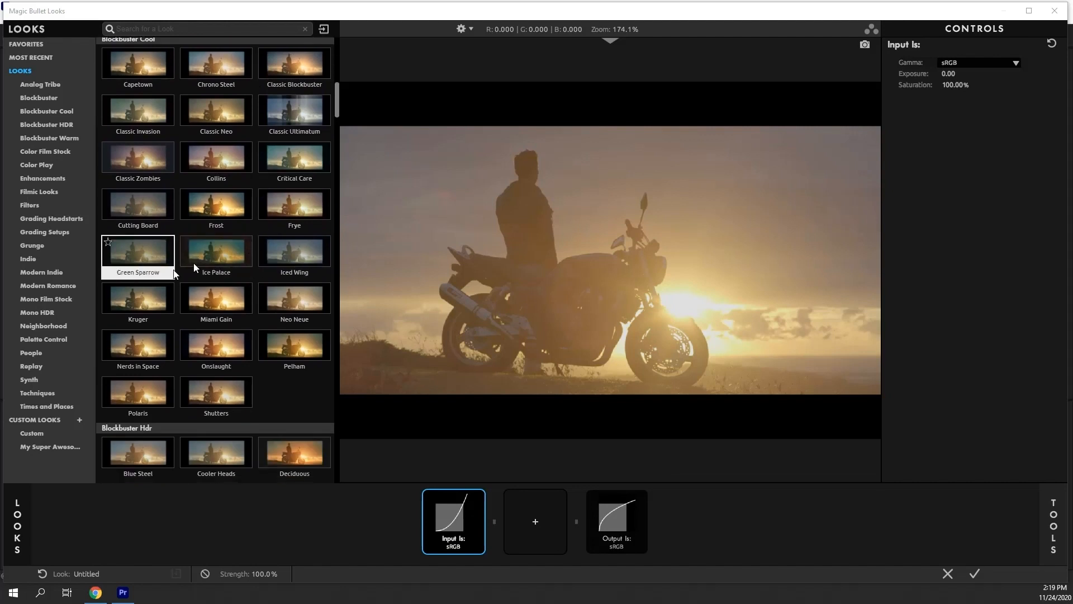
pyautogui.click(209, 309)
# Select the Input tool and set its Gamma to Log
pyautogui.click(380, 517)
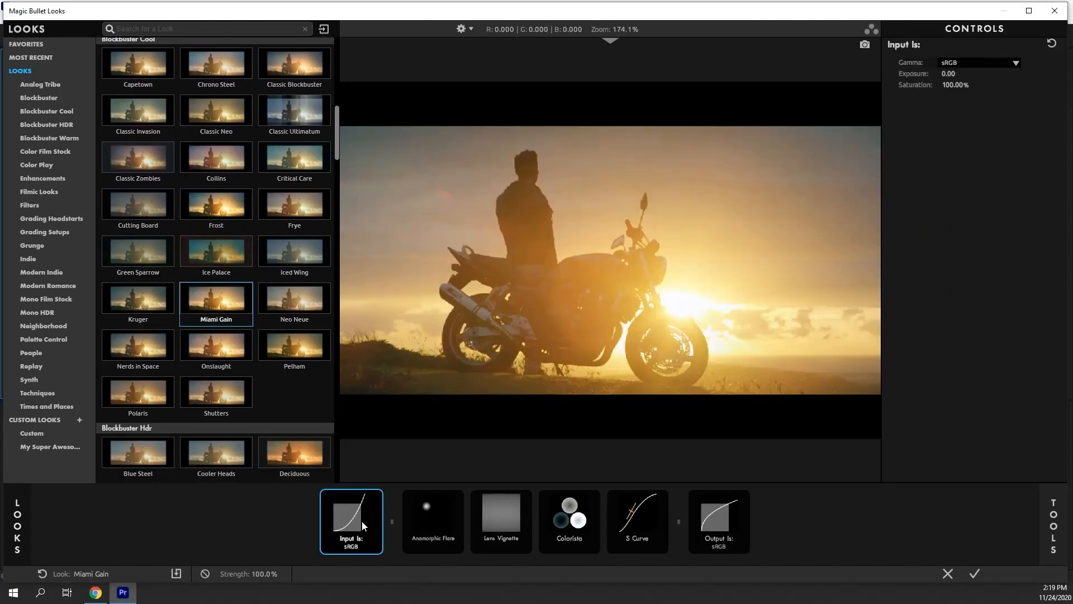
pyautogui.click(946, 64)
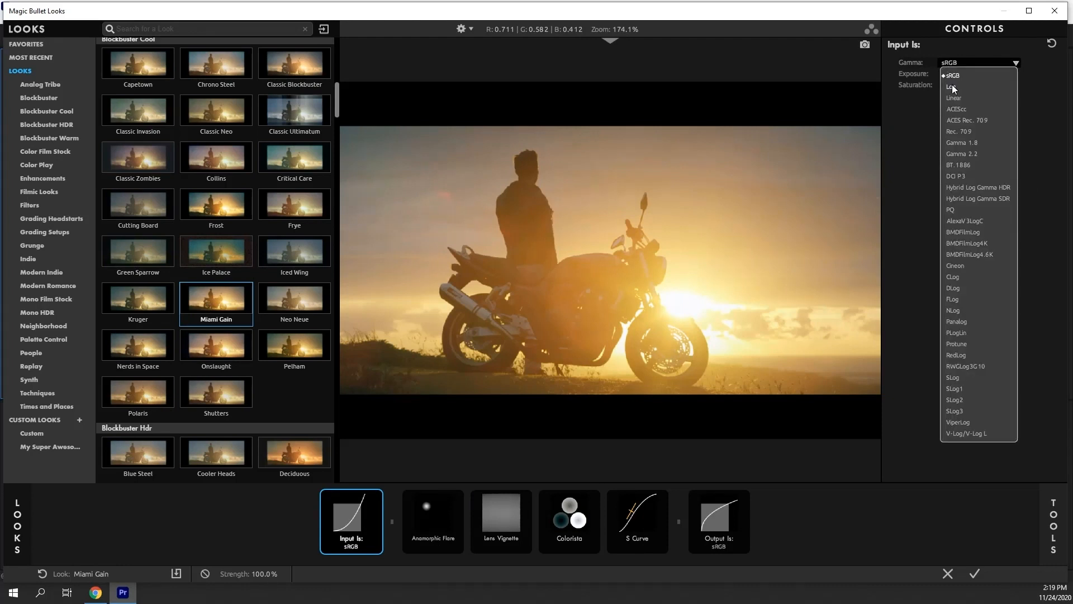
pyautogui.click(952, 87)
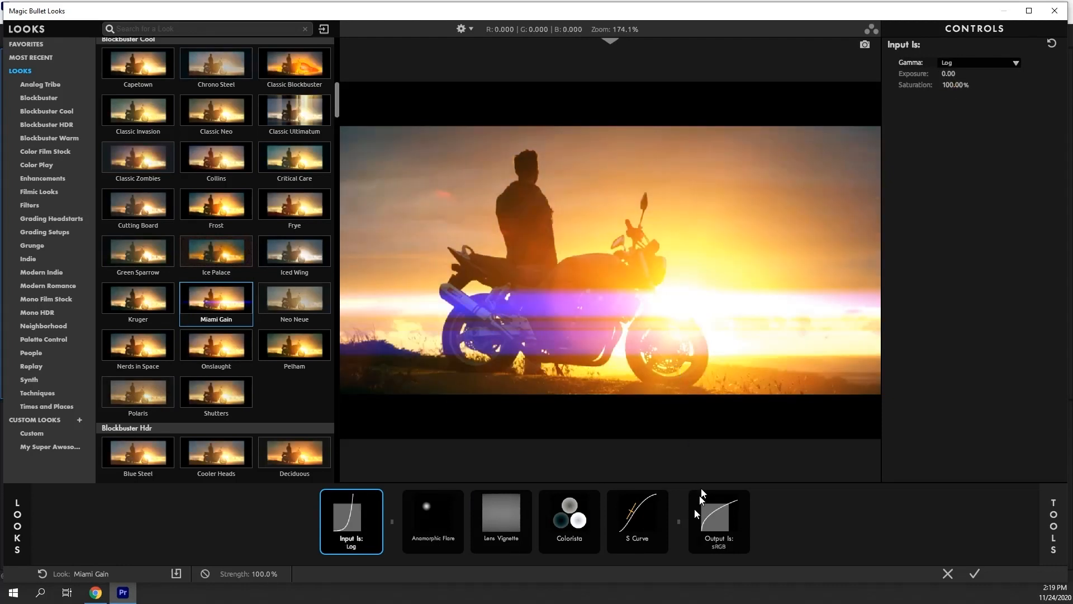
# Remove the S Curve tool from the tool chain
pyautogui.click(639, 534)
pyautogui.moveTo(639, 534); pyautogui.dragTo(622, 576)
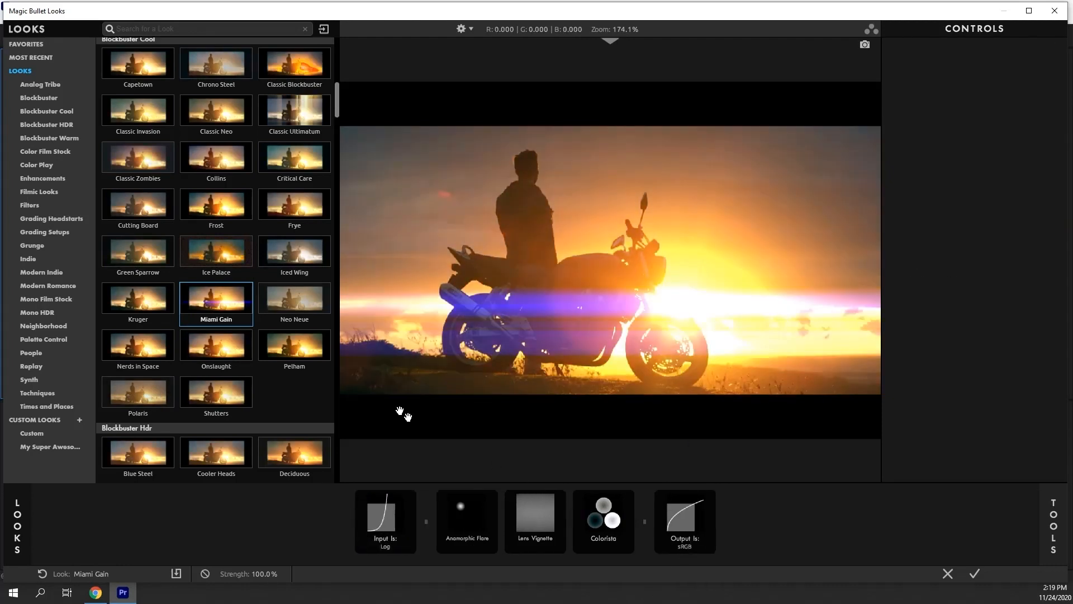
# Apply the custom Sunset_Max look and confirm it to return to Premiere Pro
pyautogui.click(32, 433)
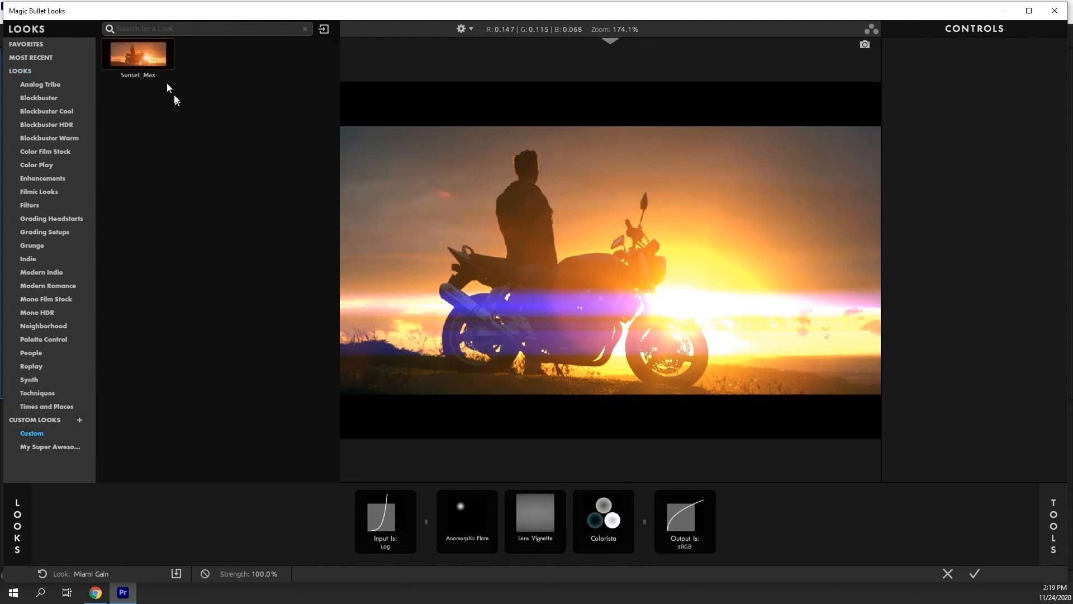
pyautogui.click(138, 54)
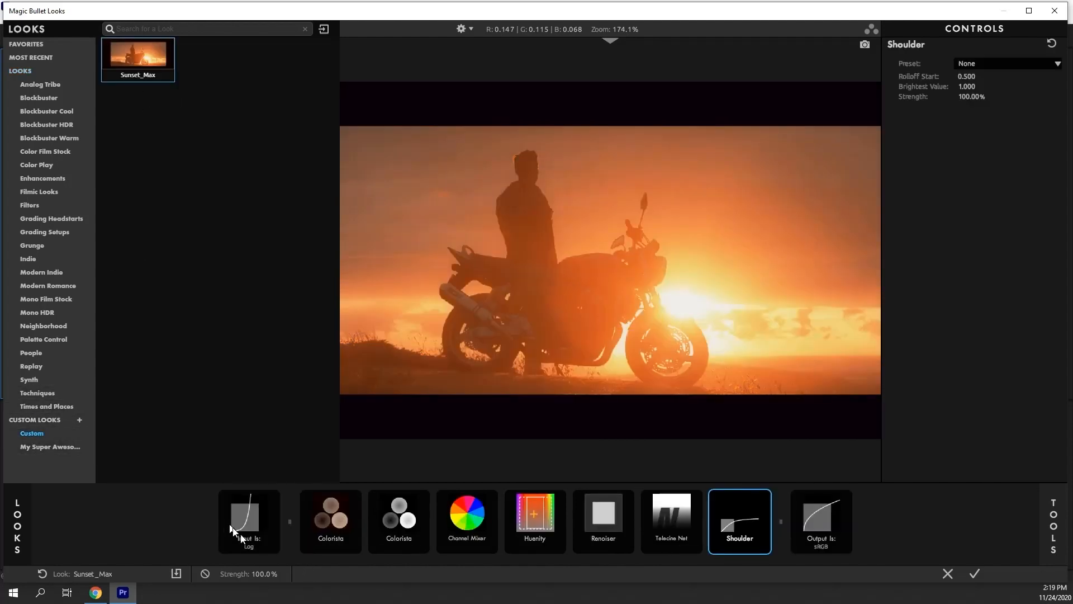
pyautogui.click(974, 574)
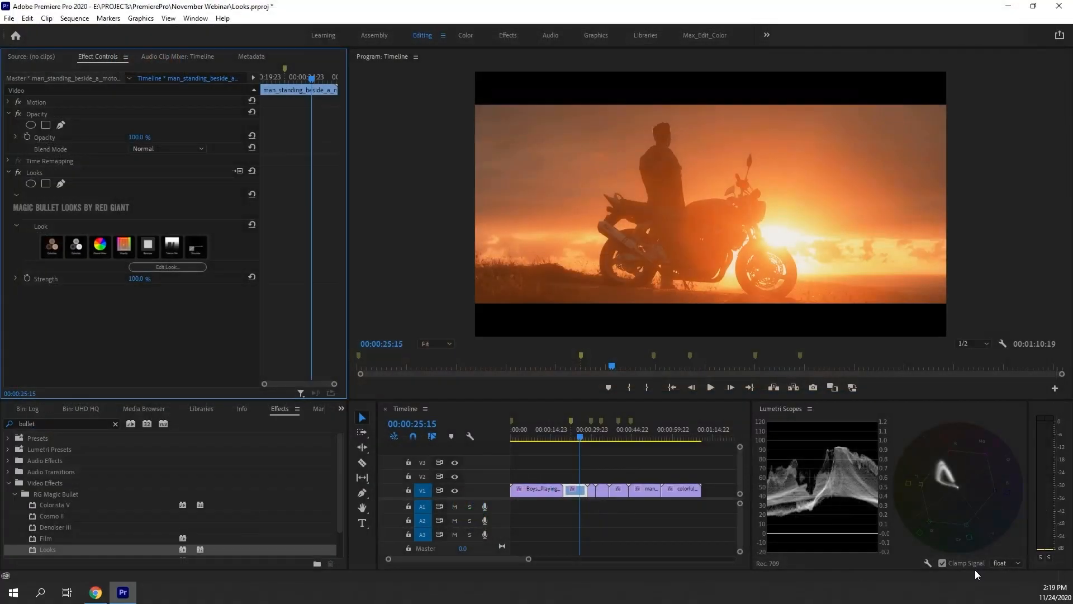
# Scrub the timeline playhead and play the graded clip in the Program monitor
pyautogui.click(569, 437)
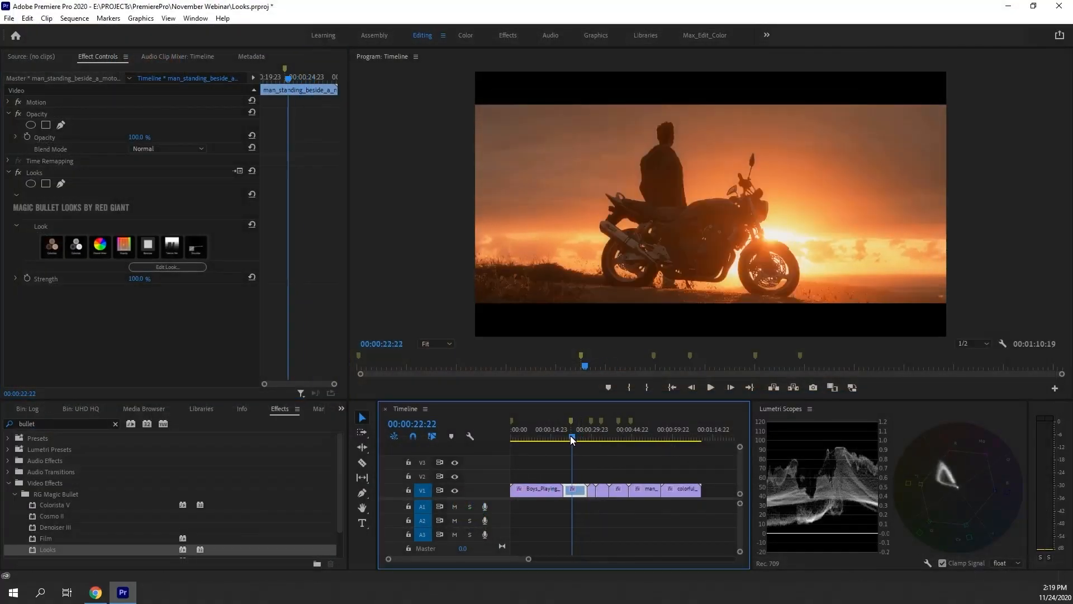
pyautogui.moveTo(567, 435); pyautogui.dragTo(566, 434)
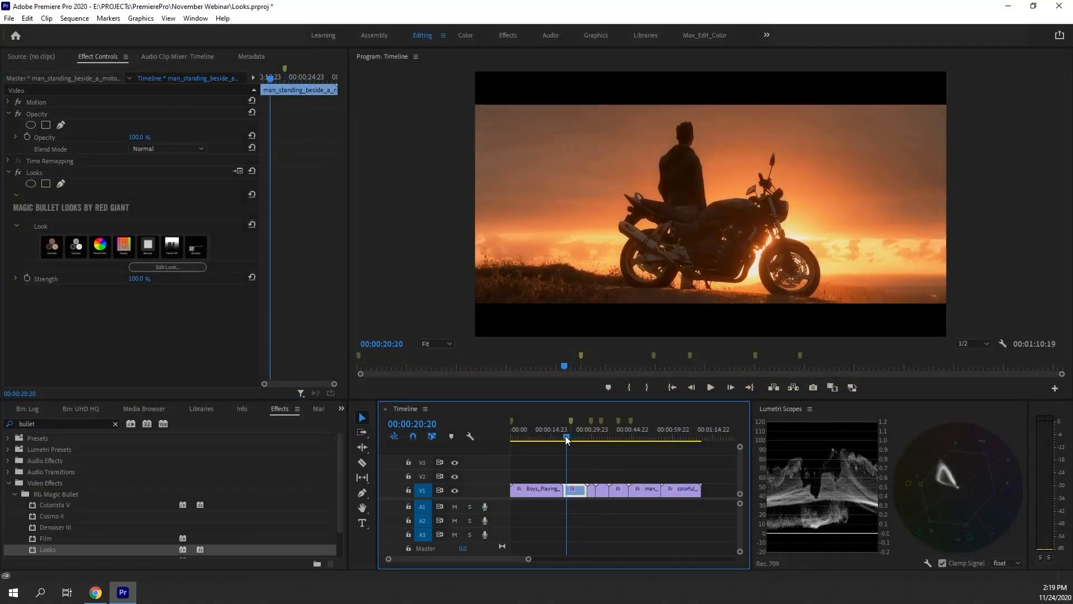
pyautogui.click(708, 387)
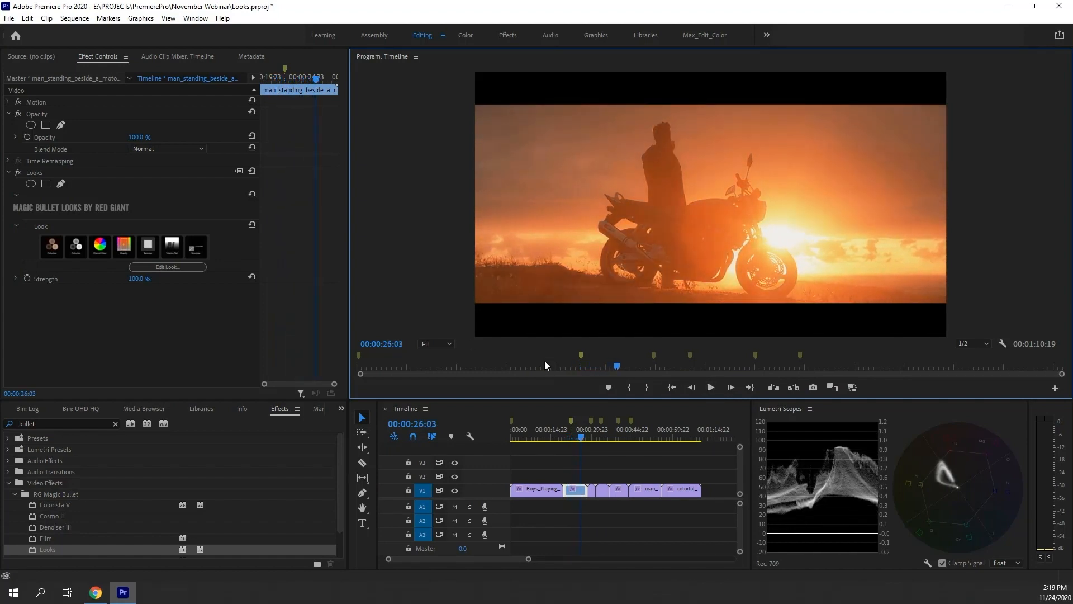
# Reopen the look editor and examine the scopes panel, temporarily widening it
pyautogui.click(185, 268)
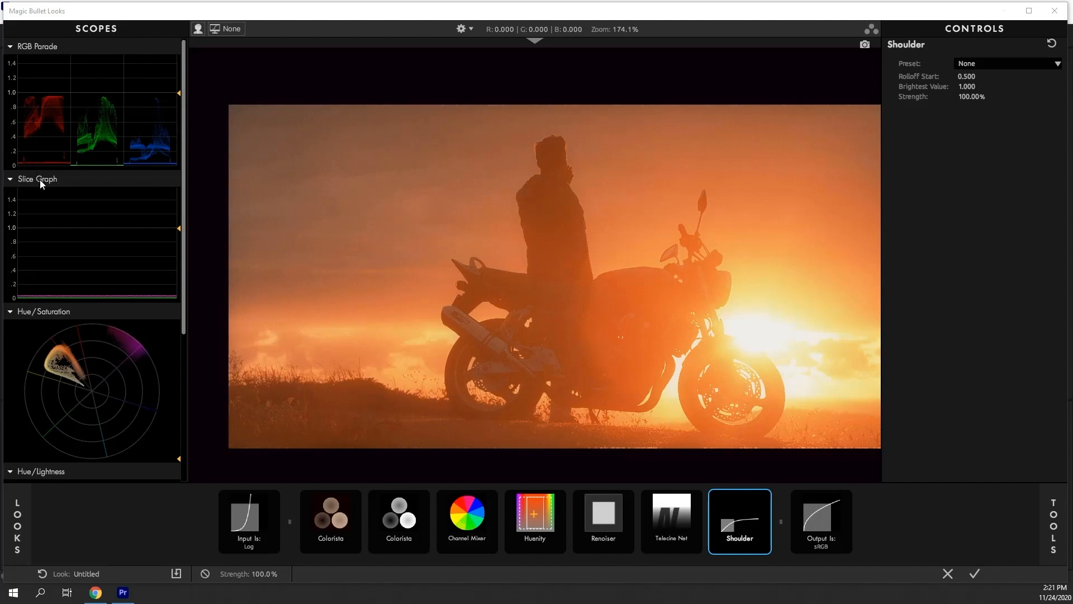
pyautogui.scroll(-3, 109, 320)
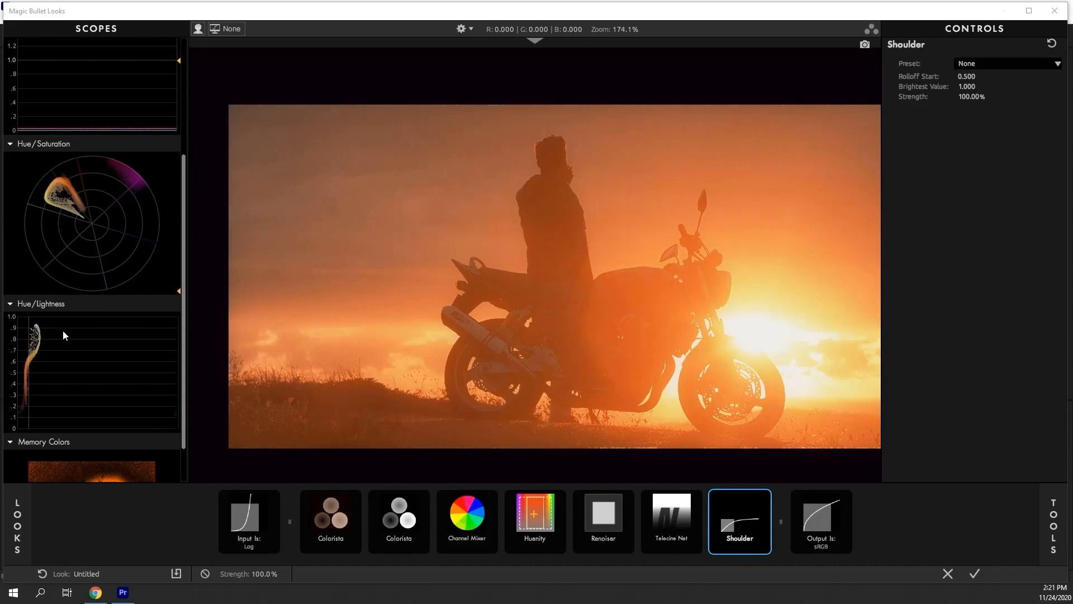
pyautogui.scroll(1, 63, 328)
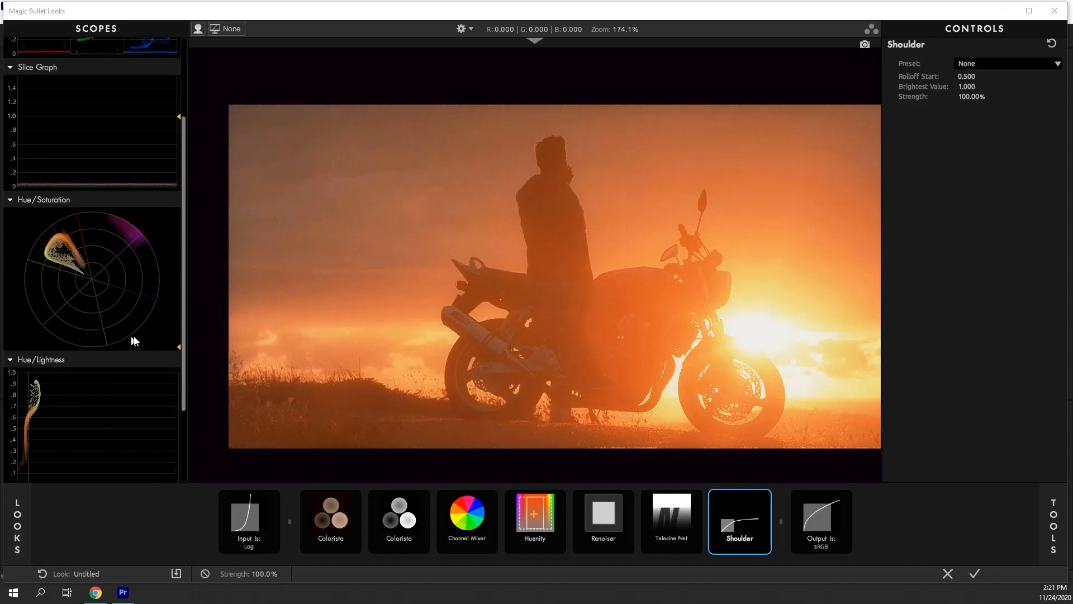
pyautogui.scroll(-2, 135, 342)
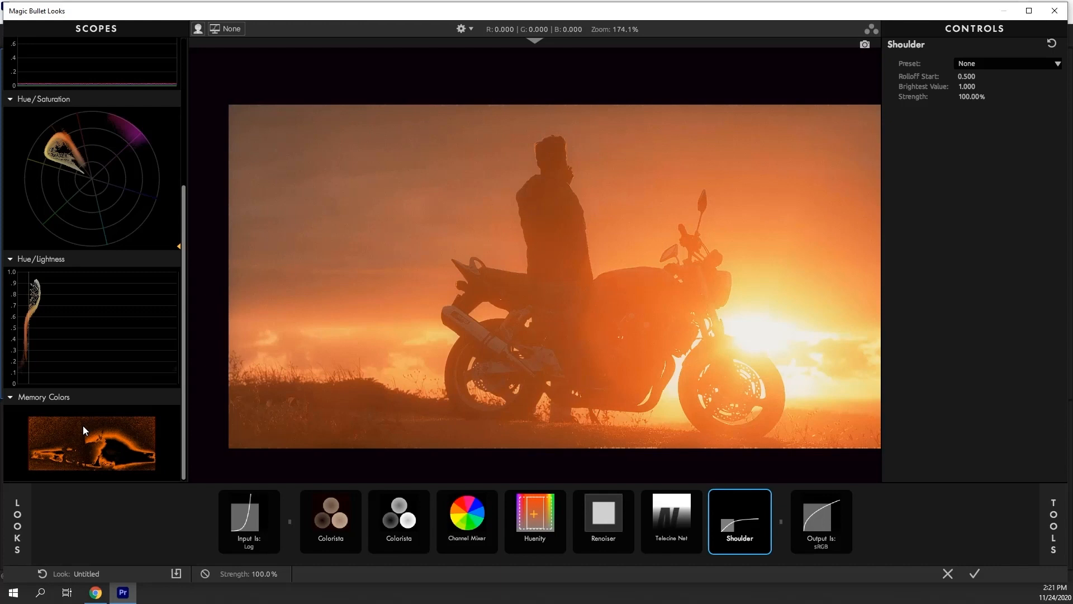
pyautogui.moveTo(188, 304); pyautogui.dragTo(423, 297)
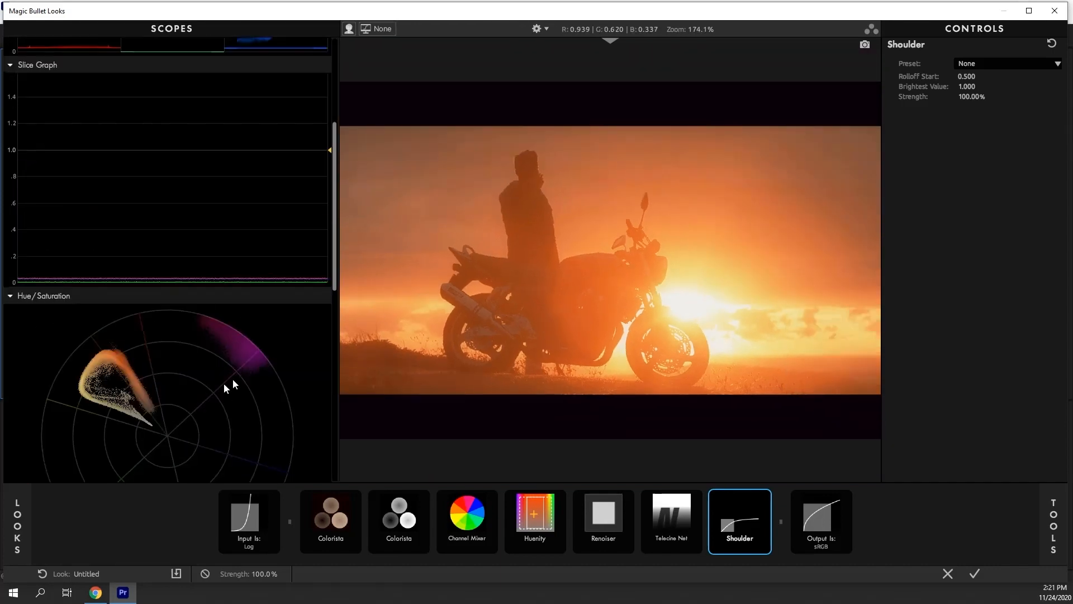
pyautogui.scroll(1, 130, 409)
pyautogui.scroll(-5, 130, 410)
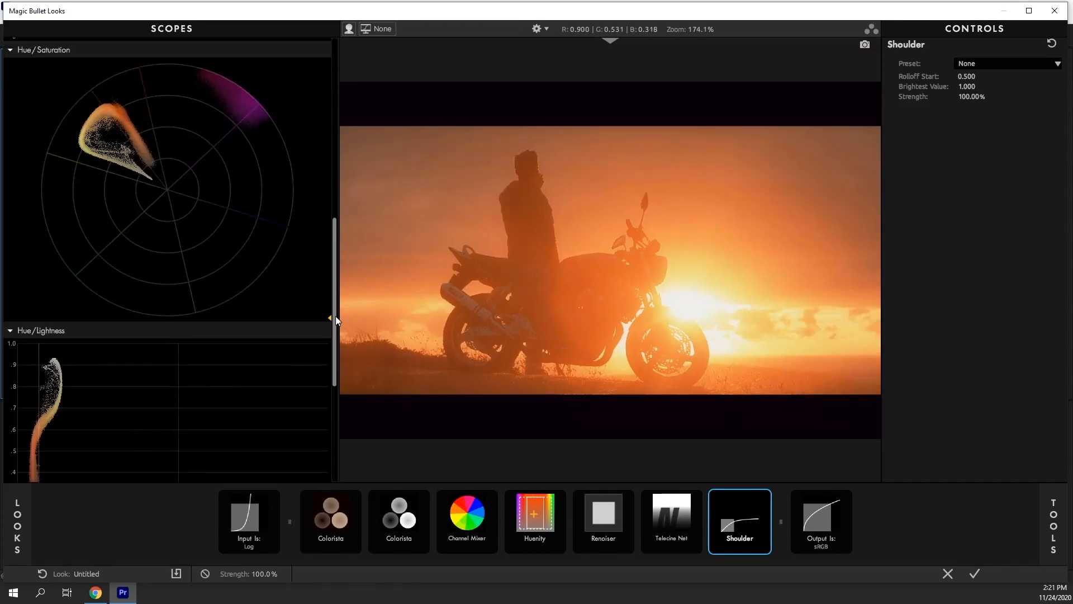
pyautogui.moveTo(330, 317)
pyautogui.mouseDown()
pyautogui.moveTo(327, 239)
pyautogui.moveTo(313, 316)
pyautogui.mouseUp()
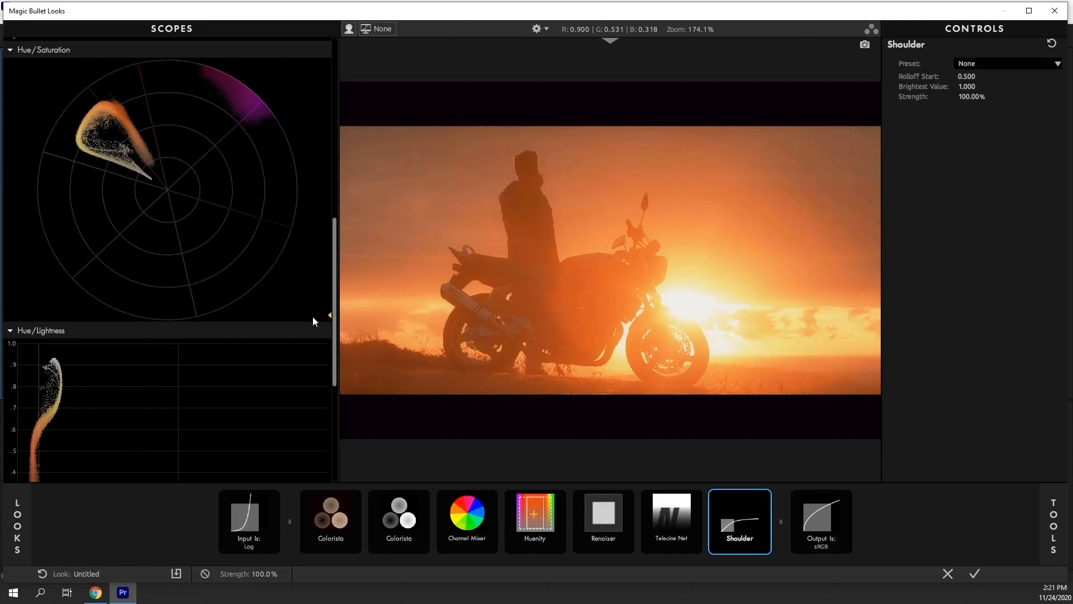
pyautogui.click(339, 411)
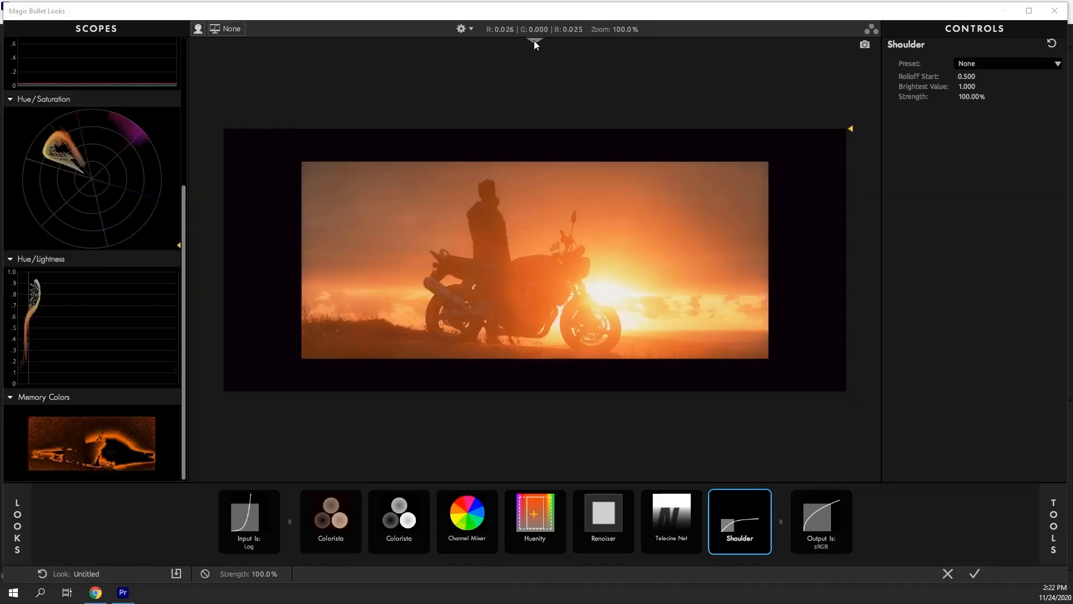
# Open the reference library and compare the frame against a reference image in split view
pyautogui.click(534, 43)
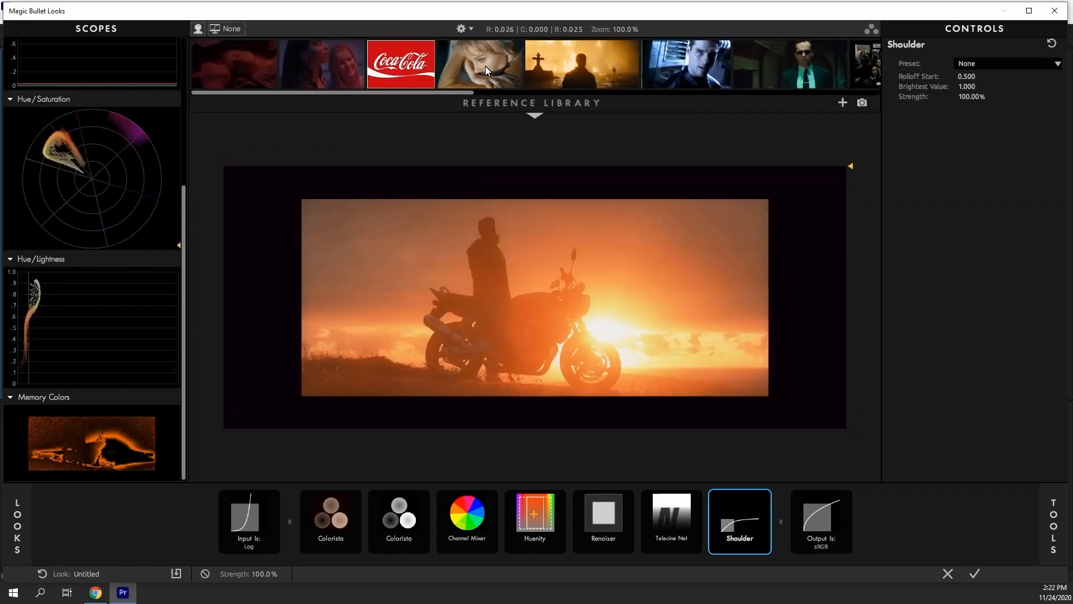
pyautogui.click(485, 66)
pyautogui.moveTo(579, 396)
pyautogui.mouseDown()
pyautogui.moveTo(485, 390)
pyautogui.moveTo(572, 396)
pyautogui.mouseUp()
pyautogui.click(535, 42)
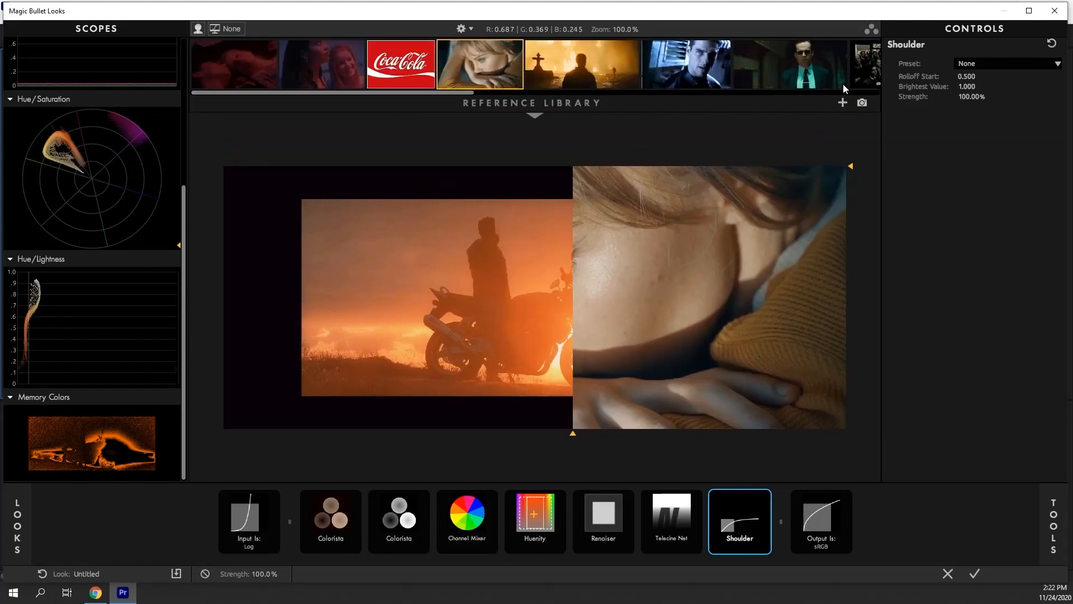
pyautogui.click(486, 66)
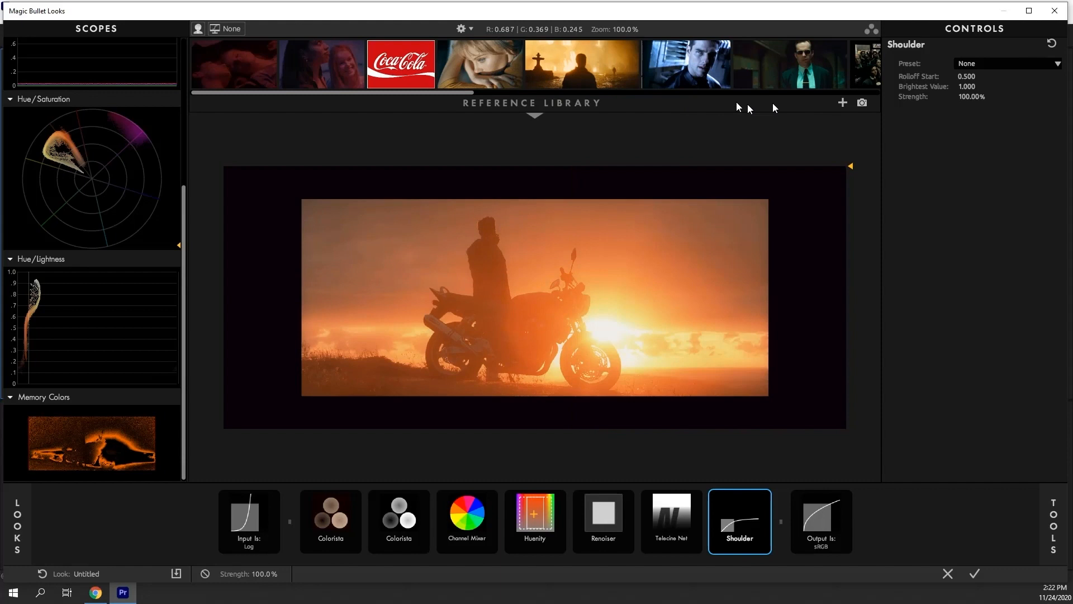
# Capture the current frame as a snapshot into the reference library
pyautogui.click(863, 104)
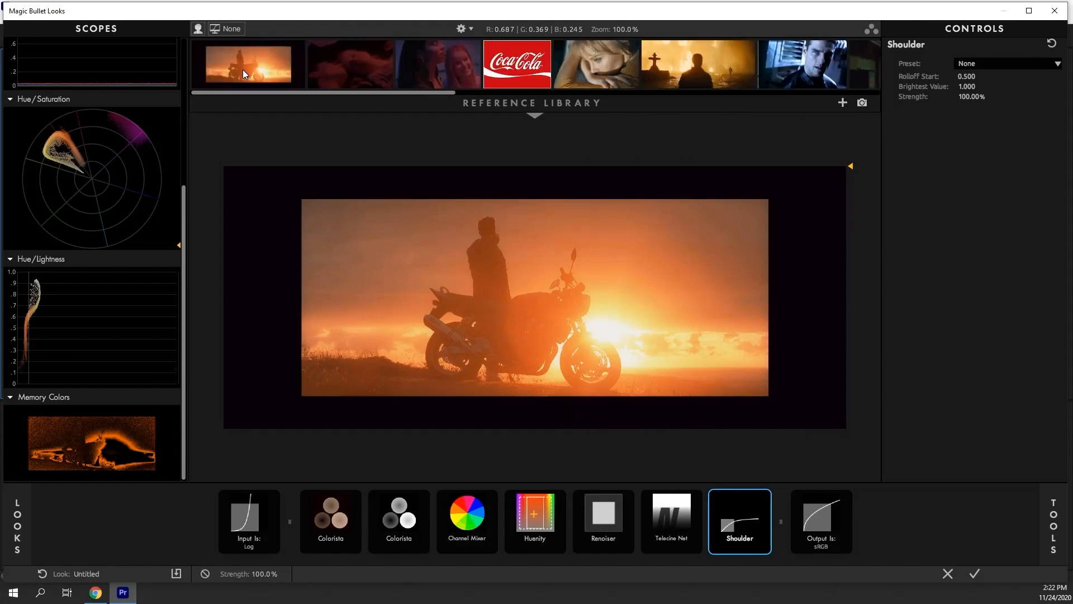
pyautogui.click(536, 42)
# Start adding an image file to the reference library, cancel the file dialog, and collapse the reference library
pyautogui.click(843, 103)
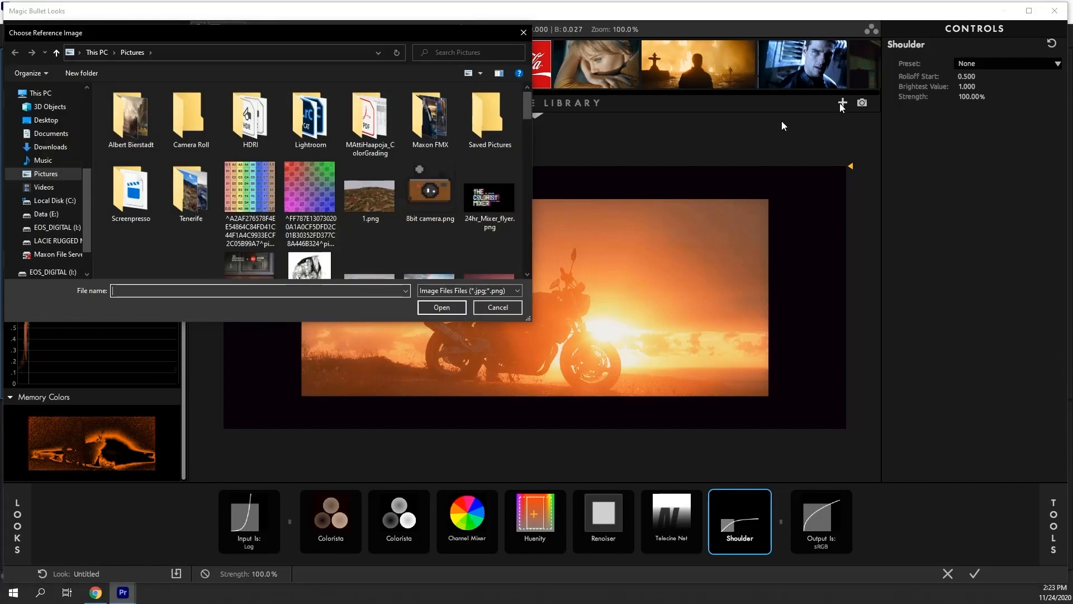
pyautogui.click(511, 308)
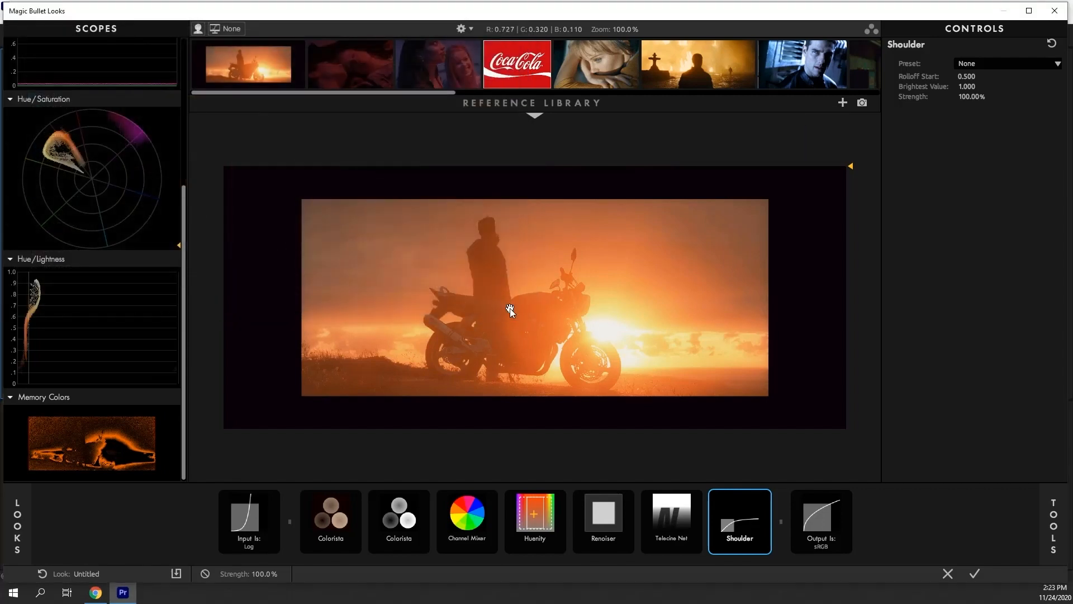
pyautogui.click(536, 115)
# Open the tools library and browse its categories down to the Film tools, then close it
pyautogui.click(1044, 513)
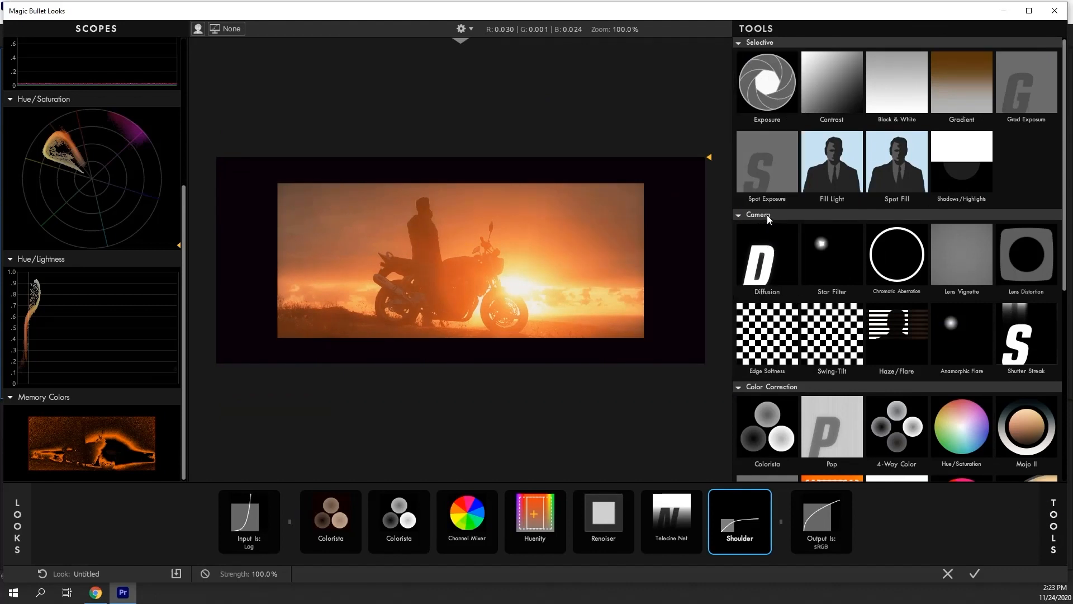
pyautogui.scroll(-4, 777, 391)
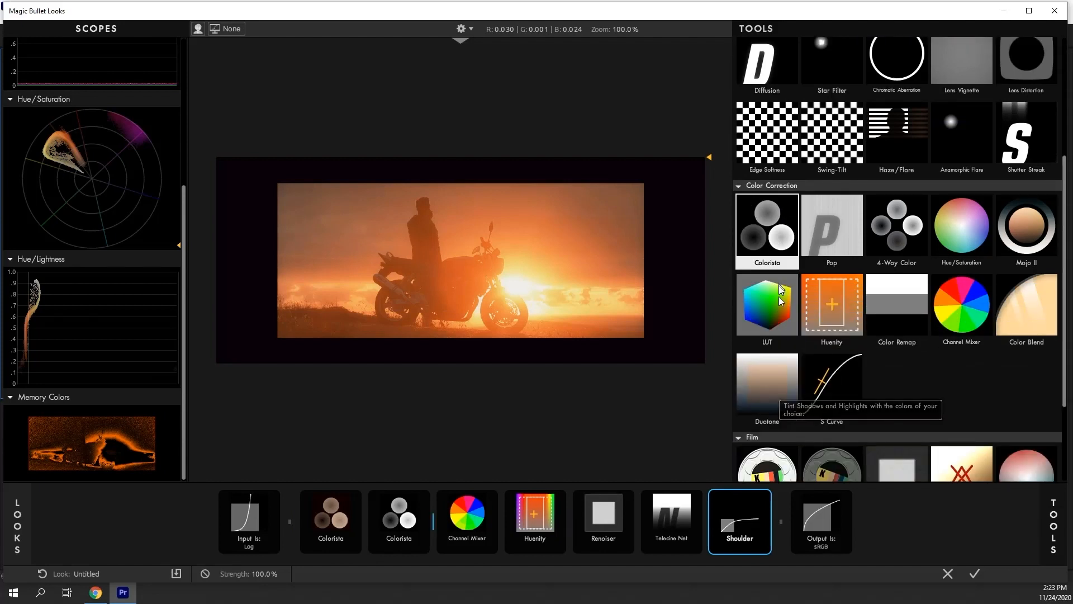
pyautogui.scroll(-3, 778, 304)
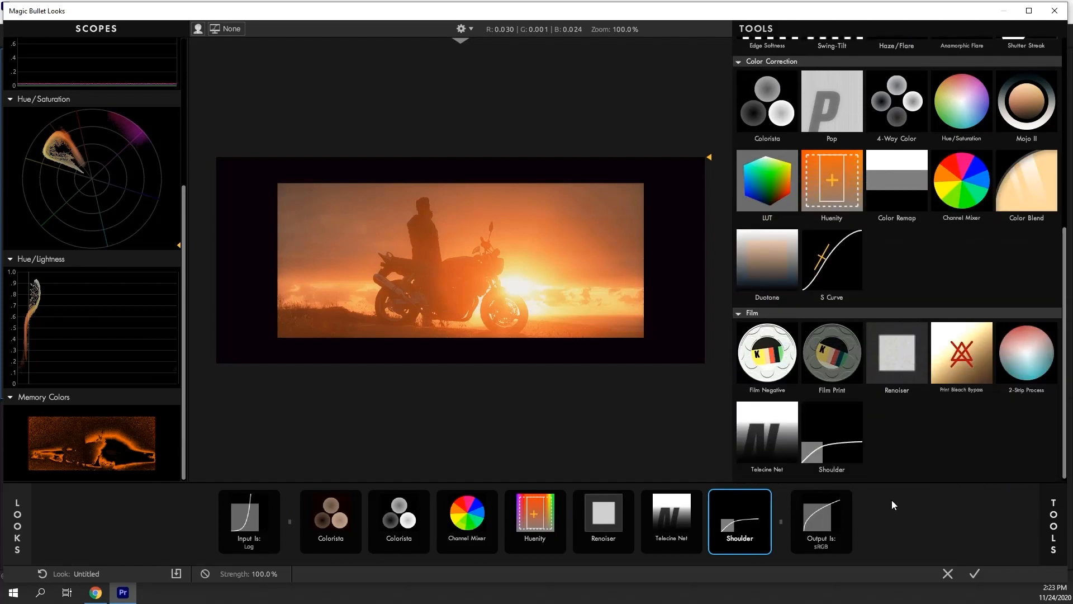
pyautogui.click(1050, 532)
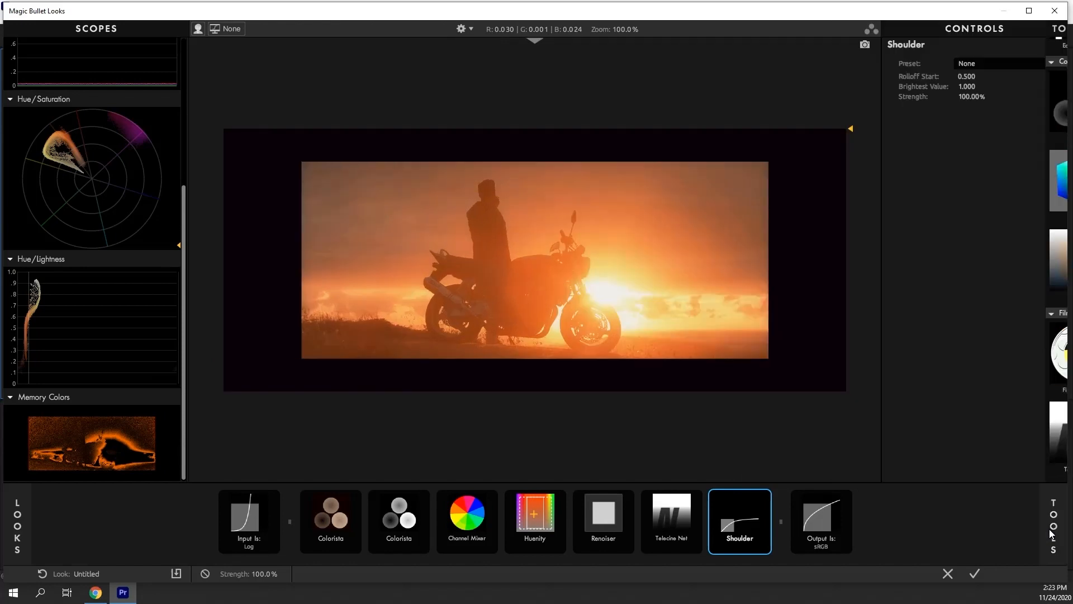
# Try different input gamma settings on the Input tool: sRGB, Log, Linear and finally ACEScc
pyautogui.click(249, 530)
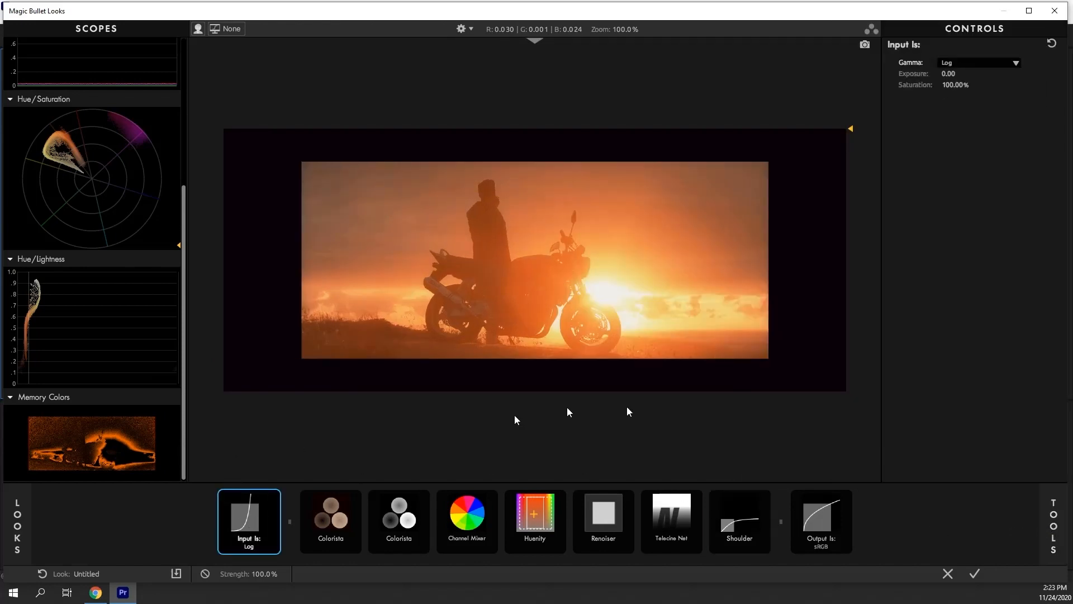
pyautogui.click(814, 506)
pyautogui.click(243, 518)
pyautogui.click(951, 63)
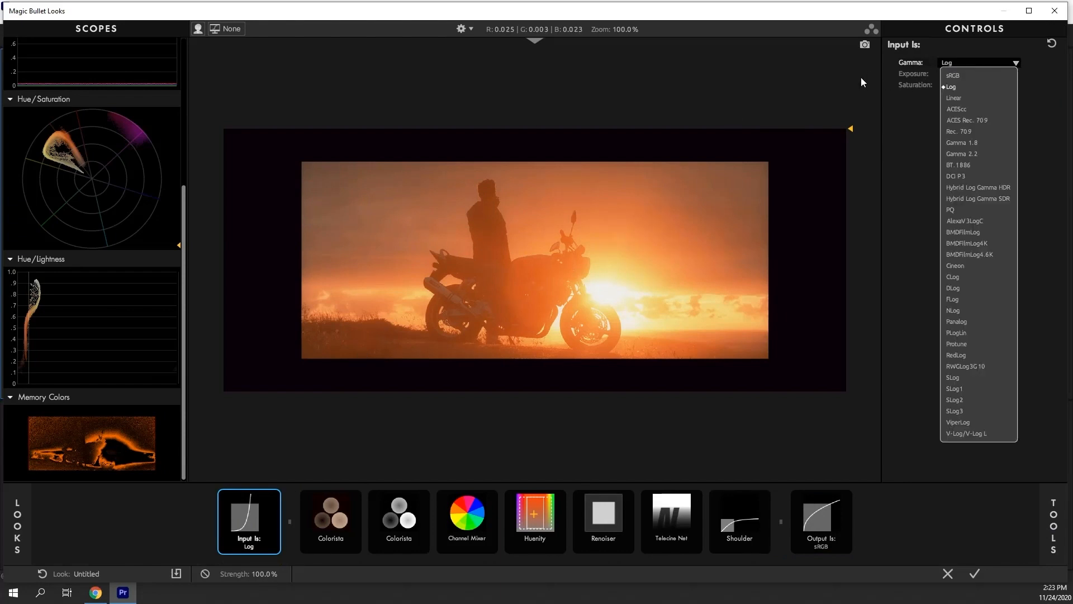
pyautogui.click(953, 75)
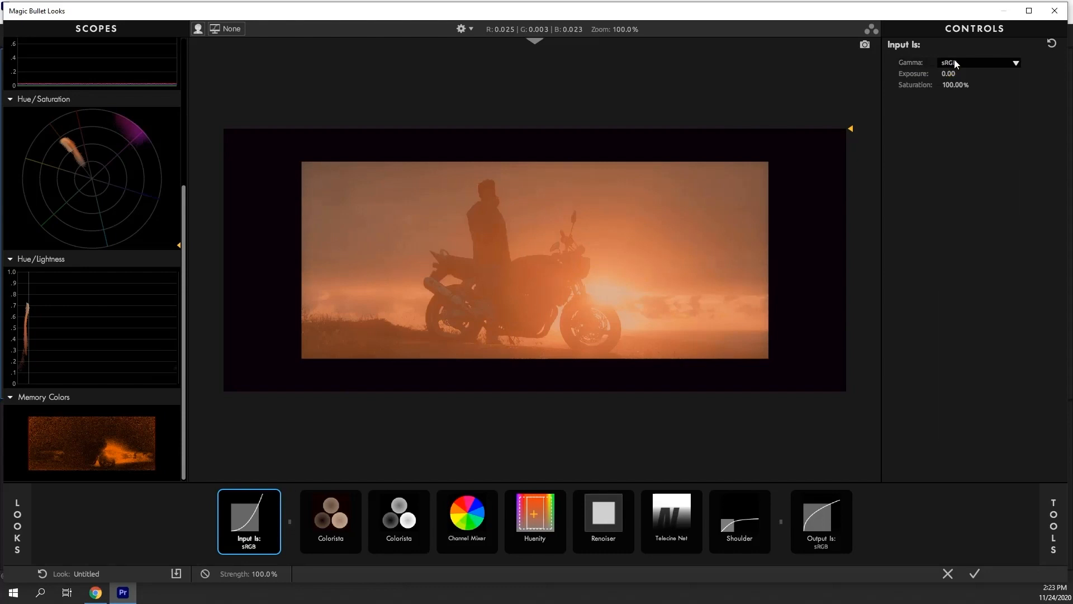
pyautogui.click(954, 62)
pyautogui.click(957, 86)
pyautogui.click(967, 64)
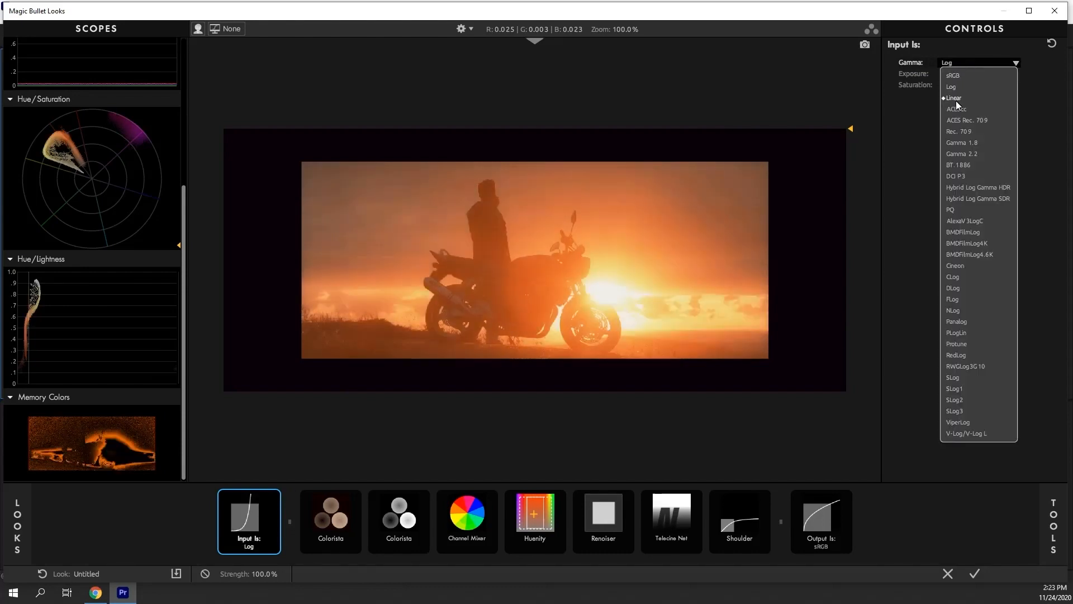
pyautogui.click(955, 101)
pyautogui.click(964, 63)
pyautogui.click(956, 107)
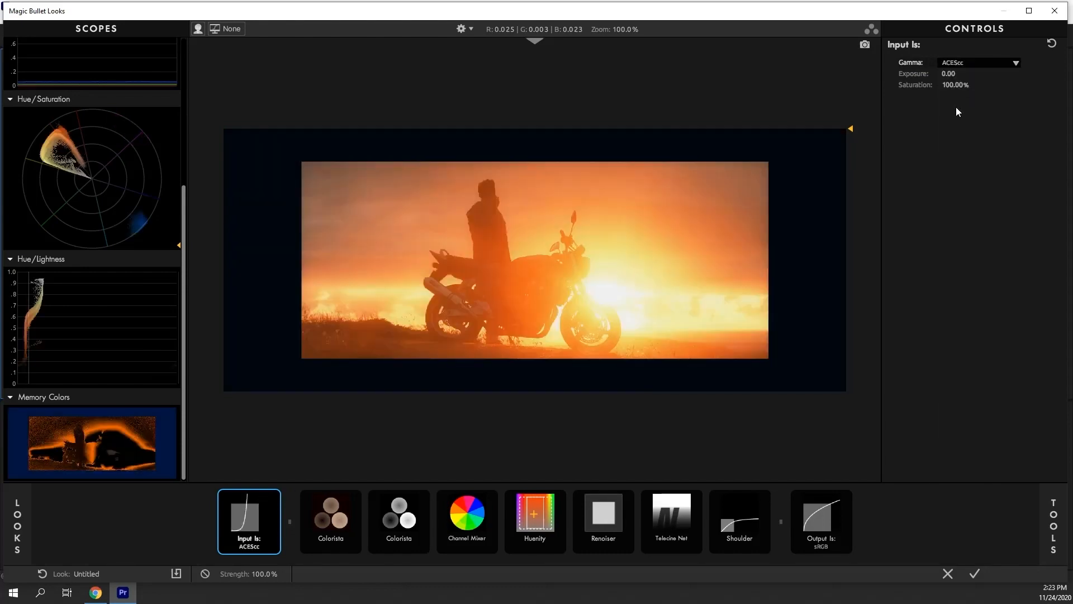
# Set the Output tool's gamma to ACEScc and then to Log
pyautogui.click(817, 512)
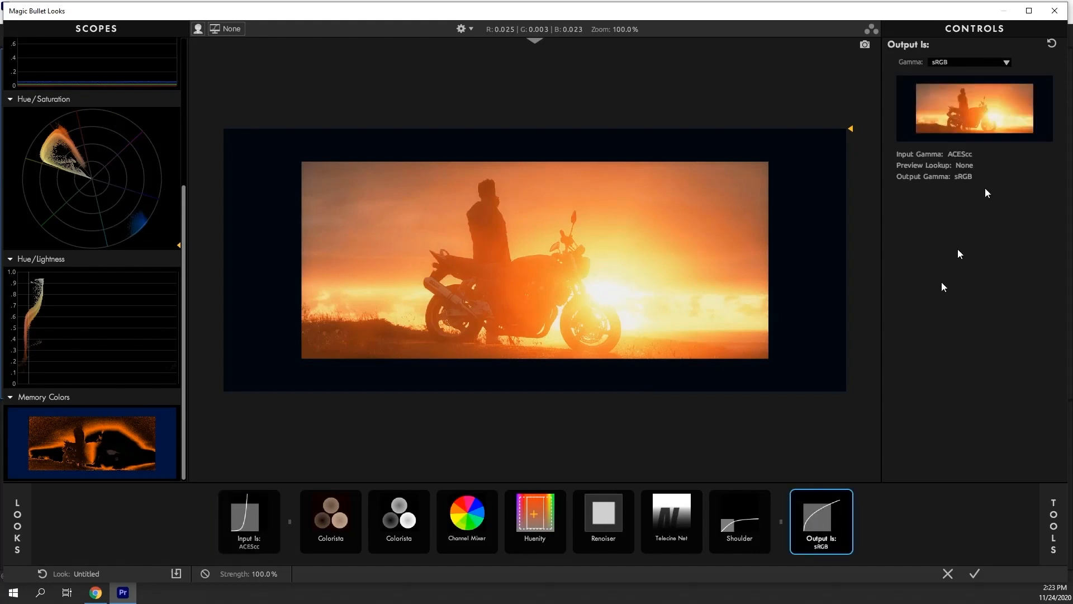
pyautogui.click(969, 65)
pyautogui.click(948, 131)
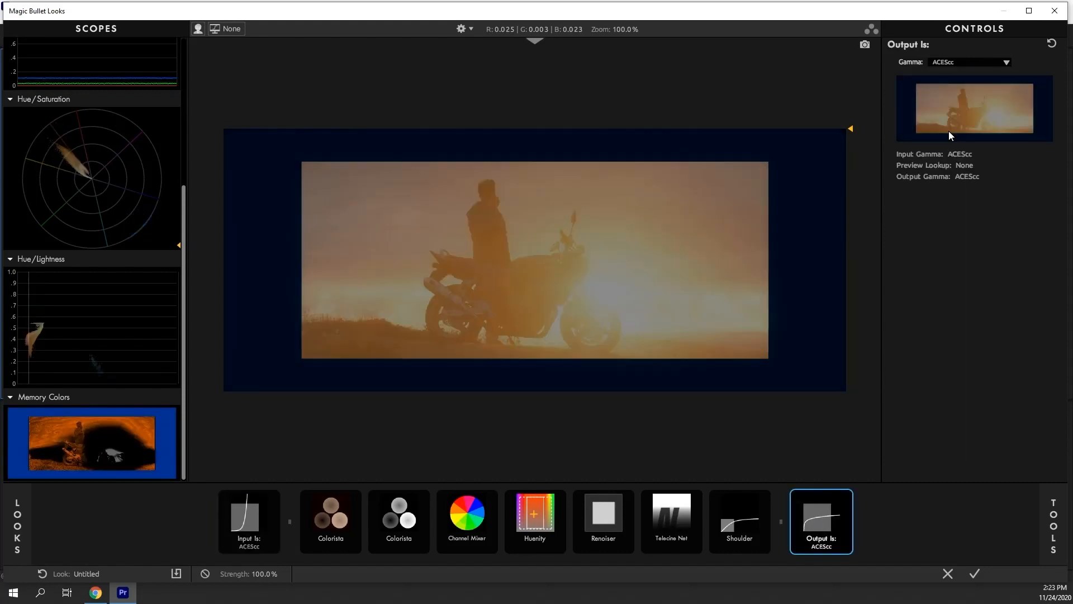
pyautogui.click(957, 67)
pyautogui.click(954, 108)
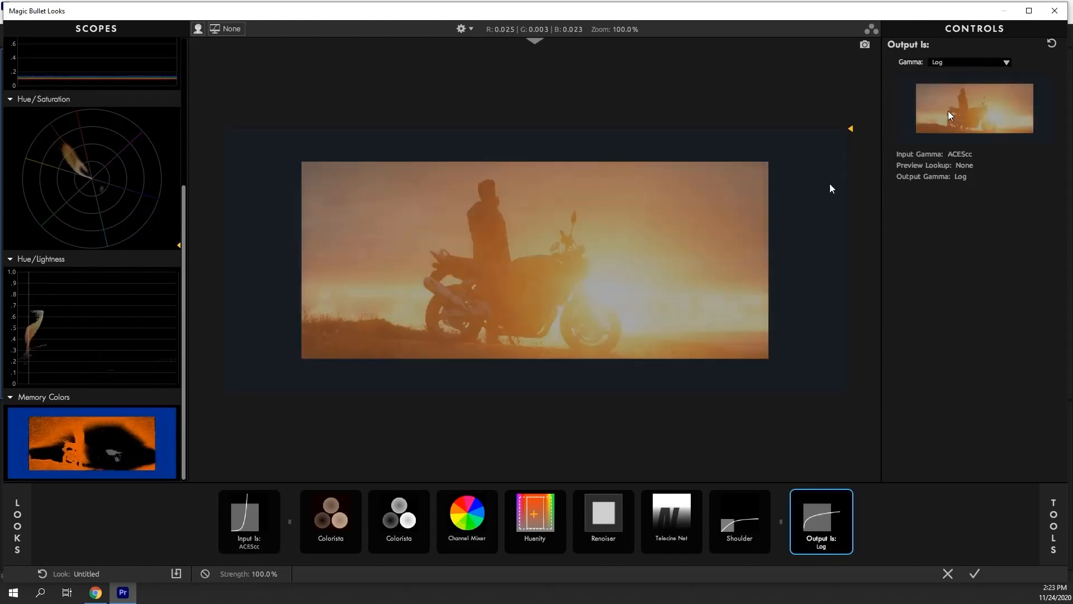
# Set the input gamma back to Log and the output gamma back to sRGB
pyautogui.click(250, 523)
pyautogui.click(959, 67)
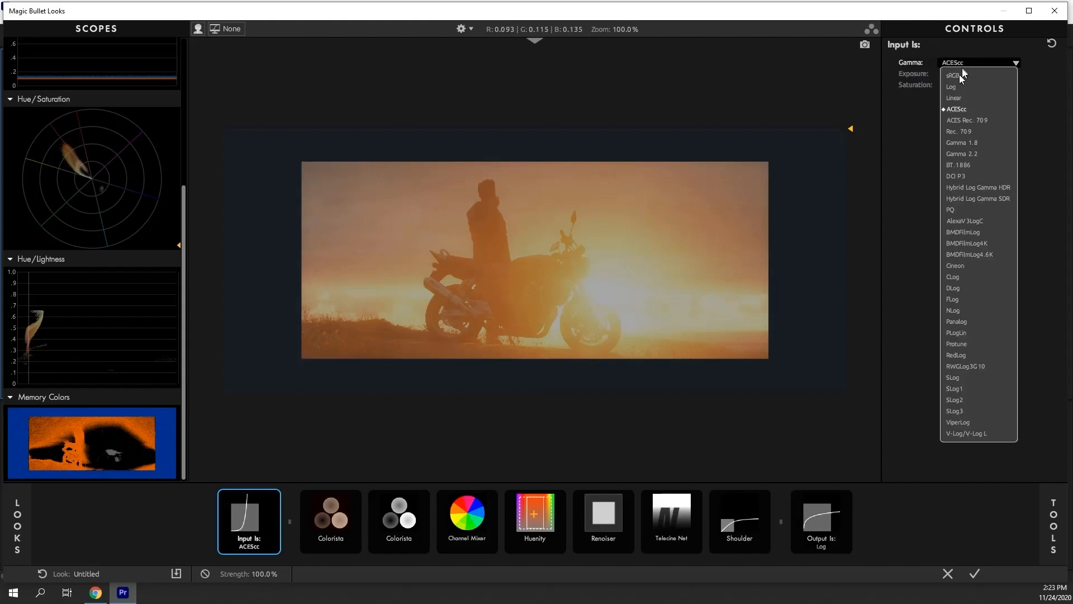
pyautogui.click(954, 85)
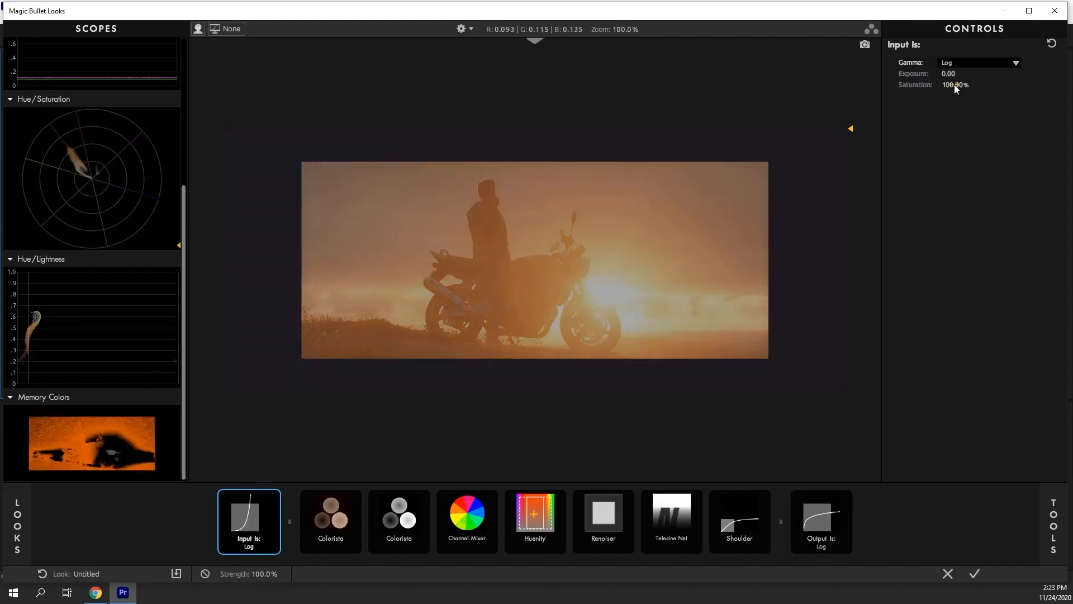
pyautogui.click(814, 532)
pyautogui.click(975, 66)
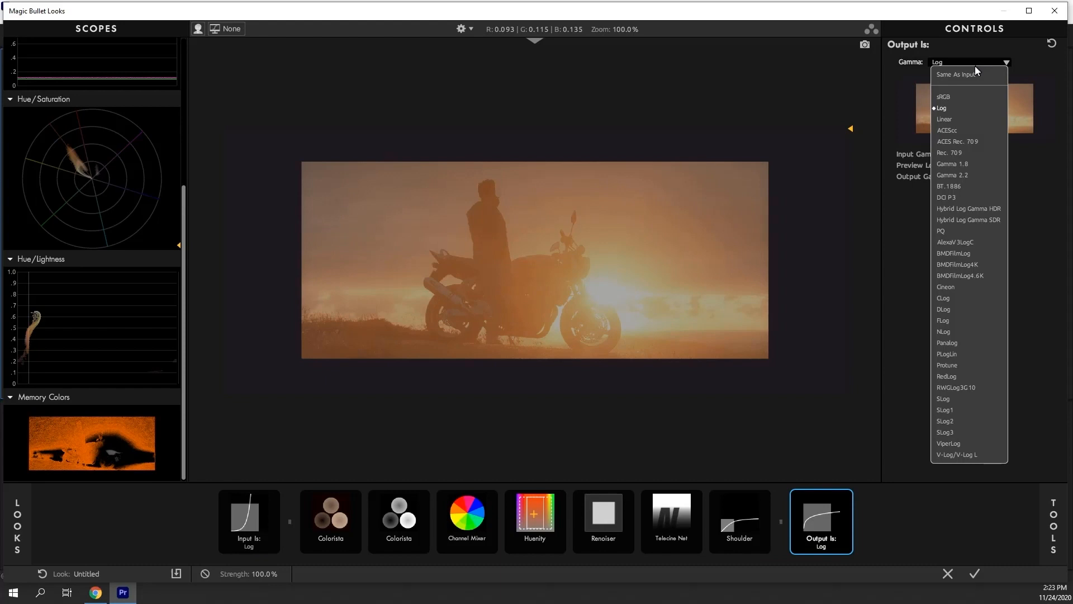
pyautogui.click(947, 98)
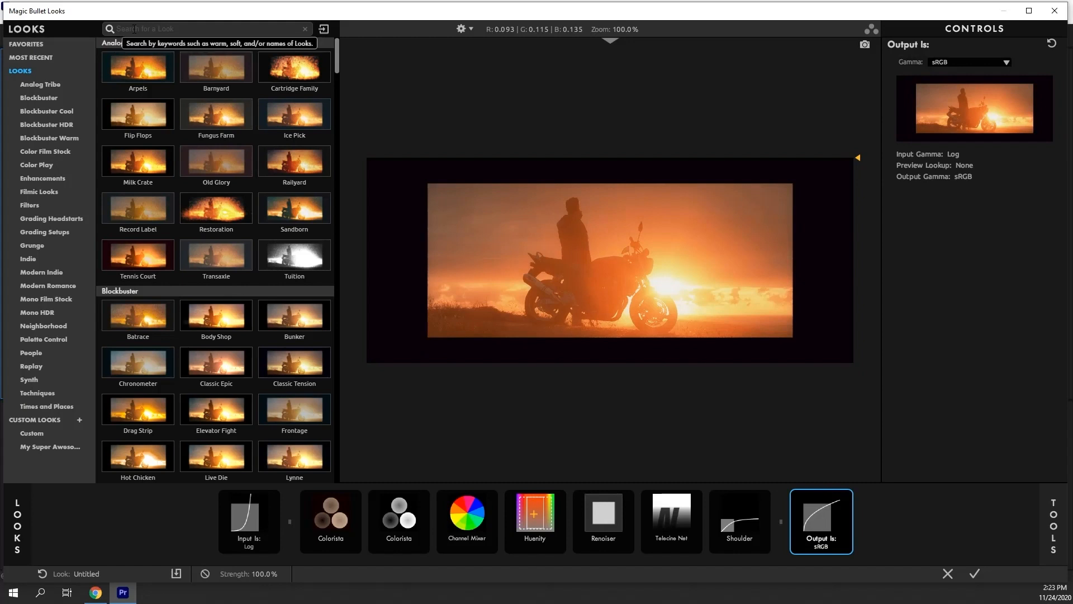
# Search the looks library for arpe and clear the search filter
pyautogui.click(134, 28)
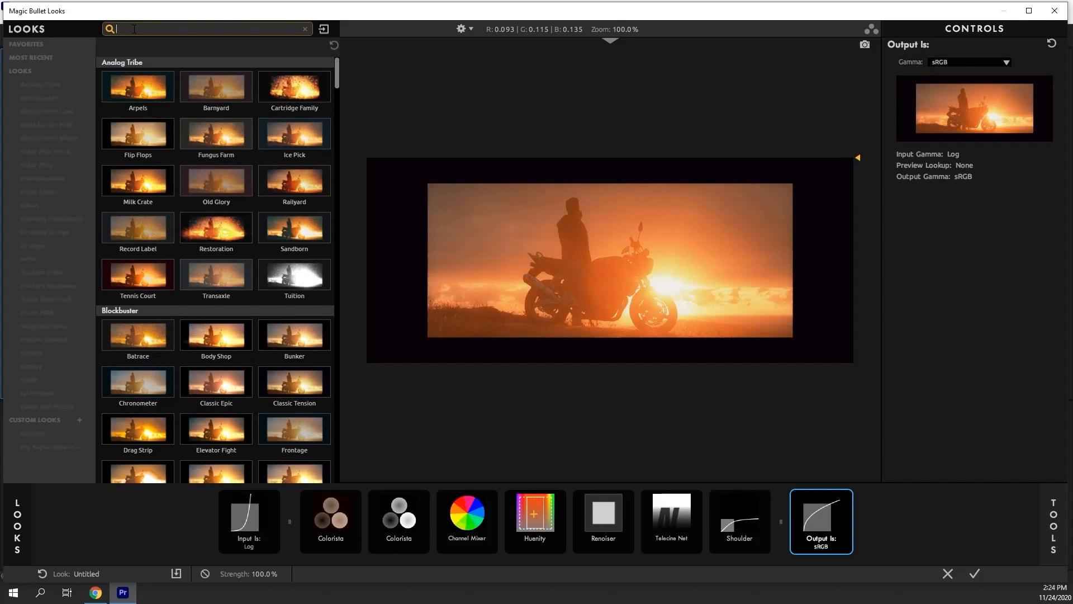
pyautogui.write('arpe')
pyautogui.press('Return')
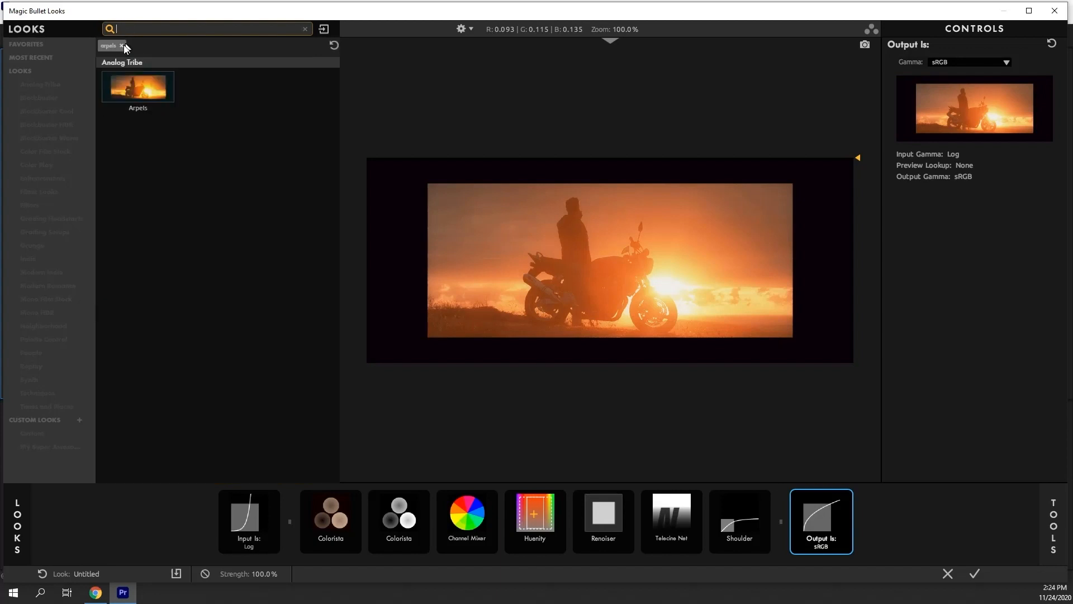
pyautogui.click(122, 45)
# Search the looks library for warm and then for the mat, clearing each search filter
pyautogui.write('warm')
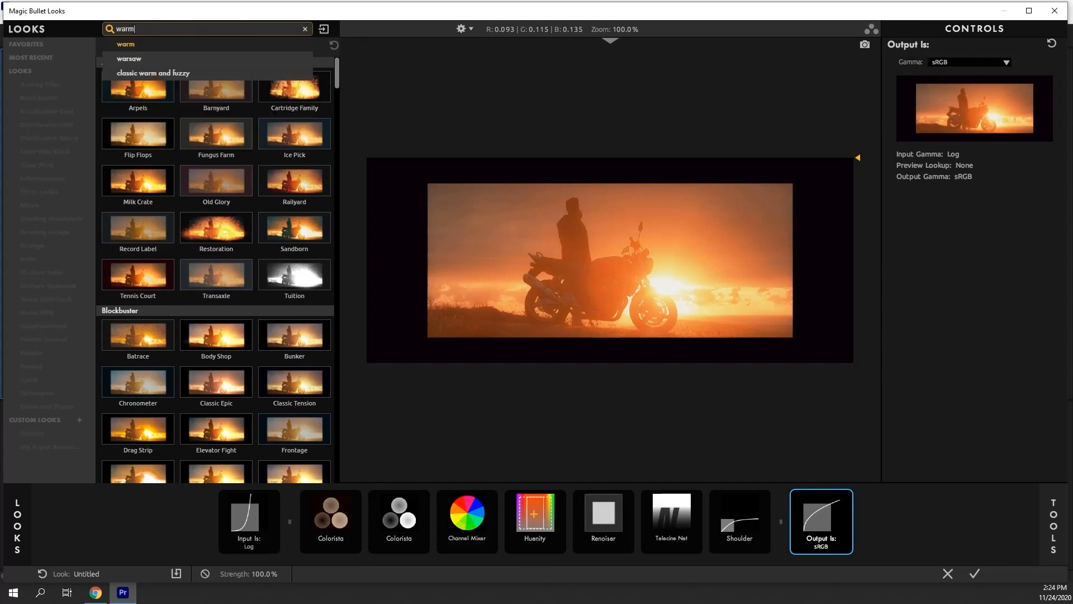
pyautogui.press('Return')
pyautogui.click(121, 46)
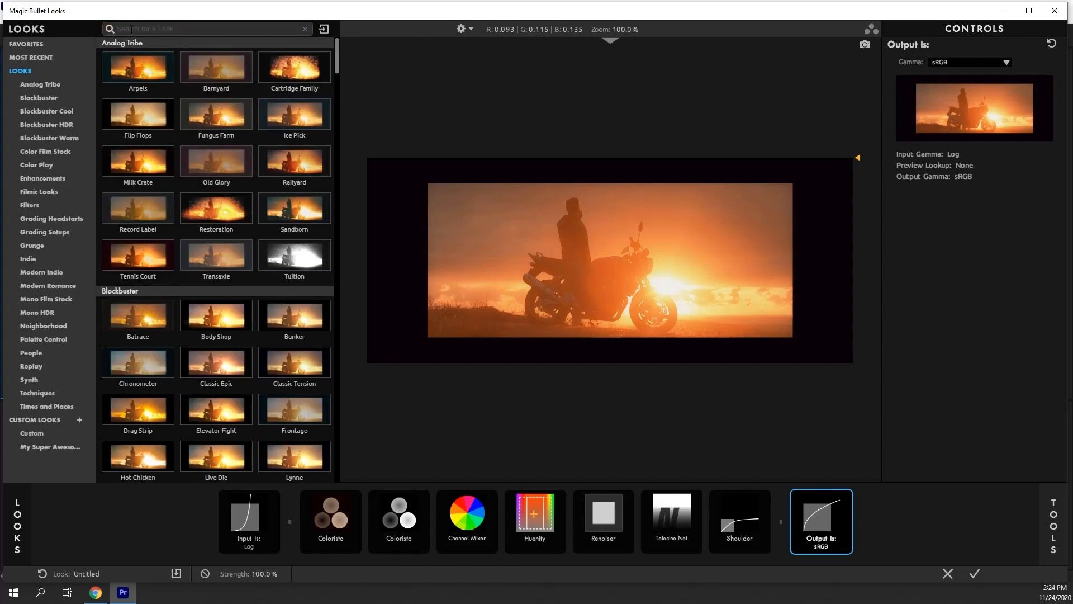
pyautogui.write('the mat')
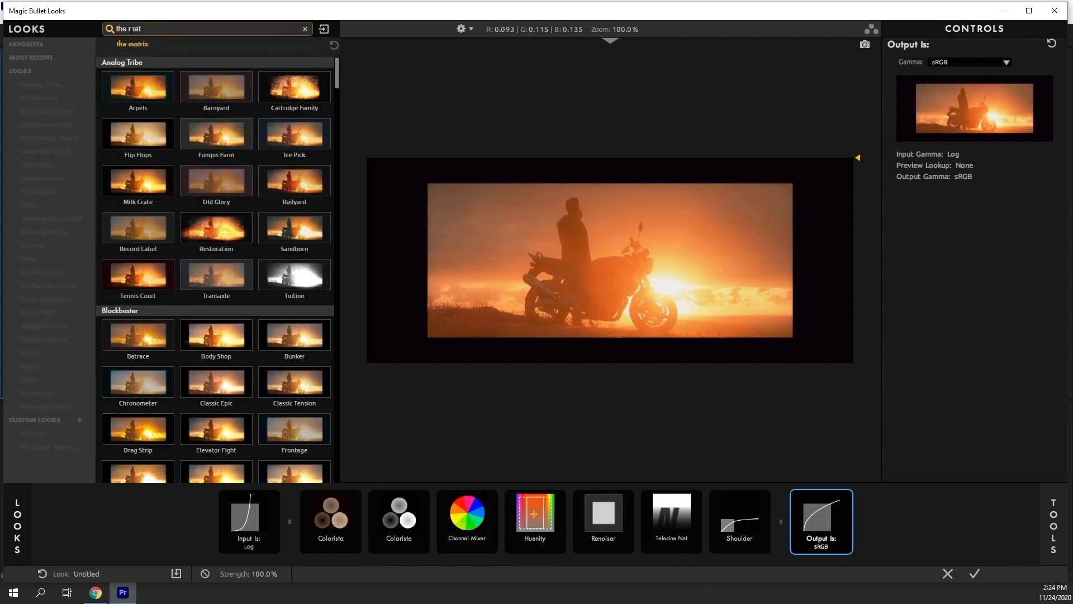
pyautogui.press('Return')
pyautogui.click(131, 46)
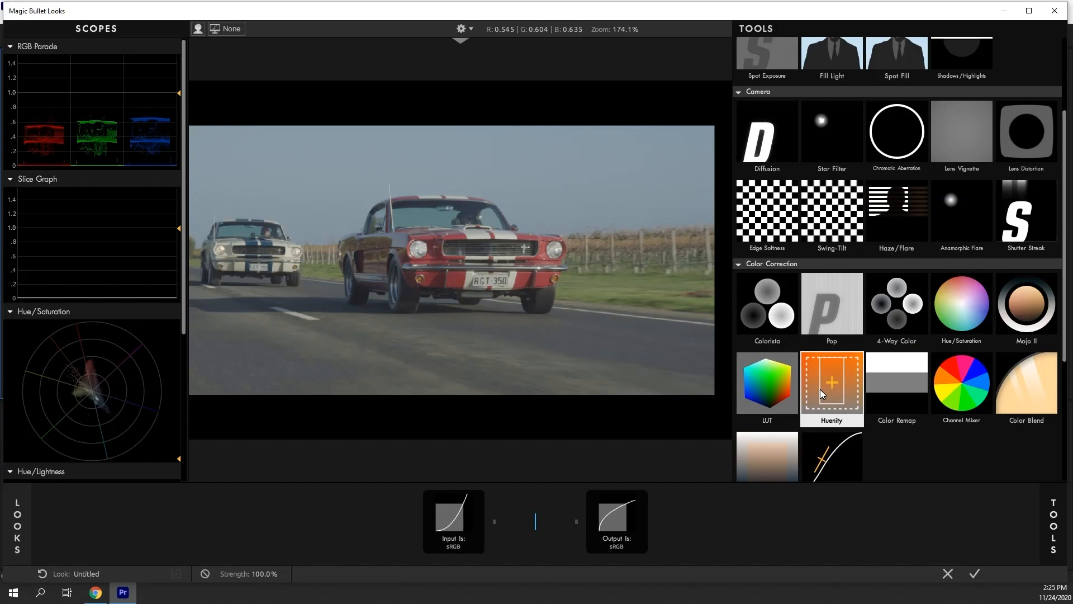
# Add a Huenity tool to the car clip and sample the sky with its eyedropper, widening the hue range
pyautogui.doubleClick(822, 394)
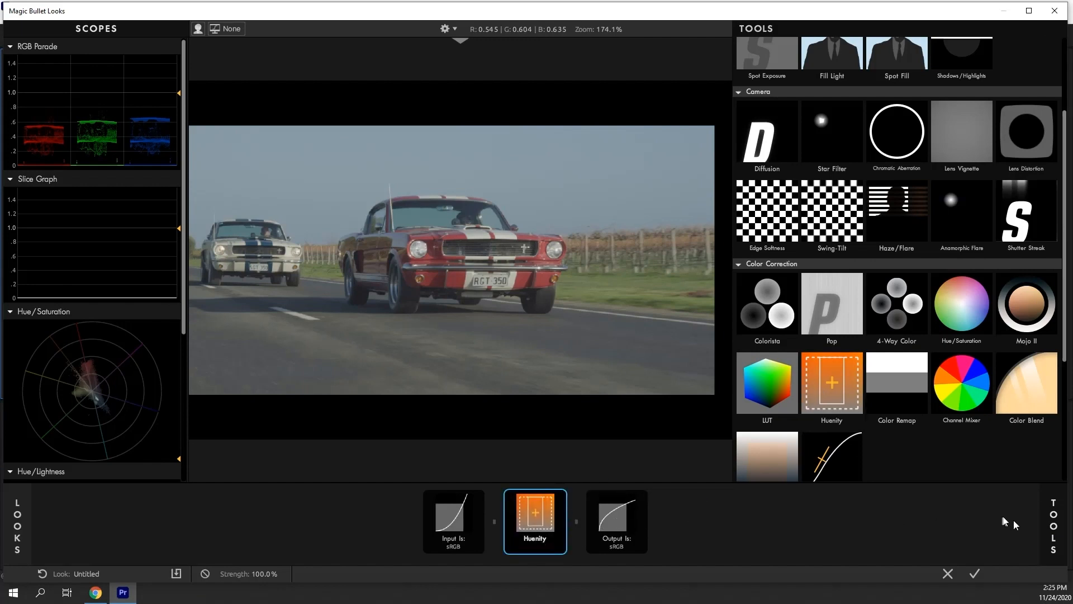
pyautogui.click(1053, 525)
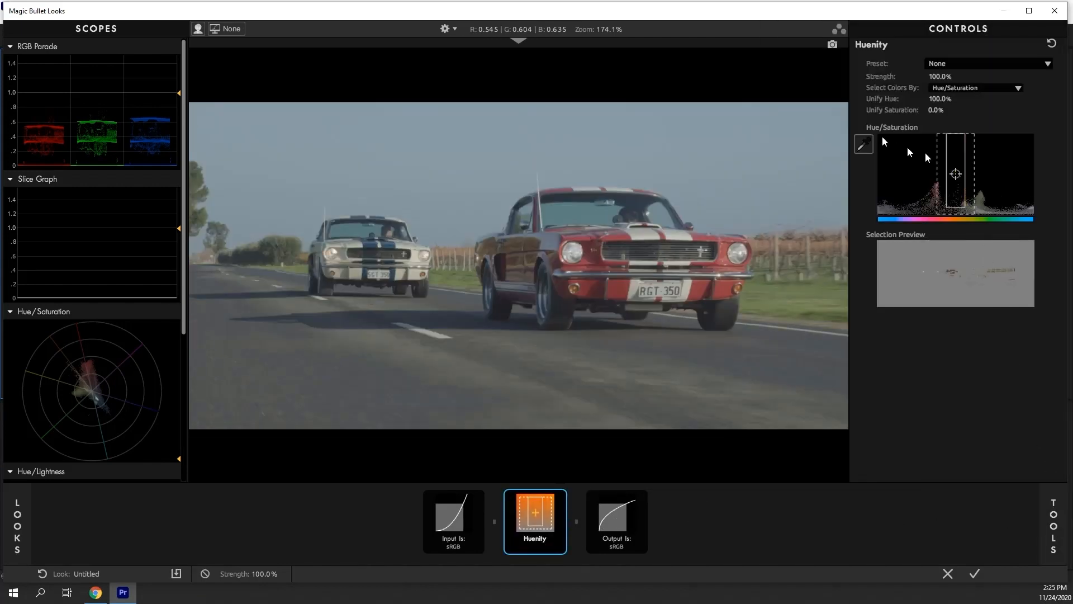
pyautogui.click(861, 150)
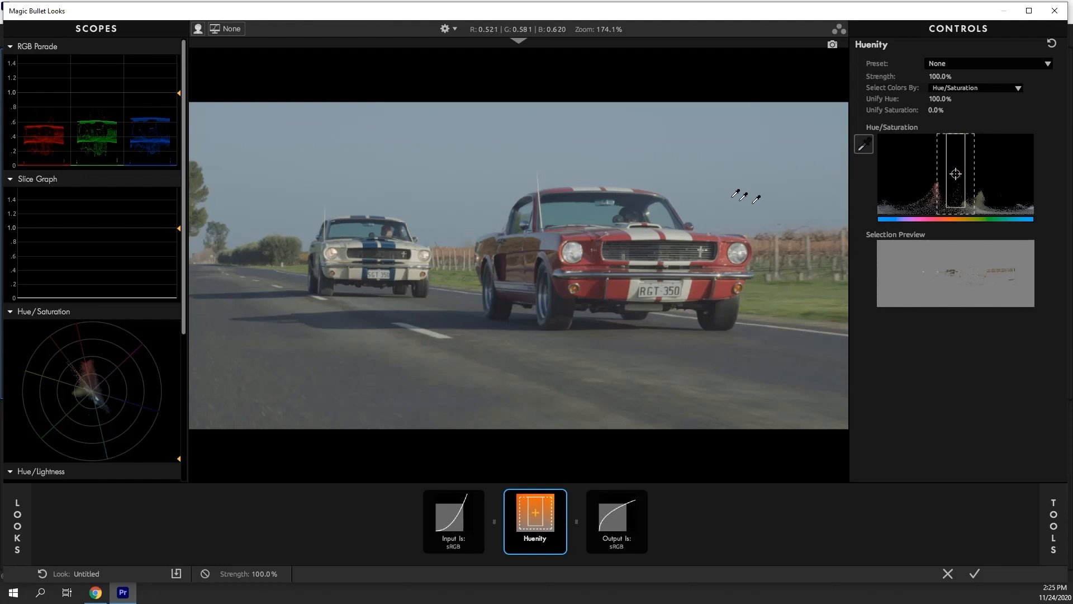
pyautogui.click(718, 181)
pyautogui.moveTo(946, 186); pyautogui.dragTo(976, 178)
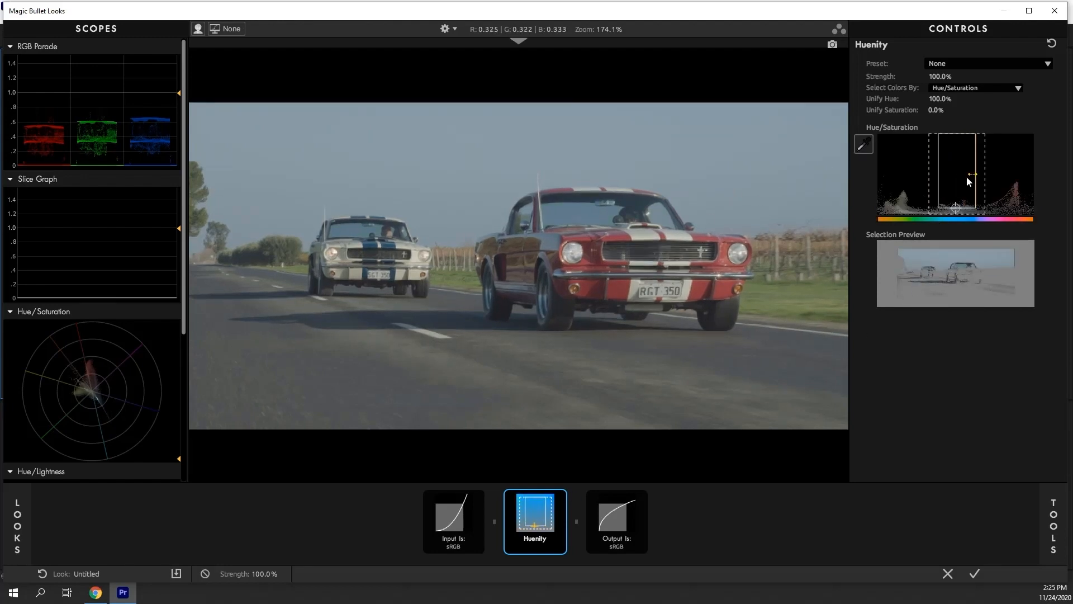
# Set the Input tool's gamma to Log
pyautogui.click(448, 541)
pyautogui.click(973, 63)
pyautogui.click(953, 89)
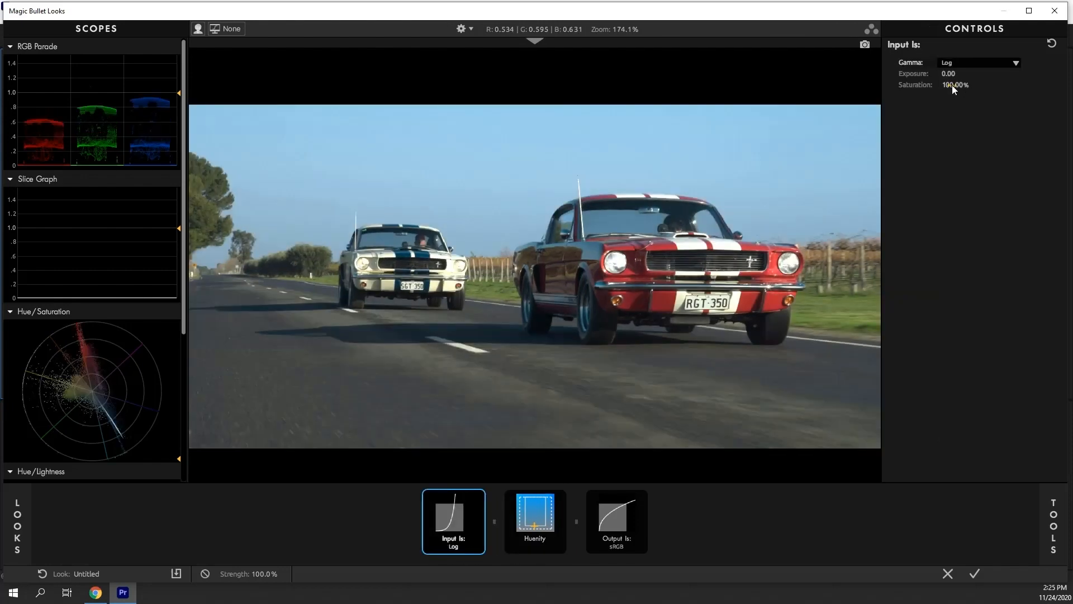
# Add a second Huenity tool and sample the red car's paint with its eyedropper
pyautogui.click(521, 524)
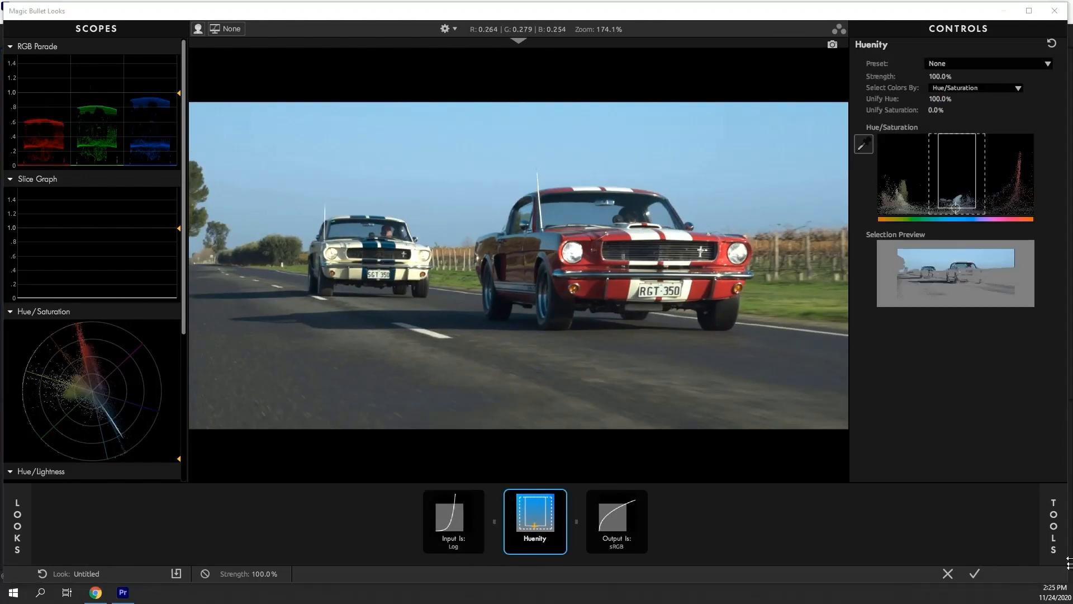
pyautogui.click(1054, 505)
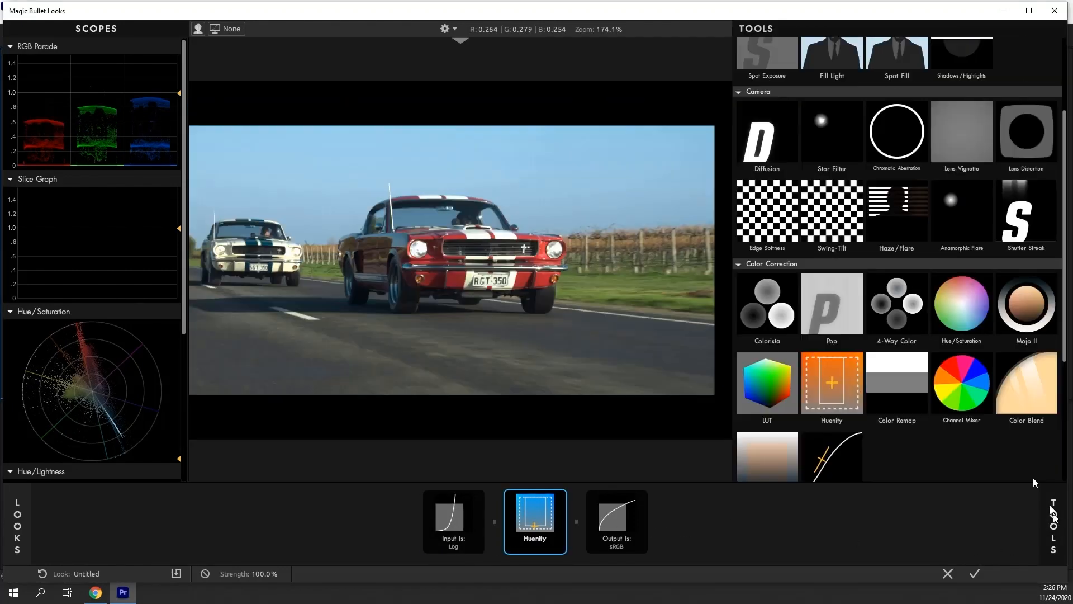
pyautogui.doubleClick(832, 392)
pyautogui.click(1054, 524)
pyautogui.click(866, 147)
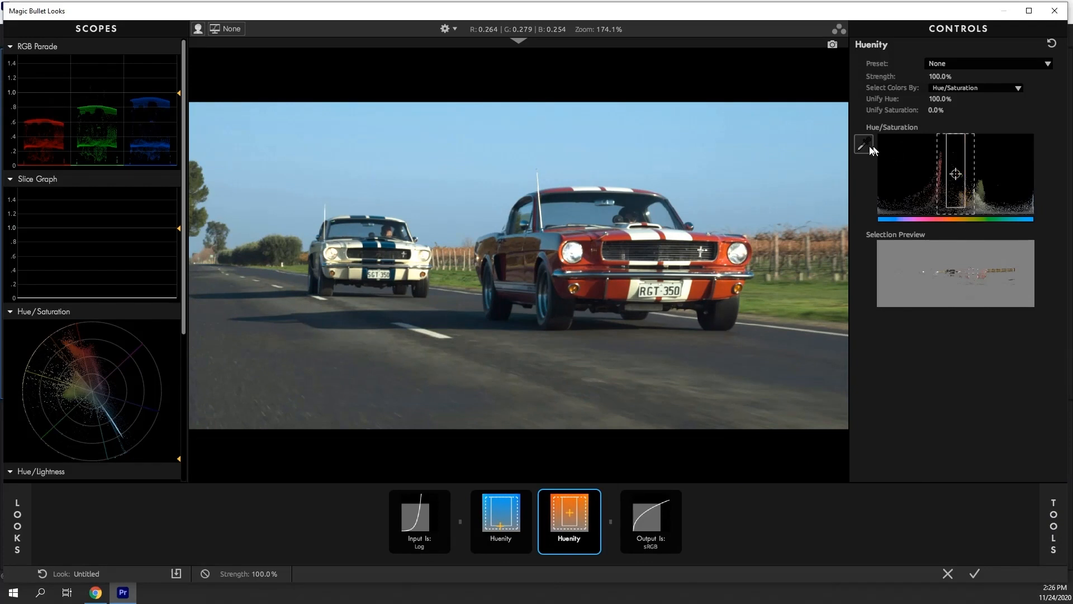
pyautogui.click(600, 286)
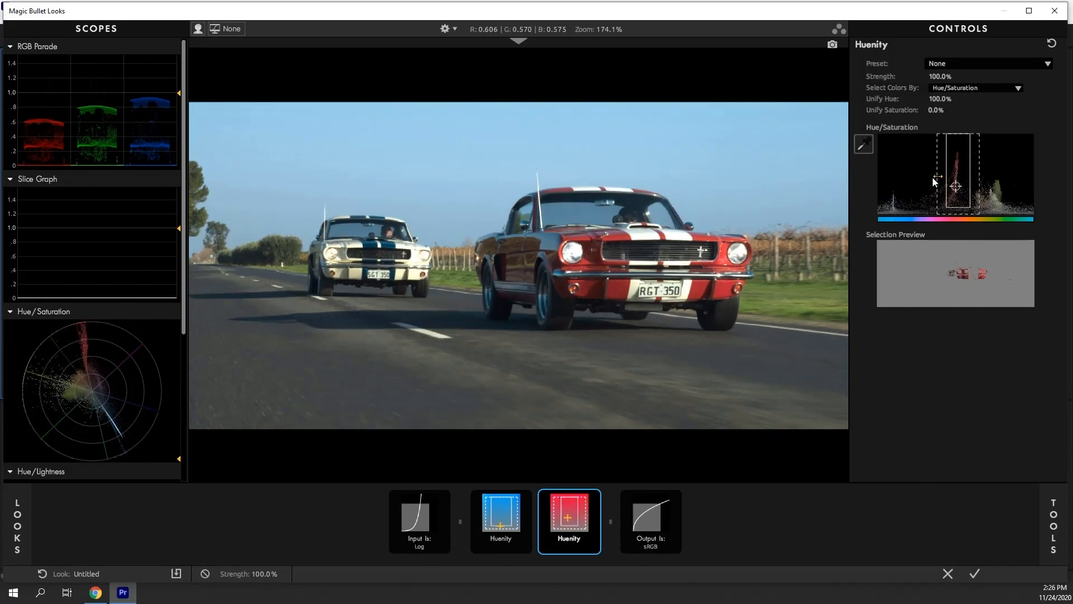
# Add a third Huenity tool, sample the roadside grass with its eyedropper, and adjust its hue range
pyautogui.click(1056, 523)
pyautogui.doubleClick(832, 392)
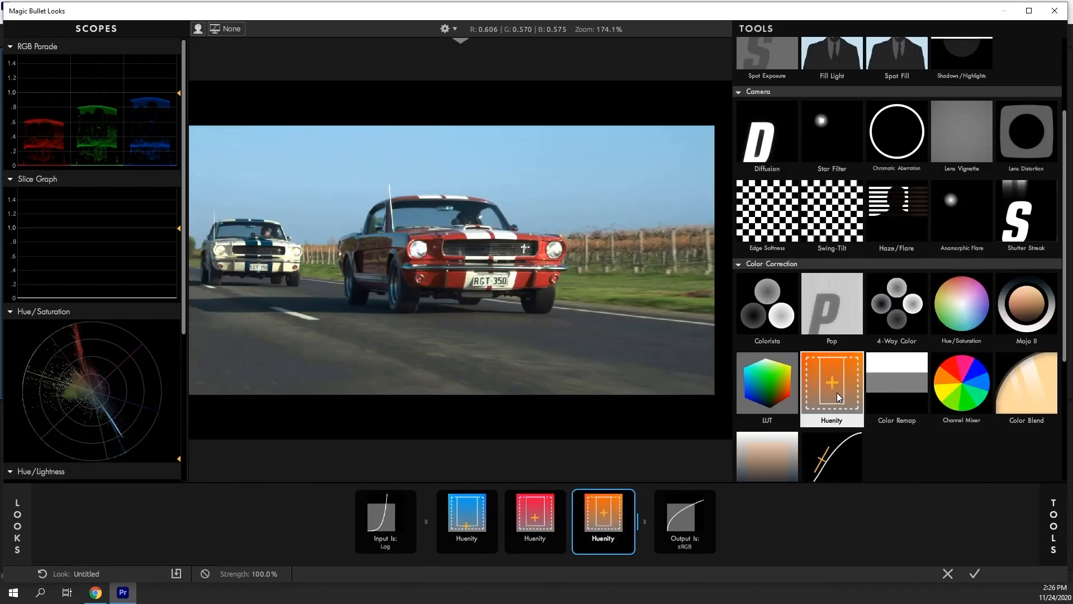
pyautogui.click(1055, 523)
pyautogui.click(864, 145)
pyautogui.click(814, 289)
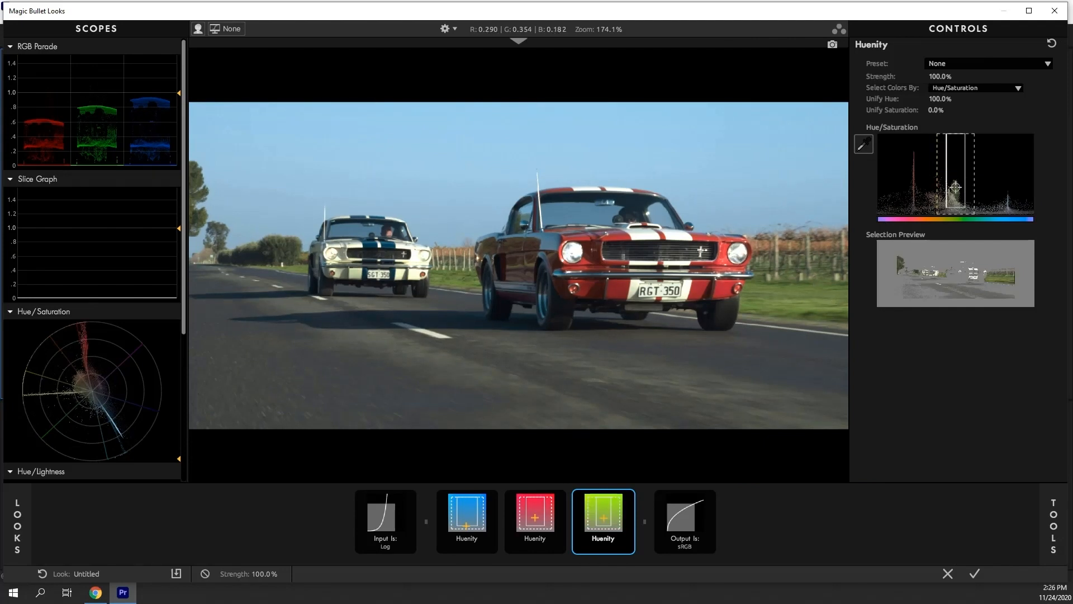
pyautogui.moveTo(955, 186); pyautogui.dragTo(954, 197)
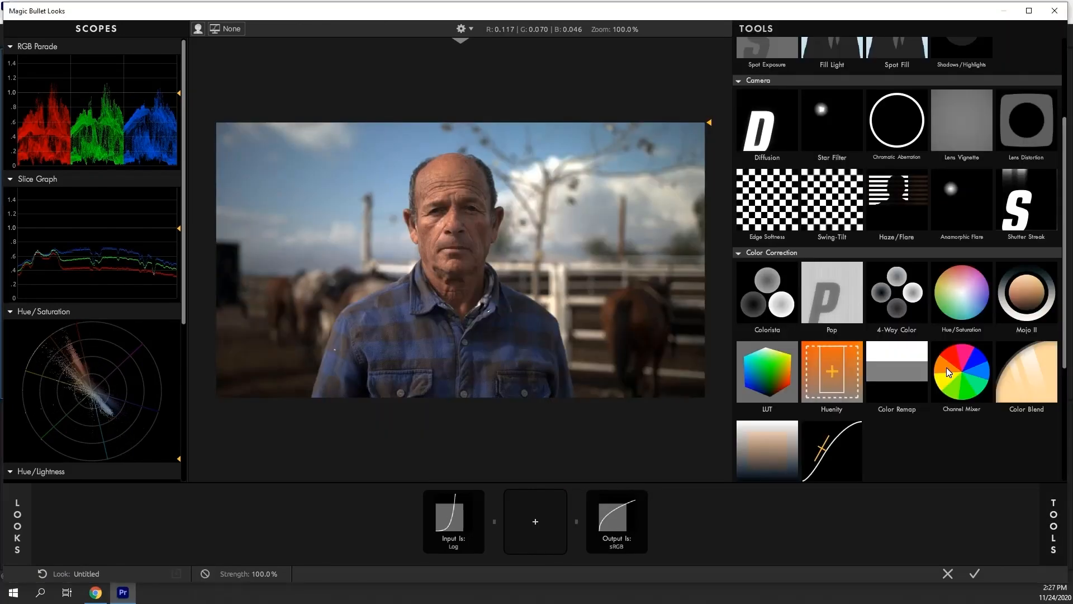
# Add a Channel Mixer tool to the portrait clip's look
pyautogui.doubleClick(947, 367)
pyautogui.click(1050, 517)
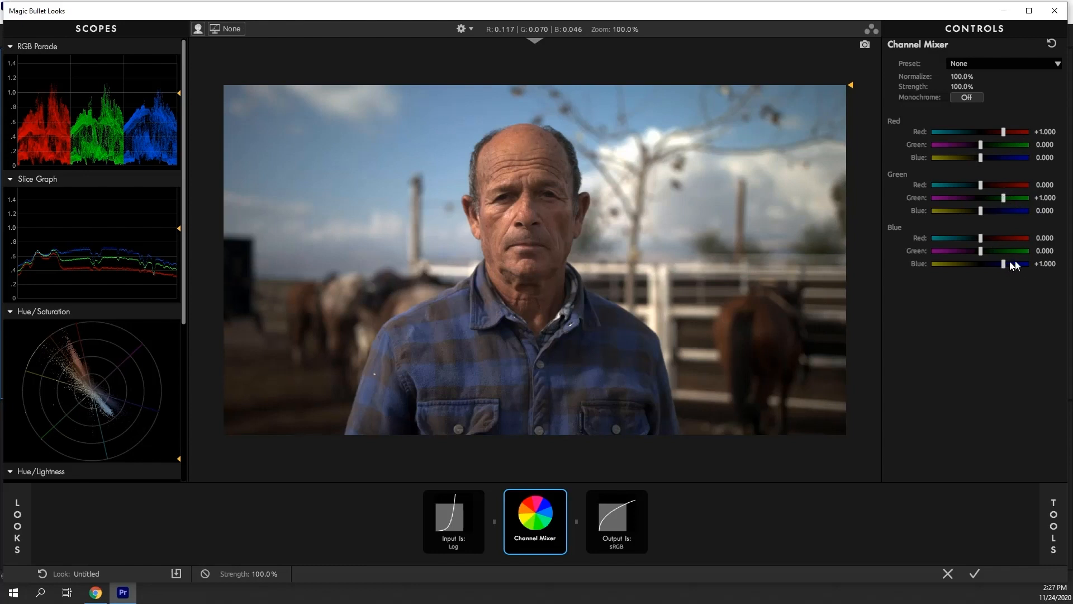
# Mix green at about +0.347 and blue at about -0.251 into the Channel Mixer's red output channel
pyautogui.moveTo(981, 159); pyautogui.dragTo(989, 145)
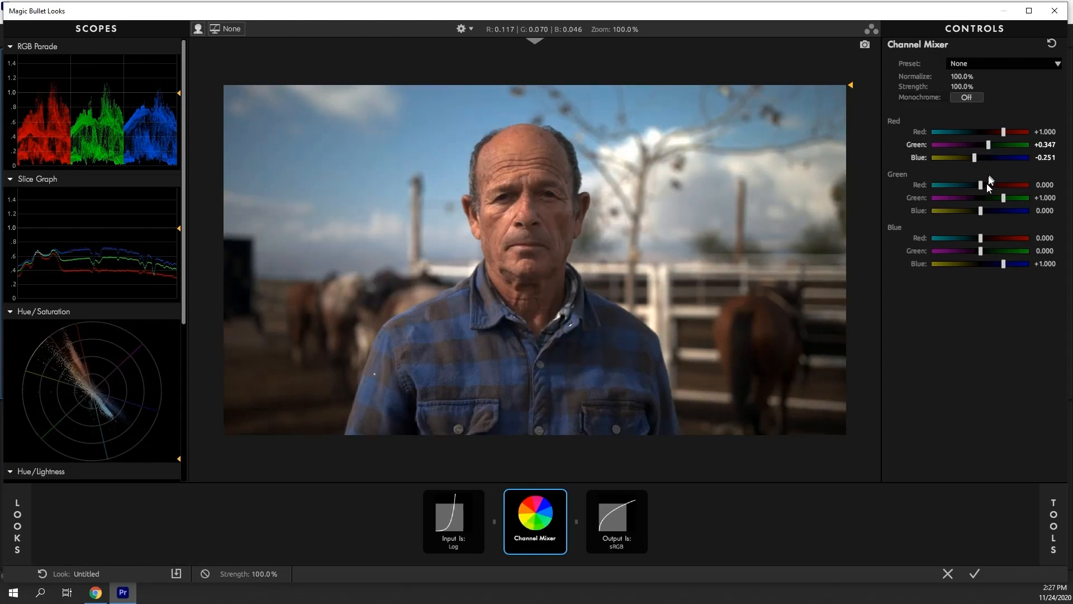
pyautogui.moveTo(980, 185); pyautogui.dragTo(979, 186)
pyautogui.moveTo(981, 251); pyautogui.dragTo(977, 239)
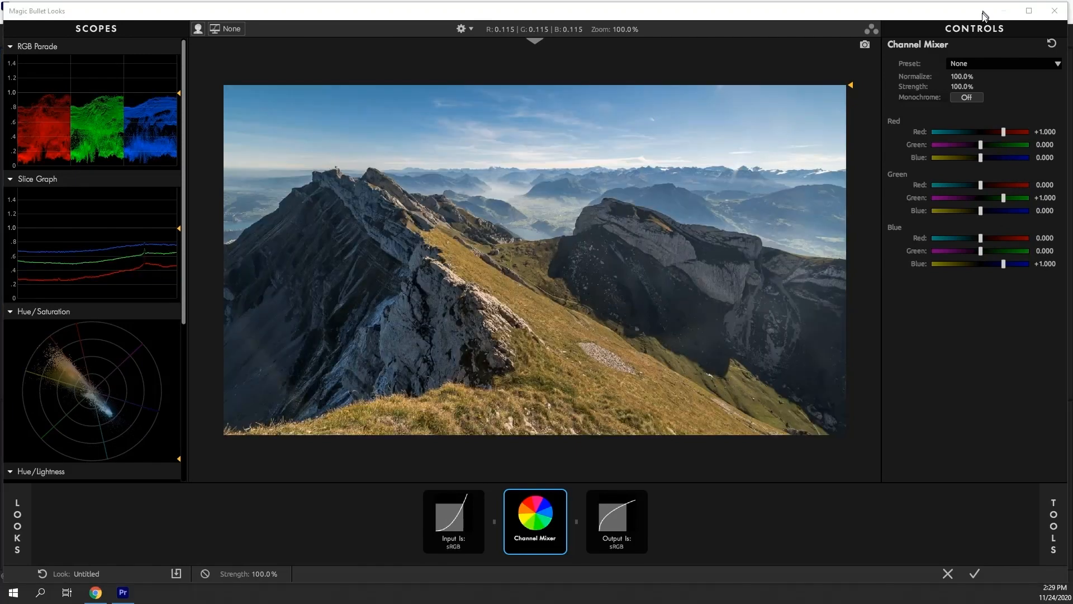
# Turn on Monochrome in the mountain clip's Channel Mixer and set Red +1.425, Green +0.802, Blue +0.036
pyautogui.click(973, 98)
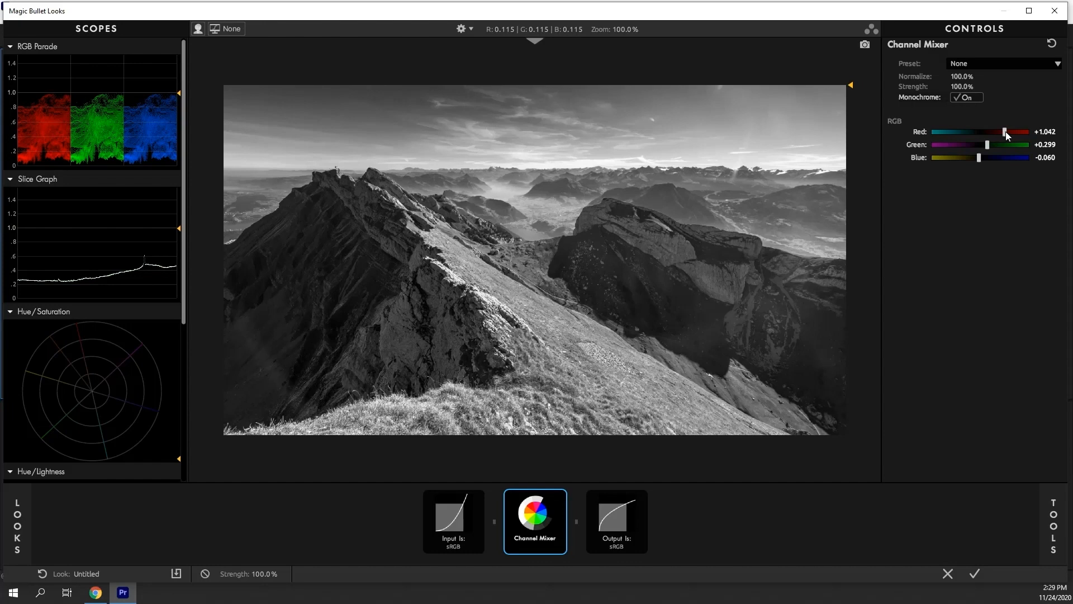
pyautogui.moveTo(1007, 134)
pyautogui.mouseDown()
pyautogui.moveTo(970, 147)
pyautogui.moveTo(1014, 132)
pyautogui.mouseUp()
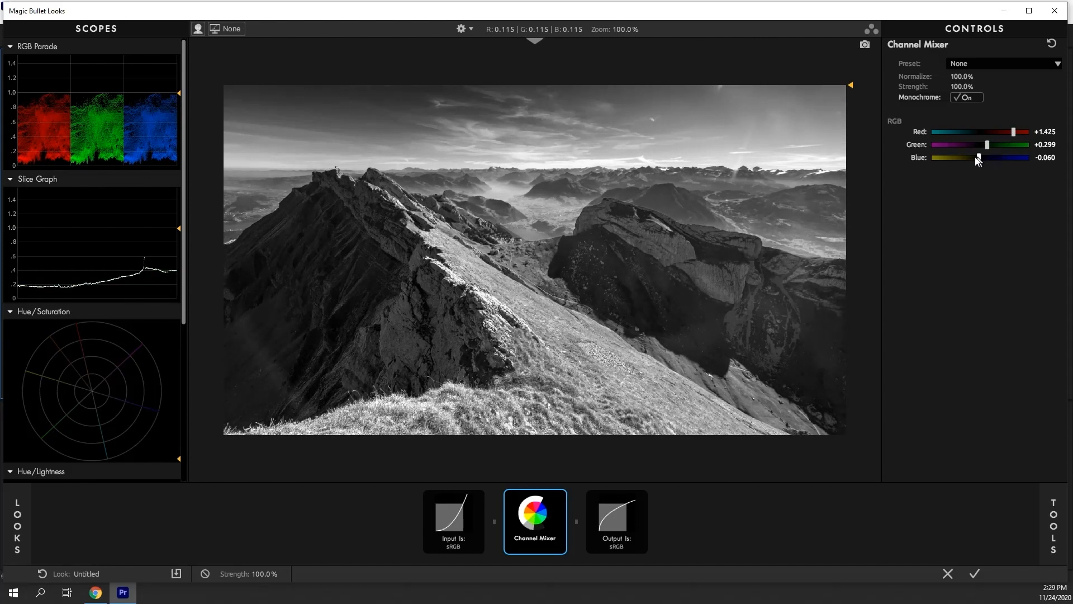
pyautogui.moveTo(977, 157); pyautogui.dragTo(999, 145)
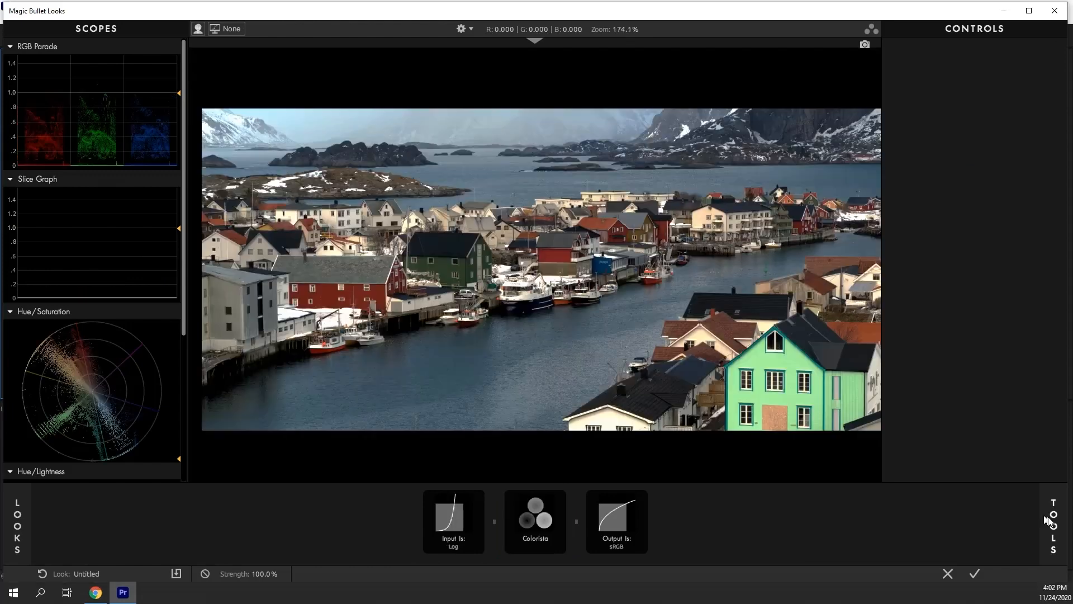
# Add a Color Remap tool to the harbour clip's look
pyautogui.click(1053, 525)
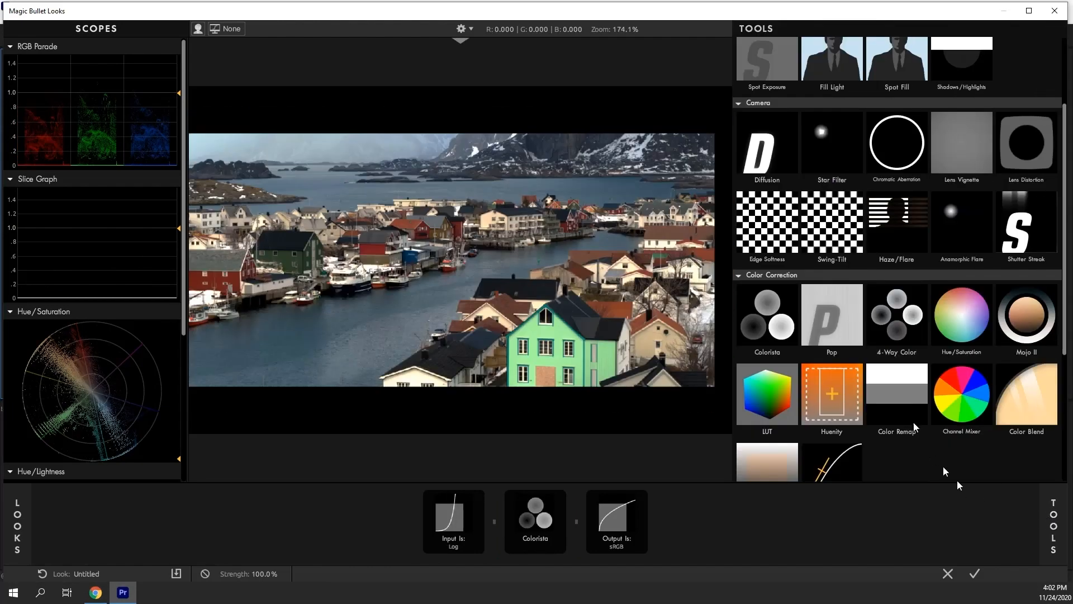
pyautogui.click(907, 379)
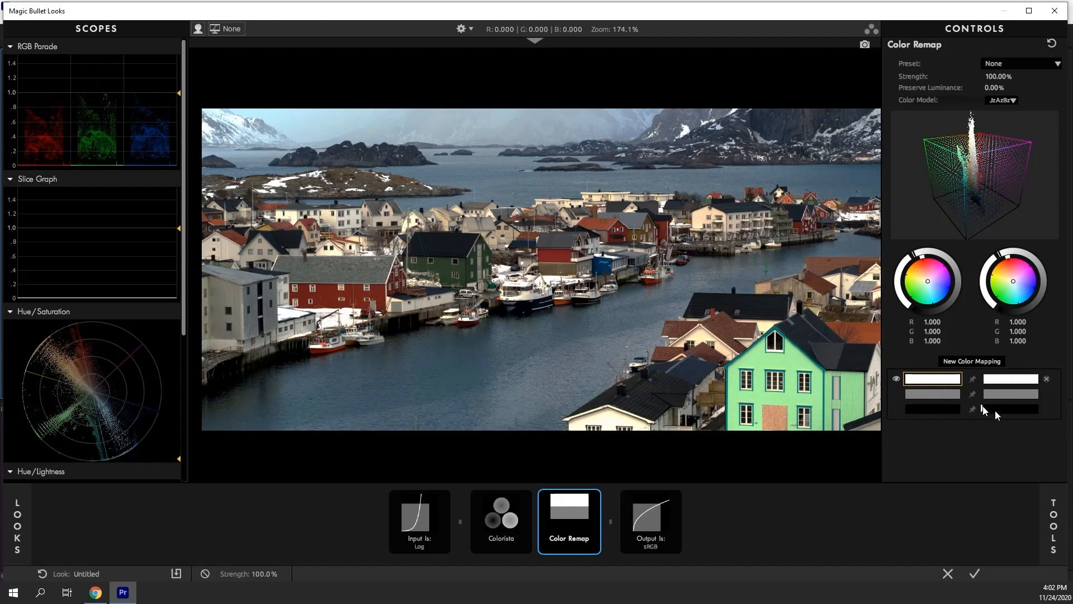
# Create a new color mapping, sample the harbour water as its source, and shift its target color toward blue
pyautogui.click(970, 360)
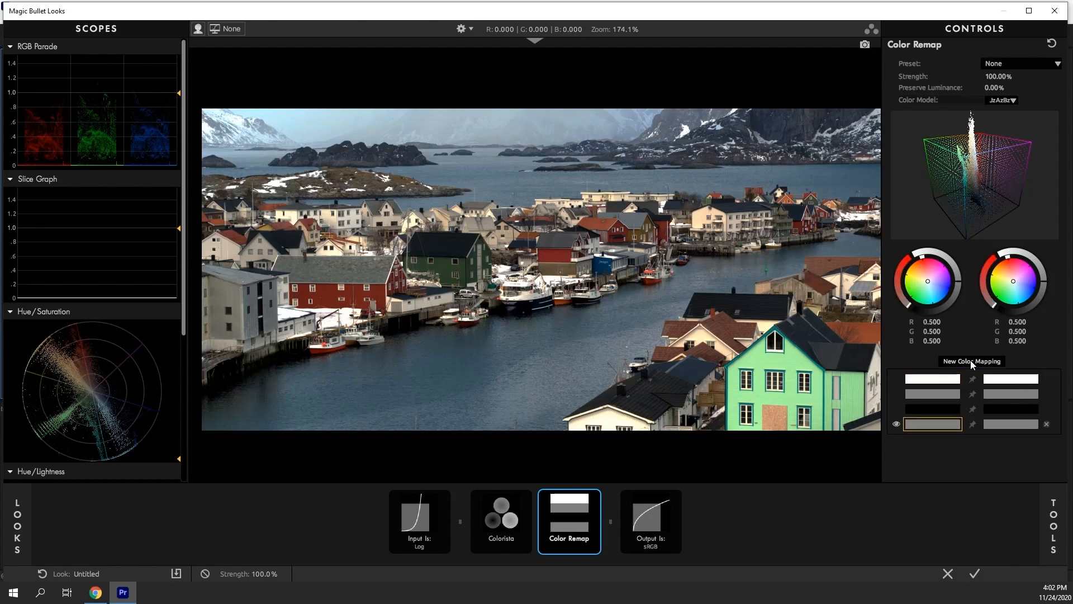
pyautogui.click(556, 346)
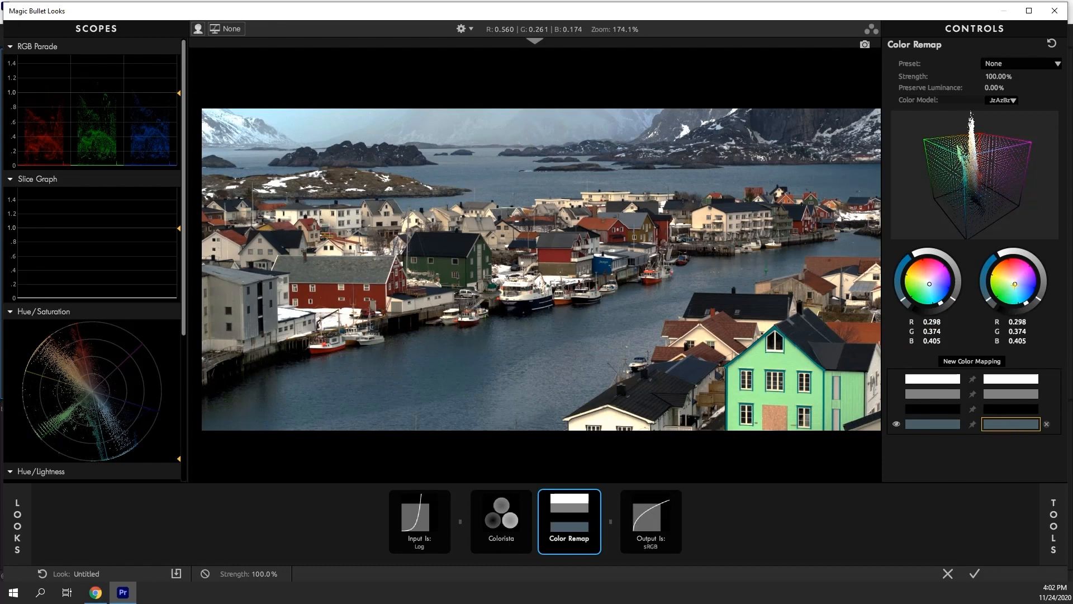
pyautogui.moveTo(1015, 284); pyautogui.dragTo(1019, 287)
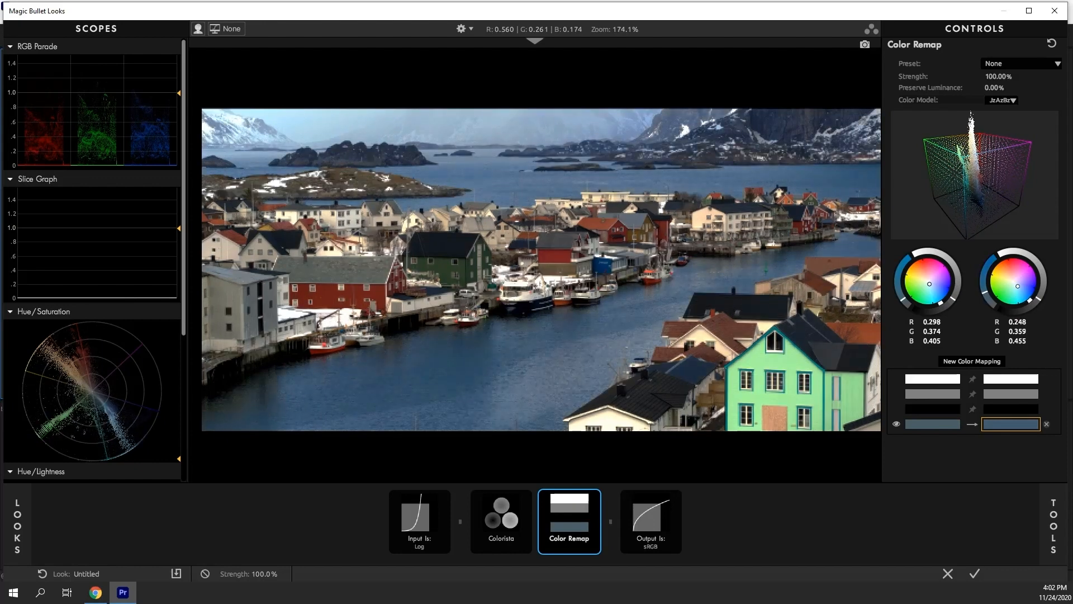
# Open the reference library, show the bluish close-up still beside the image, and sample its color as the mapping's target
pyautogui.click(534, 40)
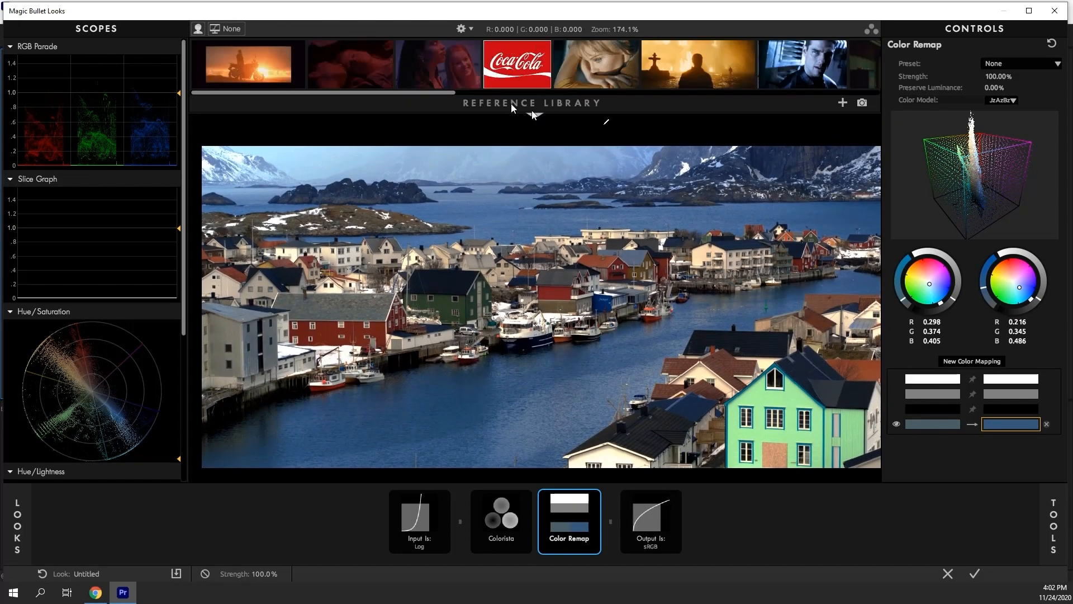
pyautogui.click(805, 75)
pyautogui.click(634, 400)
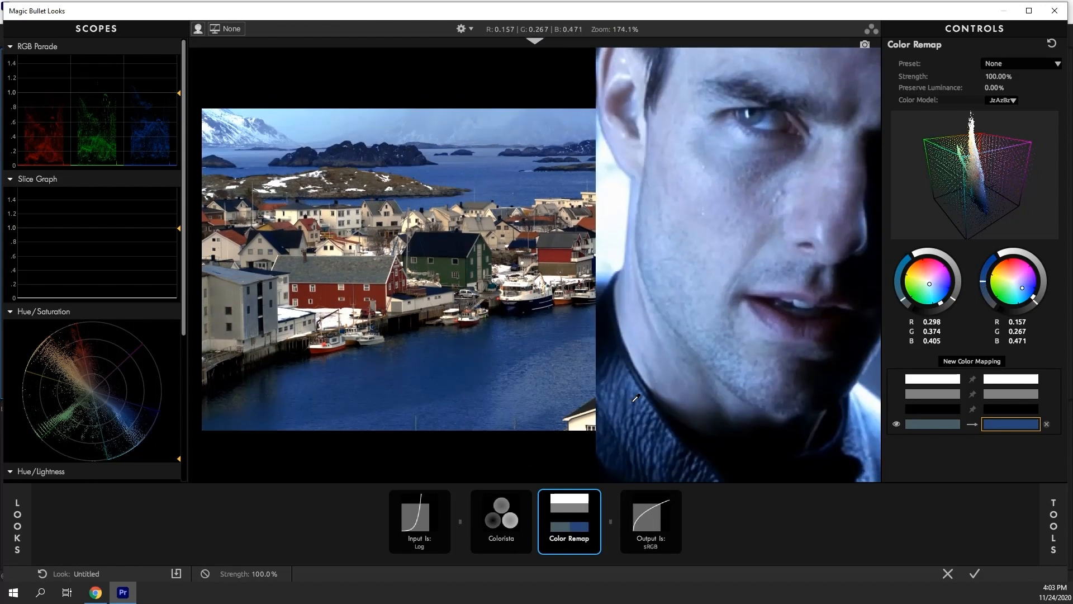
pyautogui.click(533, 42)
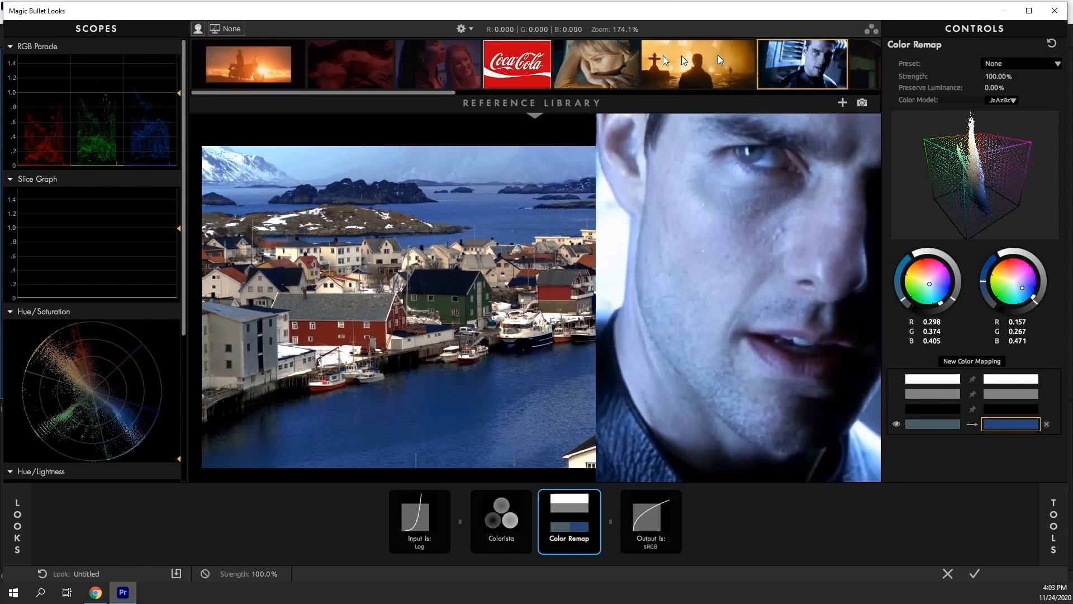
pyautogui.click(789, 61)
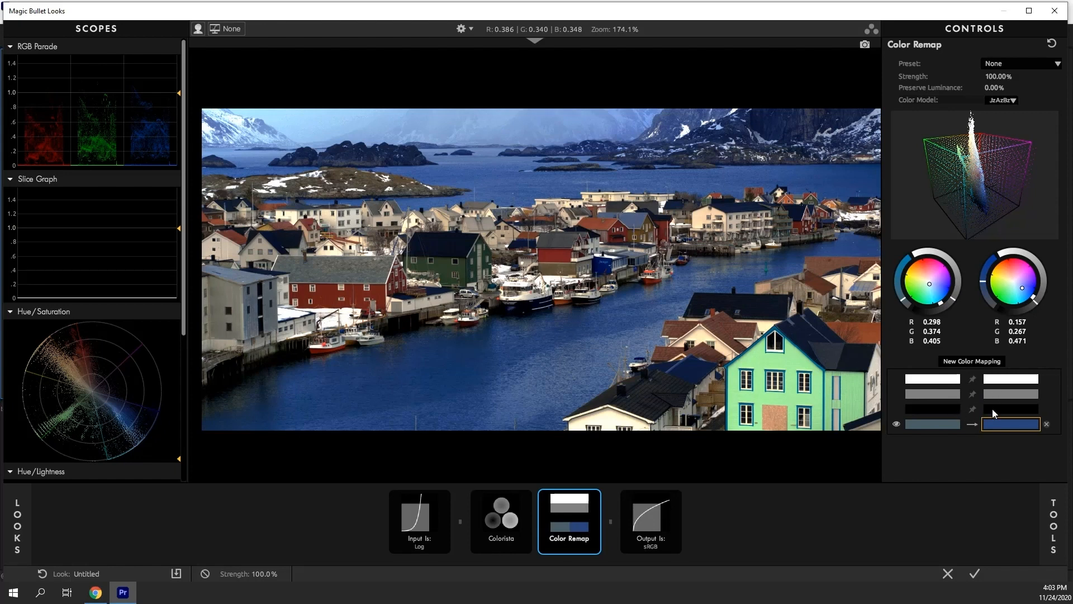
# Add another new color mapping to the Color Remap tool
pyautogui.click(958, 362)
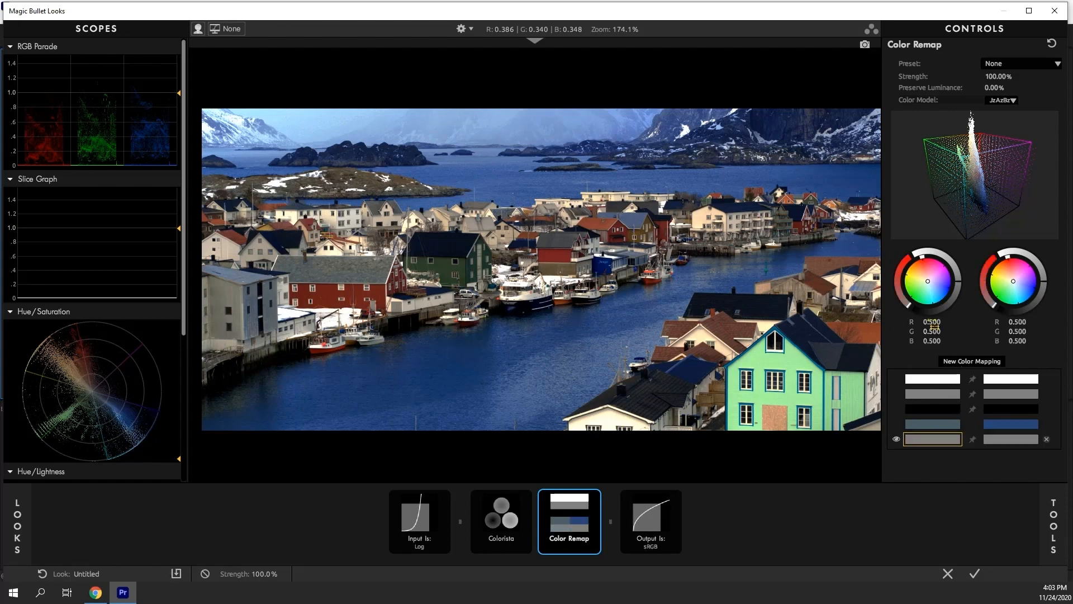
pyautogui.click(1011, 424)
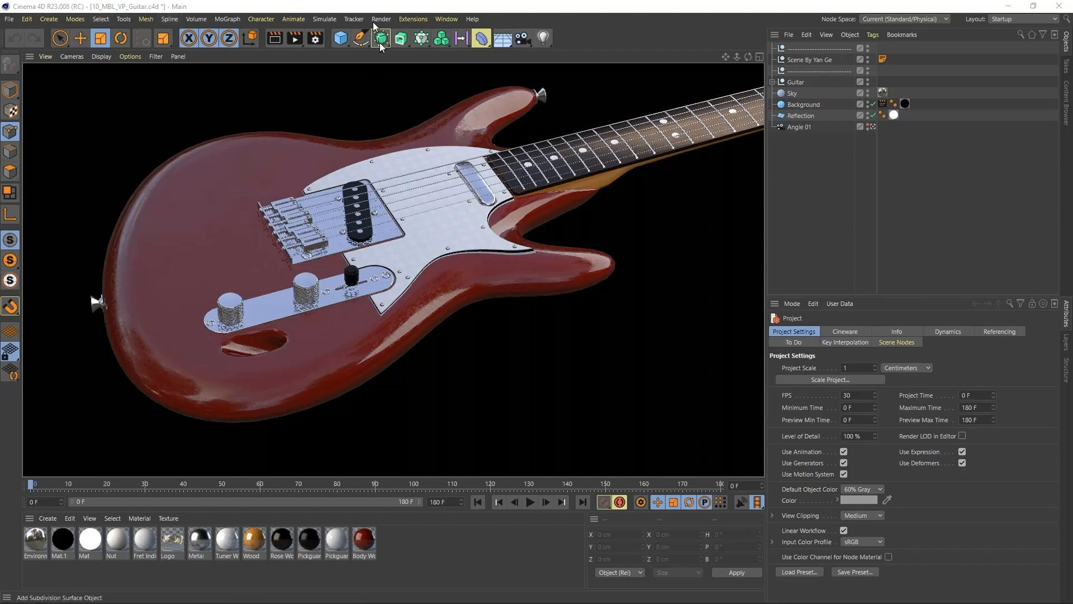
# Switch to Cinema 4D and open Render Settings to view the Magic Bullet Looks effect, then close it
pyautogui.click(314, 38)
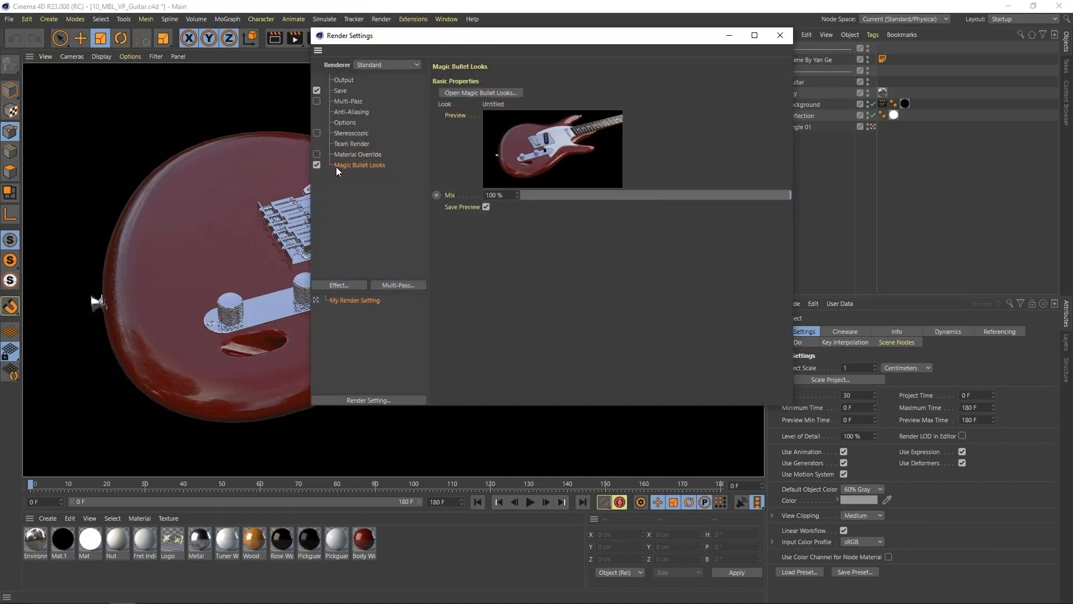
pyautogui.click(780, 35)
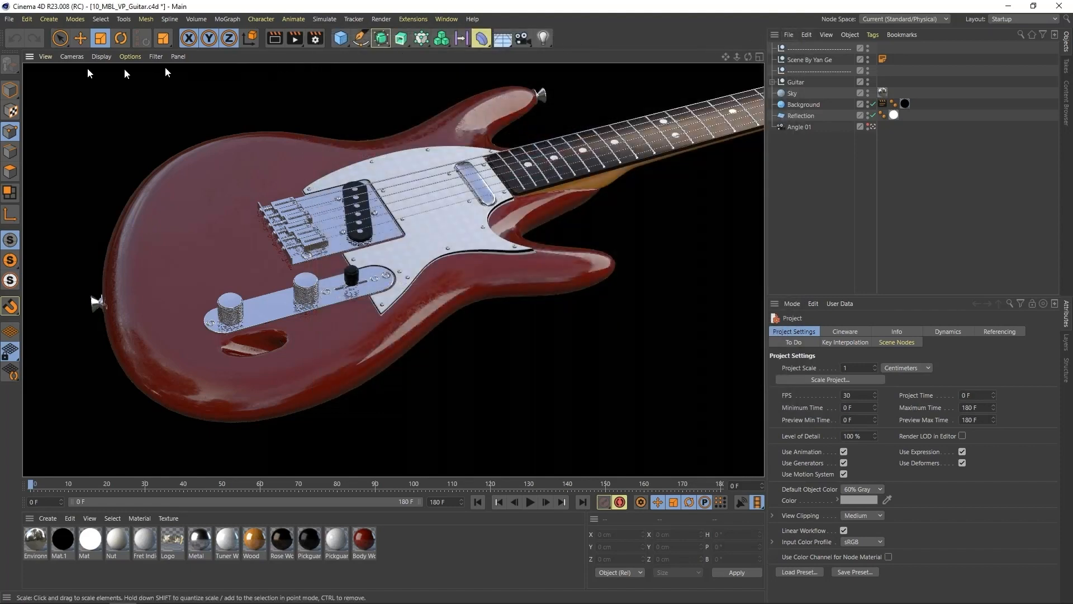
# Send the viewport image to Magic Bullet Looks and apply the Juarez look
pyautogui.click(45, 56)
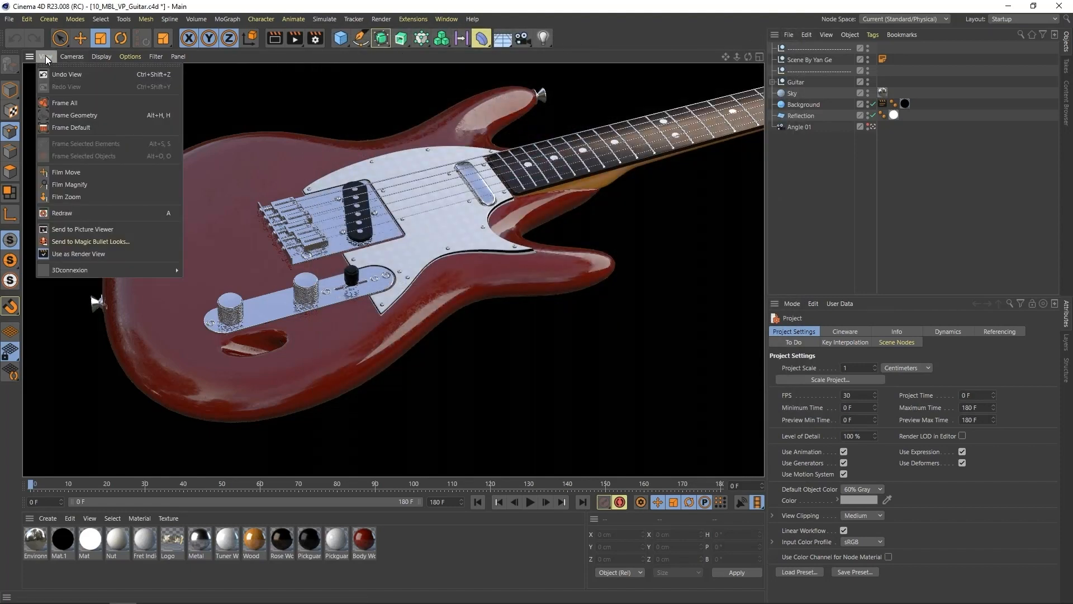
pyautogui.click(59, 241)
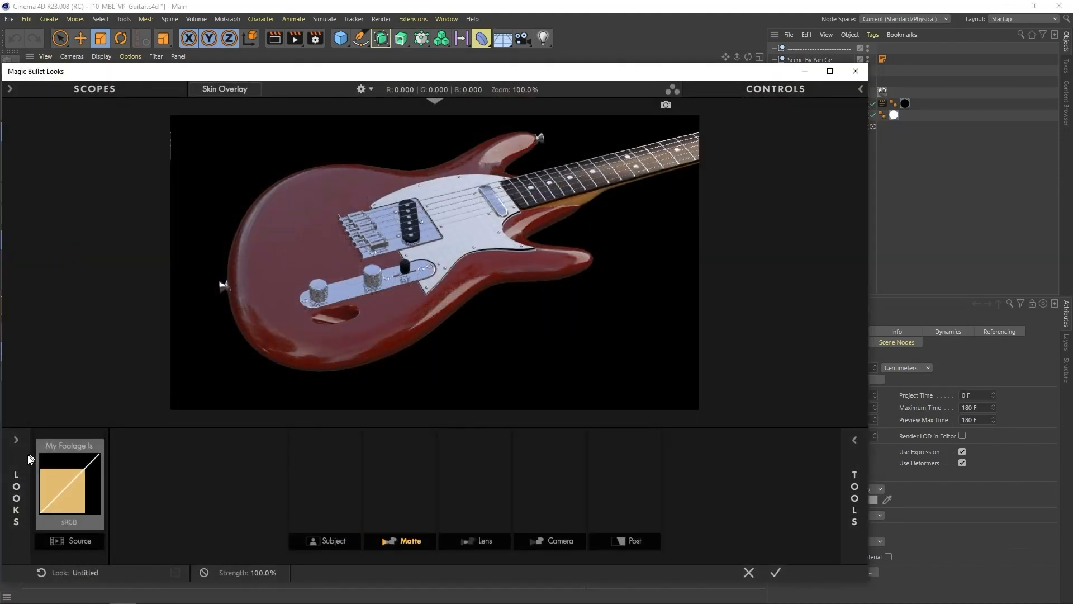
pyautogui.moveTo(25, 465)
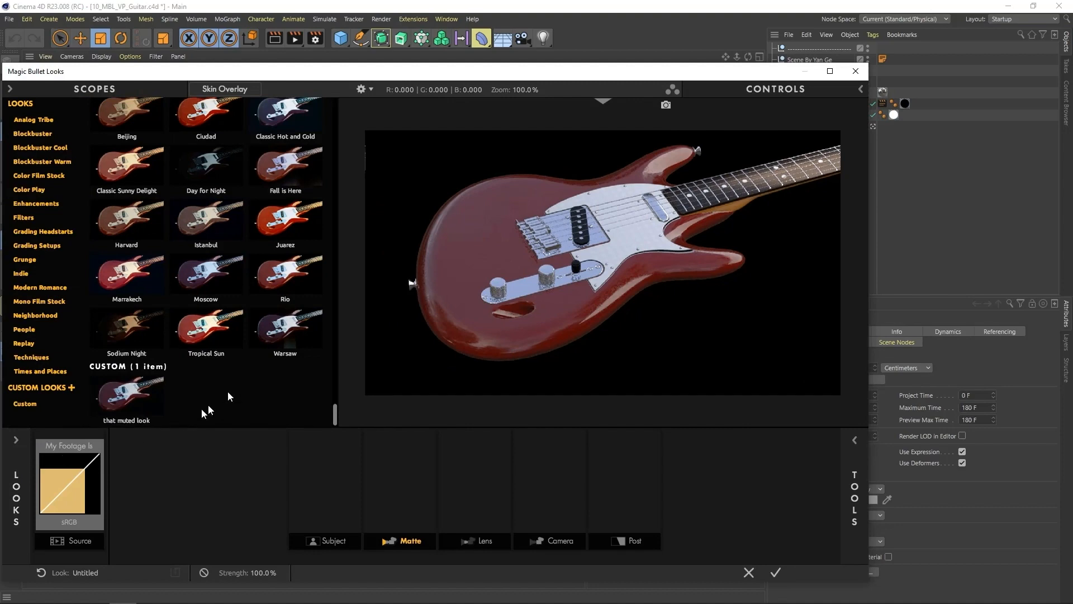
pyautogui.click(296, 229)
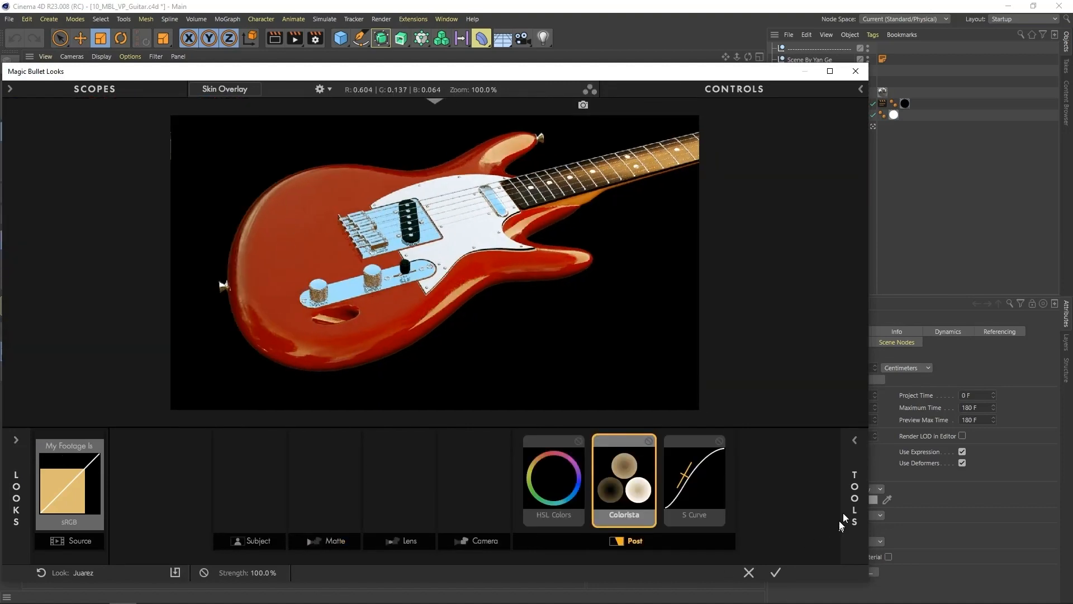
# Add Star Filter and Diffusion tools to the look's Matte stage and apply the look to the viewport
pyautogui.moveTo(848, 503)
pyautogui.click(634, 418)
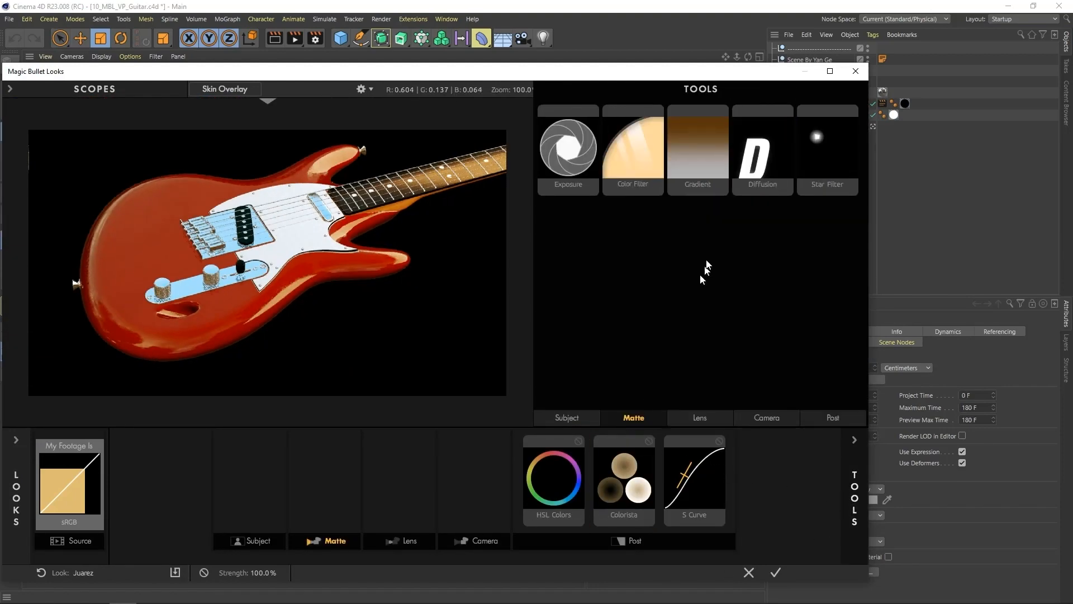
pyautogui.moveTo(817, 147); pyautogui.dragTo(302, 505)
pyautogui.moveTo(754, 148); pyautogui.dragTo(360, 486)
pyautogui.click(776, 571)
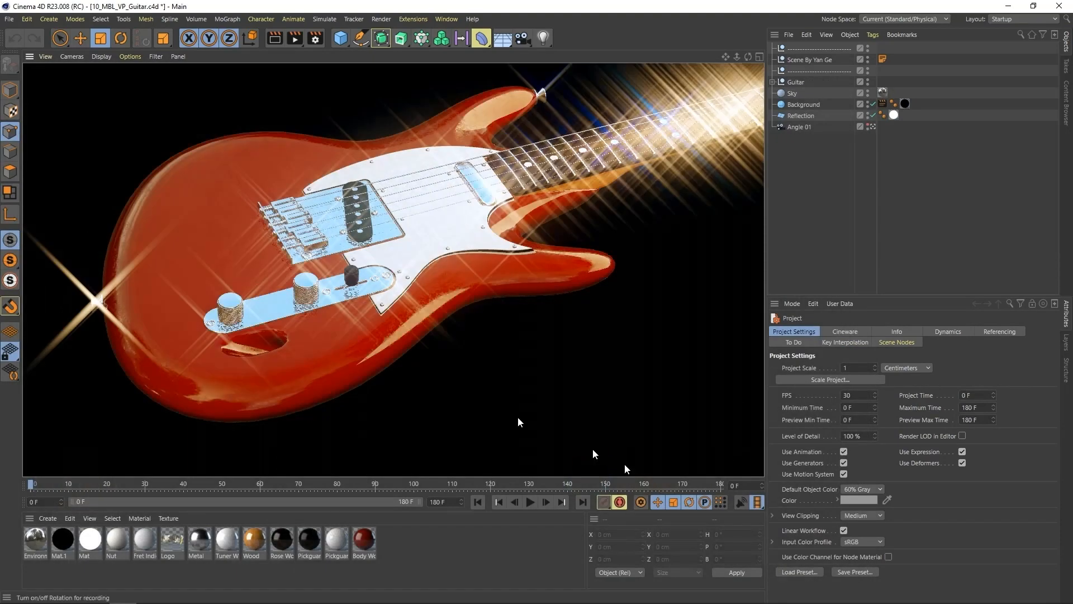
pyautogui.moveTo(378, 304)
pyautogui.mouseDown()
pyautogui.moveTo(324, 300)
pyautogui.moveTo(364, 297)
pyautogui.mouseUp()
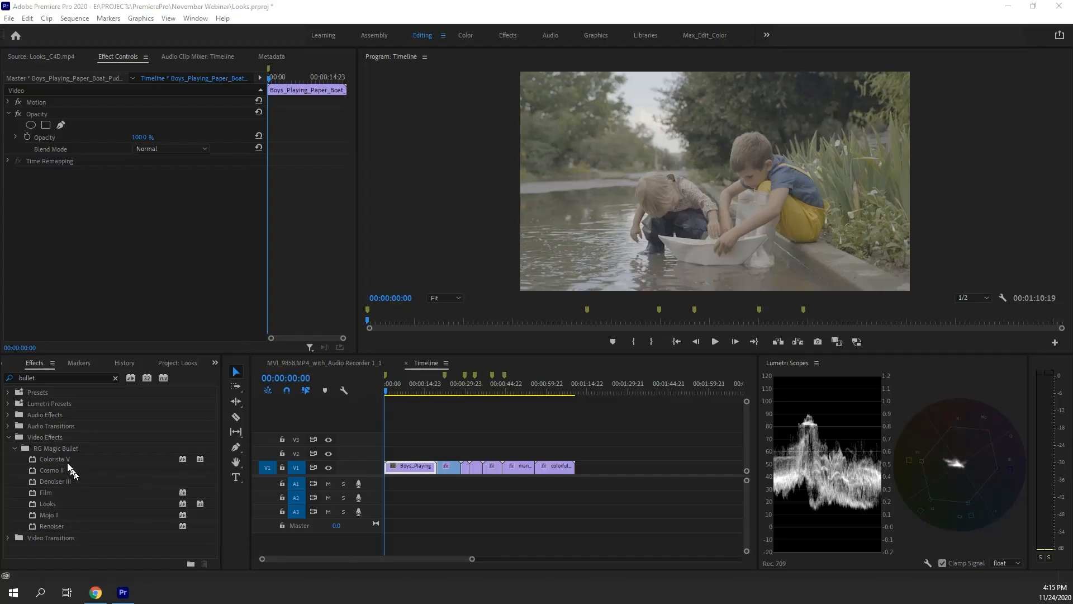
pyautogui.moveTo(64, 458); pyautogui.dragTo(121, 223)
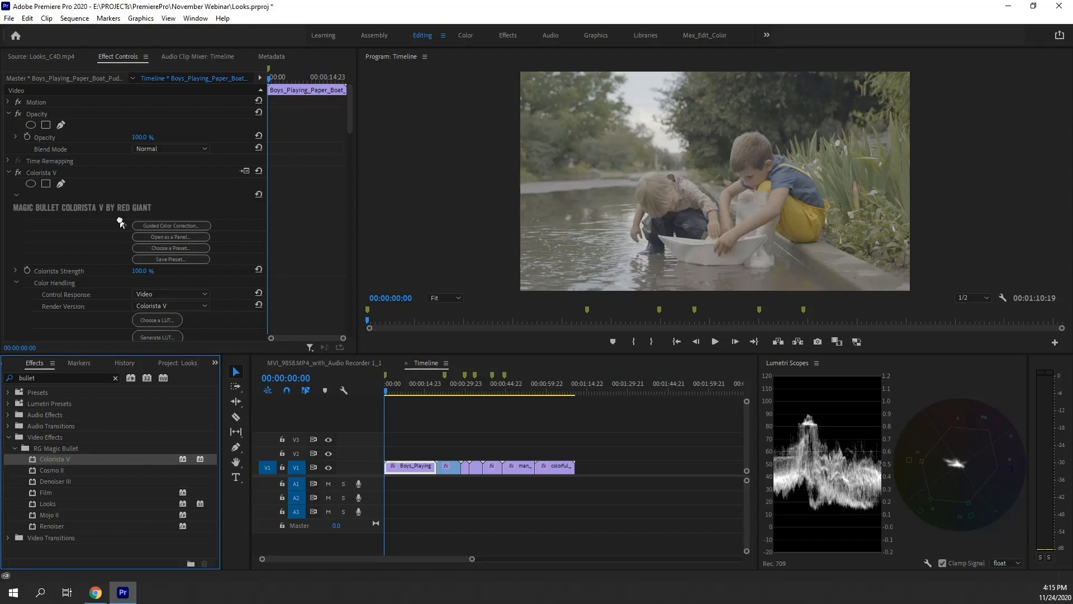
# Switch to Premiere Pro and open Colorista V's Guided Color Correction for the boat clip
pyautogui.moveTo(350, 120)
pyautogui.mouseDown()
pyautogui.moveTo(345, 153)
pyautogui.moveTo(344, 128)
pyautogui.mouseUp()
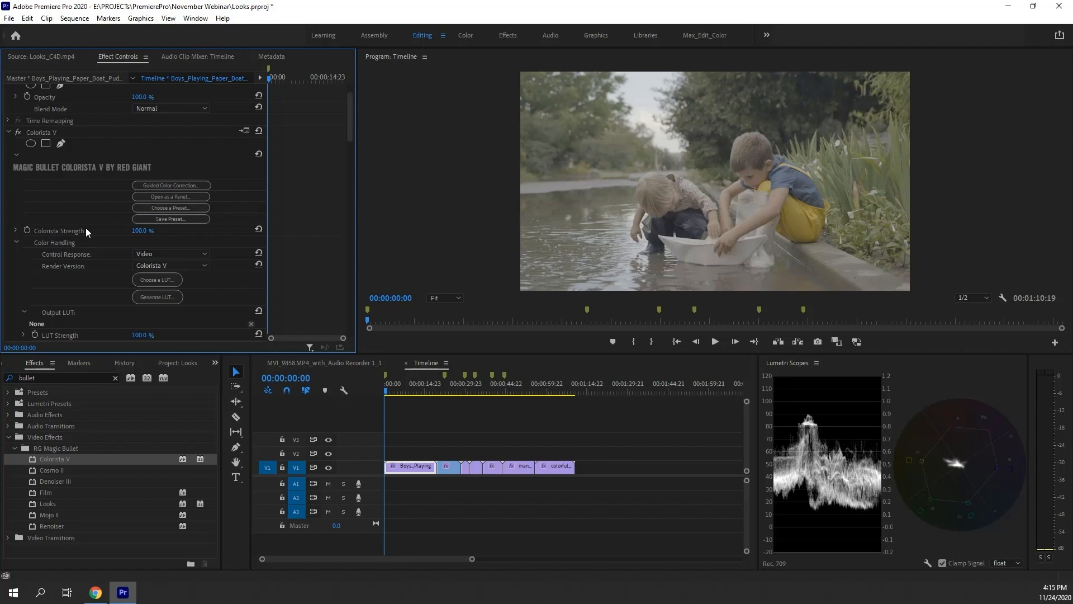
pyautogui.scroll(-5, 86, 227)
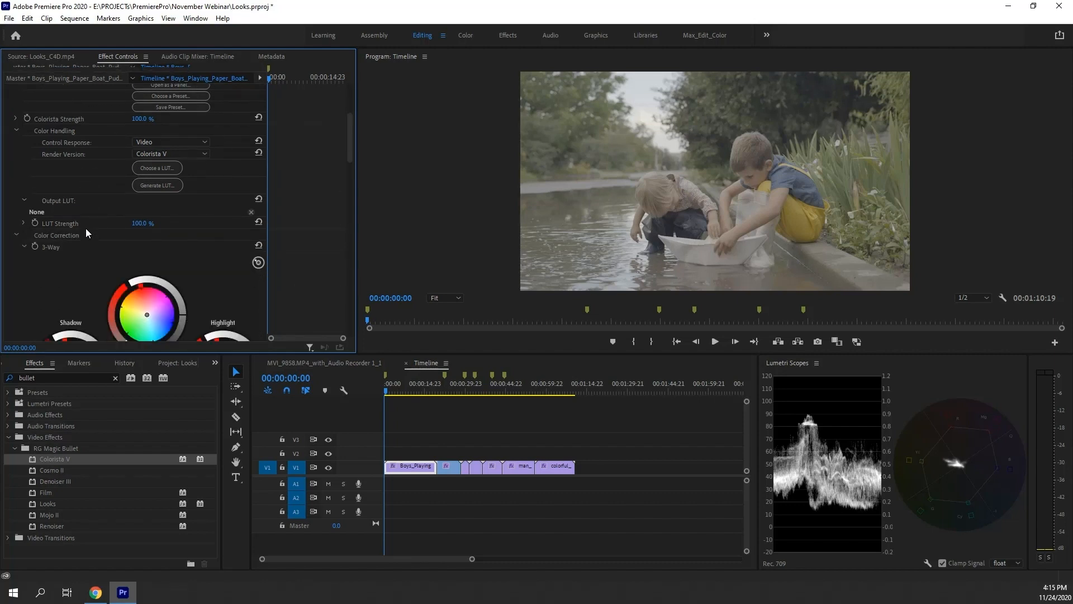
pyautogui.scroll(-2, 85, 228)
pyautogui.moveTo(85, 228); pyautogui.dragTo(74, 240)
pyautogui.moveTo(224, 234); pyautogui.dragTo(221, 233)
pyautogui.scroll(6, 209, 190)
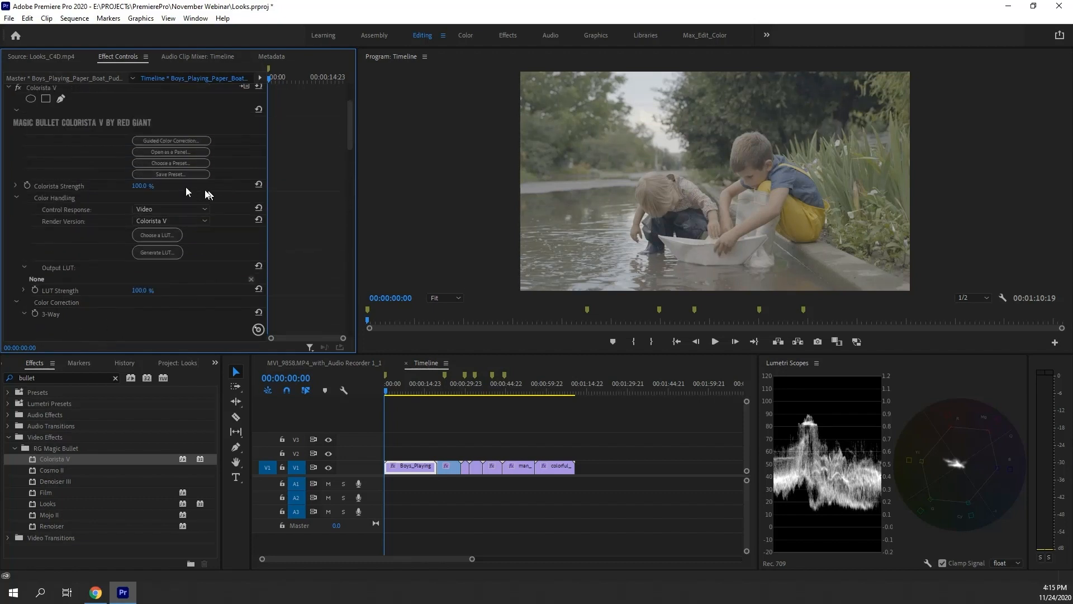
pyautogui.click(180, 140)
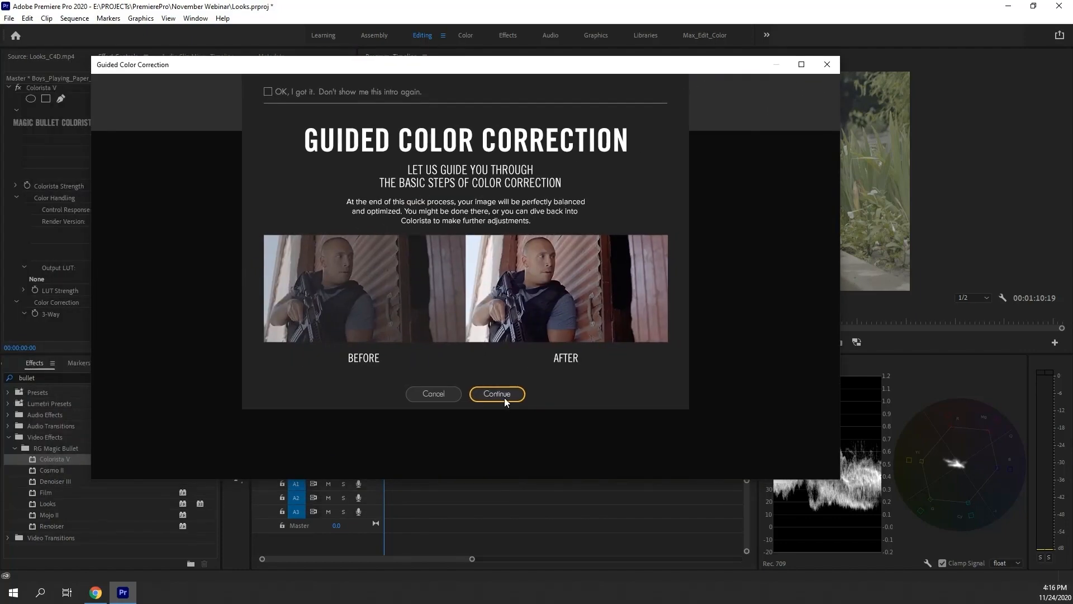
# Choose 'I don't know' as the color space and step through the black and white levels
pyautogui.click(505, 398)
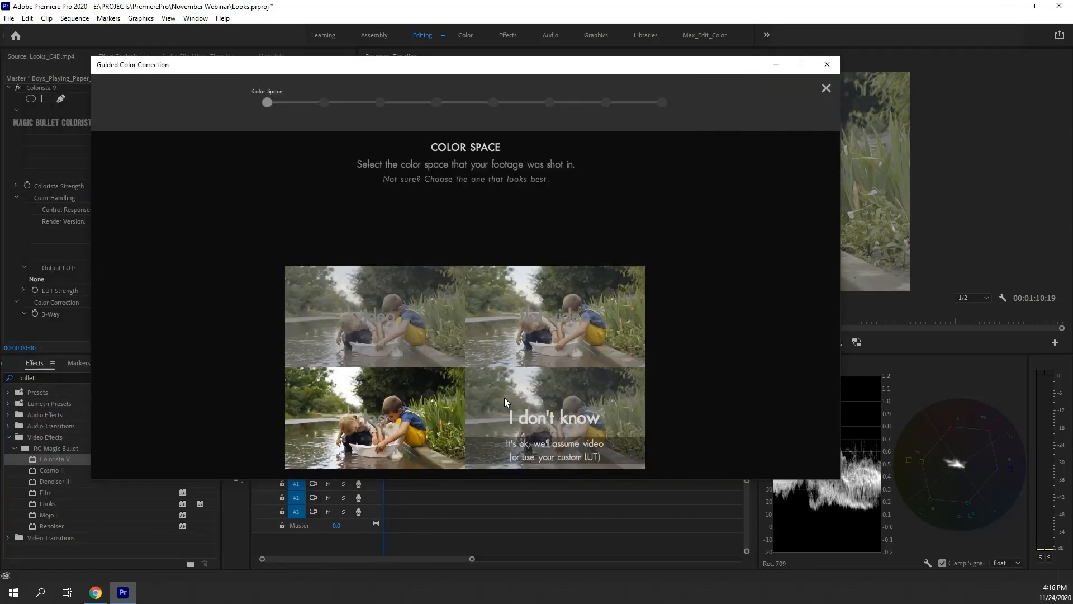
pyautogui.click(578, 223)
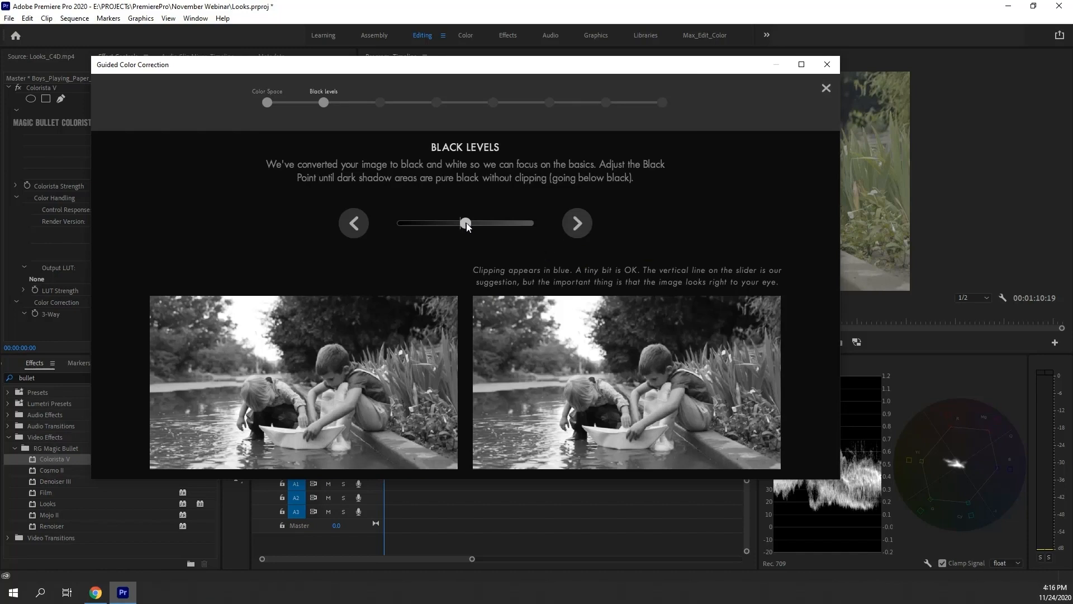
pyautogui.click(577, 223)
pyautogui.click(577, 223)
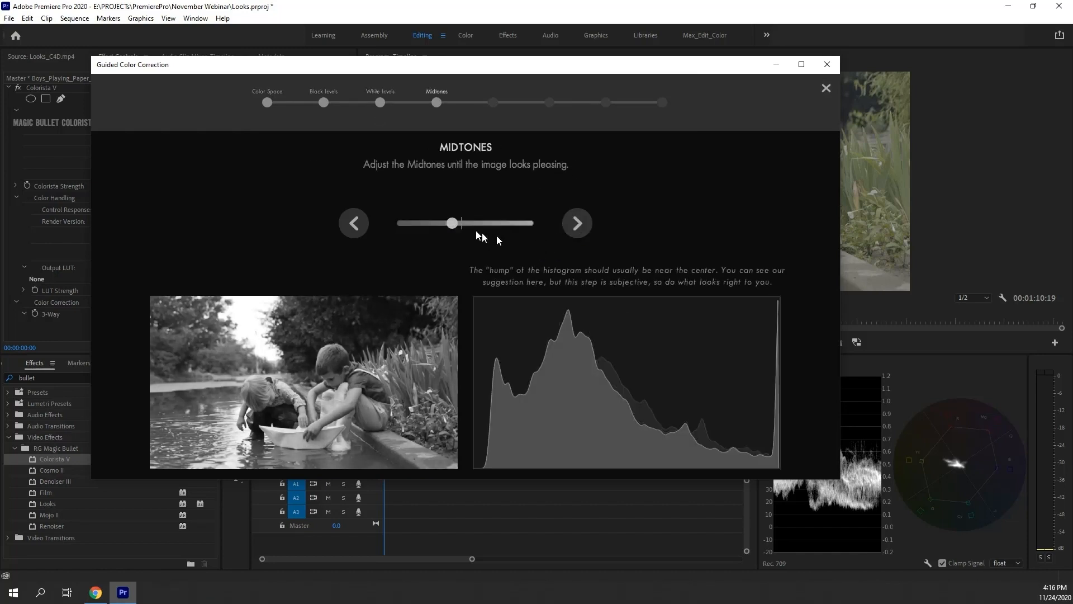
# Adjust the Midtones slider and the Contrast slider in the guided correction, advancing past each stage
pyautogui.click(469, 223)
pyautogui.click(577, 223)
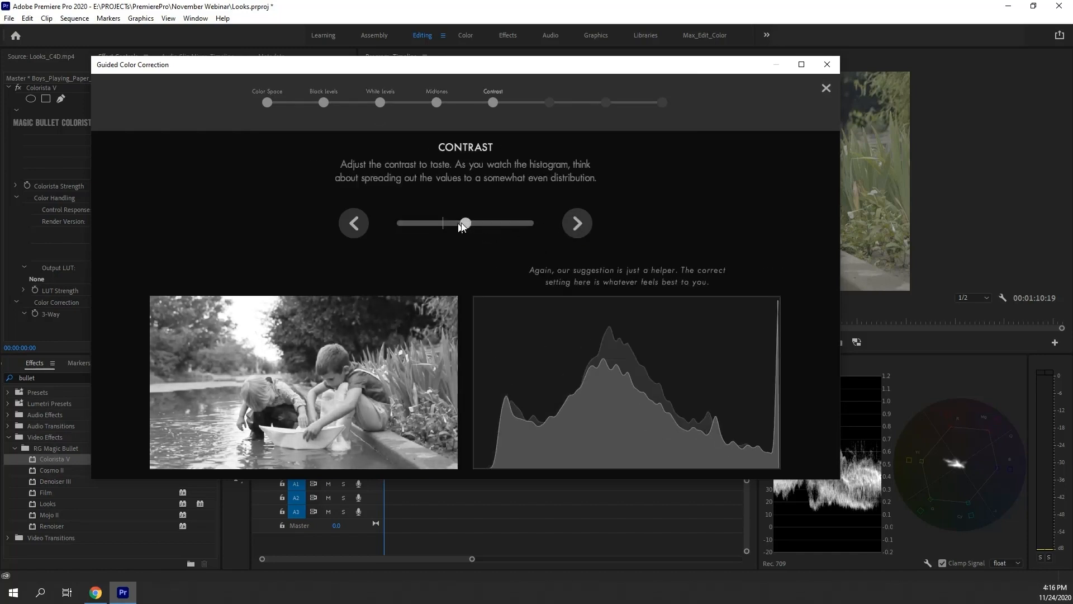
pyautogui.moveTo(462, 226); pyautogui.dragTo(542, 227)
pyautogui.click(577, 223)
# Set the Saturation and Color Balance temperature sliders, then finish the Guided Color Correction
pyautogui.click(494, 227)
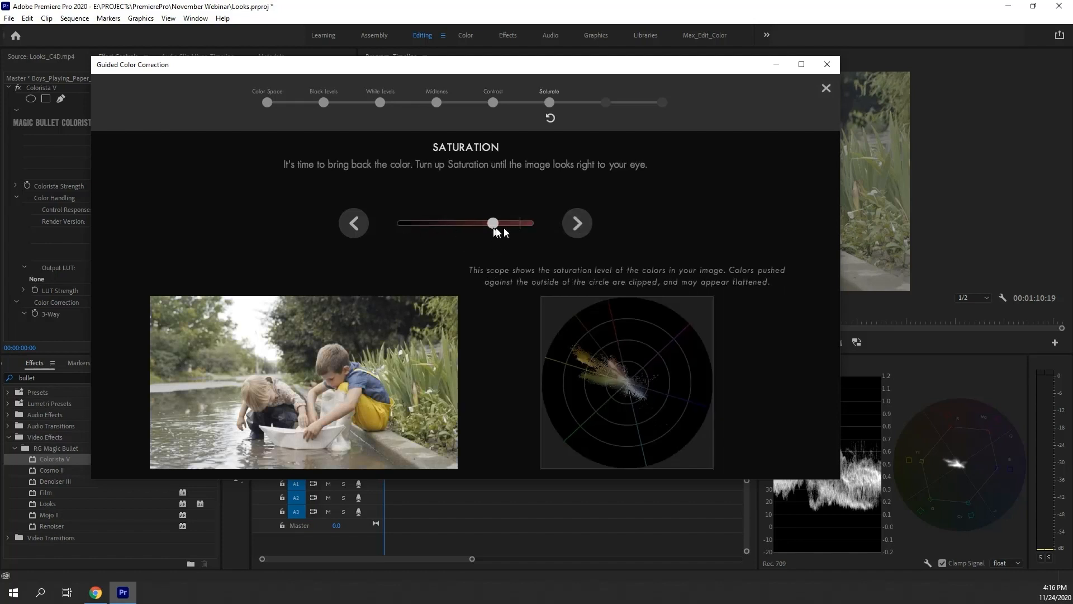
pyautogui.click(576, 223)
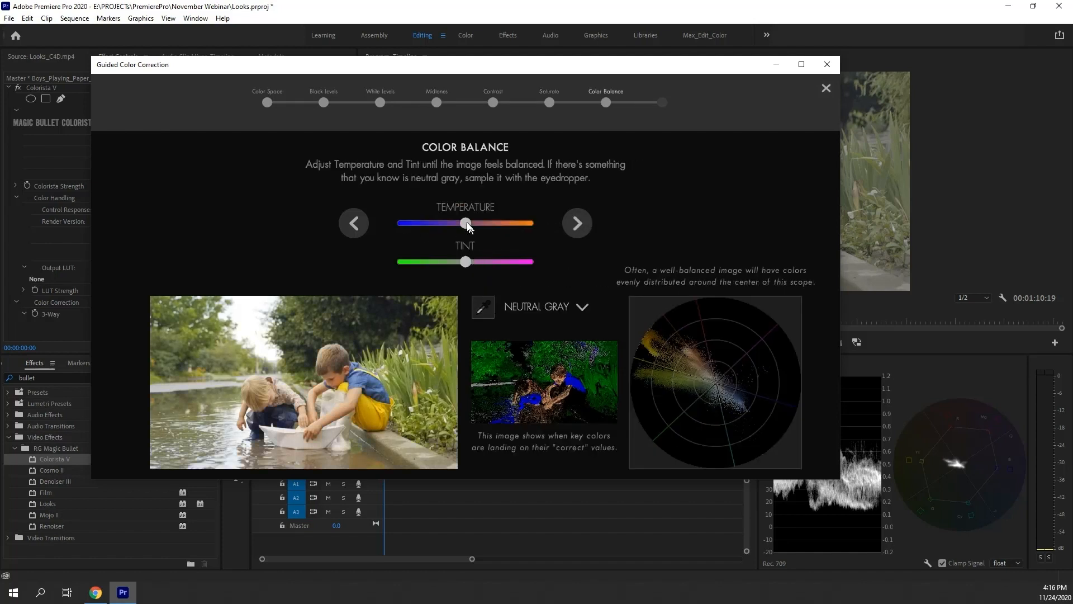
pyautogui.click(467, 224)
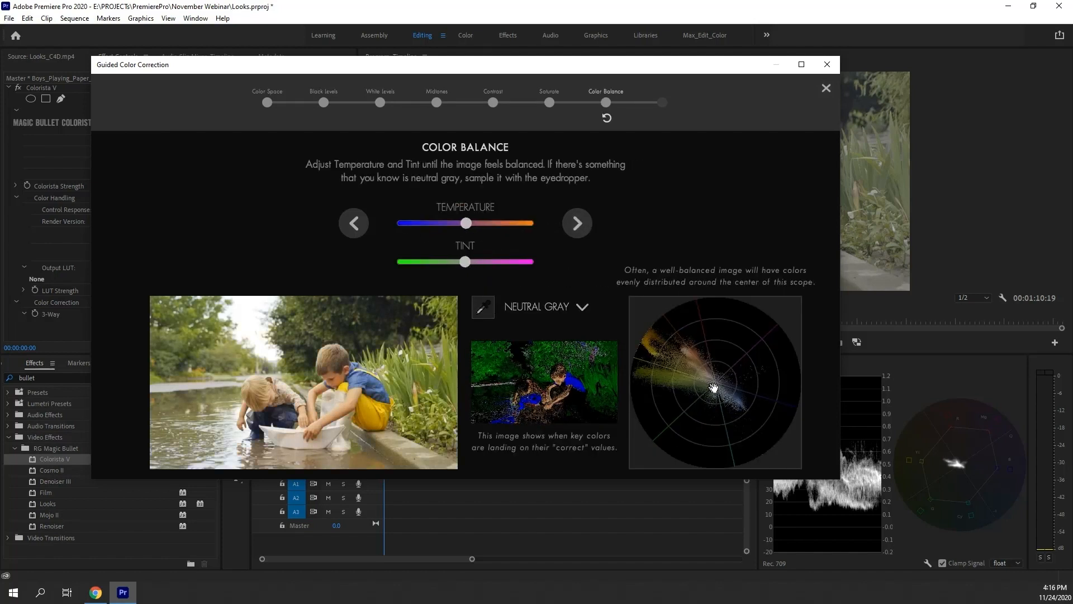
pyautogui.click(577, 223)
pyautogui.click(454, 226)
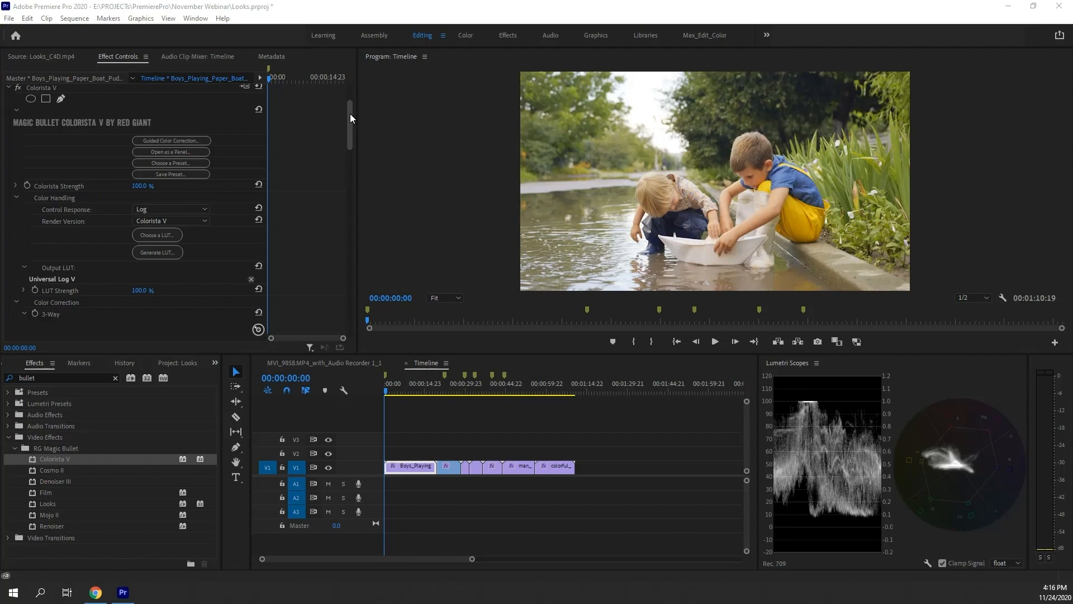
# Reshape the Sat by Lum and Sat by Sat sliders in Colorista's Saturation EQ
pyautogui.moveTo(349, 113); pyautogui.dragTo(336, 250)
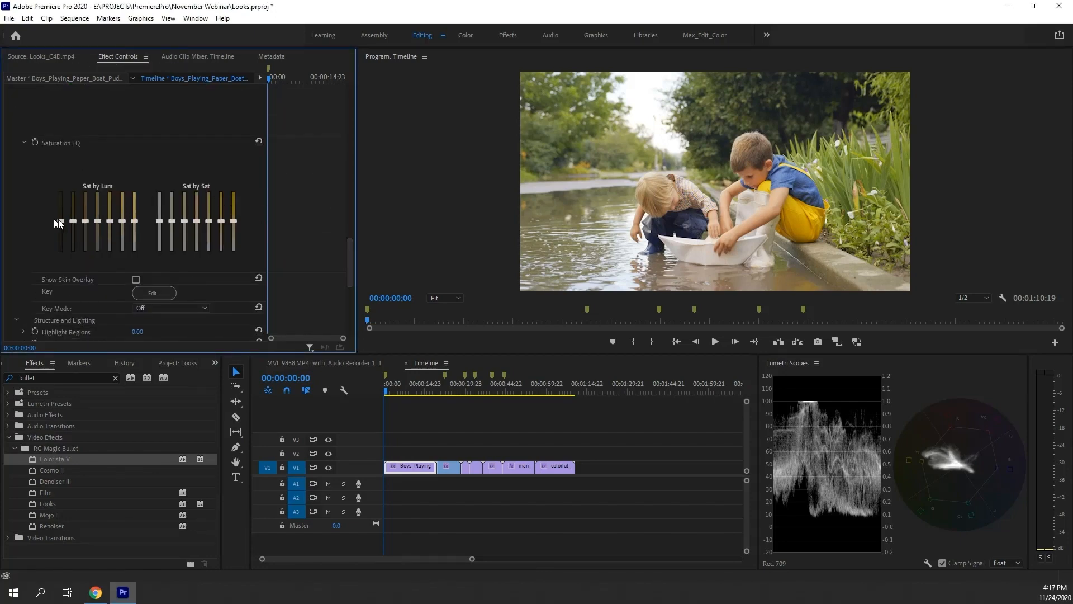
pyautogui.moveTo(57, 223); pyautogui.dragTo(99, 221)
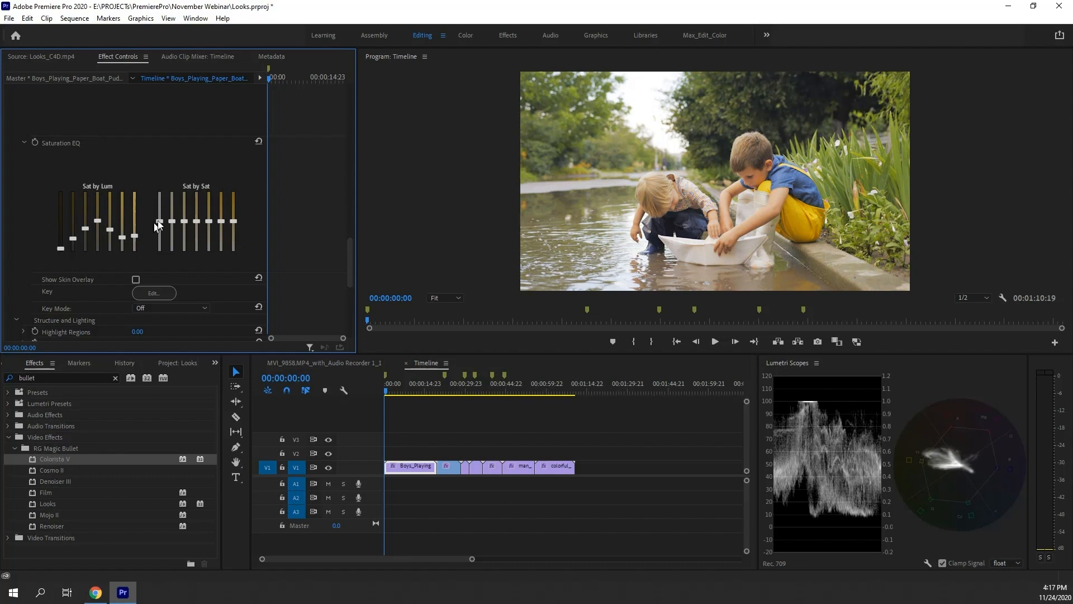
pyautogui.moveTo(161, 236); pyautogui.dragTo(160, 226)
pyautogui.moveTo(159, 224); pyautogui.dragTo(182, 208)
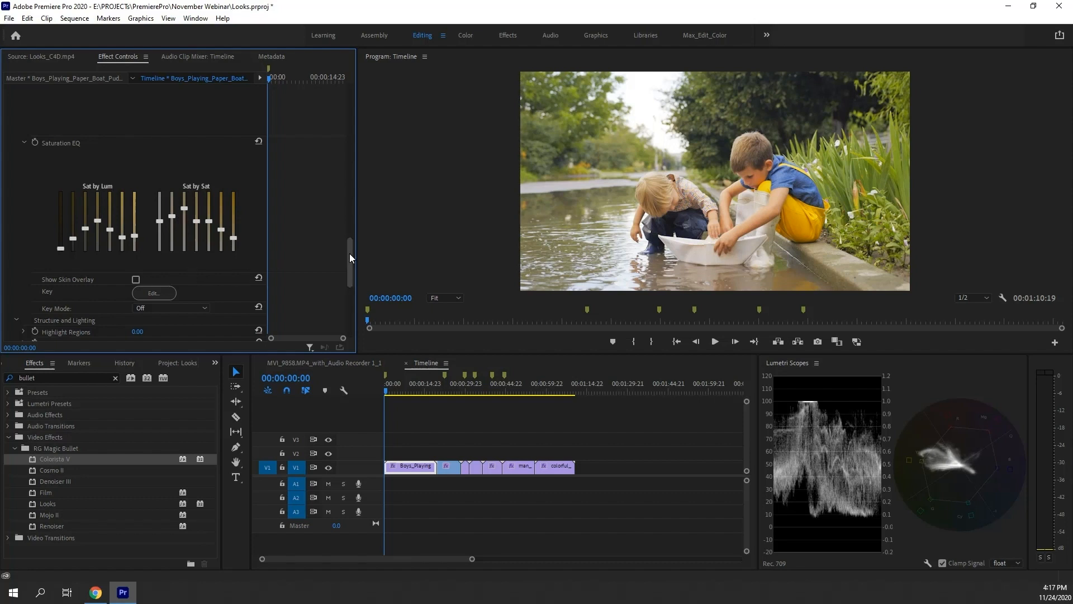
# Browse the Choose a LUT library, its import folder and the Generate a LUT dialog without applying anything
pyautogui.moveTo(350, 253); pyautogui.dragTo(354, 267)
pyautogui.moveTo(354, 275); pyautogui.dragTo(354, 120)
pyautogui.click(153, 230)
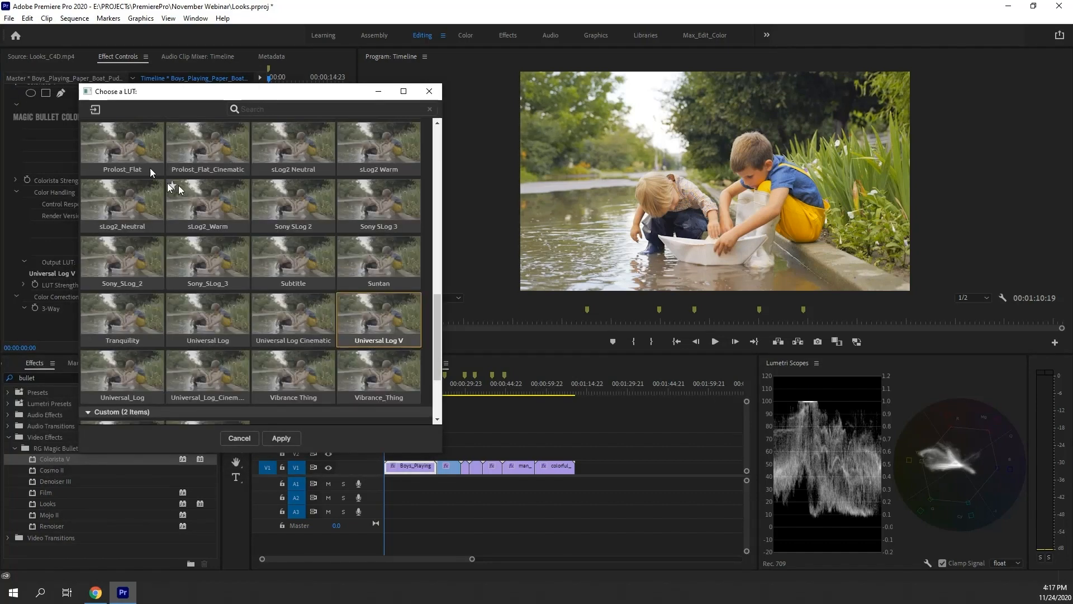
pyautogui.scroll(-2, 345, 216)
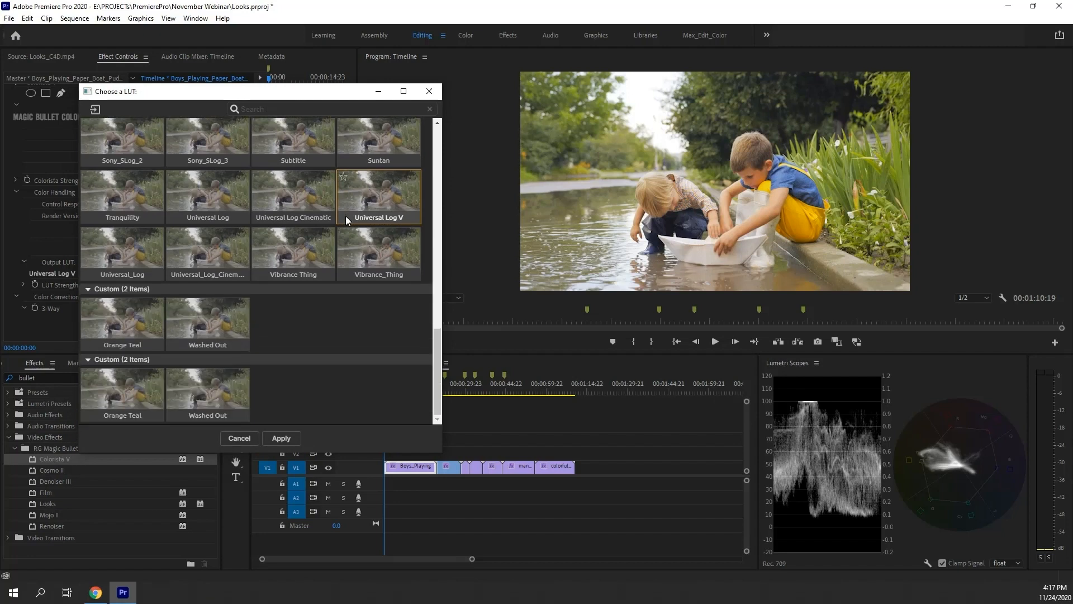
pyautogui.scroll(7, 347, 219)
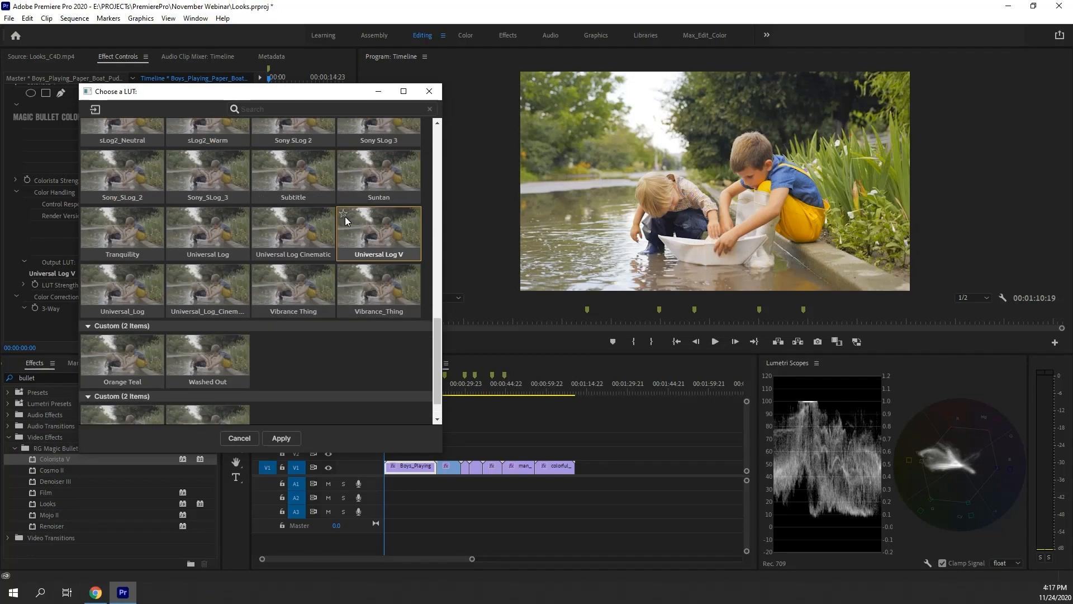
pyautogui.click(94, 110)
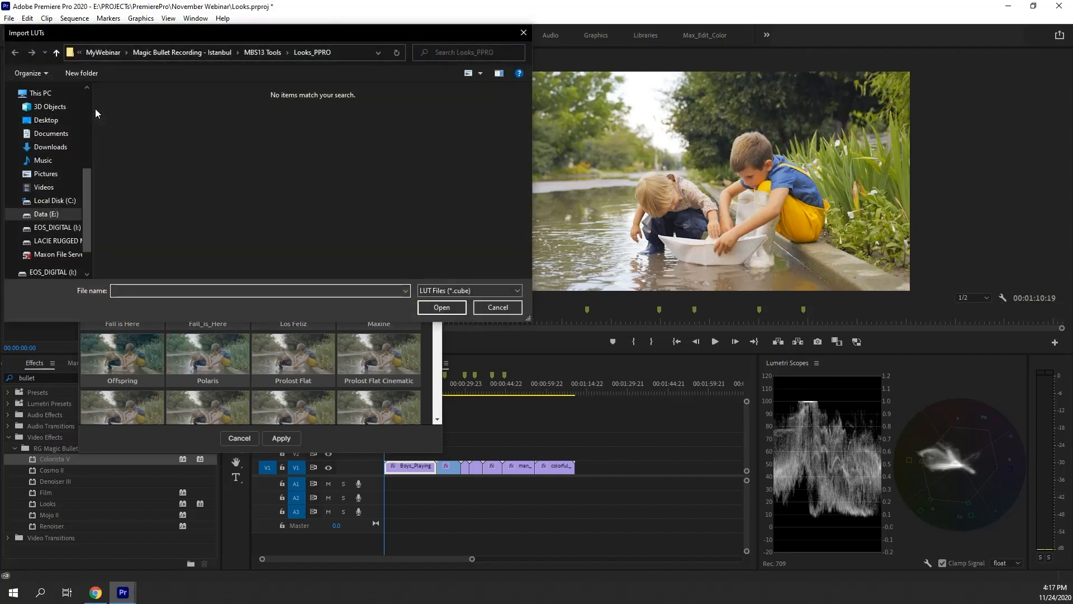
pyautogui.click(497, 307)
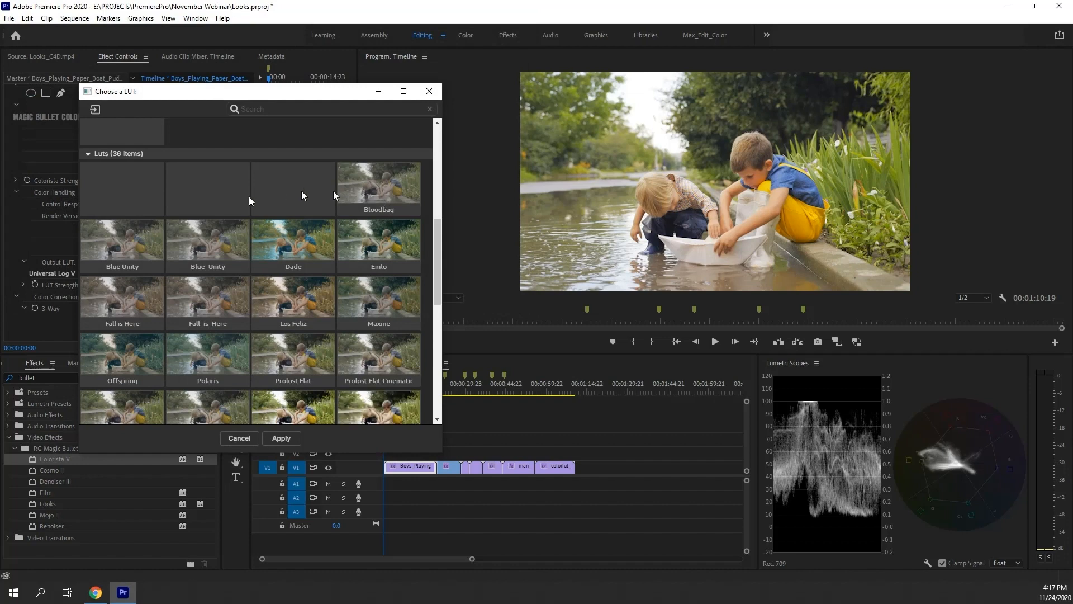
pyautogui.scroll(6, 206, 243)
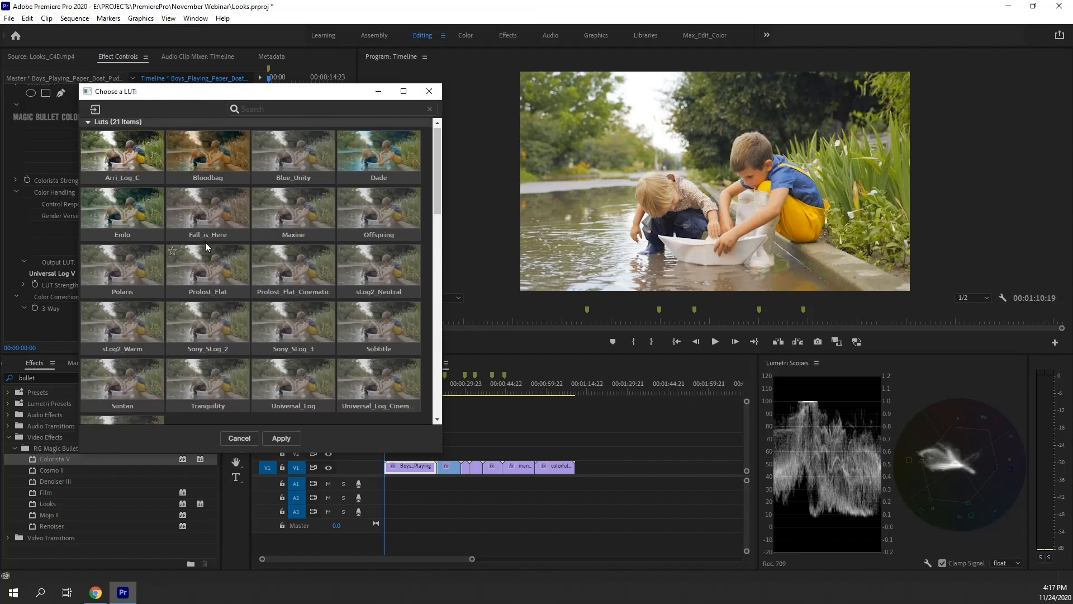
pyautogui.click(428, 92)
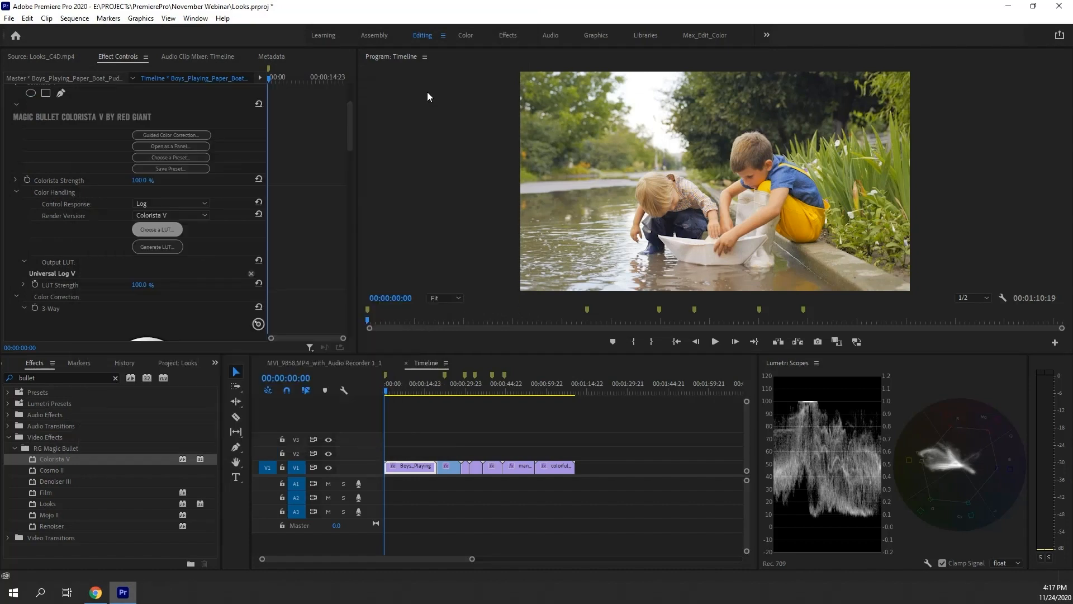
pyautogui.click(170, 250)
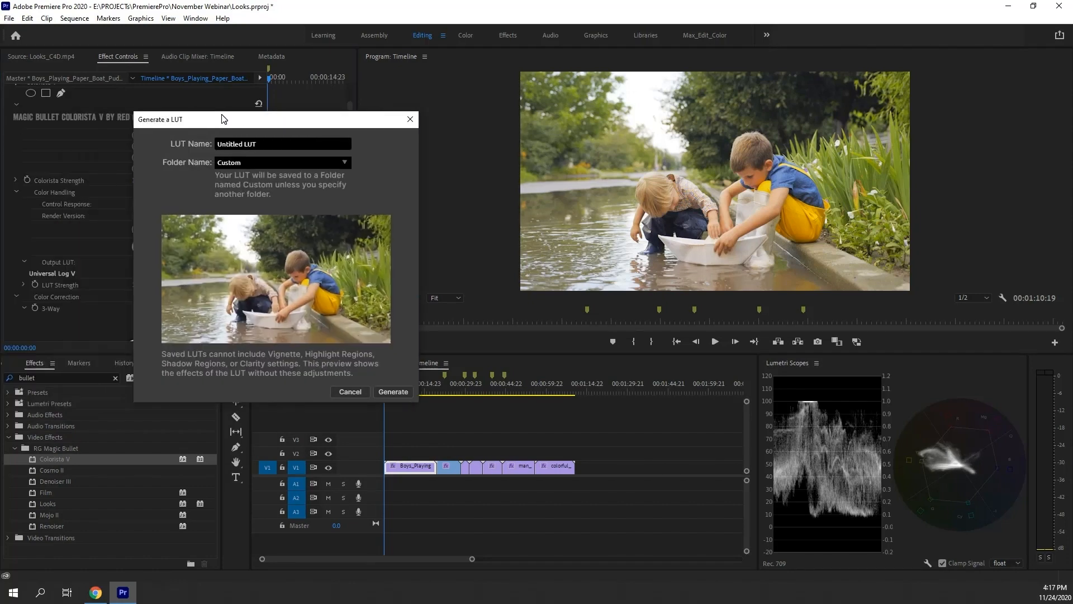
pyautogui.click(350, 393)
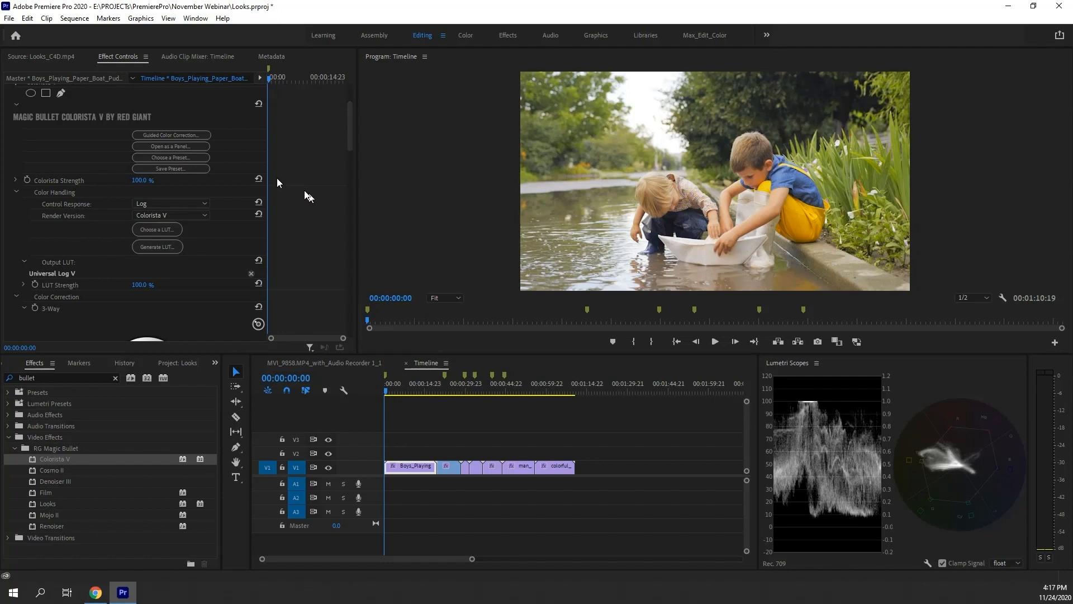
# Open Colorista as a floating panel, enlarge it, and nudge the Highlights and Shadows color wheels
pyautogui.click(183, 147)
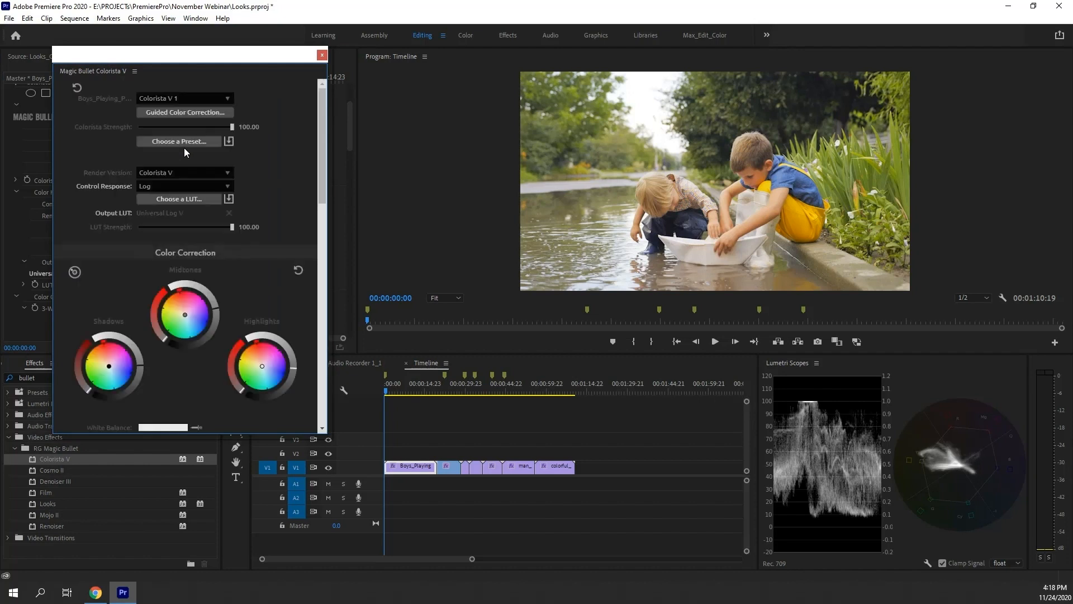
pyautogui.moveTo(324, 432); pyautogui.dragTo(347, 444)
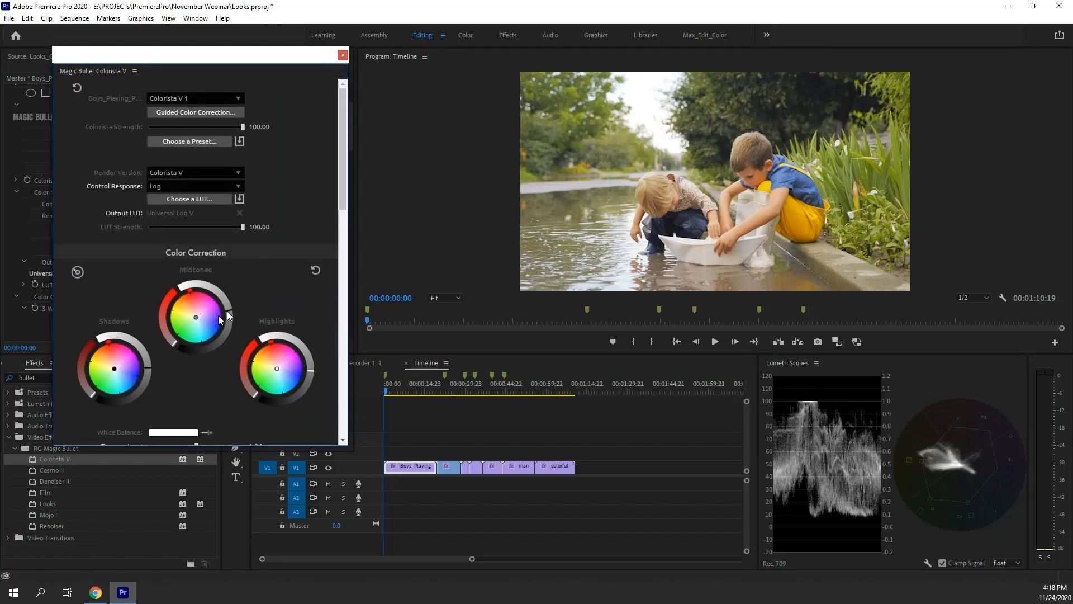
pyautogui.moveTo(277, 369); pyautogui.dragTo(276, 368)
pyautogui.moveTo(114, 368); pyautogui.dragTo(118, 372)
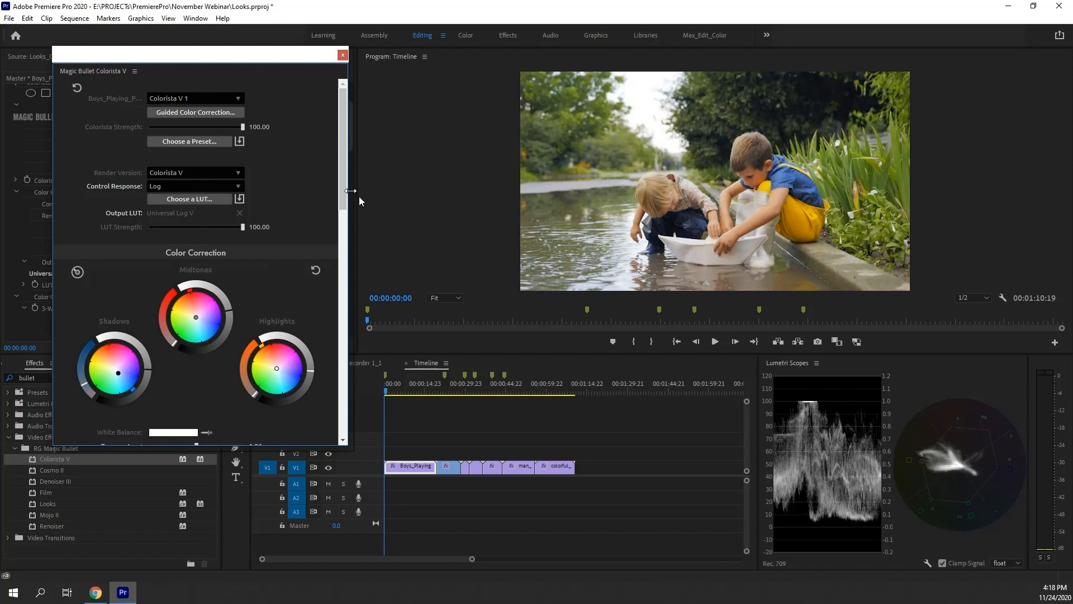
# Adjust points on the HSL hue wheel, then dock the Colorista panel beside Lumetri Scopes
pyautogui.scroll(-10, 311, 283)
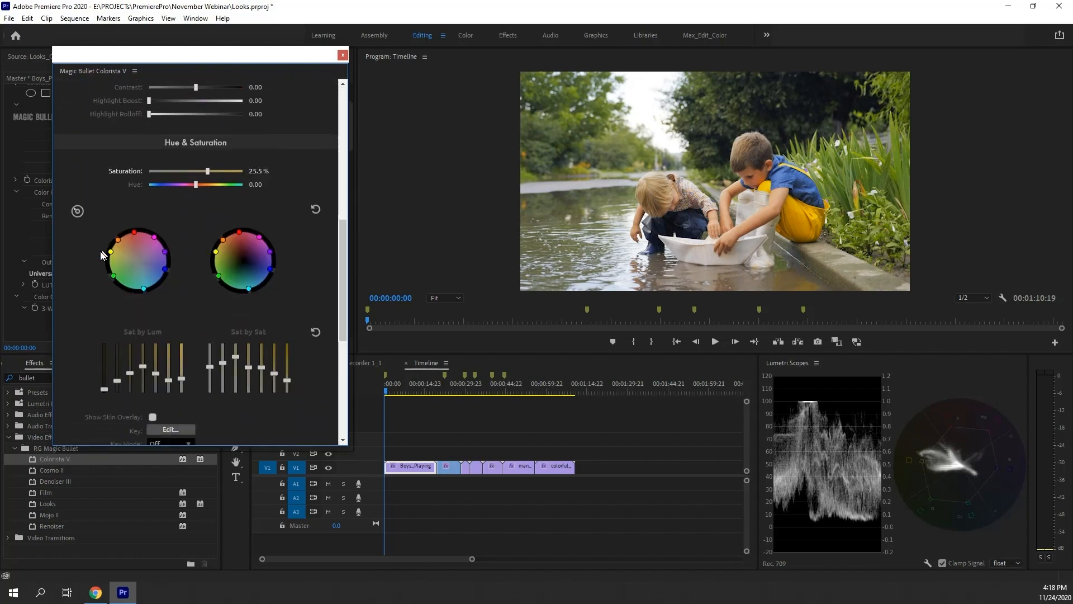
pyautogui.moveTo(110, 251); pyautogui.dragTo(132, 232)
pyautogui.moveTo(116, 279); pyautogui.dragTo(161, 273)
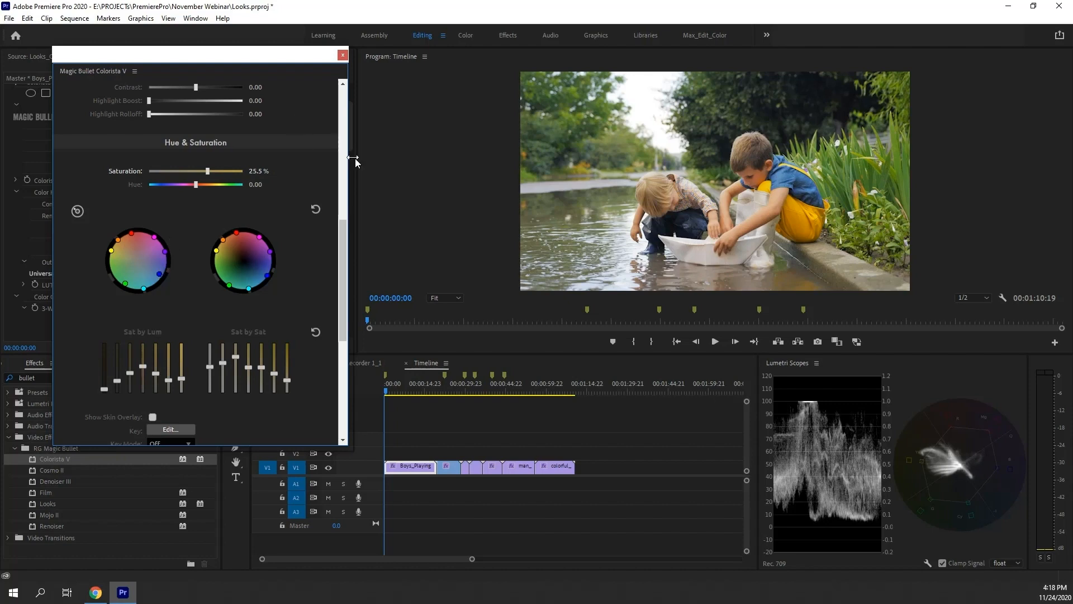
pyautogui.moveTo(349, 160); pyautogui.dragTo(347, 208)
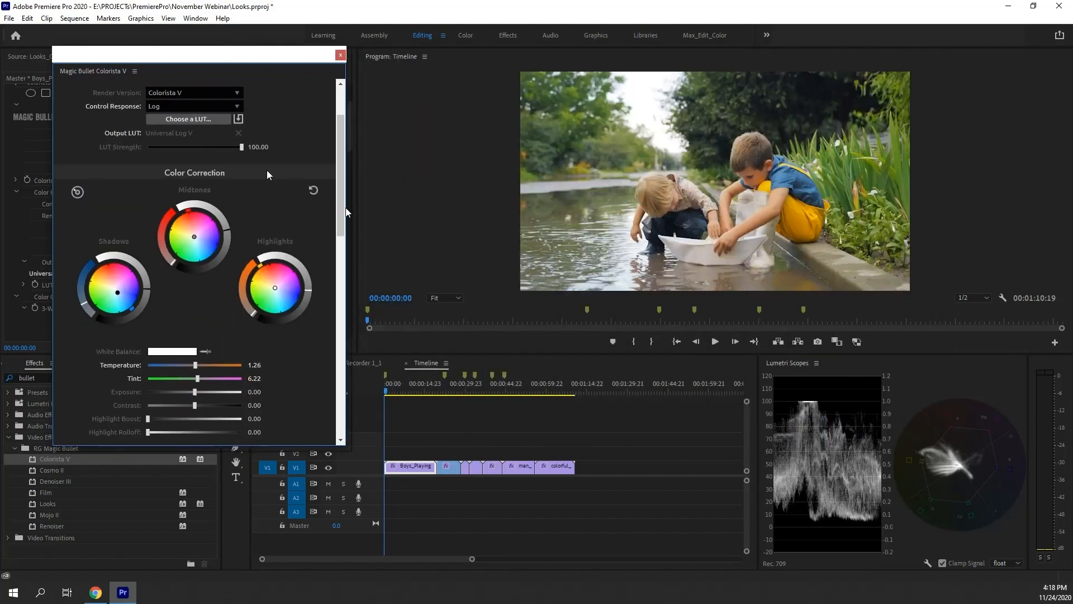
pyautogui.moveTo(103, 70); pyautogui.dragTo(809, 373)
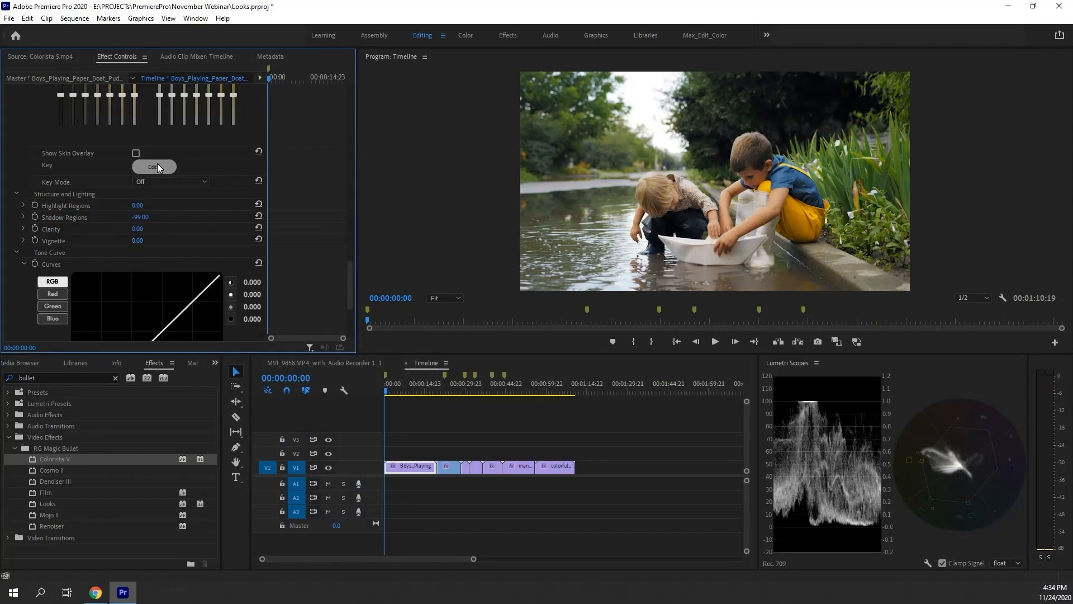
# Open the Colorista key editor, sample and add the boy's yellow clothing, set softness to 15.9%, and confirm
pyautogui.click(150, 167)
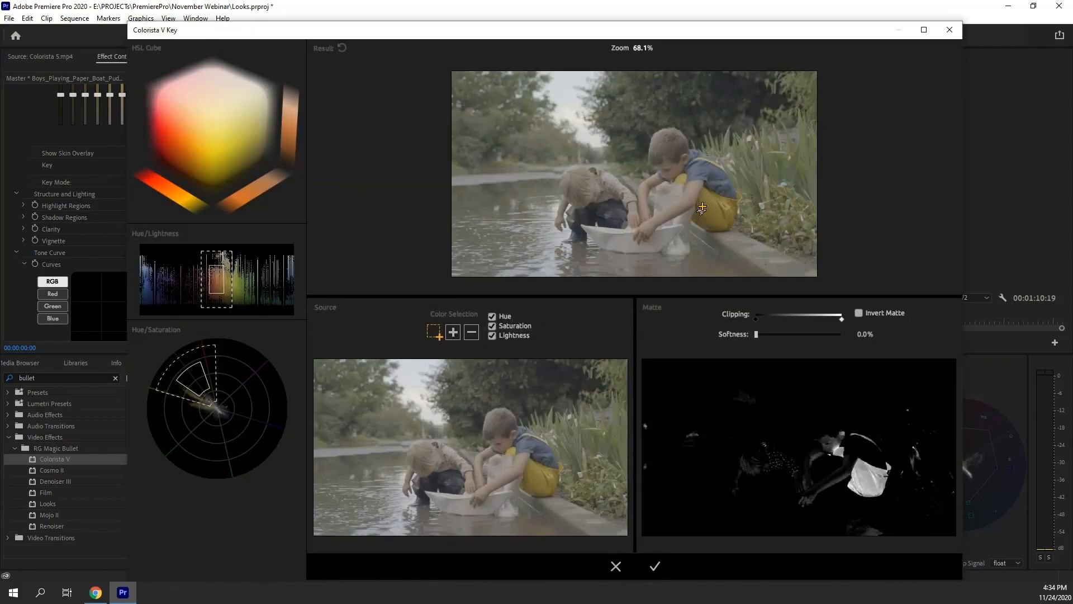
pyautogui.moveTo(703, 205); pyautogui.dragTo(732, 226)
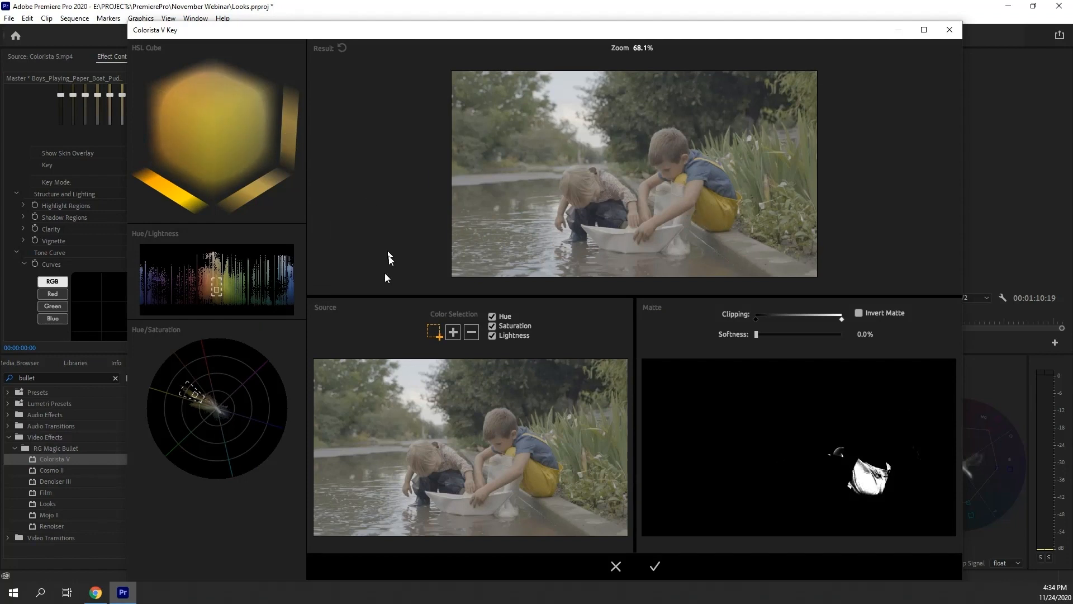
pyautogui.click(453, 333)
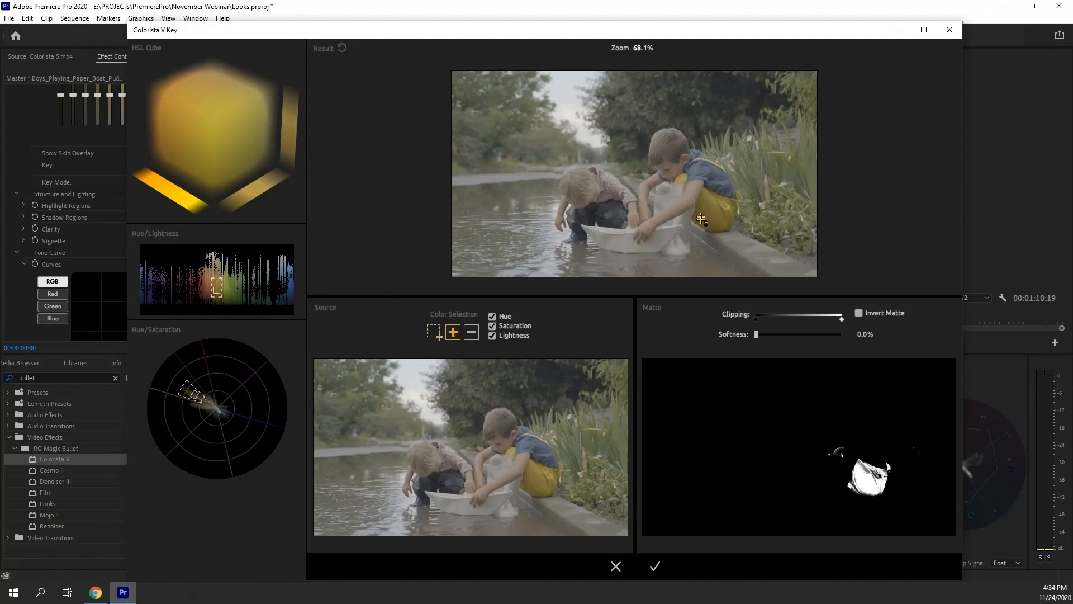
pyautogui.click(683, 178)
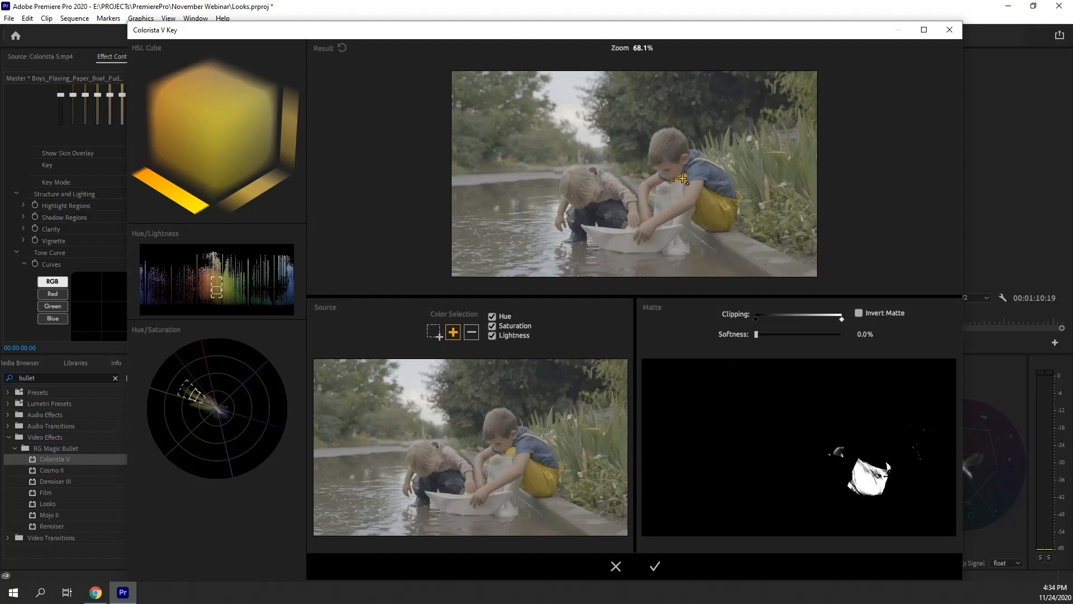
pyautogui.moveTo(758, 334); pyautogui.dragTo(770, 334)
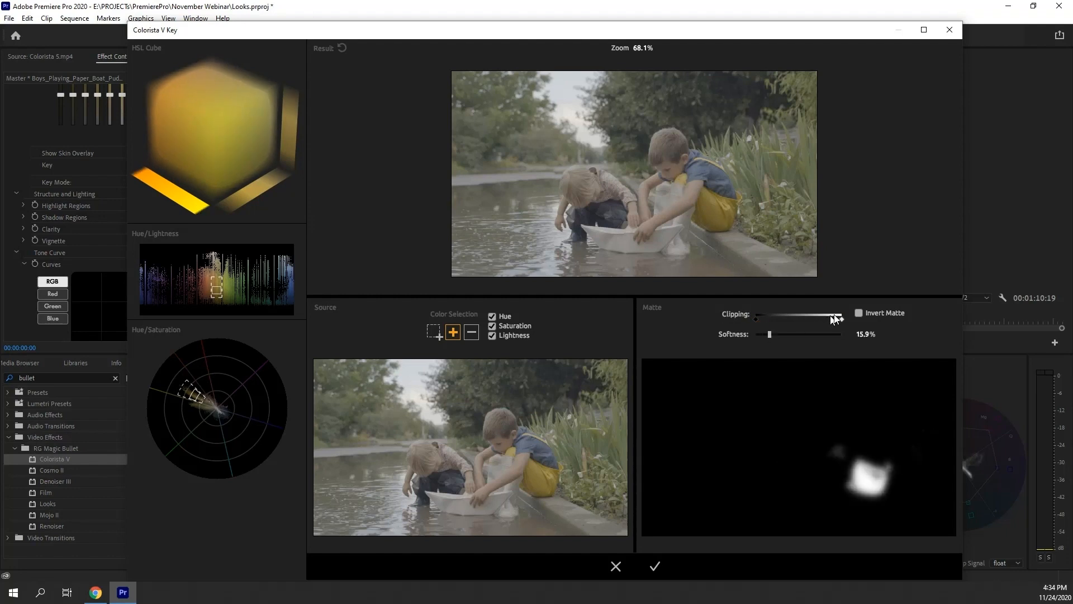
pyautogui.click(858, 313)
pyautogui.click(859, 312)
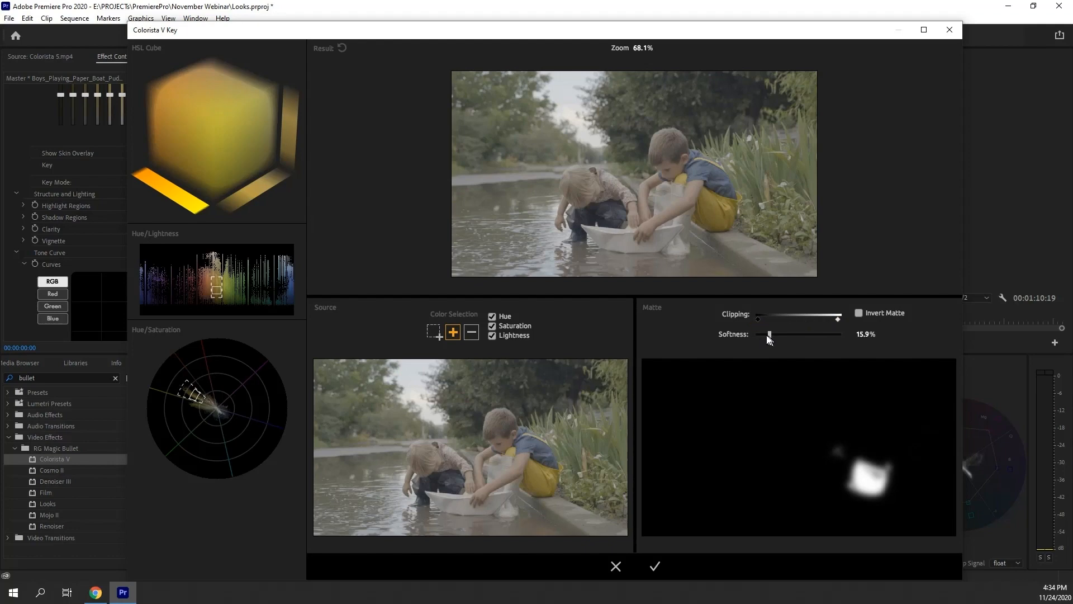
pyautogui.click(654, 567)
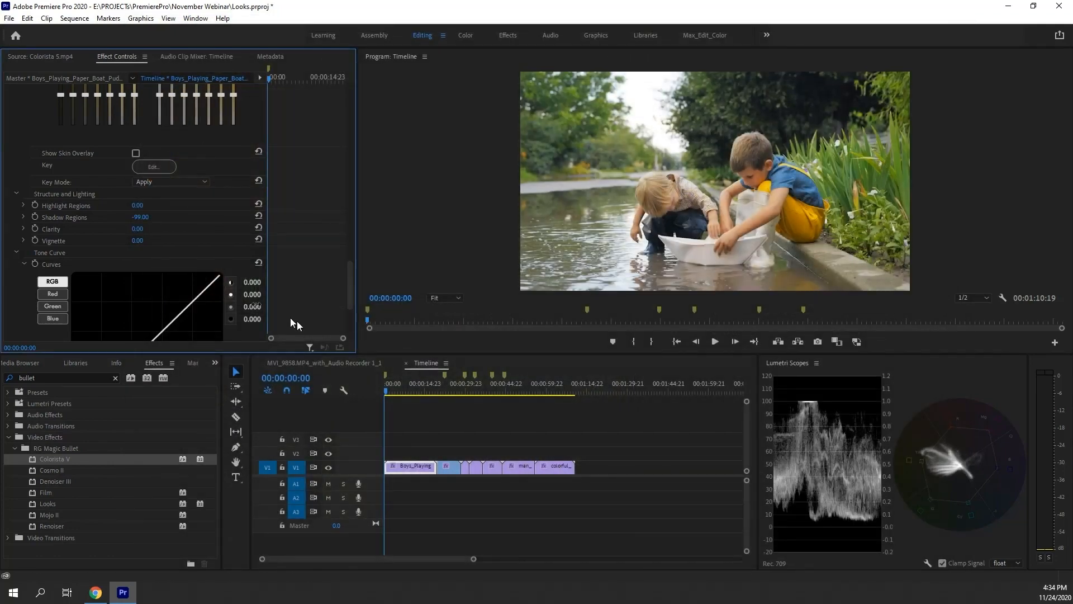
pyautogui.click(190, 183)
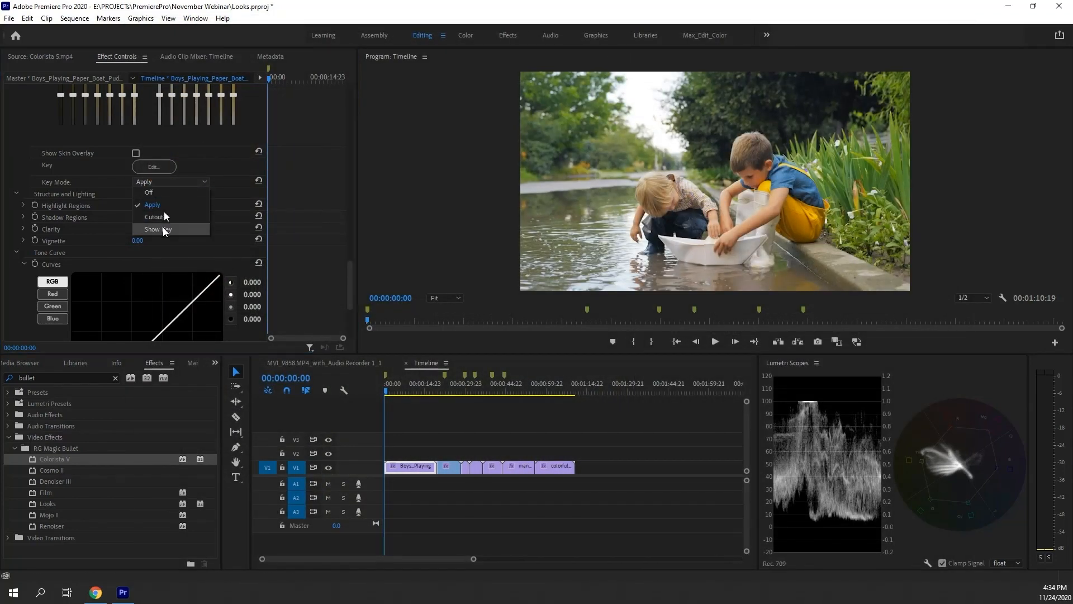
pyautogui.moveTo(349, 277); pyautogui.dragTo(350, 205)
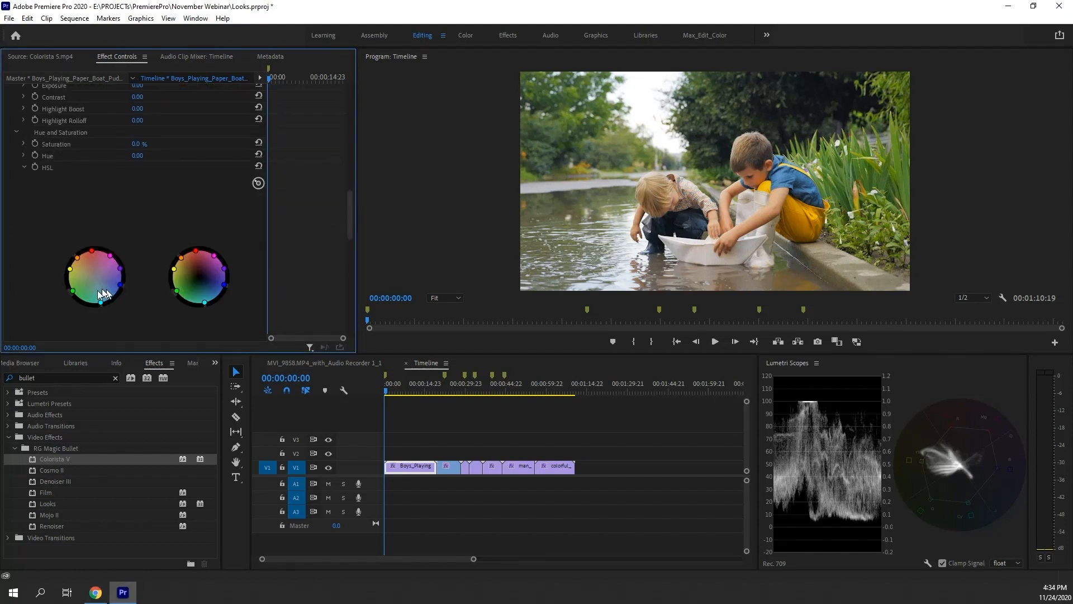
pyautogui.moveTo(70, 269)
pyautogui.mouseDown()
pyautogui.moveTo(79, 276)
pyautogui.moveTo(67, 272)
pyautogui.mouseUp()
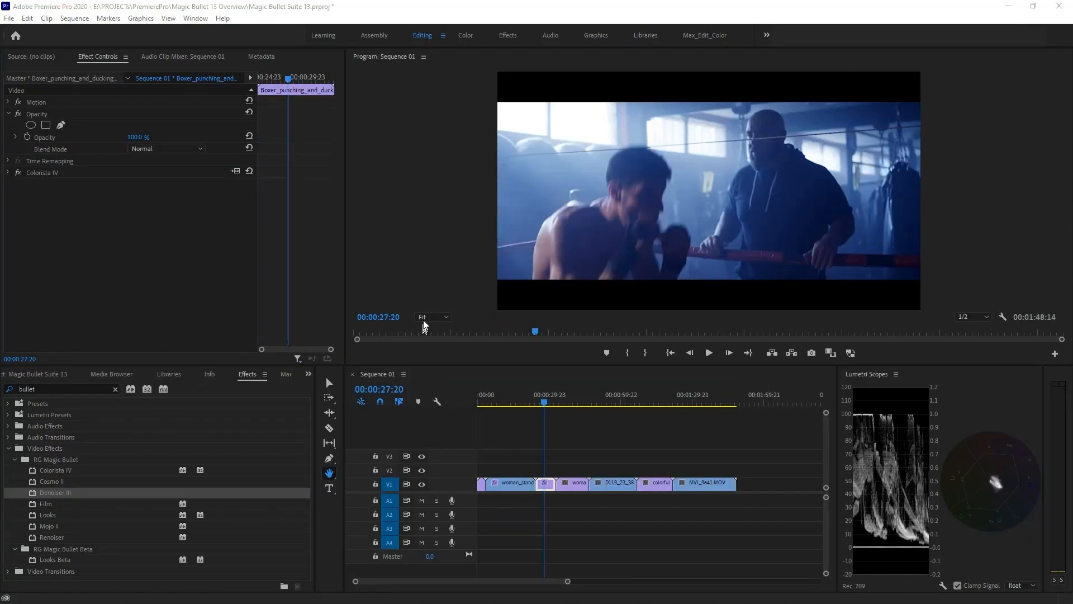
# Zoom the program monitor of the boxing sequence to 150%
pyautogui.click(432, 317)
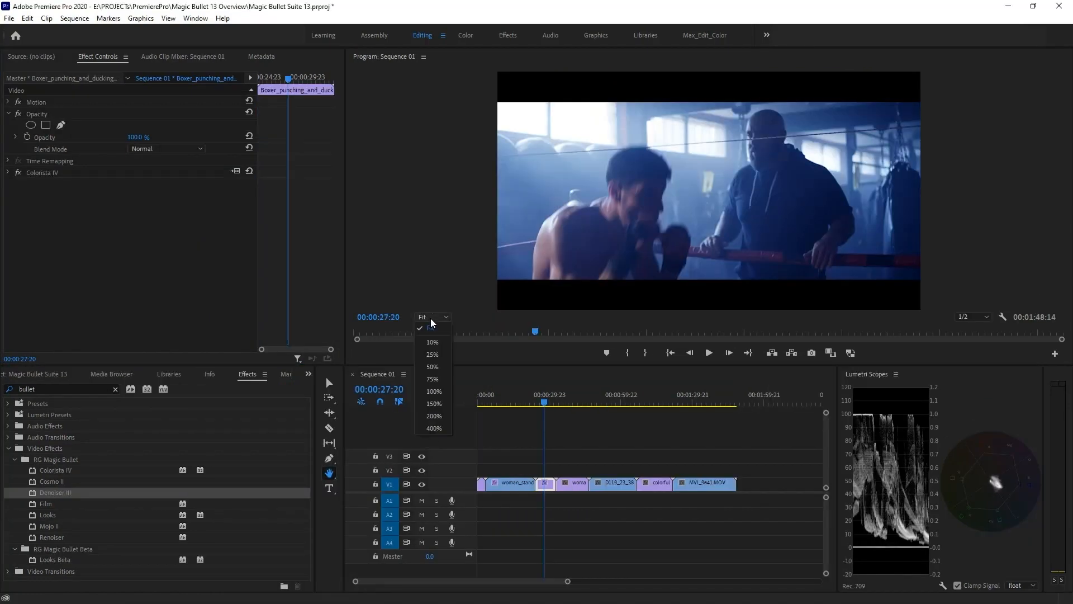
pyautogui.click(434, 403)
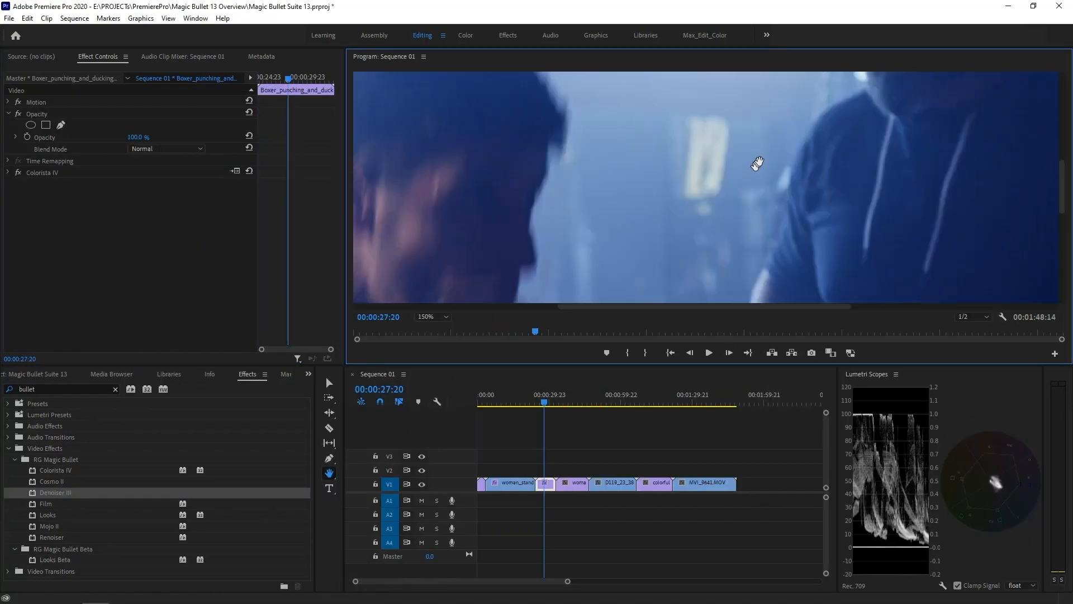
# Apply Denoiser III to the boxing clip, setting Reduce Noise to 67.3 and Smooth Colors to 78.4
pyautogui.moveTo(758, 163); pyautogui.dragTo(646, 342)
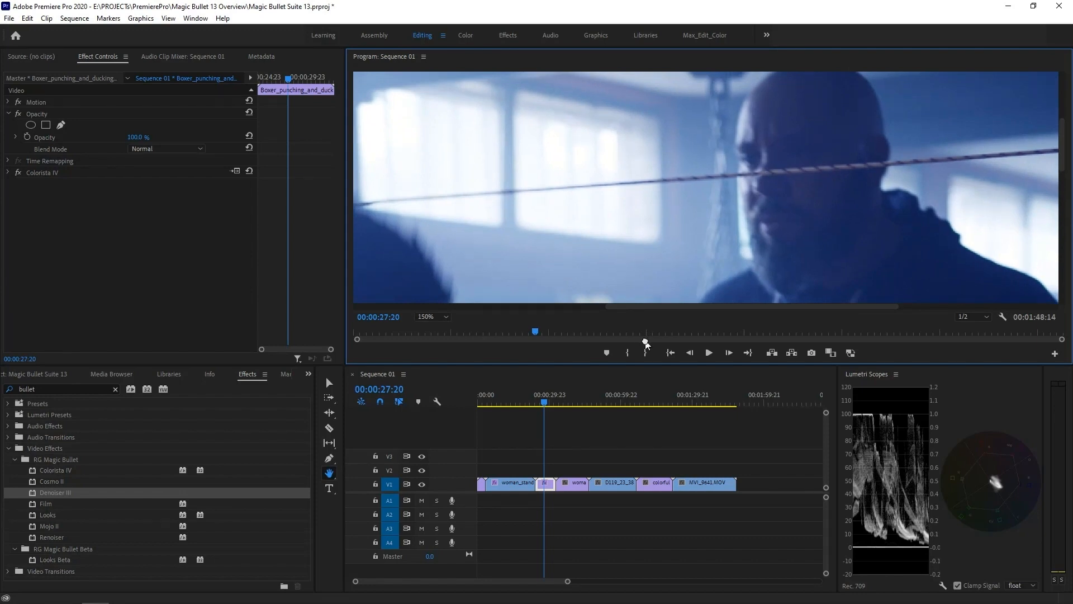
pyautogui.moveTo(53, 492); pyautogui.dragTo(71, 173)
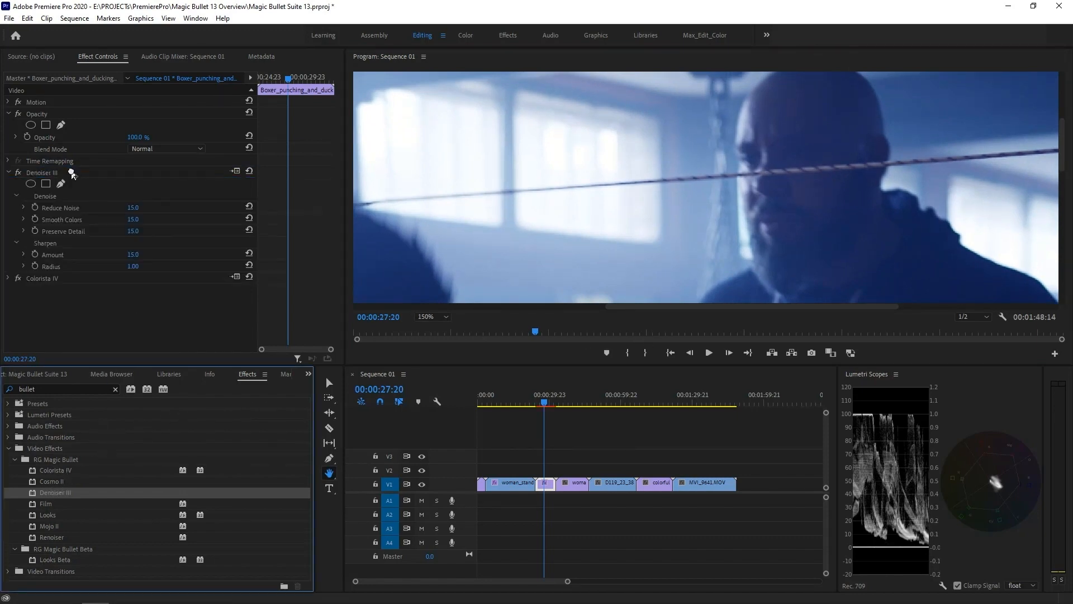
pyautogui.click(23, 209)
pyautogui.moveTo(58, 229); pyautogui.dragTo(171, 229)
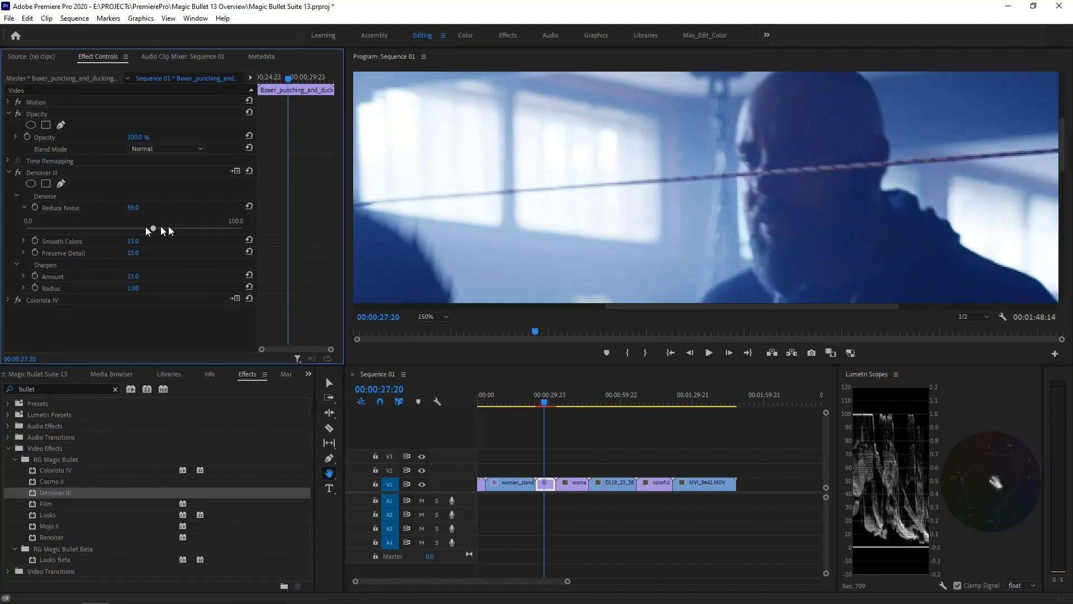
pyautogui.click(24, 241)
pyautogui.moveTo(58, 262); pyautogui.dragTo(195, 263)
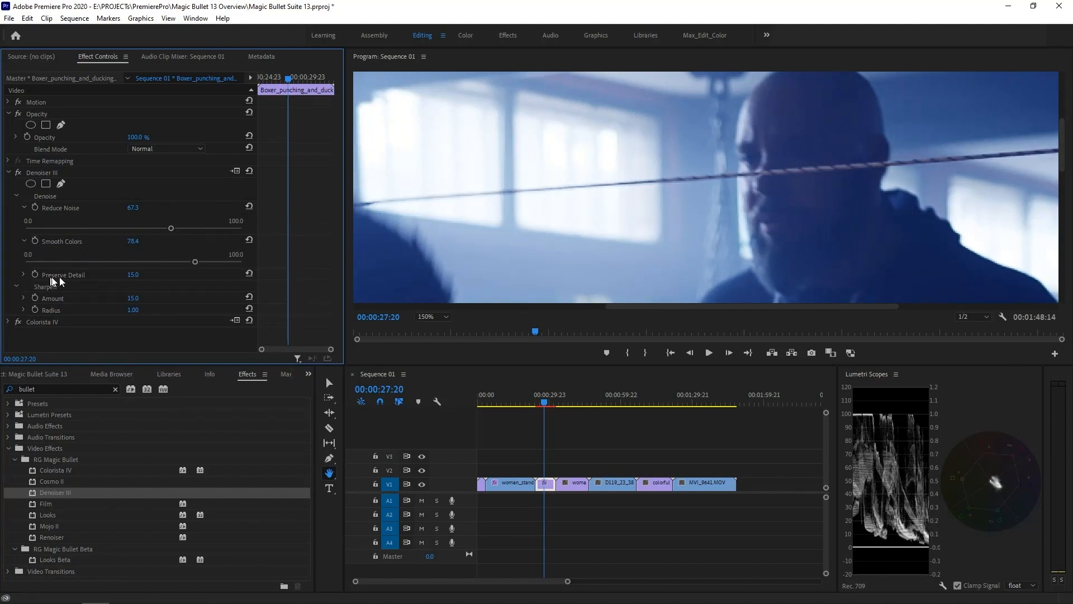
pyautogui.click(24, 208)
pyautogui.click(24, 219)
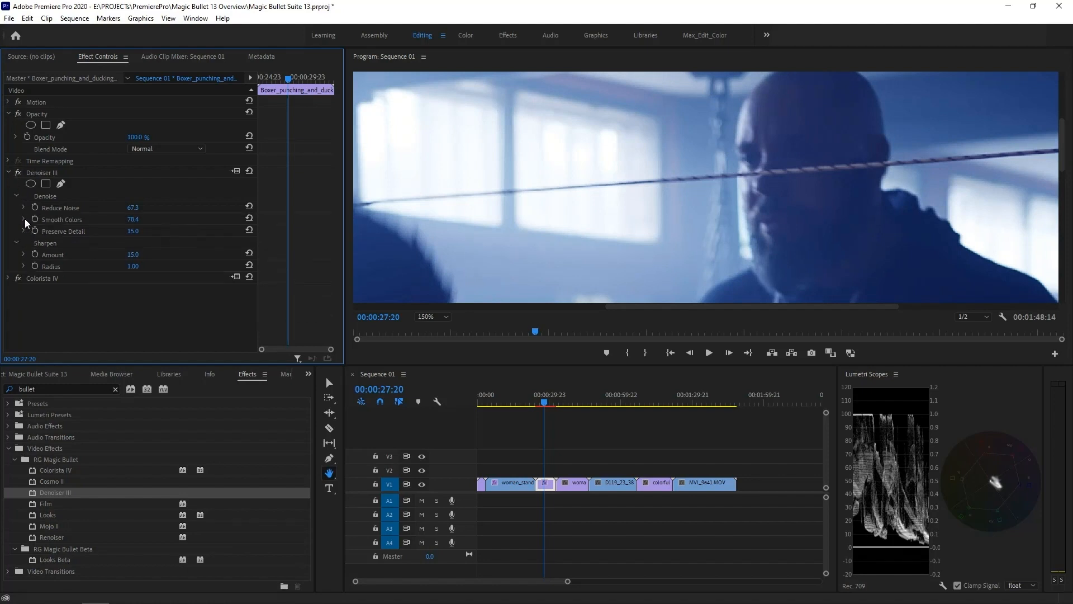
# Toggle the Denoiser III effect off and on to compare the clip before and after
pyautogui.click(18, 172)
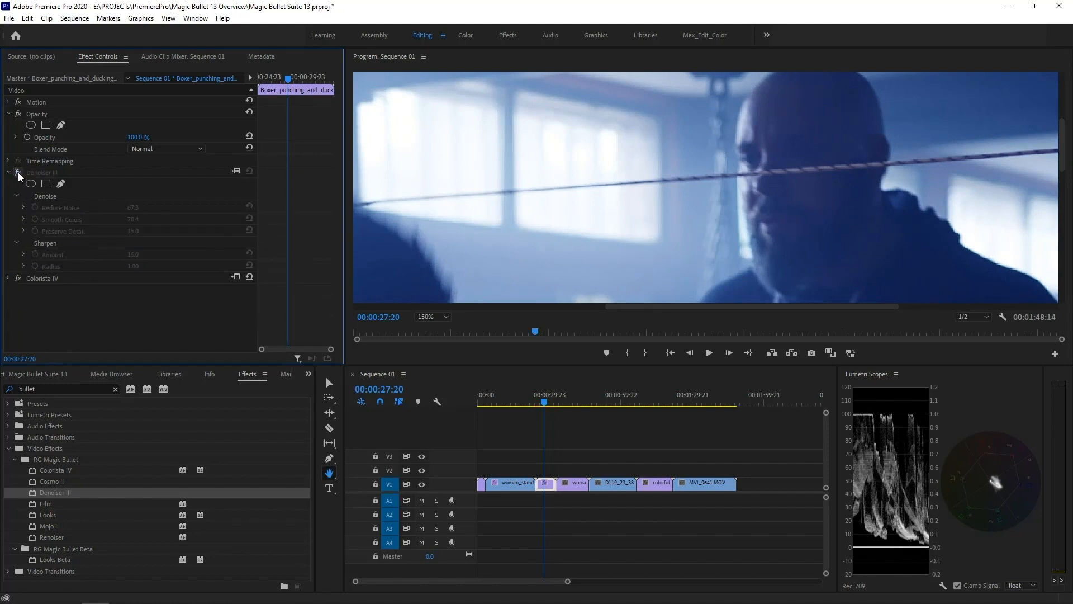
pyautogui.click(18, 173)
pyautogui.click(18, 173)
pyautogui.click(18, 172)
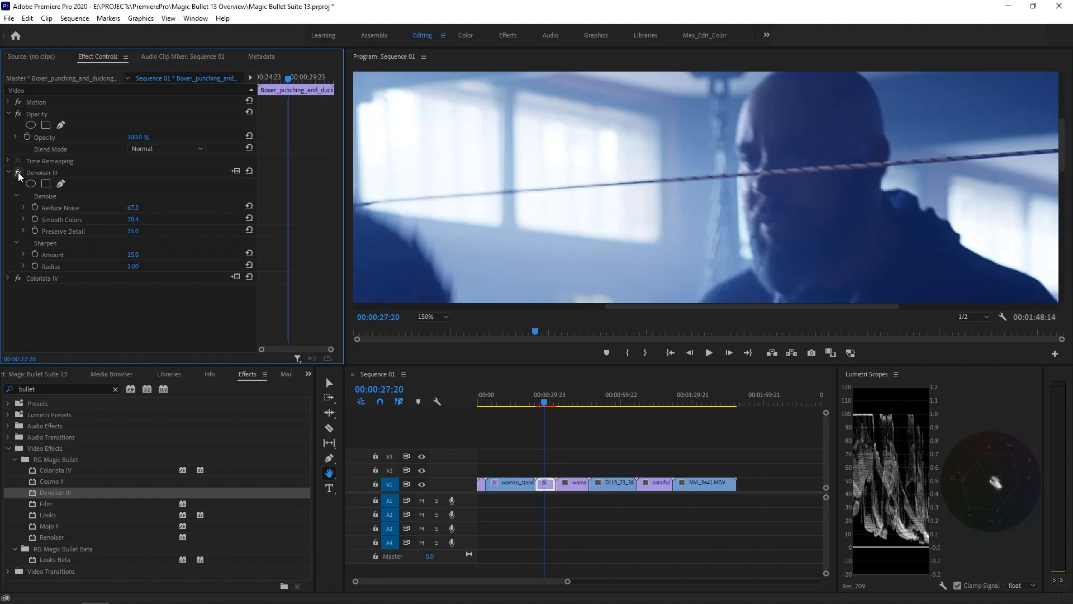
# Set the program monitor zoom to Fit and play the boxing clip to review the denoising
pyautogui.click(447, 320)
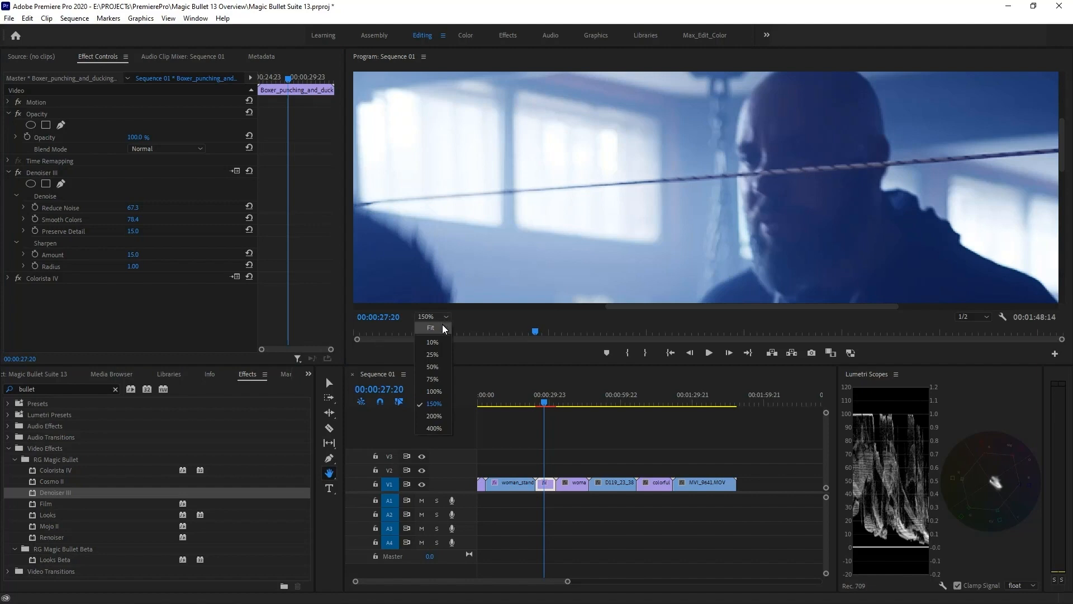
pyautogui.click(442, 326)
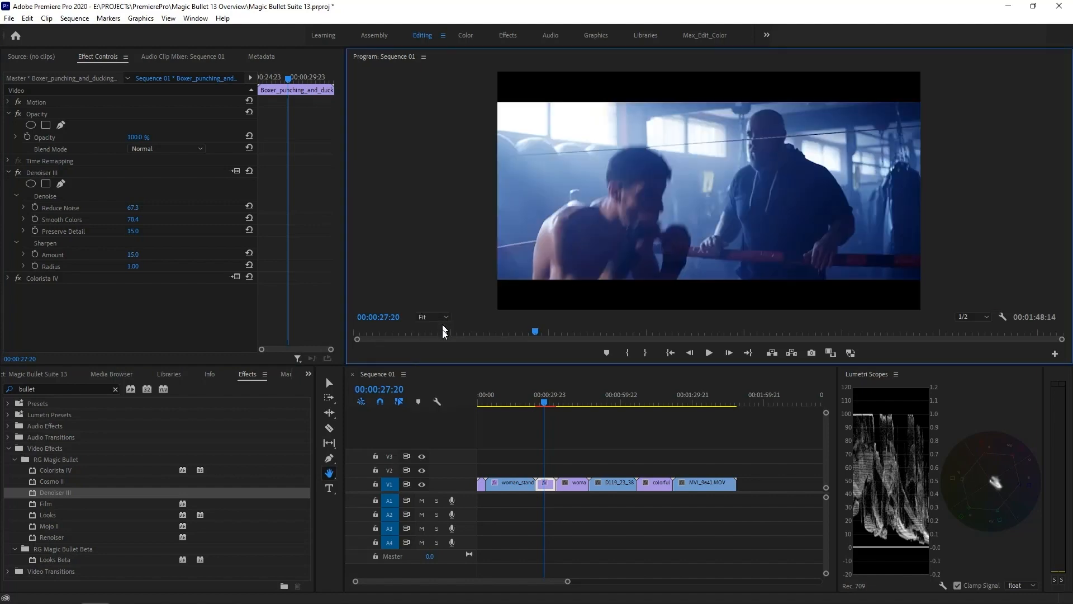
pyautogui.click(546, 407)
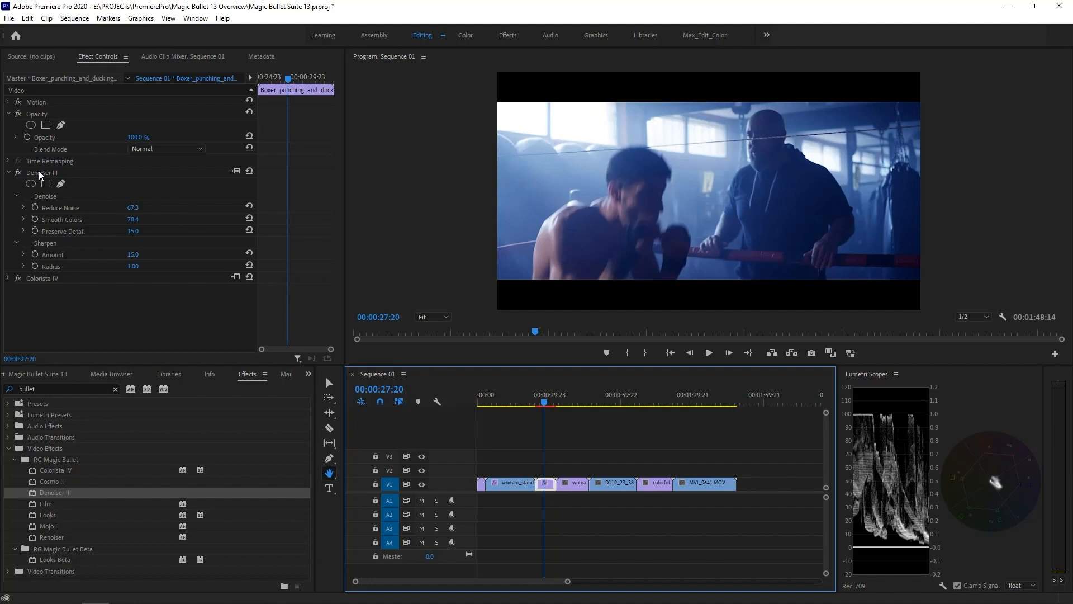
pyautogui.click(17, 173)
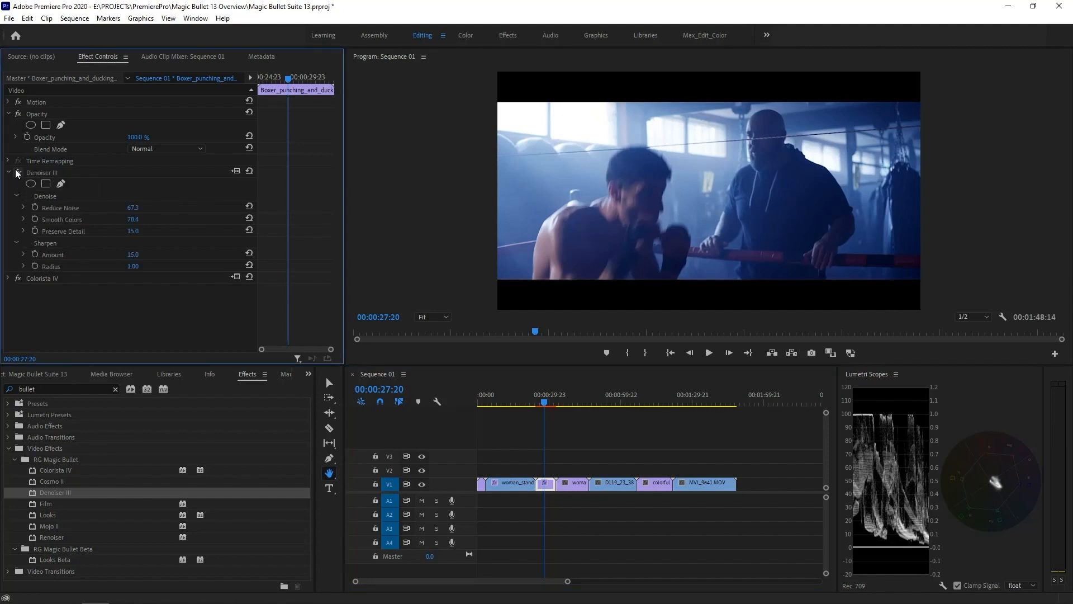
pyautogui.click(545, 403)
pyautogui.press('space')
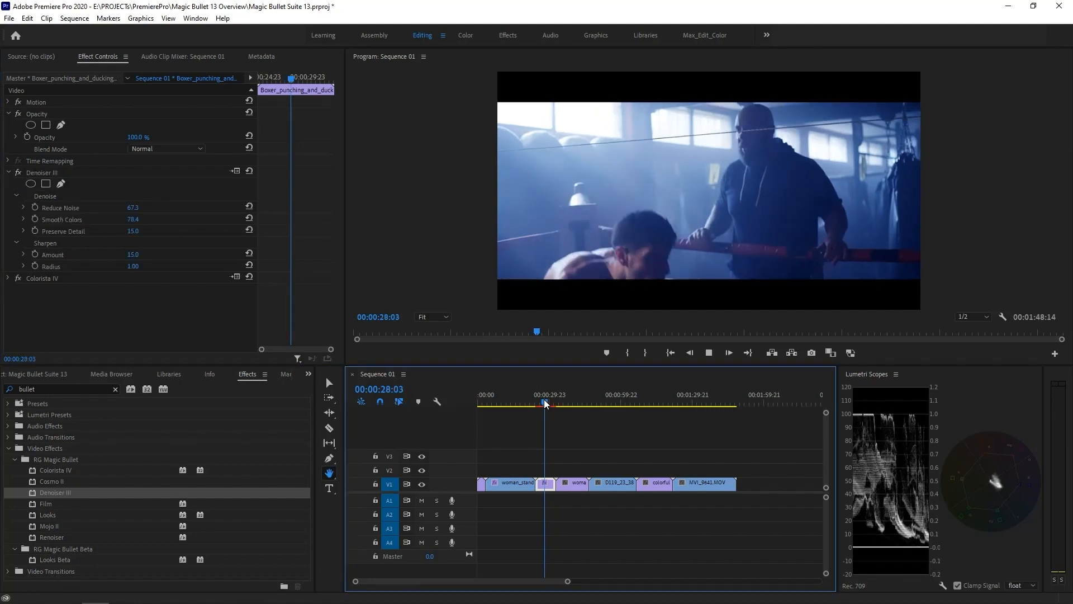
pyautogui.press('space')
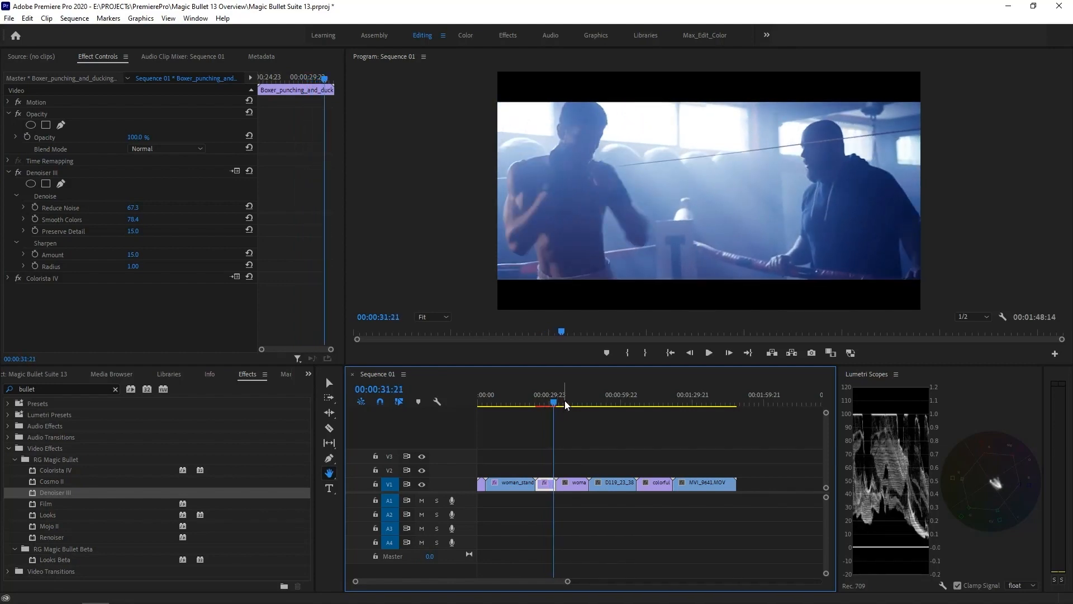
# Move to the coffee-shop clip, apply Mojo II, and set My Footage Is to Log
pyautogui.press('Down')
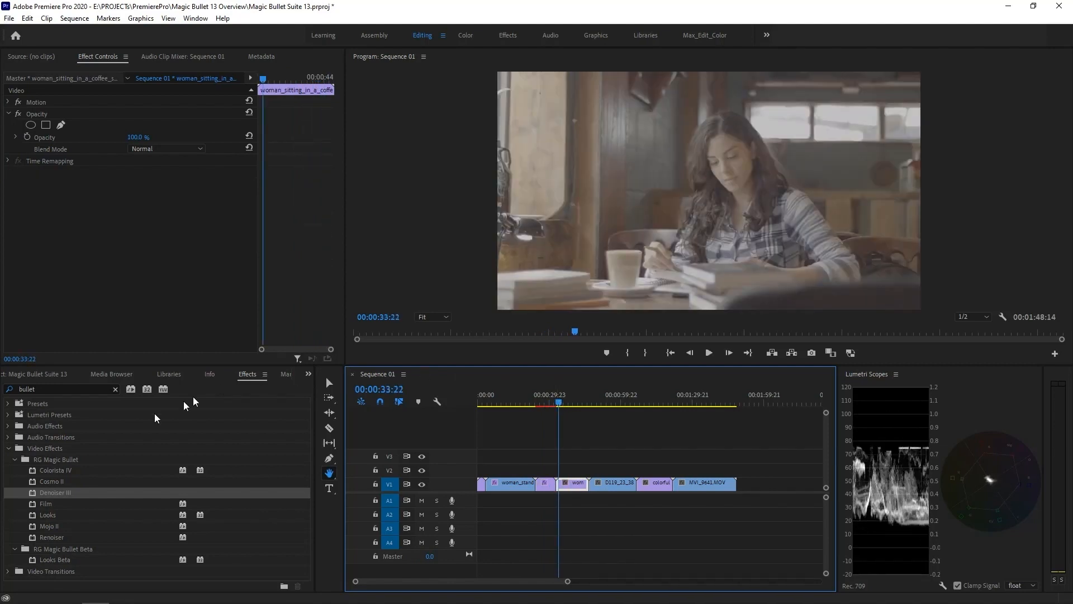
pyautogui.doubleClick(41, 530)
pyautogui.click(168, 196)
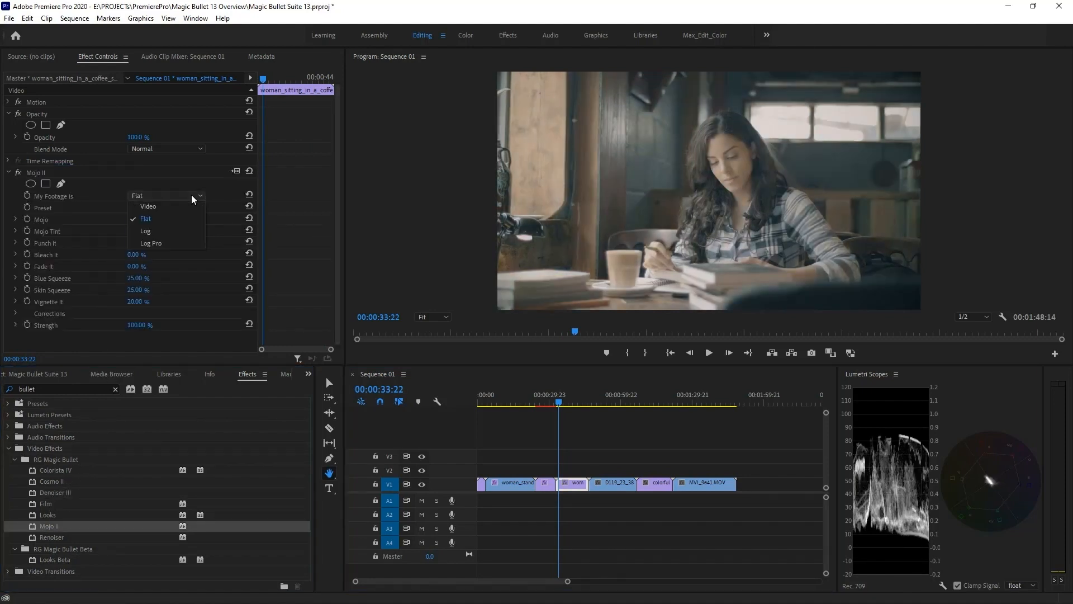
pyautogui.click(157, 234)
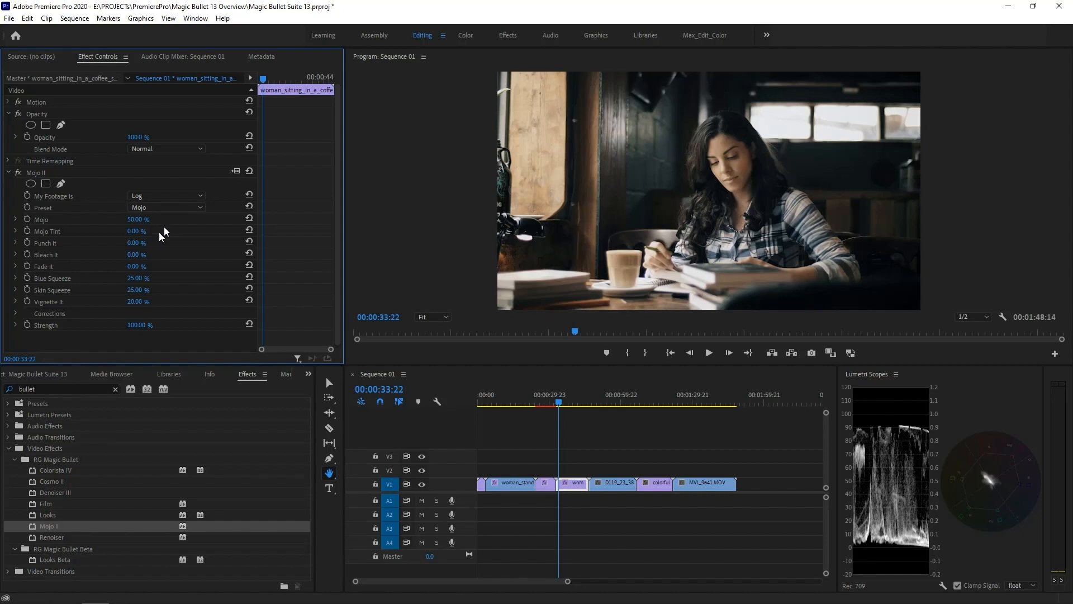
# Choose the Mojo II Optimus preset and set Mojo Tint to -81%
pyautogui.click(173, 208)
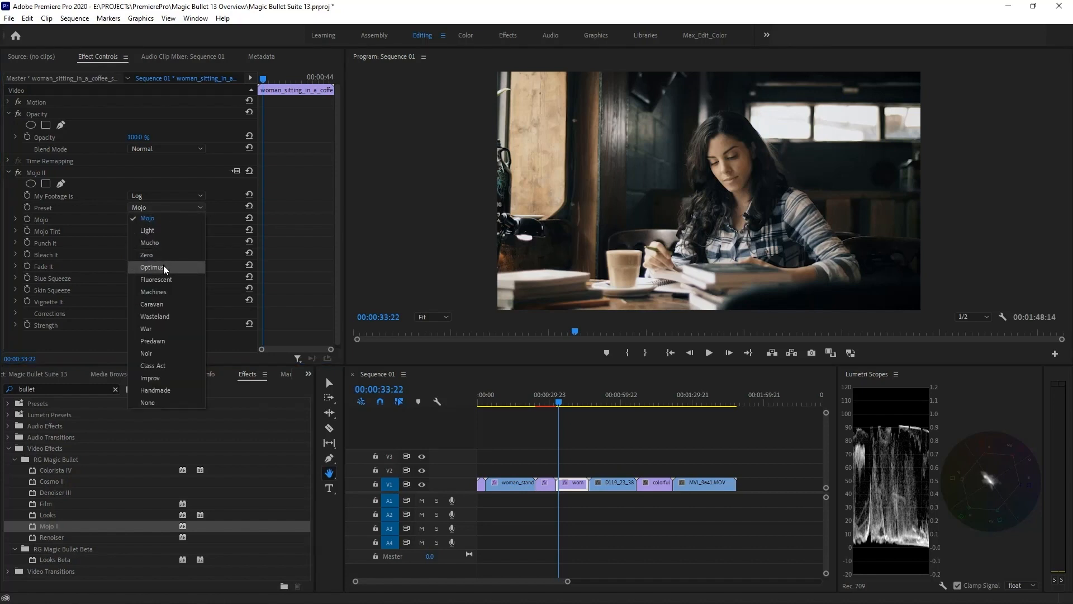
pyautogui.click(152, 267)
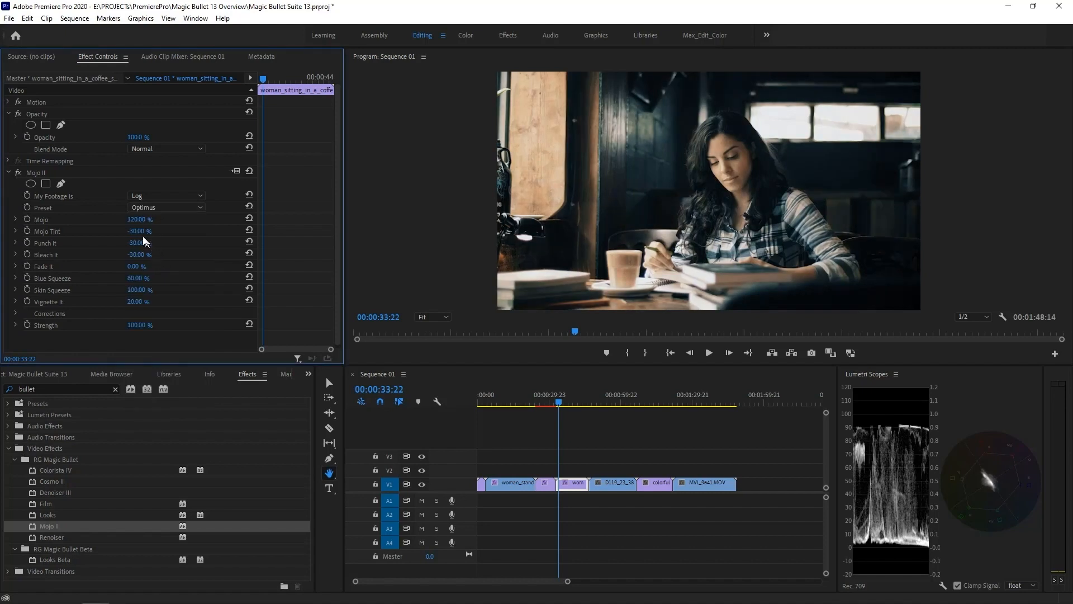
pyautogui.moveTo(137, 231)
pyautogui.mouseDown()
pyautogui.moveTo(118, 231)
pyautogui.moveTo(130, 246)
pyautogui.mouseUp()
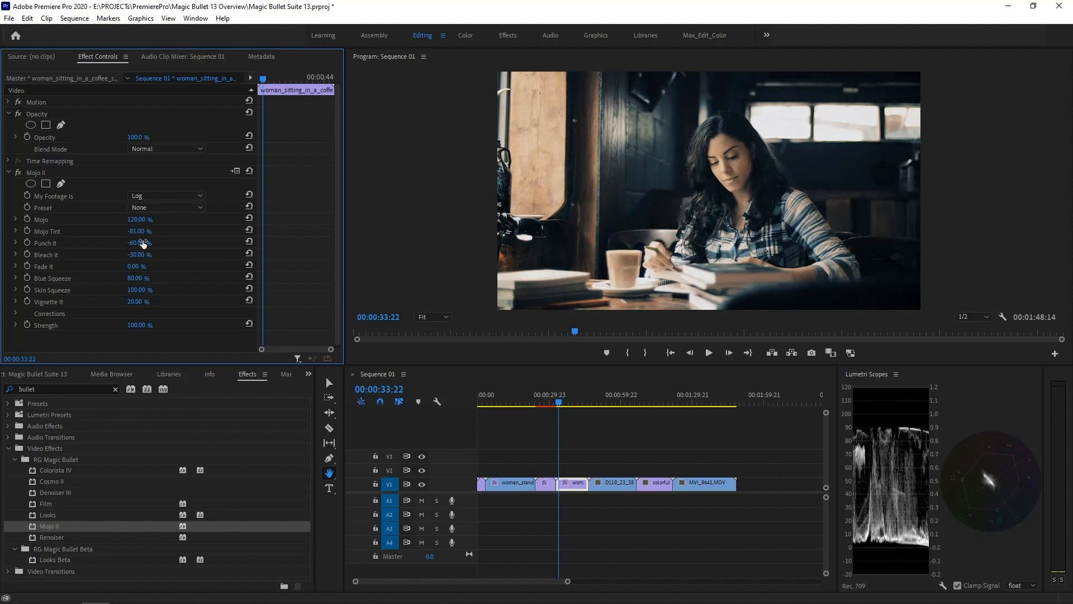
# Expand Mojo II Corrections, set Exposure to 0.70, and play back the graded clip
pyautogui.click(16, 314)
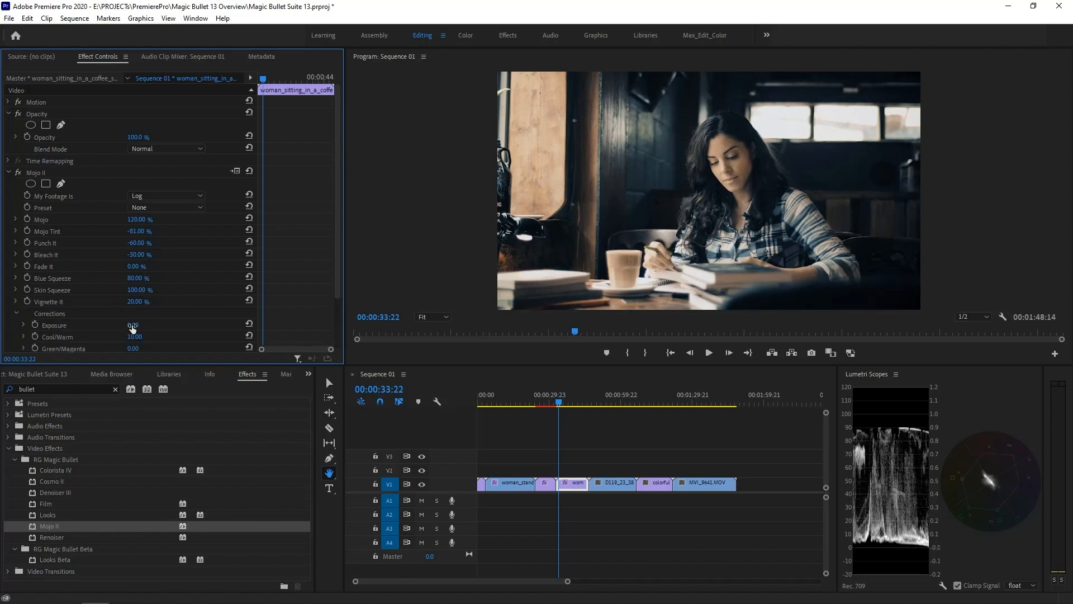
pyautogui.moveTo(132, 327); pyautogui.dragTo(146, 330)
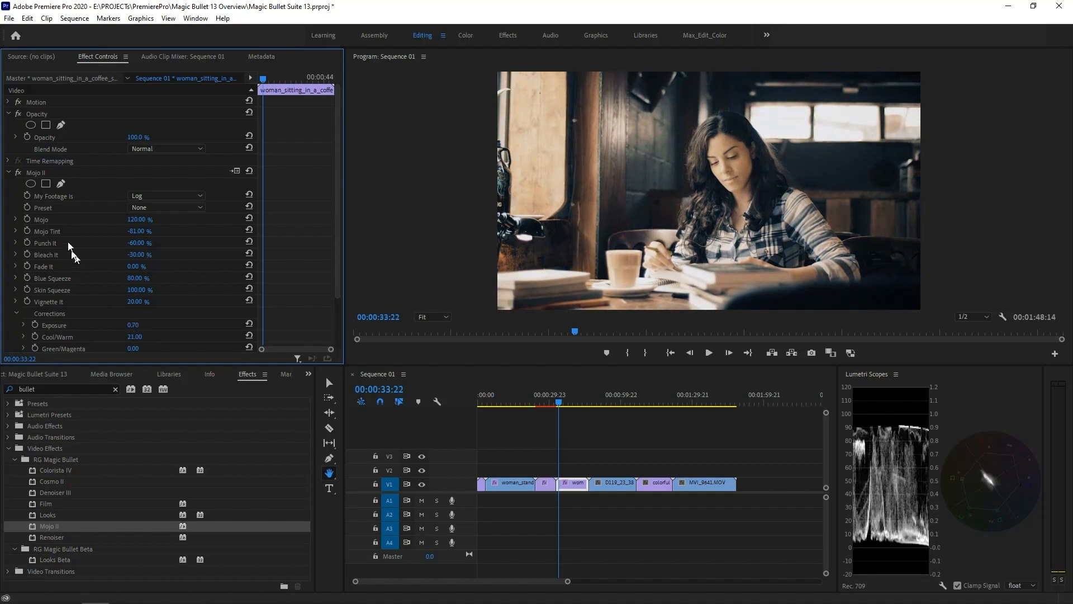
pyautogui.press('space')
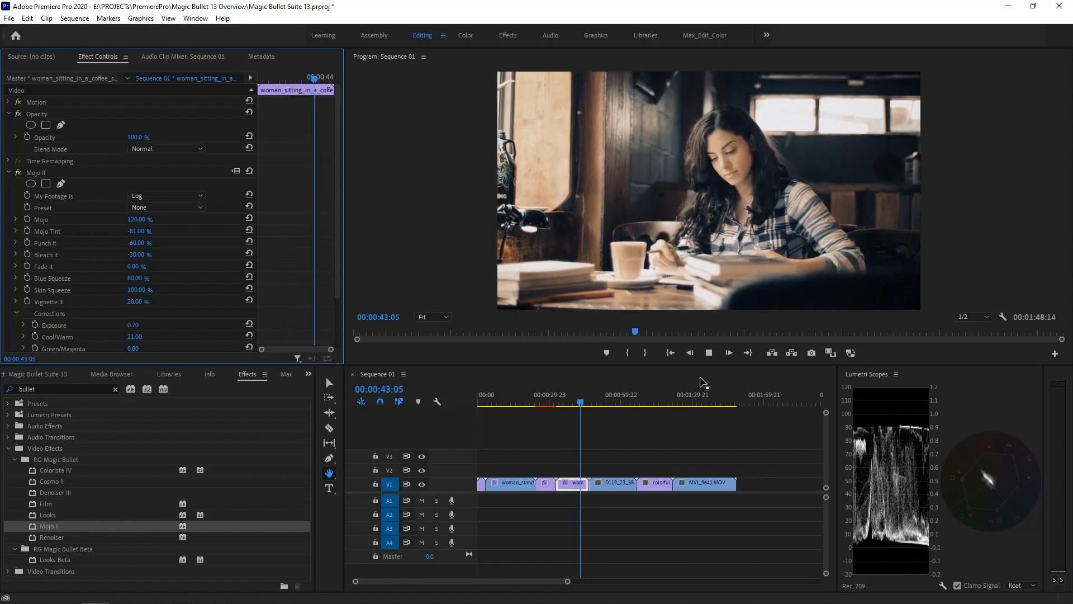
pyautogui.press('space')
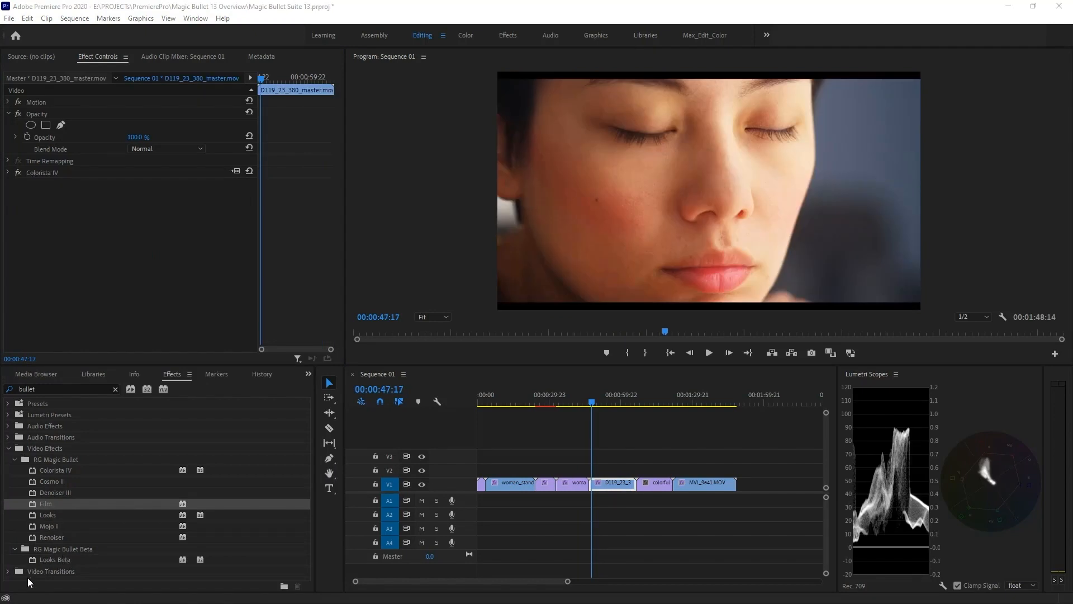
# Apply Cosmo II to the face close-up and sample her skin with the Skin Sample eyedropper
pyautogui.click(58, 482)
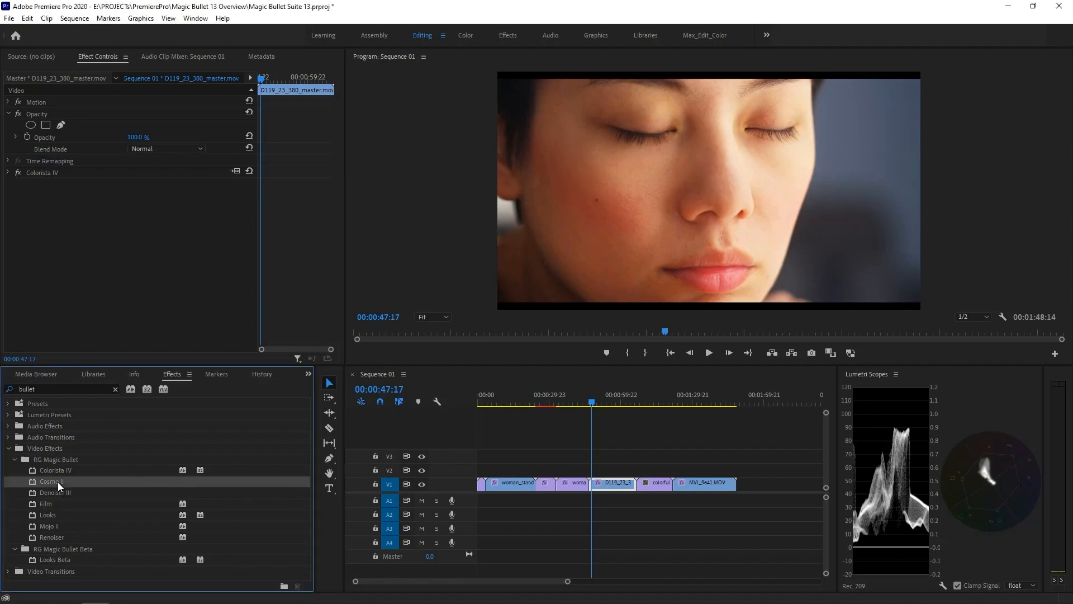
pyautogui.moveTo(59, 482); pyautogui.dragTo(103, 307)
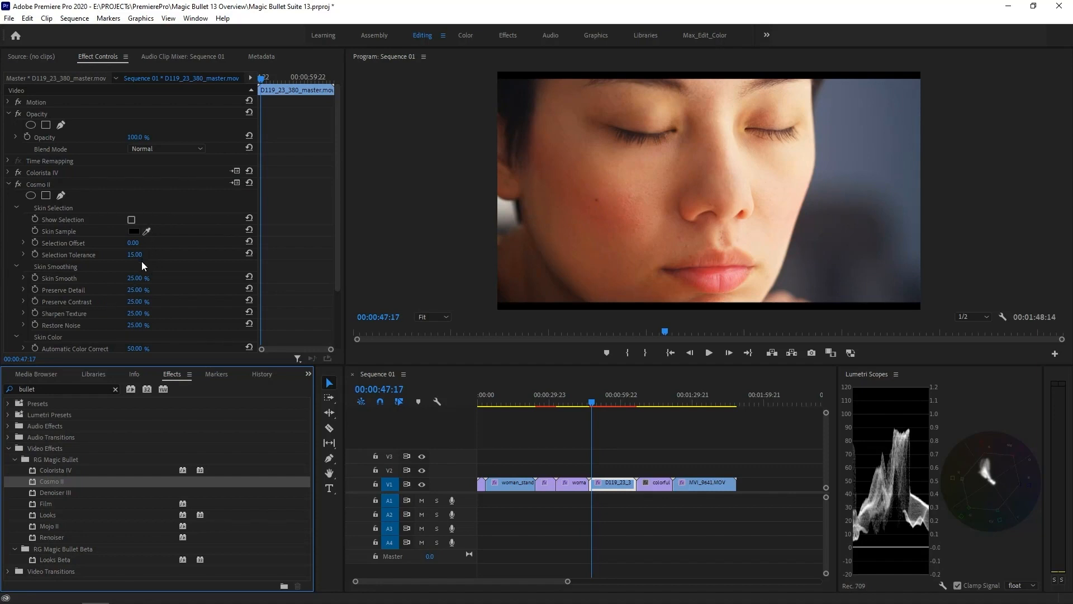
pyautogui.click(147, 230)
pyautogui.click(635, 195)
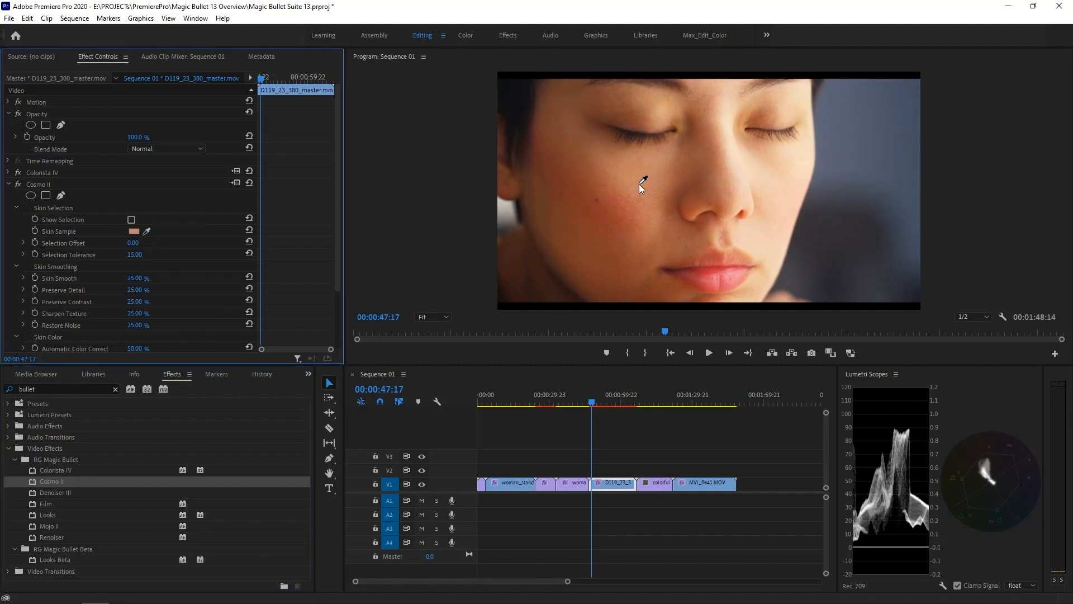
# Set Skin Smooth, Skin Yellow/Pink and Skin Color Unify to 35, then toggle Cosmo II off and on to compare
pyautogui.click(137, 278)
pyautogui.write('35')
pyautogui.scroll(-2, 143, 279)
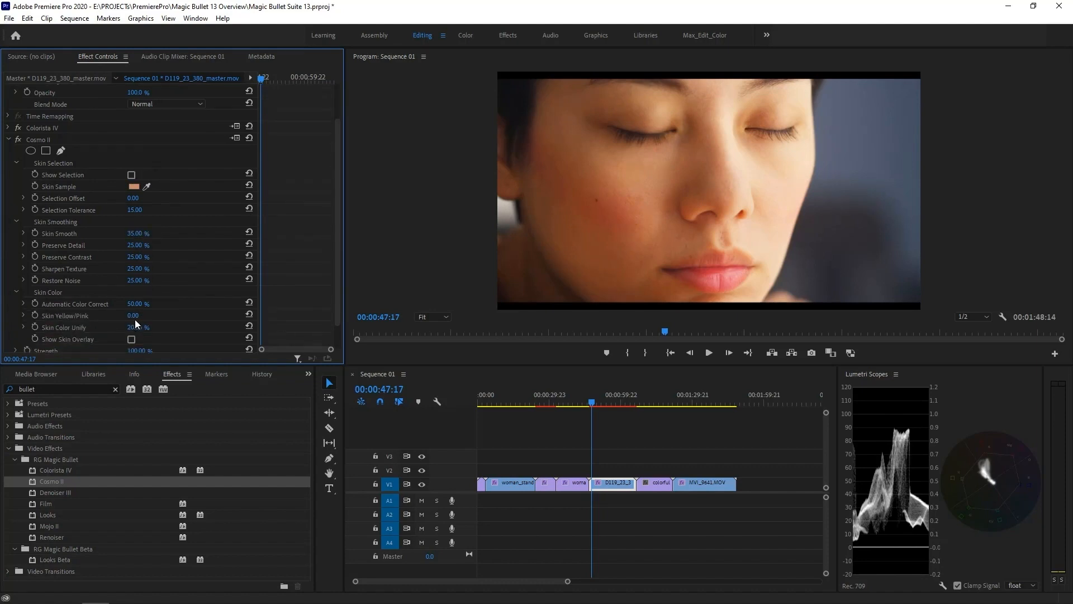
pyautogui.click(143, 313)
pyautogui.write('35')
pyautogui.click(144, 327)
pyautogui.write('35')
pyautogui.click(18, 139)
pyautogui.click(18, 139)
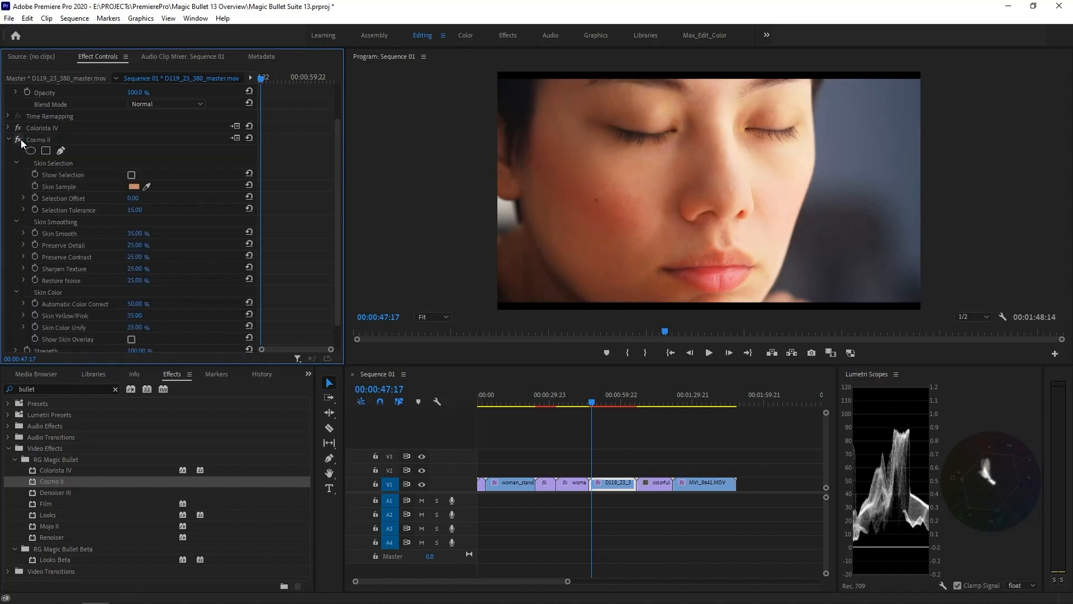
# Move to the colorful houses clip, apply the Film effect, and set My Footage Is to Log
pyautogui.click(642, 403)
pyautogui.click(48, 506)
pyautogui.moveTo(48, 506); pyautogui.dragTo(96, 293)
pyautogui.click(150, 196)
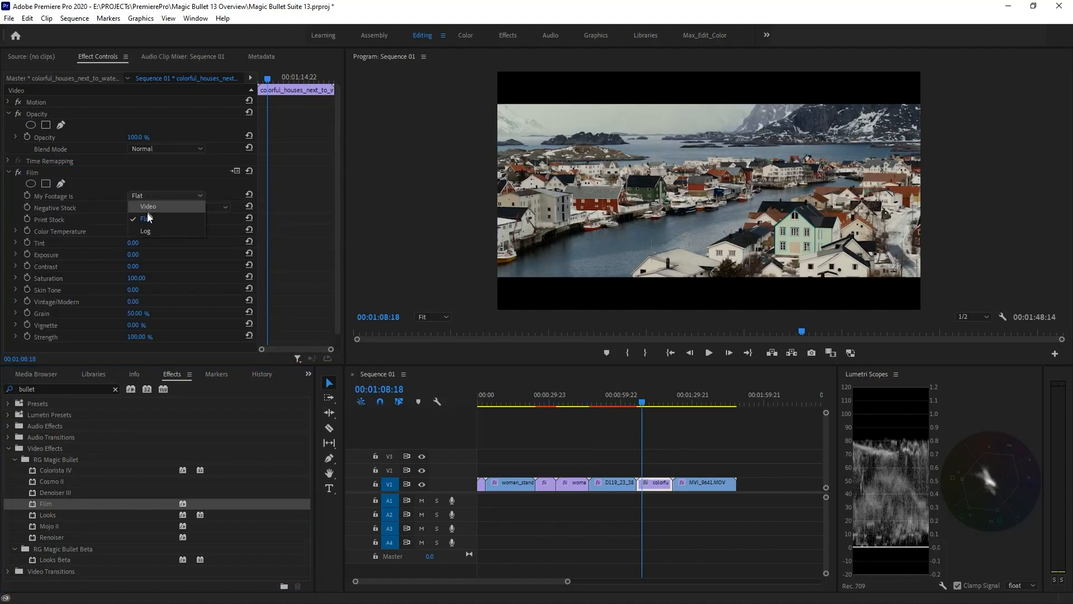
pyautogui.click(149, 231)
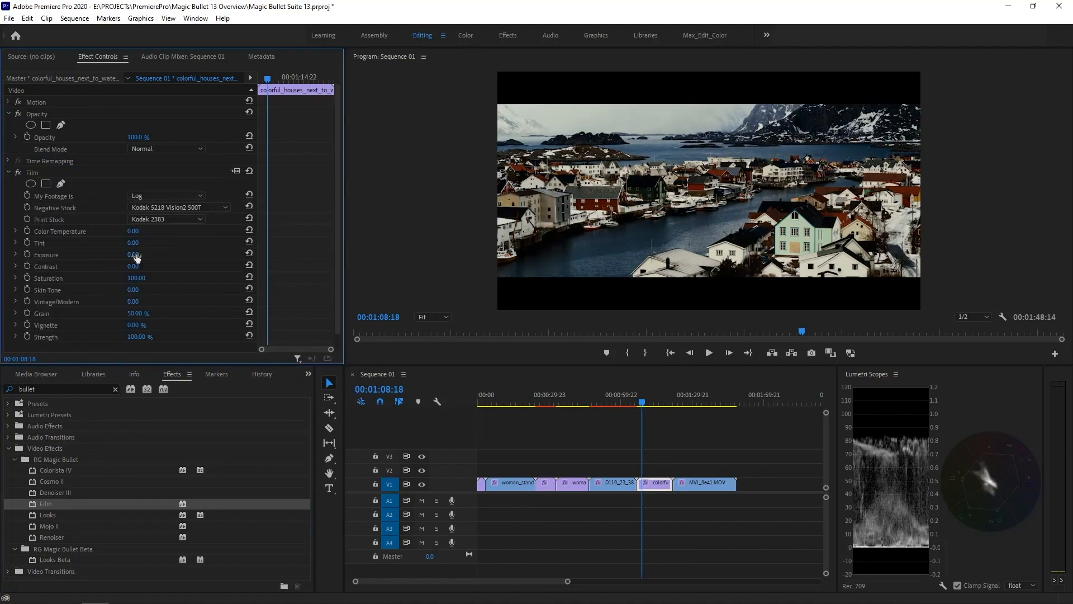
# Set the Film effect's Exposure to 0.50 and Contrast to -61.00
pyautogui.click(137, 255)
pyautogui.write('0')
pyautogui.press('Return')
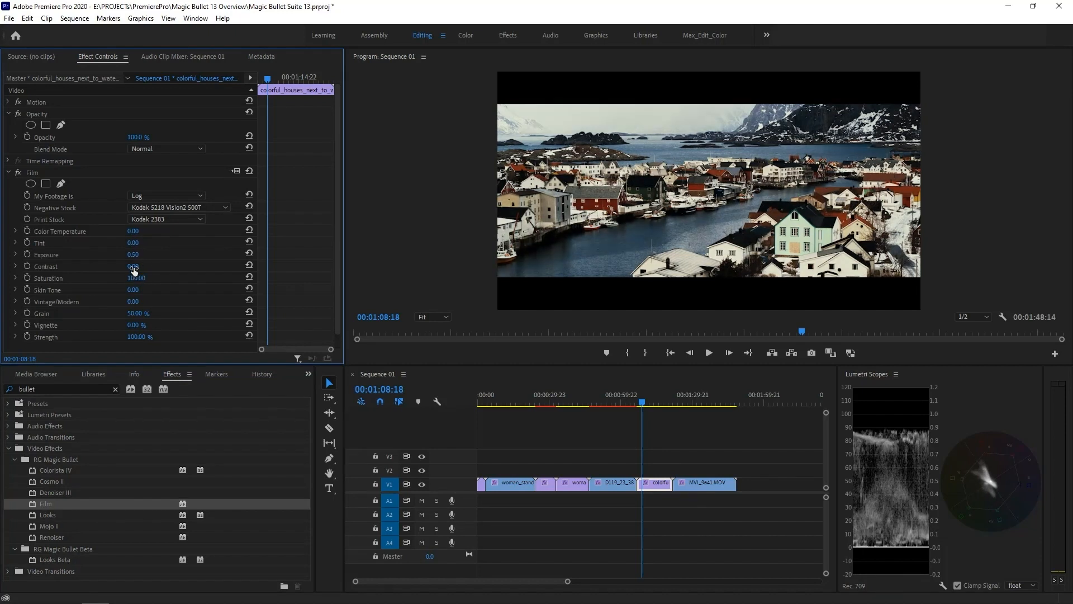
pyautogui.moveTo(135, 270)
pyautogui.mouseDown()
pyautogui.moveTo(101, 271)
pyautogui.moveTo(143, 268)
pyautogui.mouseUp()
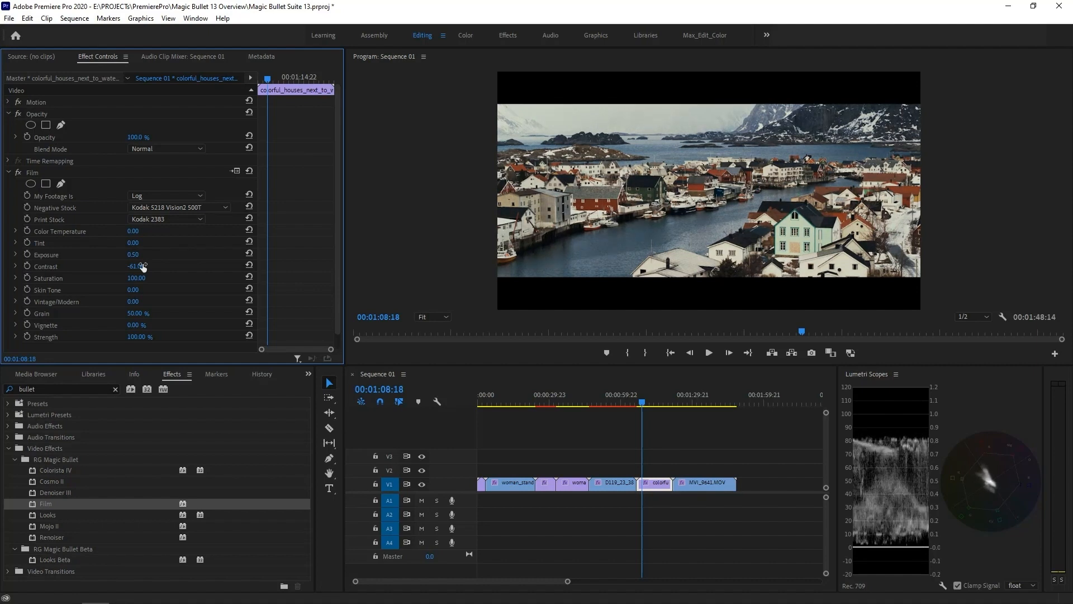
# Set the Film effect's Vignette to 30%
pyautogui.click(136, 326)
pyautogui.write('30')
pyautogui.press('Return')
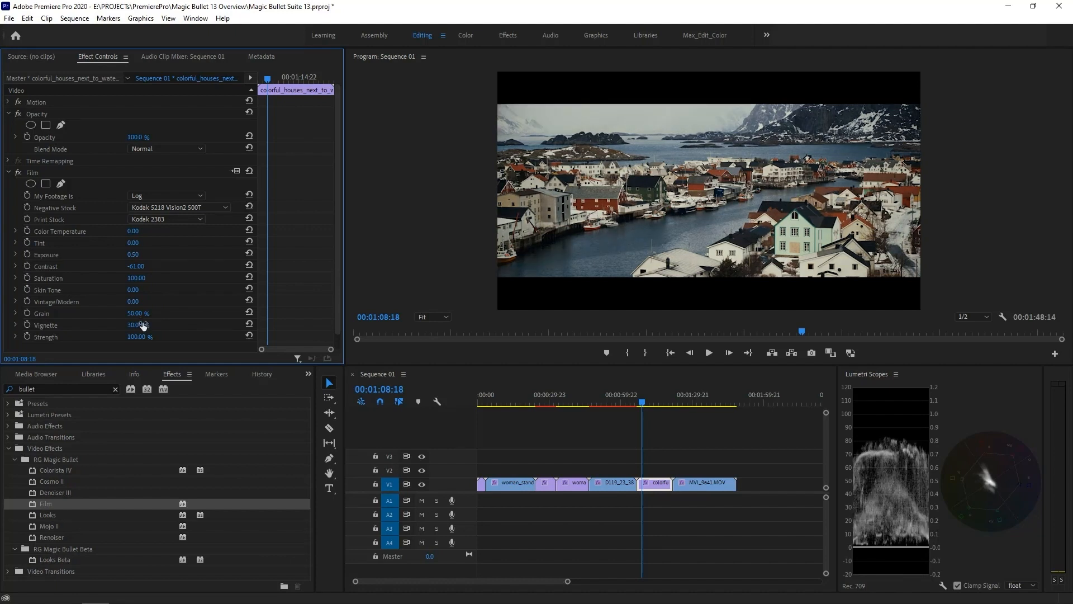
# Switch the Print Stock to Kodak 2395 and play the houses clip
pyautogui.click(226, 207)
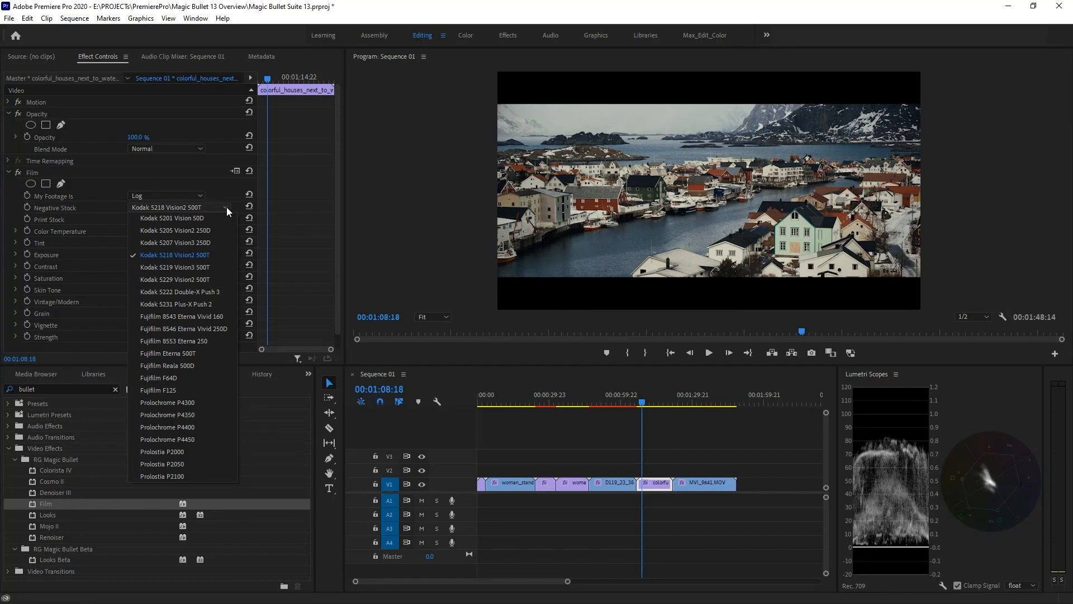
pyautogui.click(226, 207)
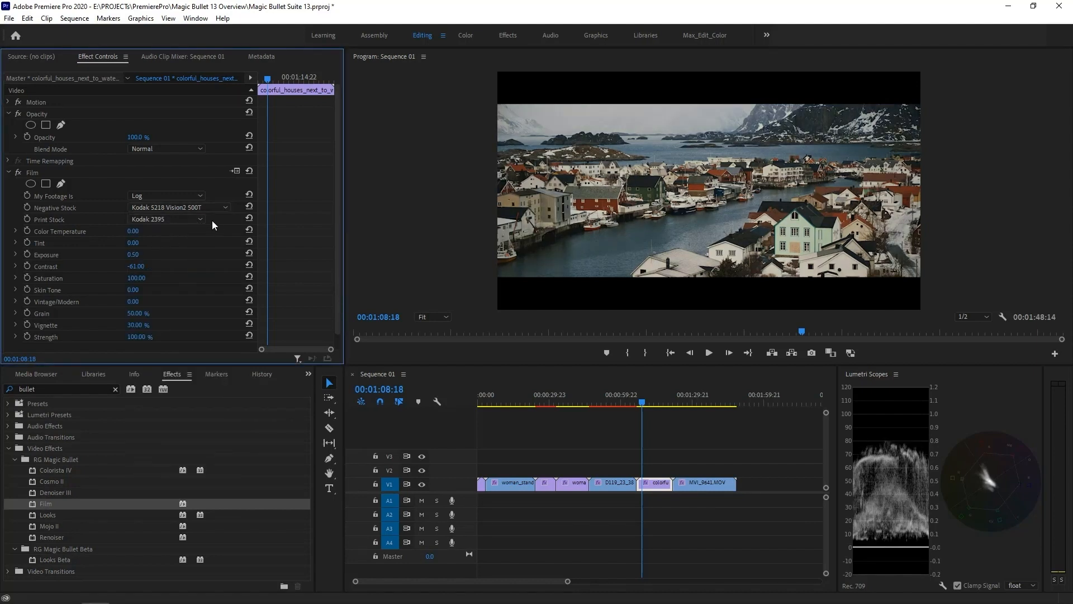
pyautogui.press('space')
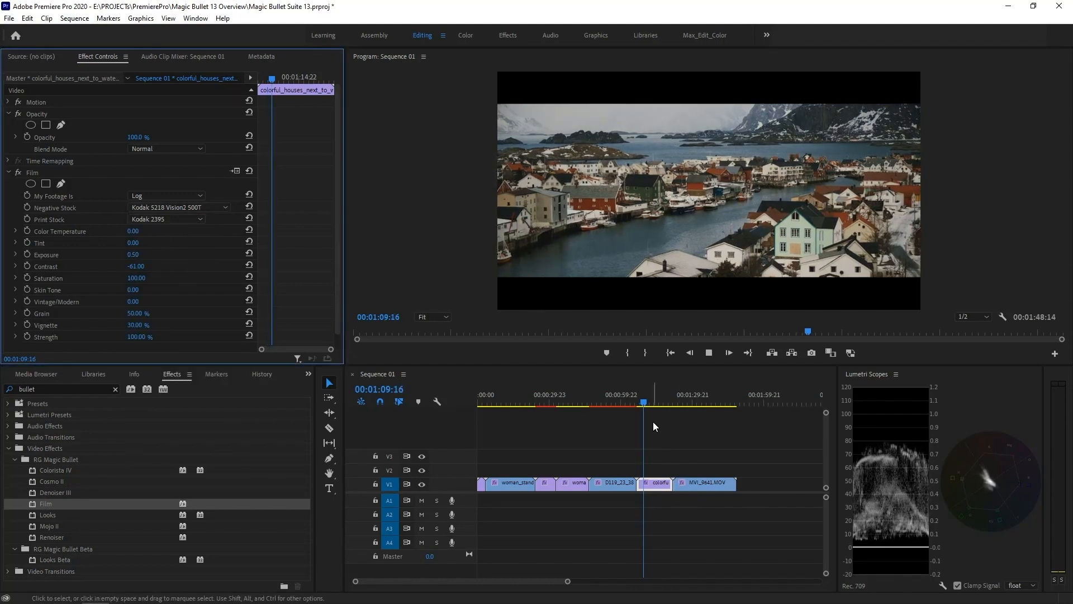
# Move to the girl clip and apply the Renoiser effect to it
pyautogui.click(685, 403)
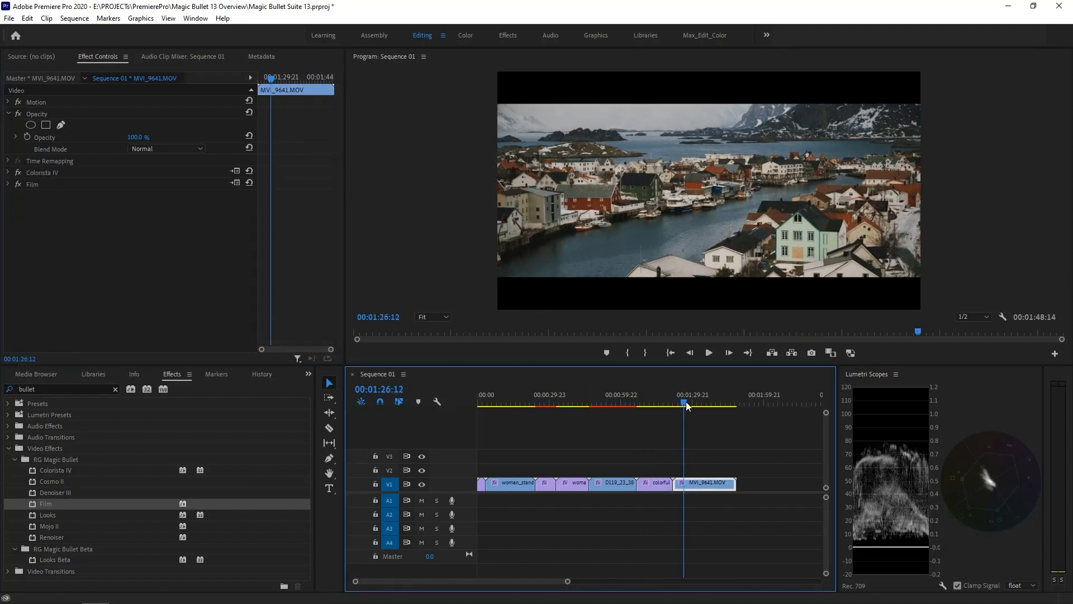
pyautogui.click(687, 401)
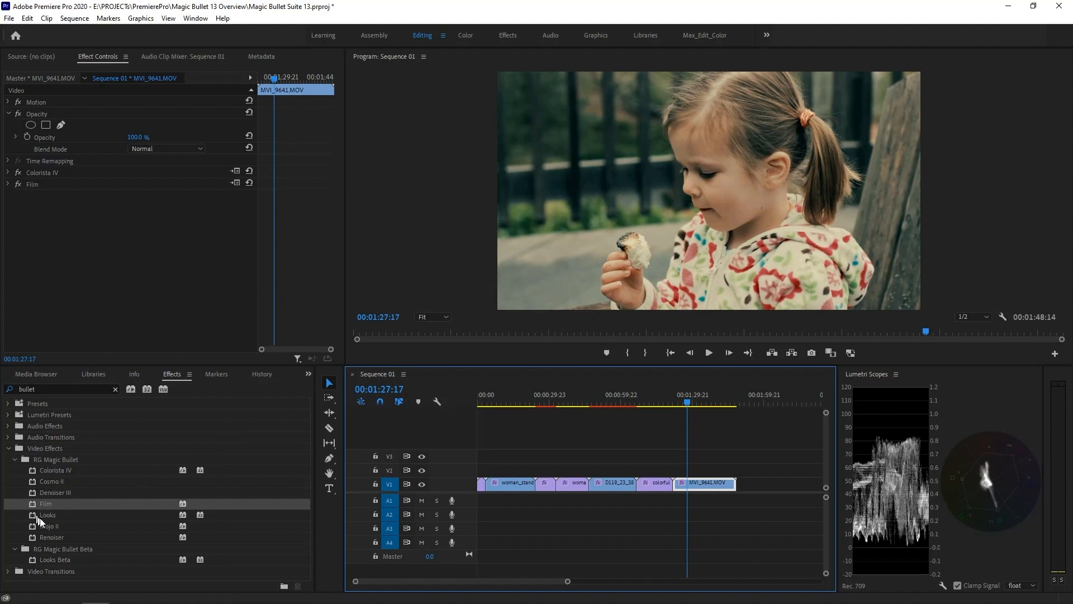
pyautogui.moveTo(52, 535); pyautogui.dragTo(134, 313)
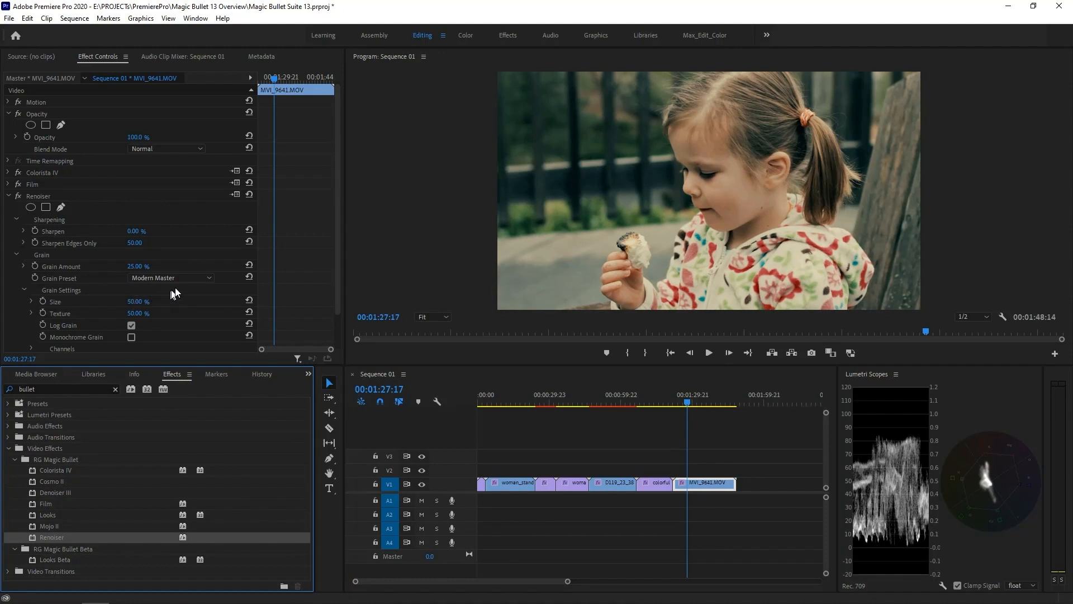
# Set the Renoiser's Grain Preset to Super 8
pyautogui.click(186, 278)
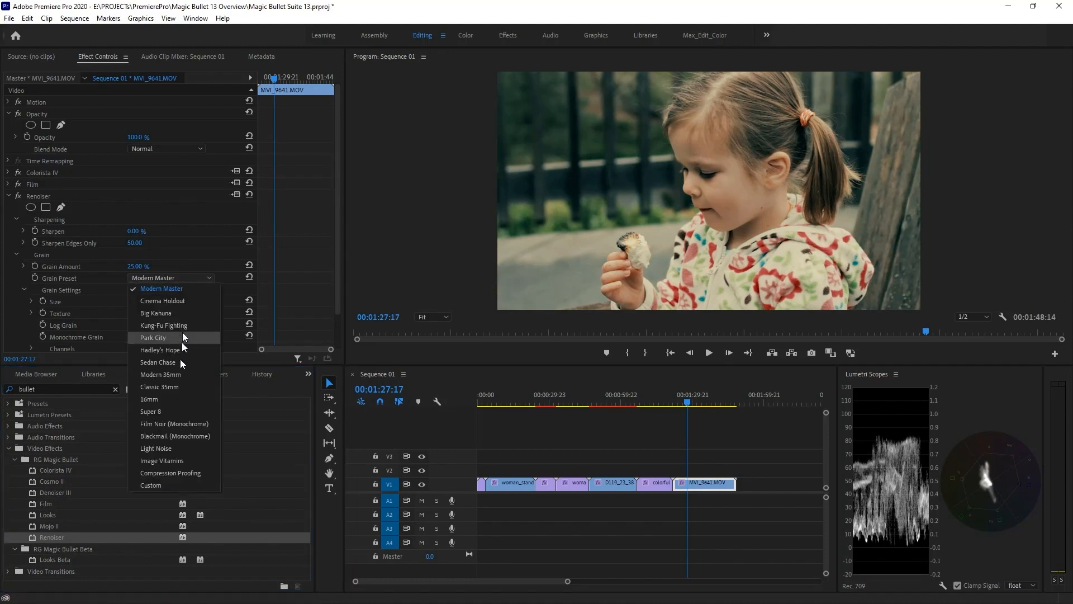
pyautogui.click(170, 412)
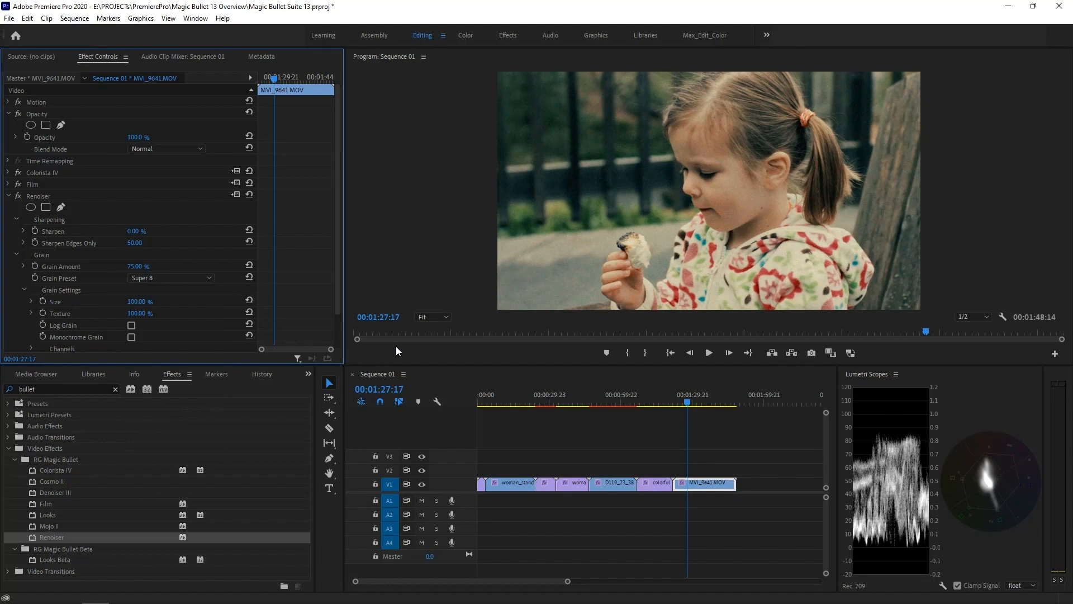
# Compare the girl's face close up at 400% with the Renoiser effect toggled off and on
pyautogui.click(425, 317)
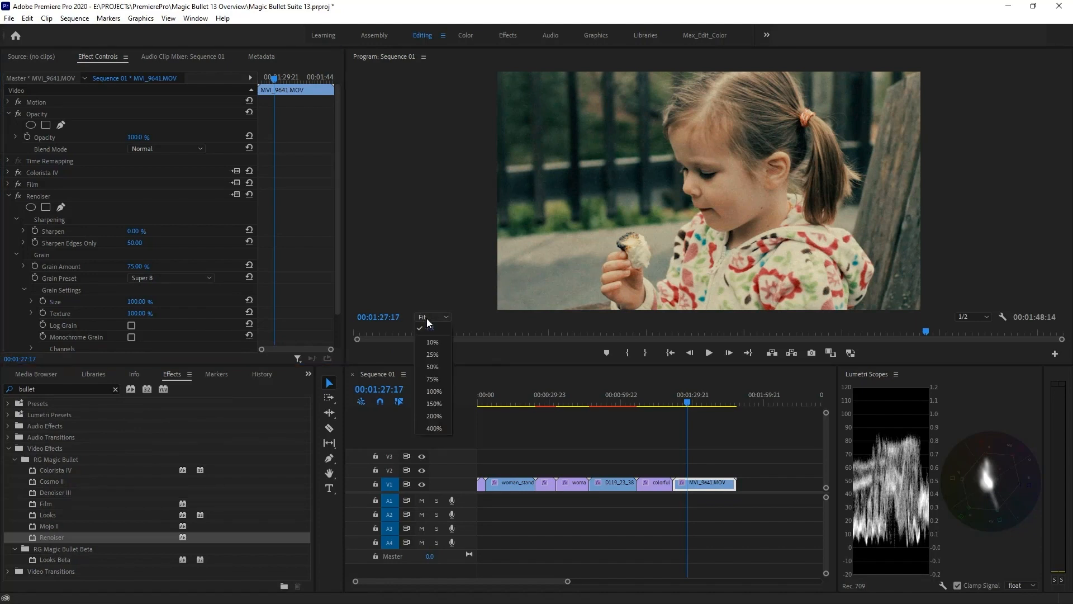
pyautogui.click(438, 427)
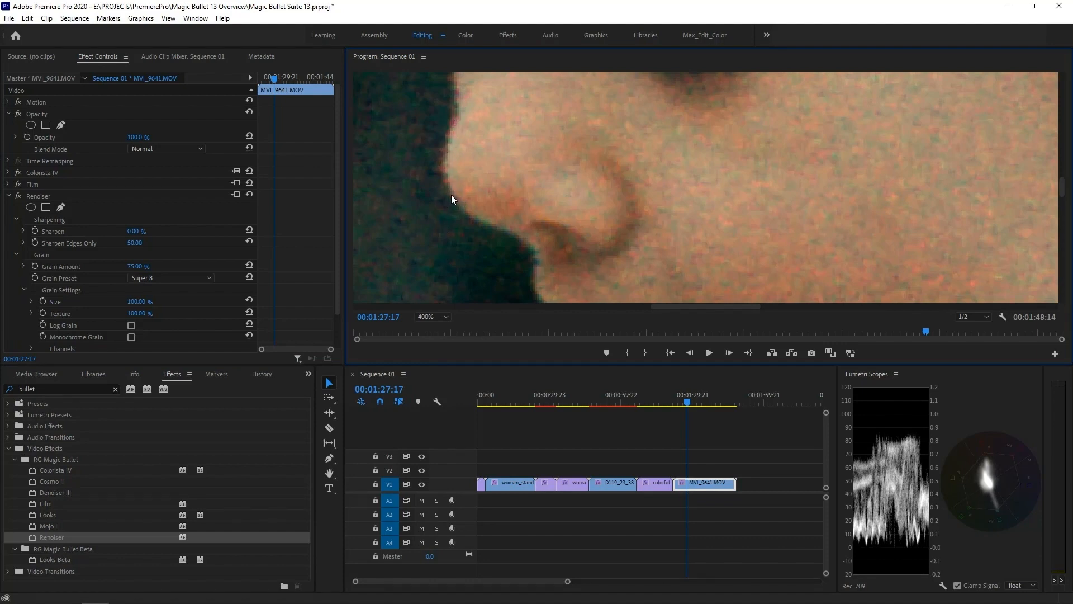
pyautogui.click(18, 195)
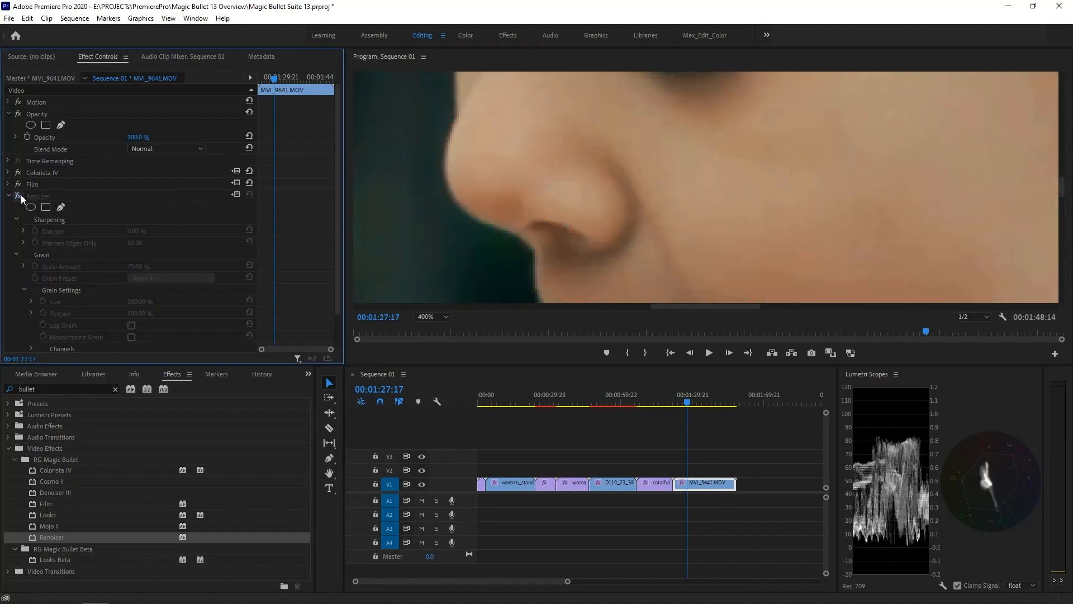
pyautogui.click(21, 195)
pyautogui.click(19, 195)
pyautogui.click(21, 195)
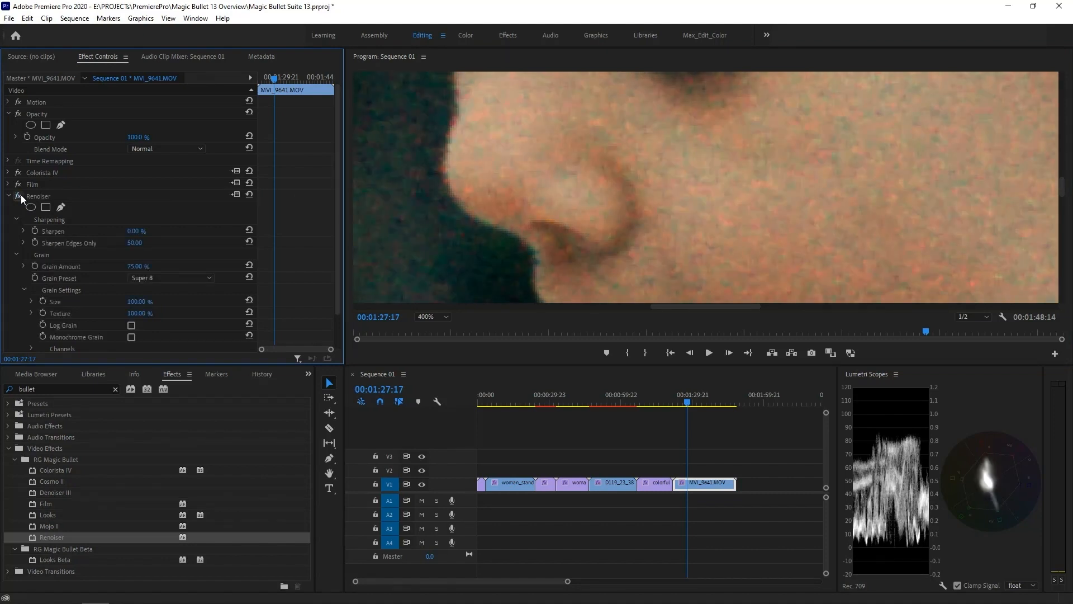
pyautogui.click(434, 316)
pyautogui.click(433, 328)
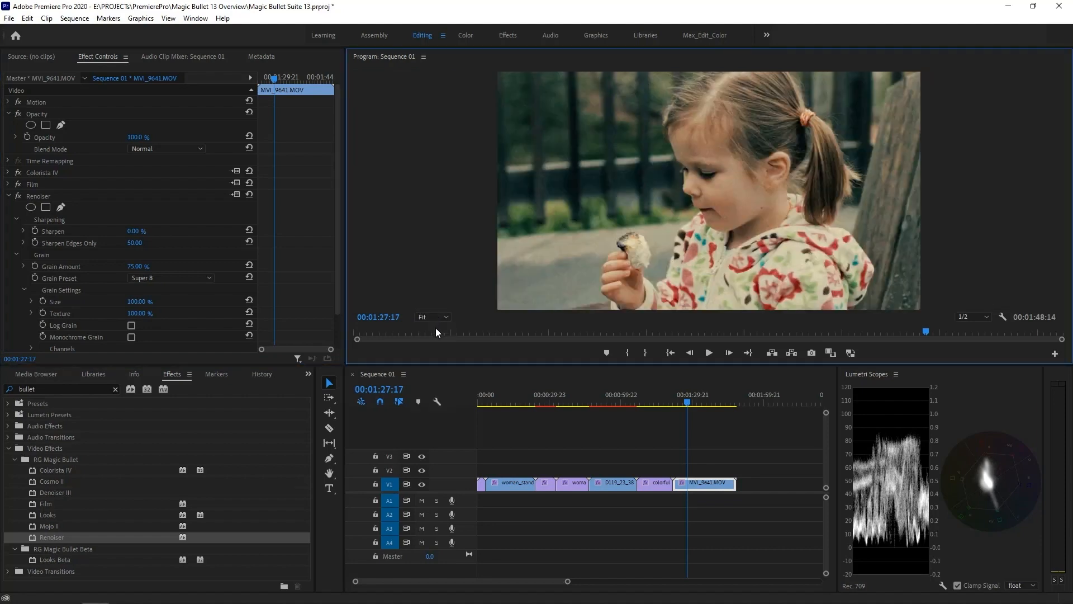
# Set the Grain Preset to Modern 35mm and toggle Monochrome Grain on and off
pyautogui.click(202, 278)
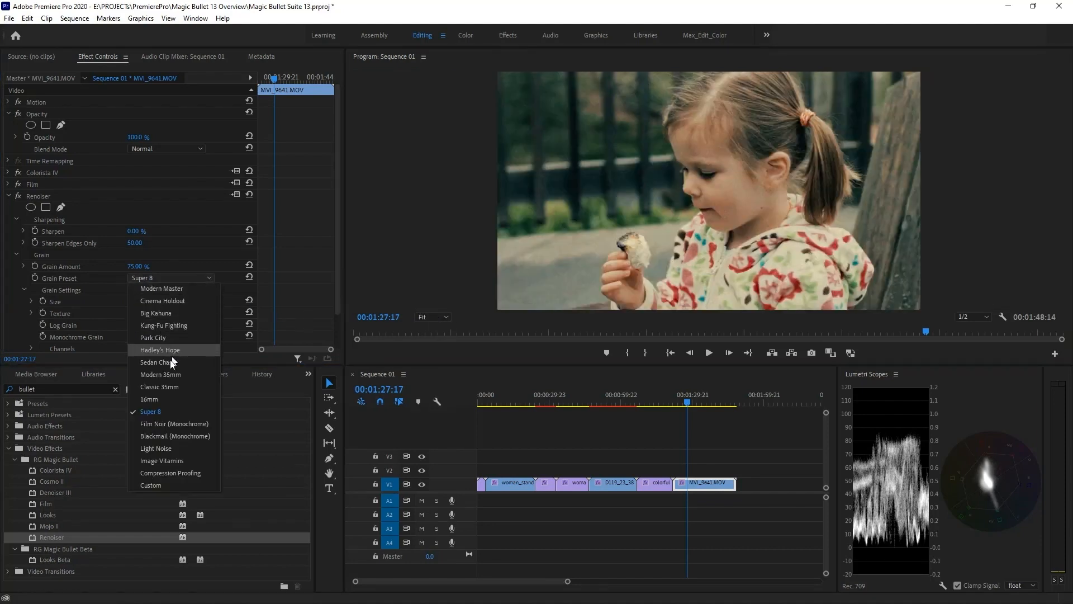
pyautogui.click(167, 375)
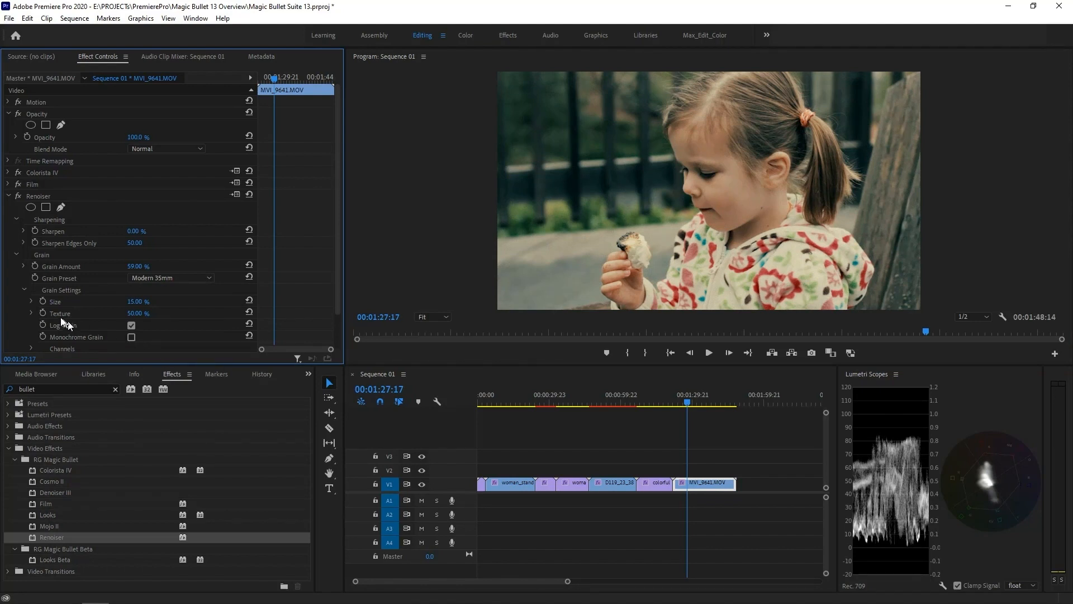
pyautogui.click(132, 337)
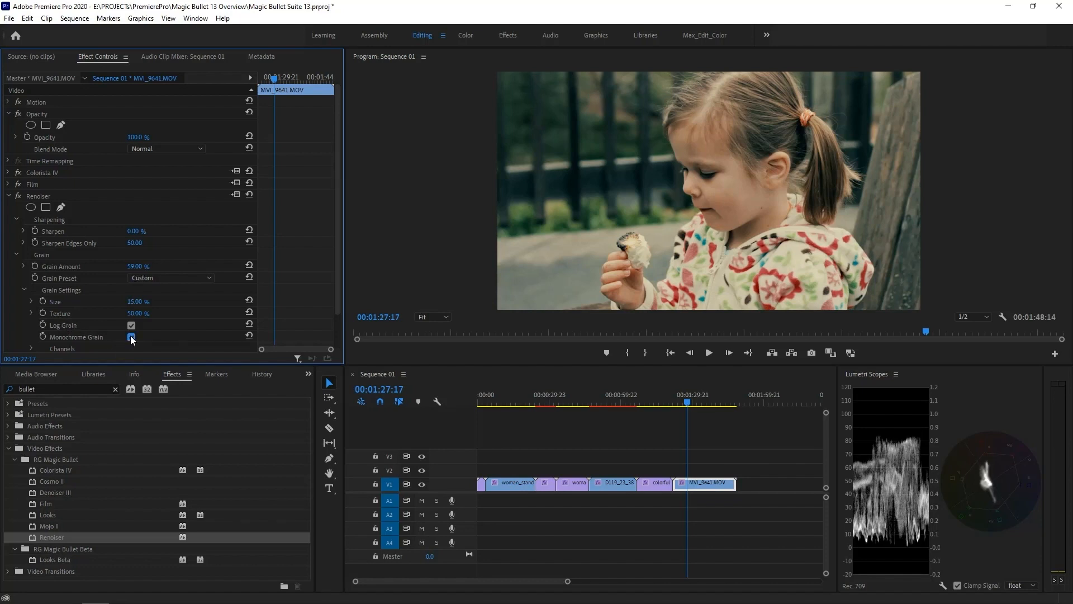
pyautogui.click(131, 338)
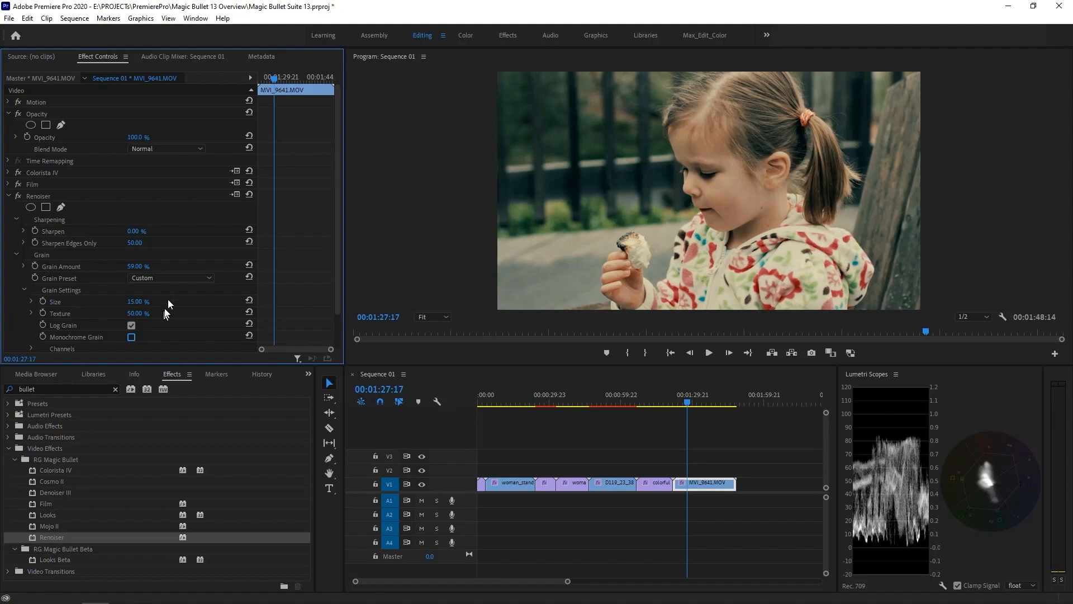
# Set the Renoiser's Sharpen value to 35
pyautogui.click(8, 196)
pyautogui.click(9, 196)
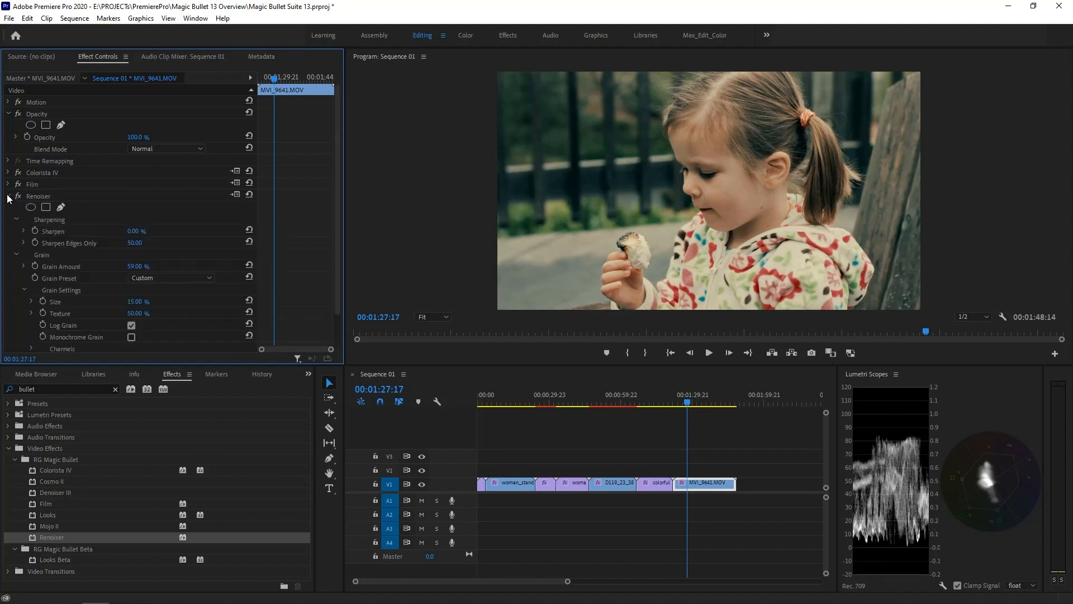
pyautogui.click(133, 231)
pyautogui.write('35')
pyautogui.press('Return')
# Switch the Grain Preset to Compression Proofing and play the girl clip
pyautogui.click(191, 278)
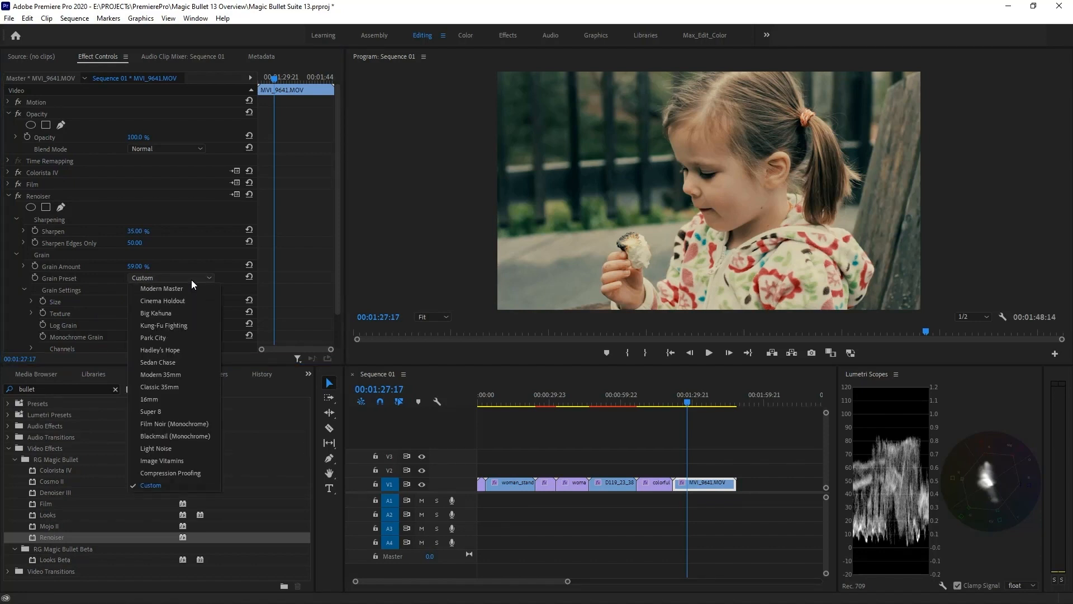
pyautogui.click(175, 474)
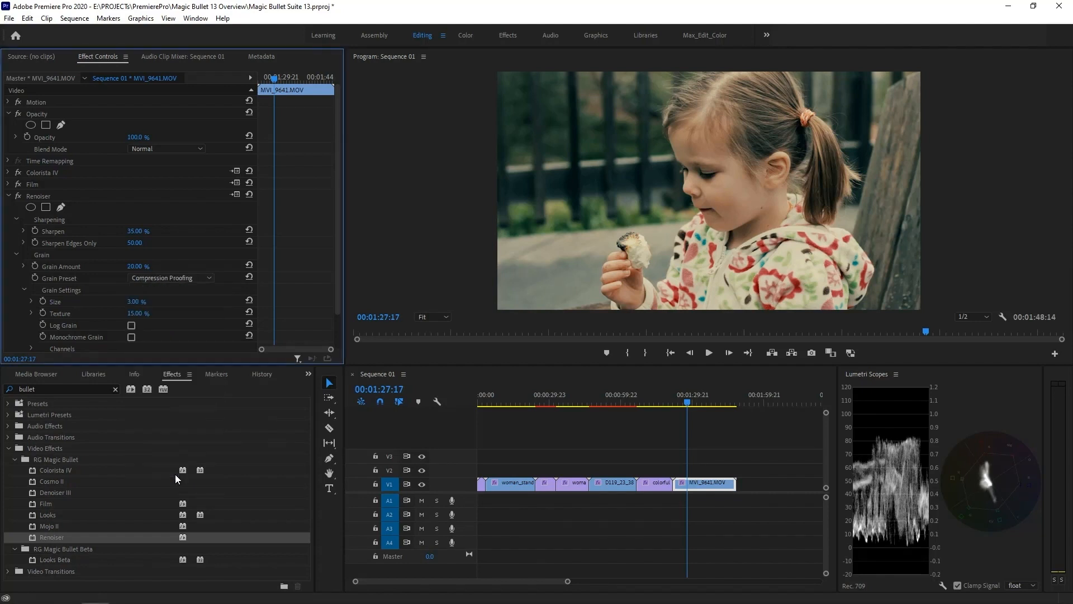
pyautogui.press('space')
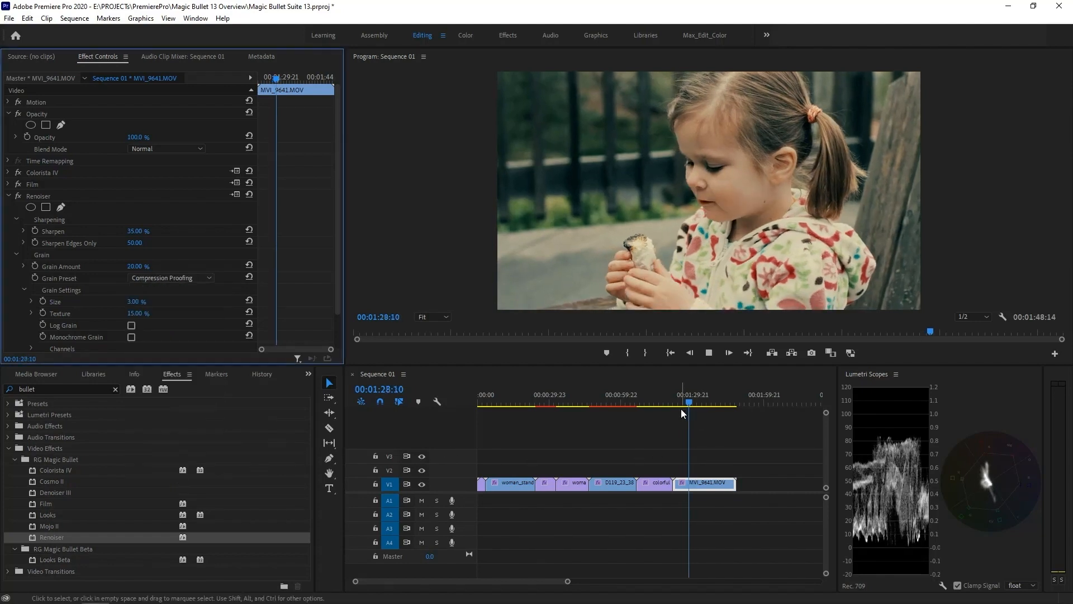
pyautogui.click(708, 353)
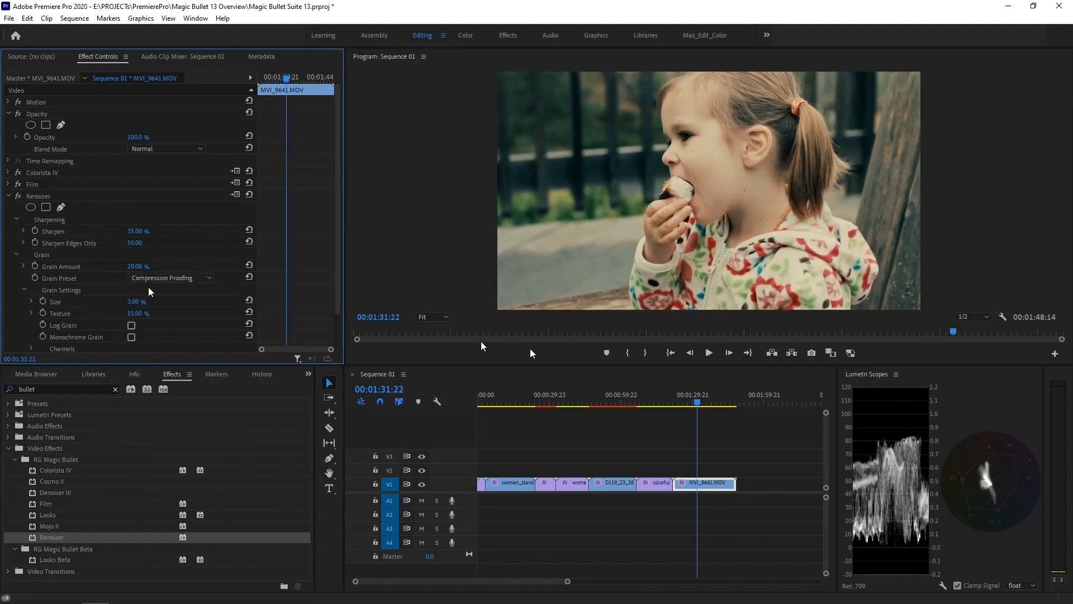
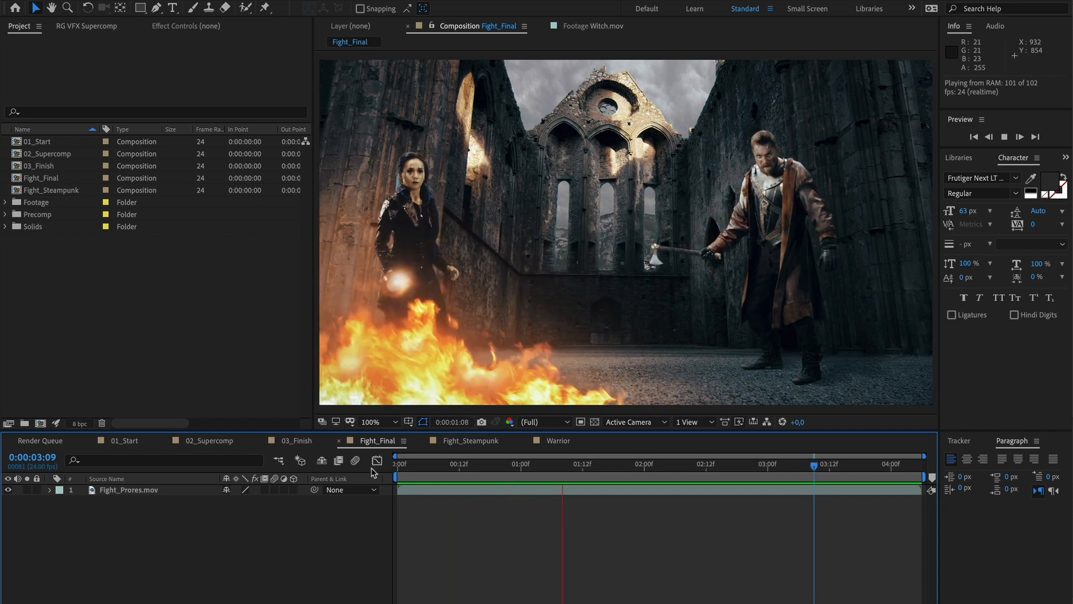
# Stop playback and open the Warrior precomp inside the 01_Start composition
pyautogui.press('space')
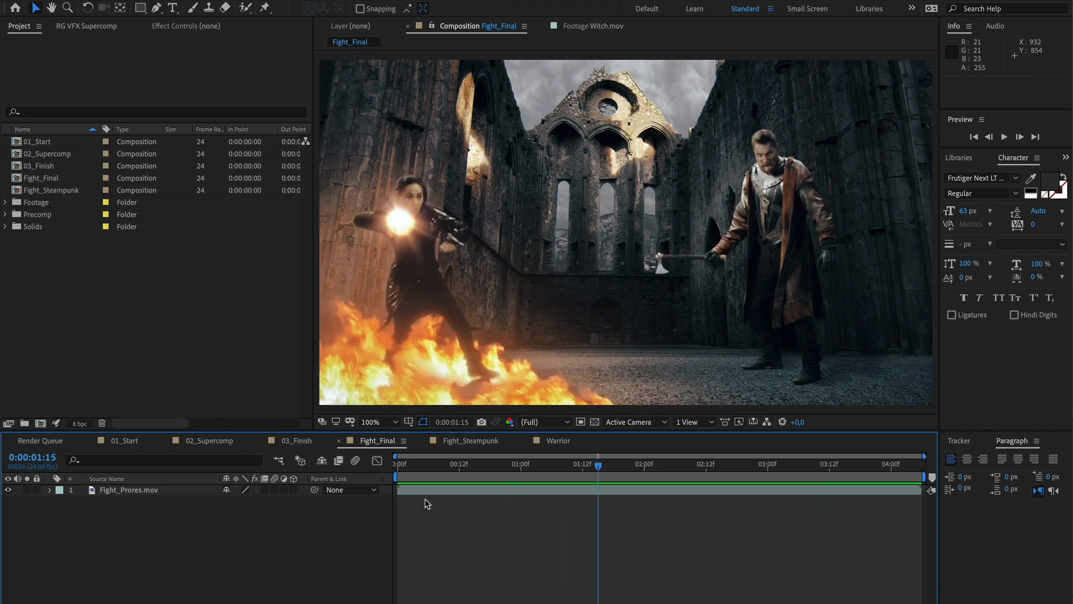
pyautogui.click(128, 443)
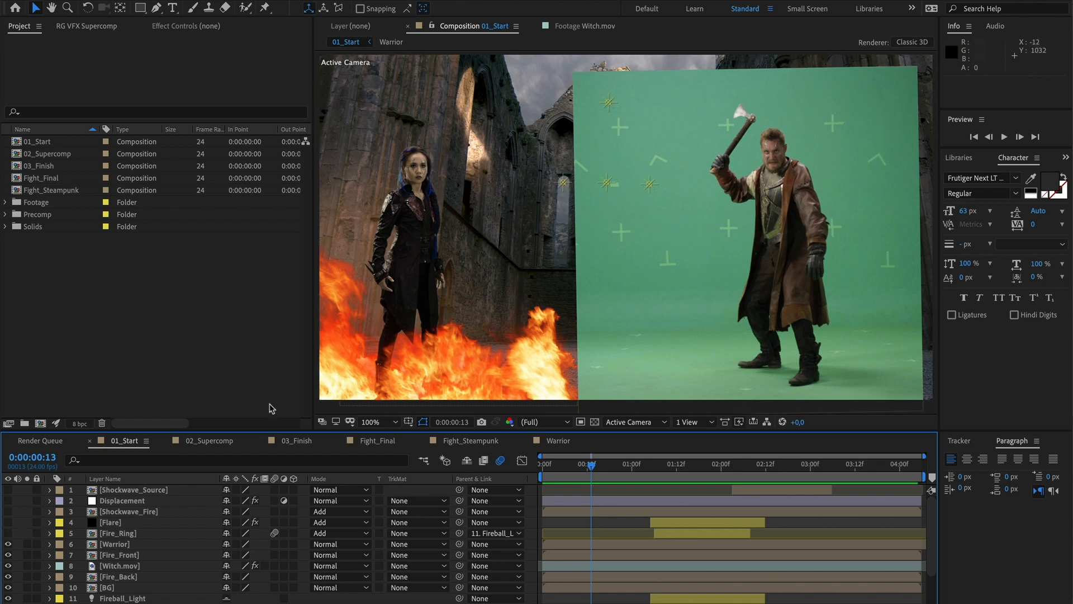
pyautogui.doubleClick(94, 545)
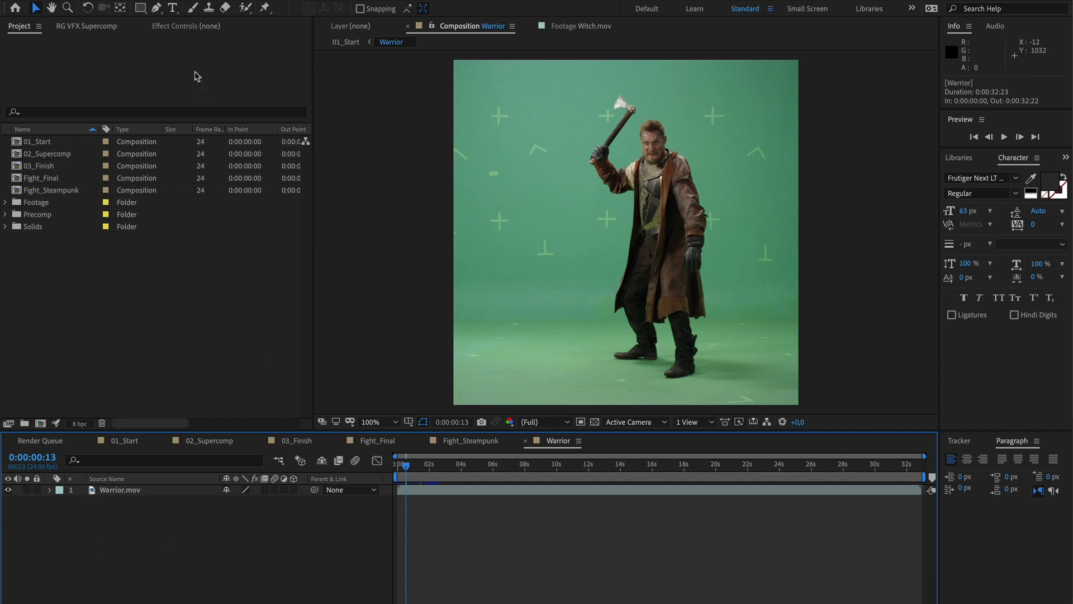
# Apply the Primatte Keyer 6 effect to the Warrior.mov layer
pyautogui.click(176, 30)
pyautogui.click(122, 490)
pyautogui.rightClick(134, 140)
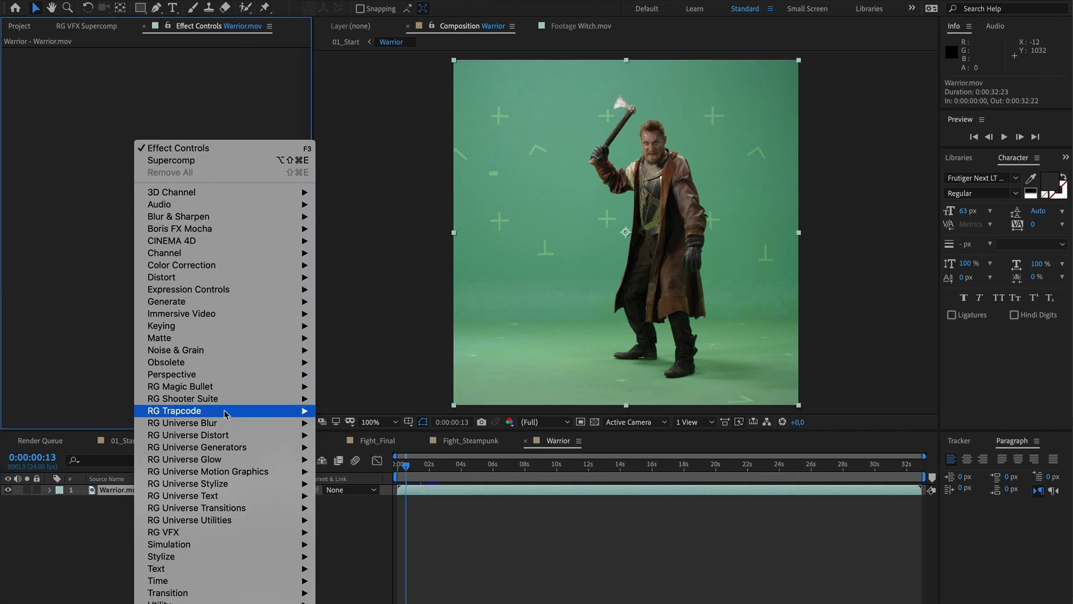
pyautogui.moveTo(201, 536)
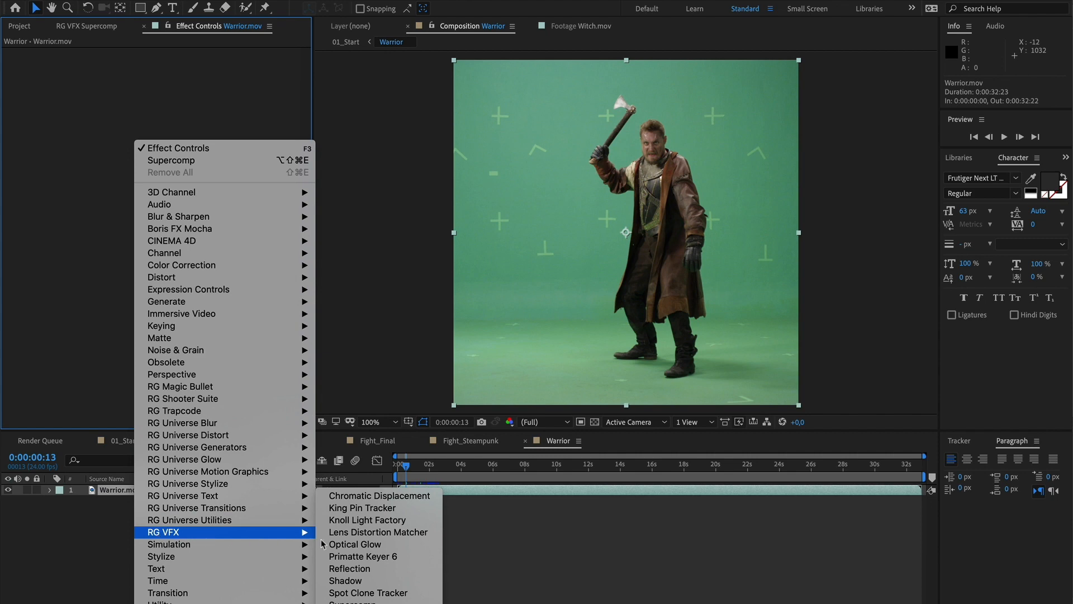
pyautogui.click(393, 556)
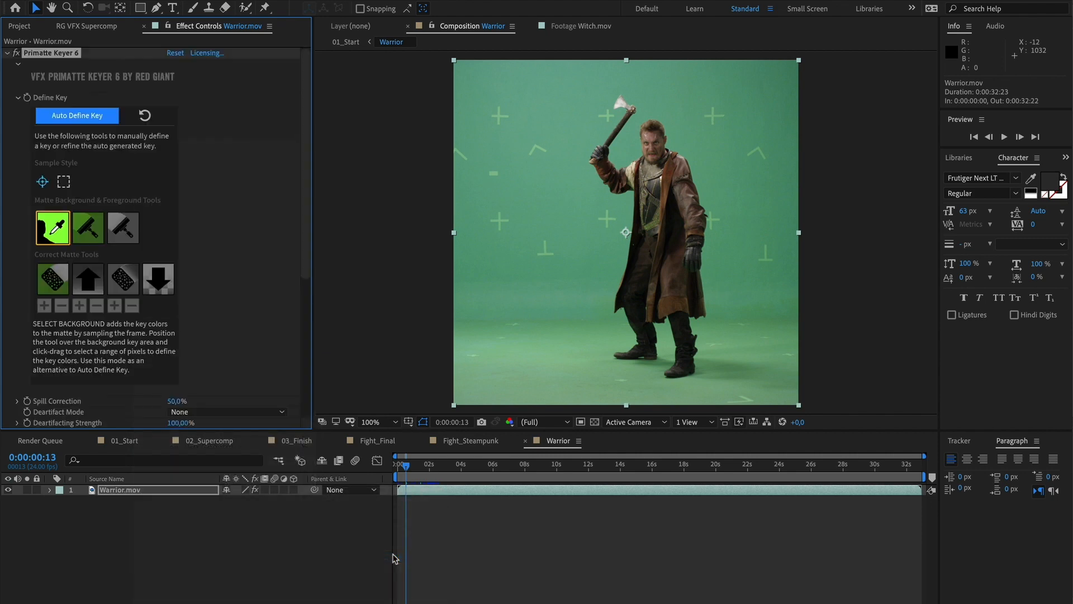
# Auto-define the green-screen key, then enable Split Screen with Split Screen Amount at 0% to view the matte
pyautogui.click(74, 118)
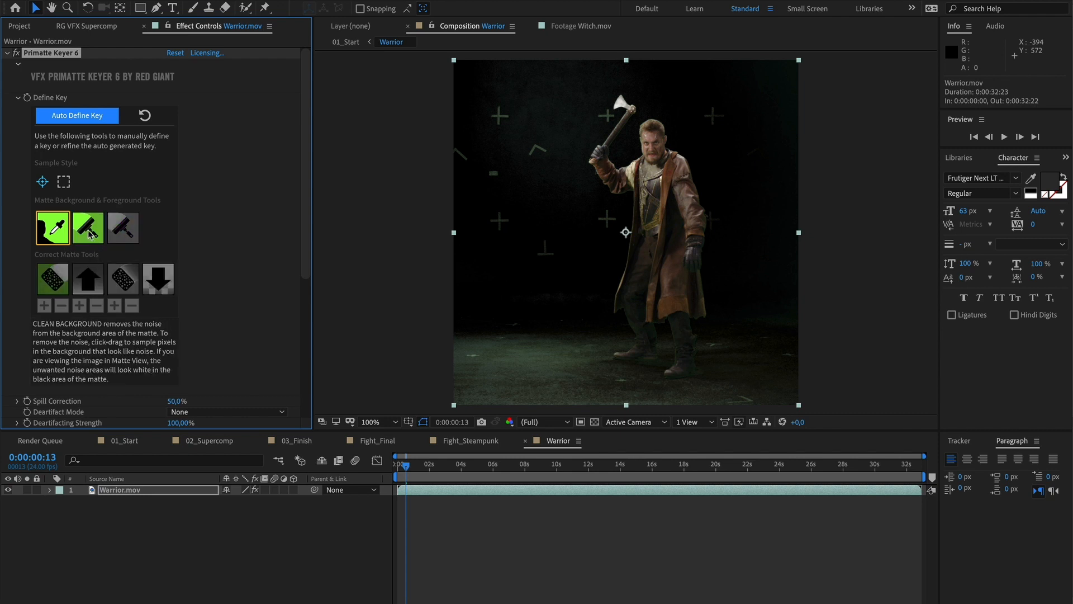
pyautogui.scroll(-3, 302, 274)
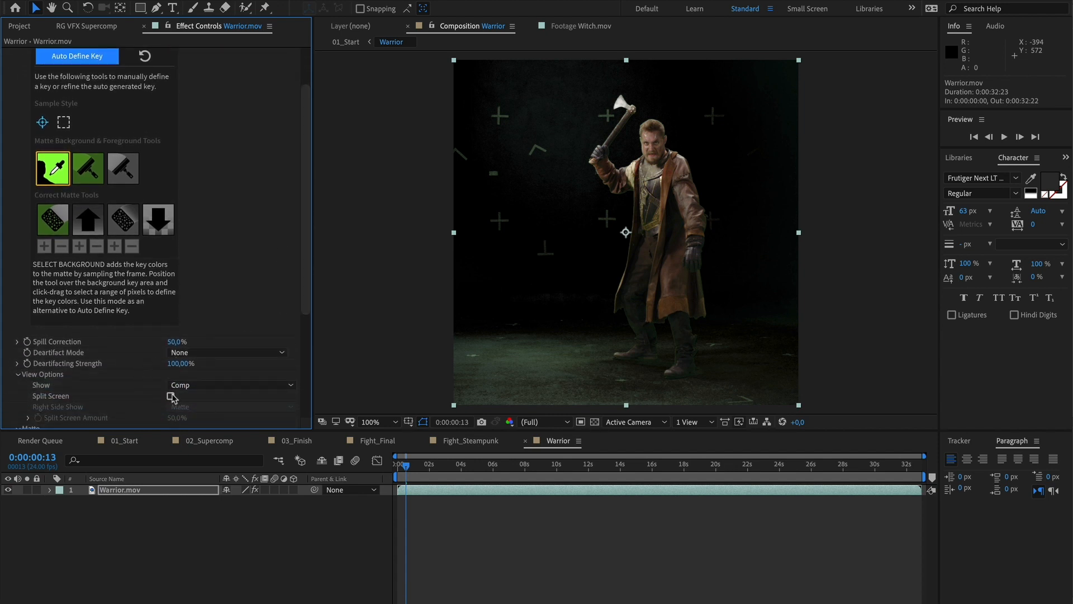
pyautogui.click(171, 397)
pyautogui.scroll(-1, 185, 408)
pyautogui.moveTo(167, 423); pyautogui.dragTo(35, 426)
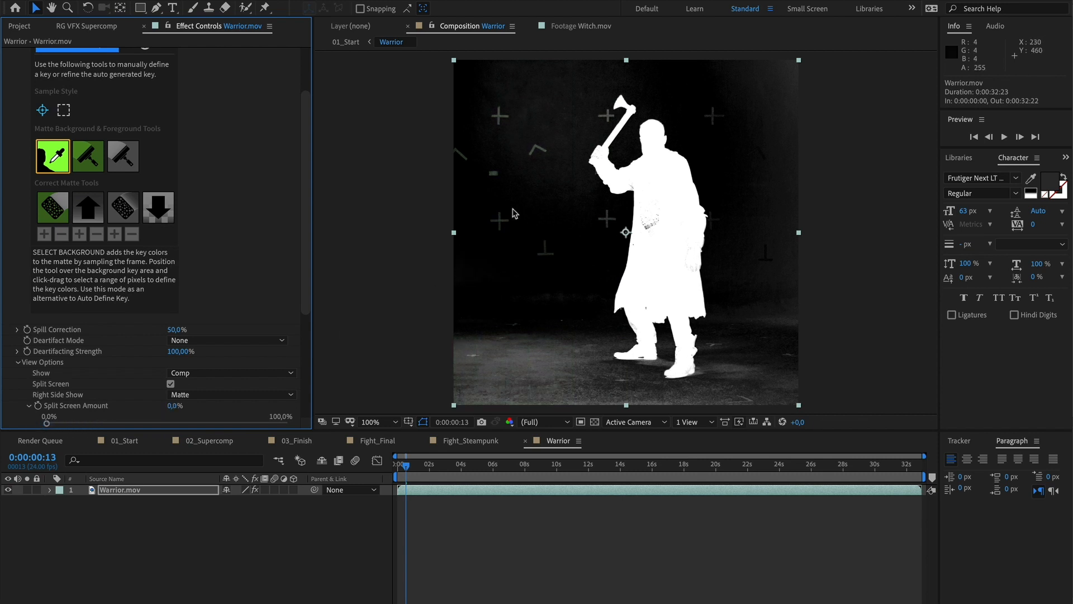
# Remove background noise from the matte by sampling noisy background areas with the Clean Background tool
pyautogui.moveTo(309, 184); pyautogui.dragTo(309, 144)
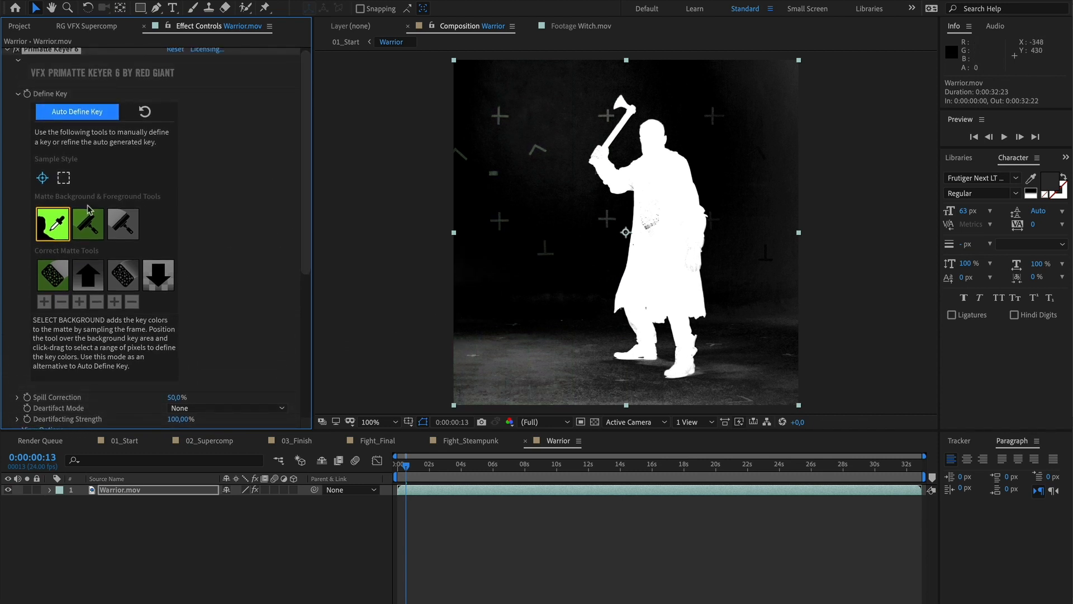
pyautogui.click(89, 228)
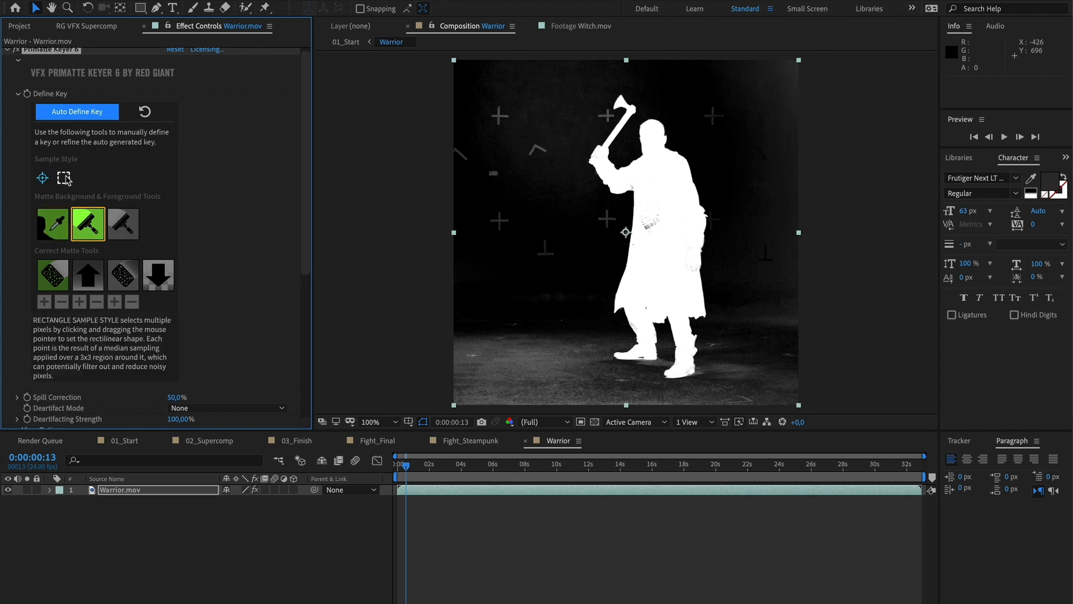
pyautogui.moveTo(515, 339); pyautogui.dragTo(562, 389)
pyautogui.moveTo(750, 365); pyautogui.dragTo(796, 410)
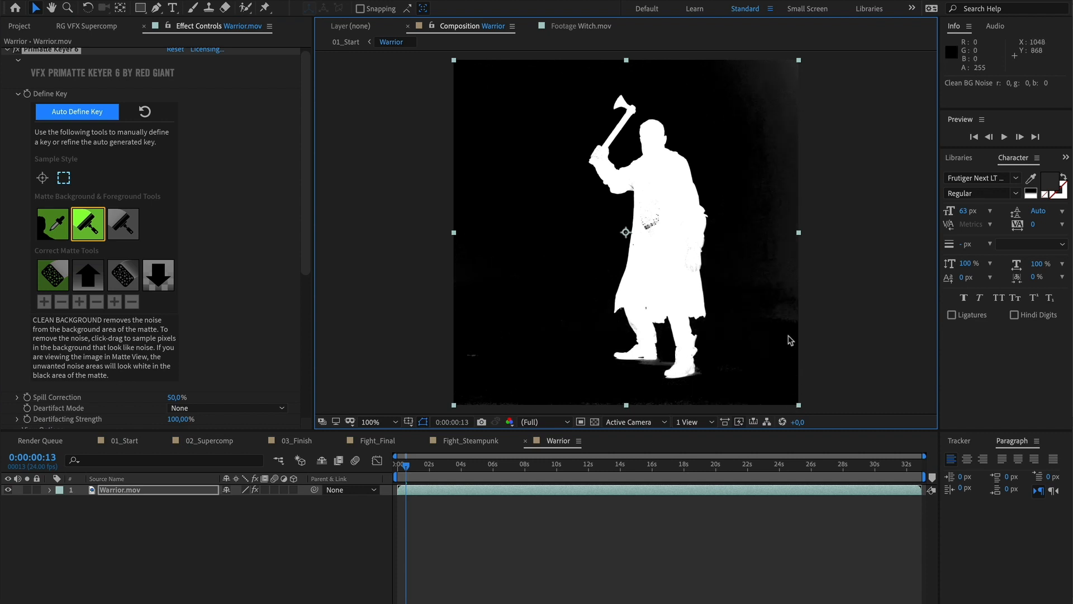
pyautogui.moveTo(788, 277); pyautogui.dragTo(778, 161)
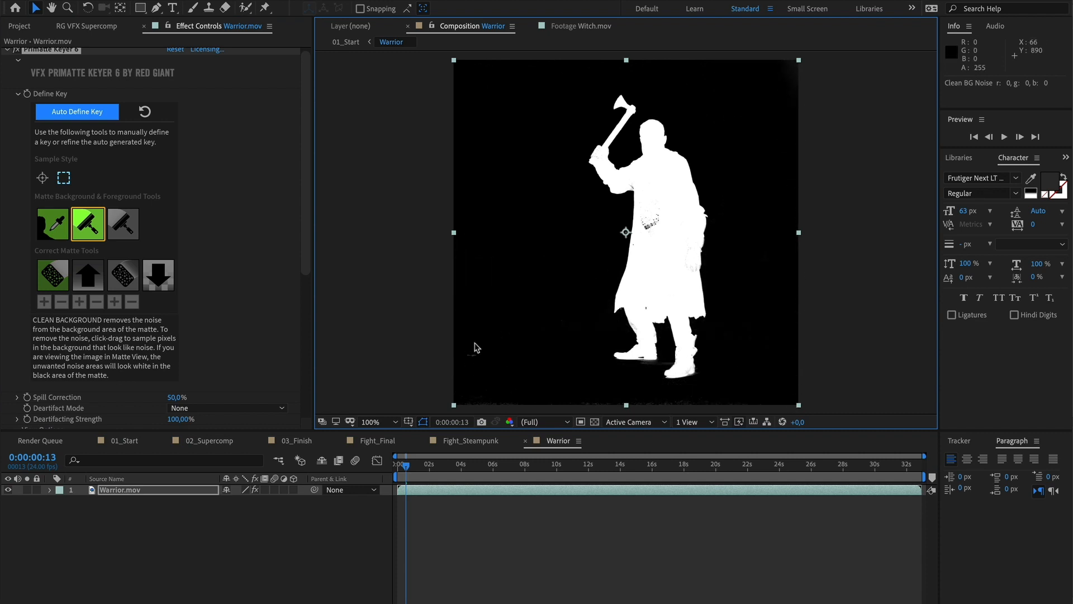
pyautogui.moveTo(468, 346); pyautogui.dragTo(477, 359)
pyautogui.moveTo(602, 398); pyautogui.dragTo(684, 423)
# Sample the warrior's torso with Clean Foreground and the remaining lower-right noise with Clean Background
pyautogui.click(124, 225)
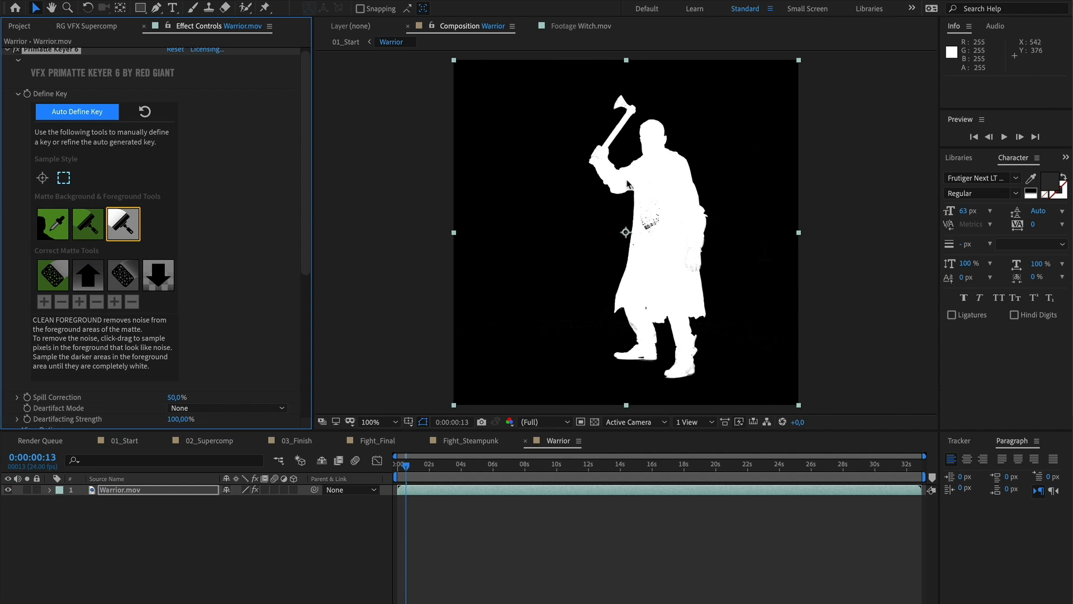
pyautogui.moveTo(627, 181); pyautogui.dragTo(653, 231)
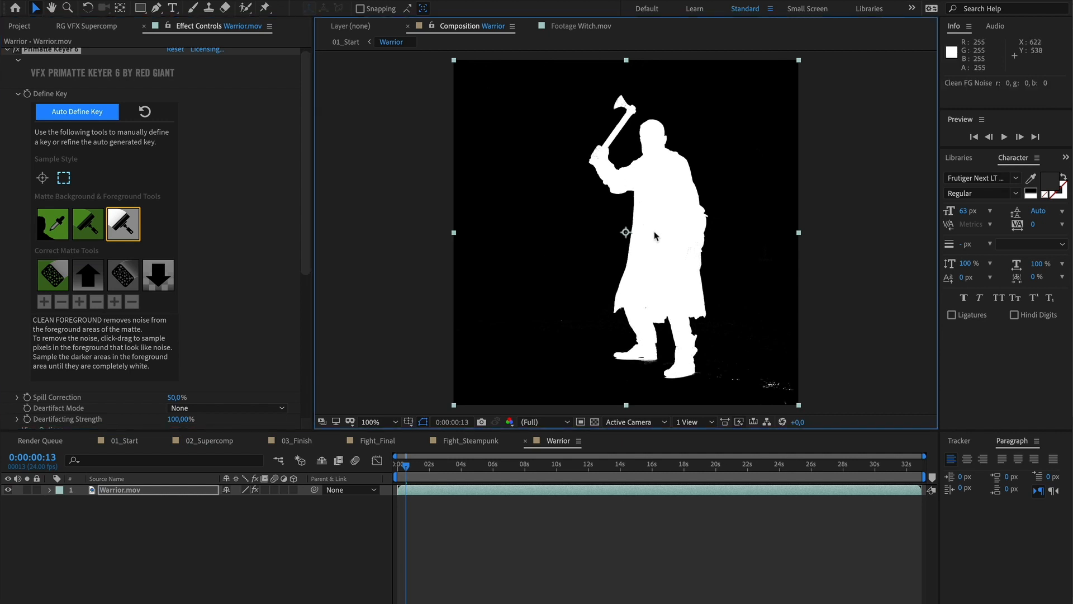
pyautogui.click(94, 229)
pyautogui.moveTo(723, 371); pyautogui.dragTo(779, 397)
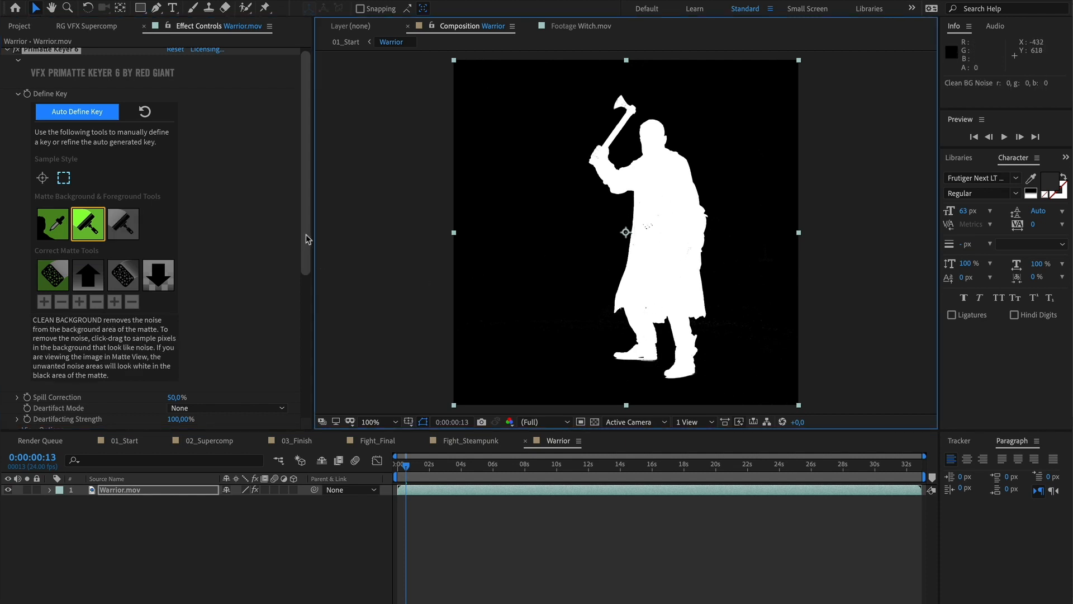
# Turn off Split Screen to view the keyed composite
pyautogui.moveTo(307, 237); pyautogui.dragTo(305, 307)
pyautogui.click(170, 342)
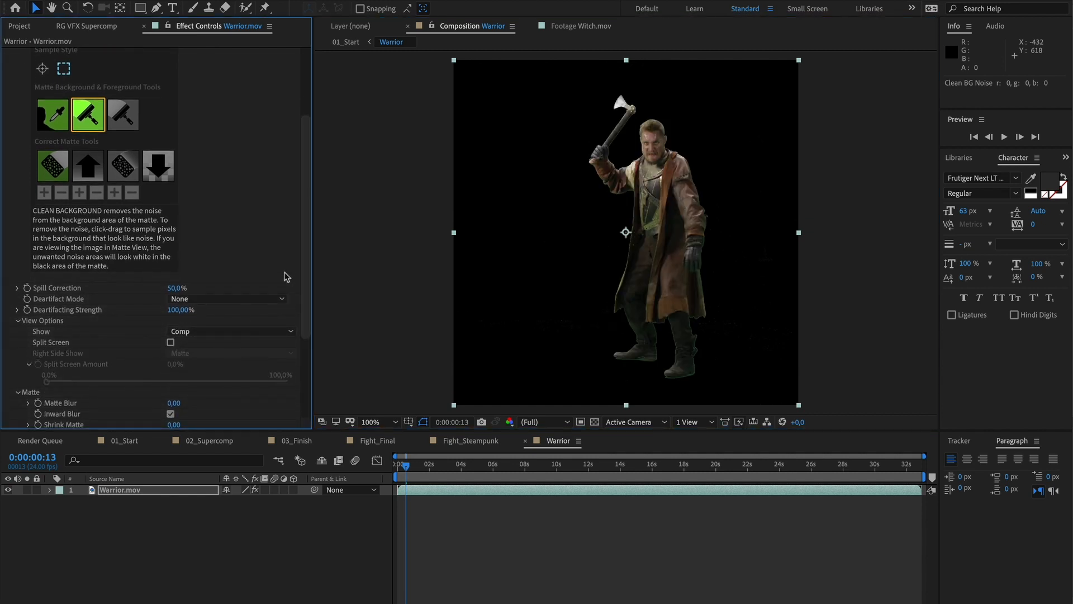
# Expand the Spill Killer section and enable the Spill Killer
pyautogui.moveTo(308, 249); pyautogui.dragTo(306, 327)
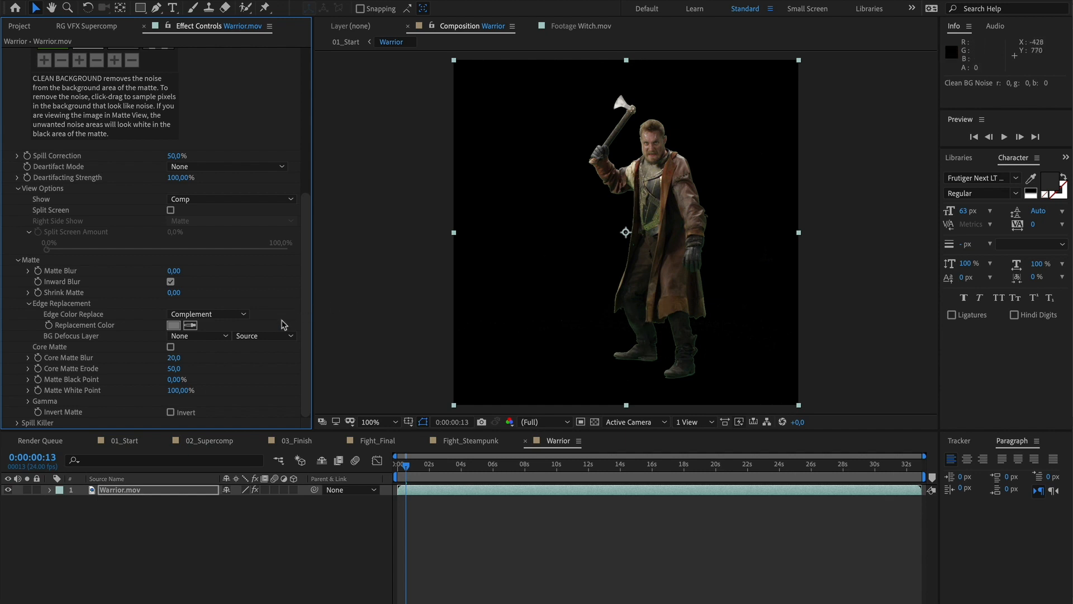
pyautogui.click(16, 423)
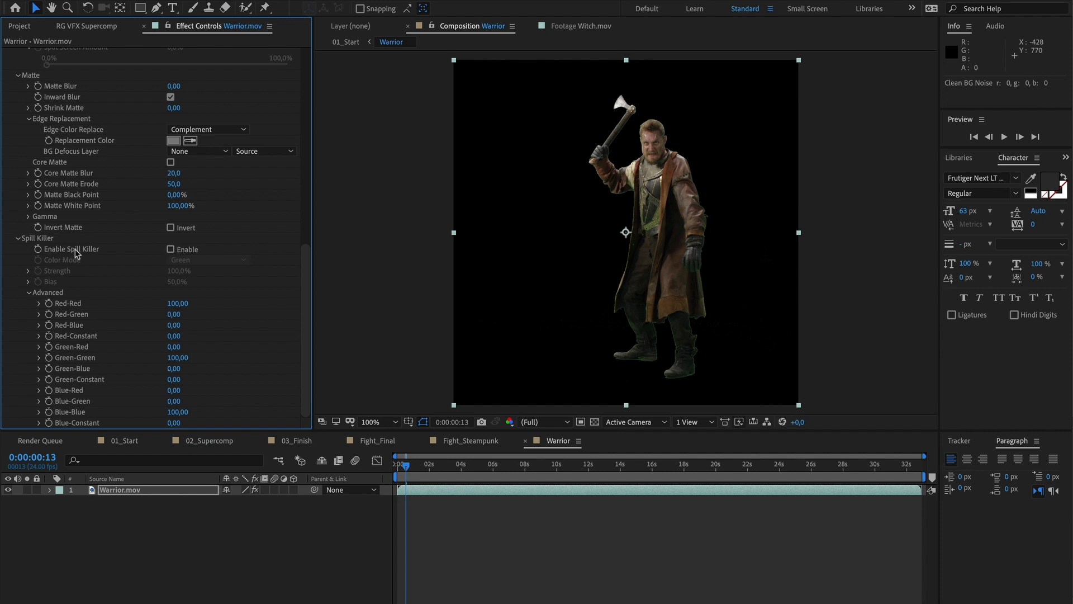
pyautogui.click(171, 249)
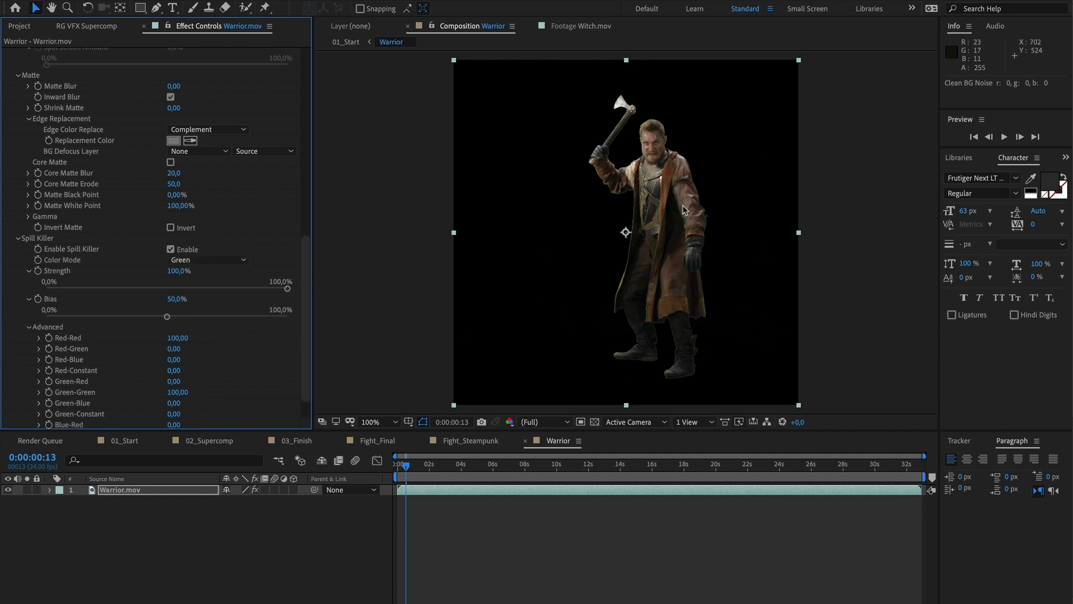
# Set Matte Blur to 2 and Shrink Matte to 5
pyautogui.scroll(2, 11, 190)
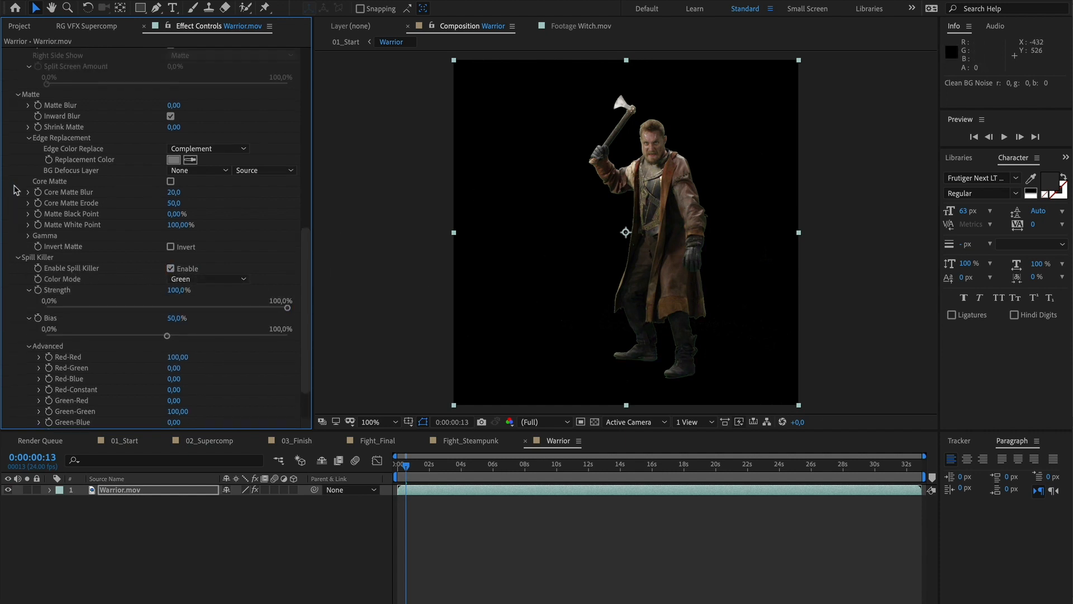
pyautogui.click(174, 134)
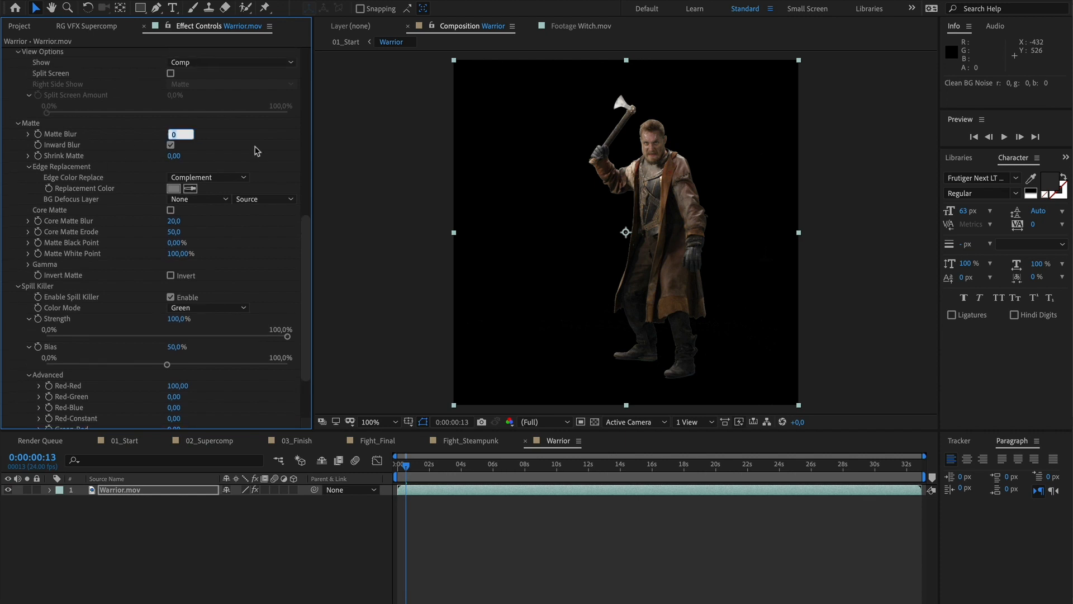
pyautogui.write('2')
pyautogui.press('Return')
pyautogui.click(174, 156)
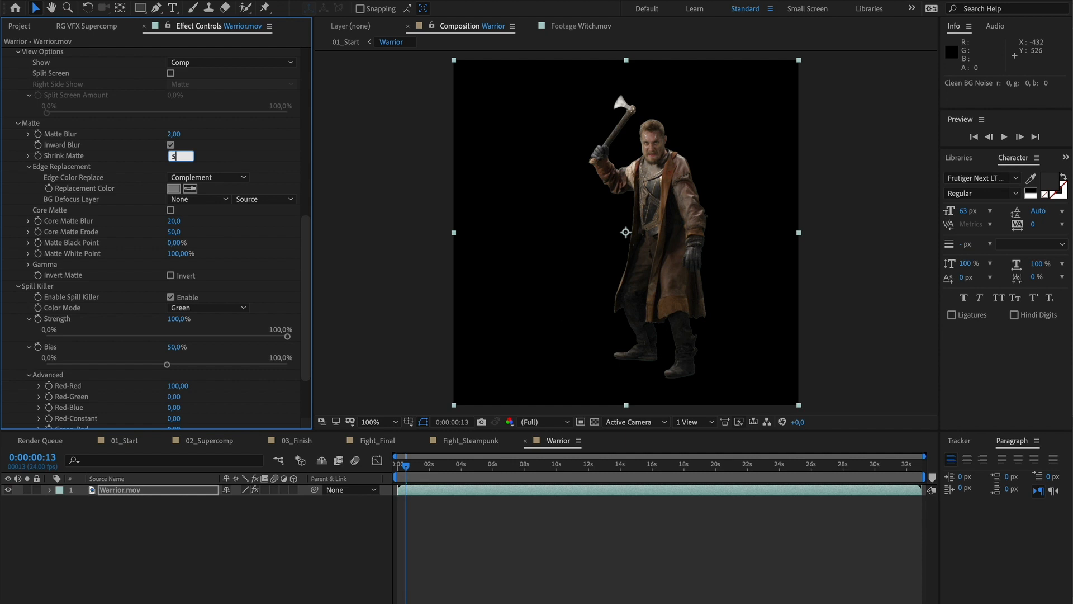
pyautogui.press('Return')
# Return to the 01_Start composition and apply the Shadow effect to the Warrior layer
pyautogui.click(125, 441)
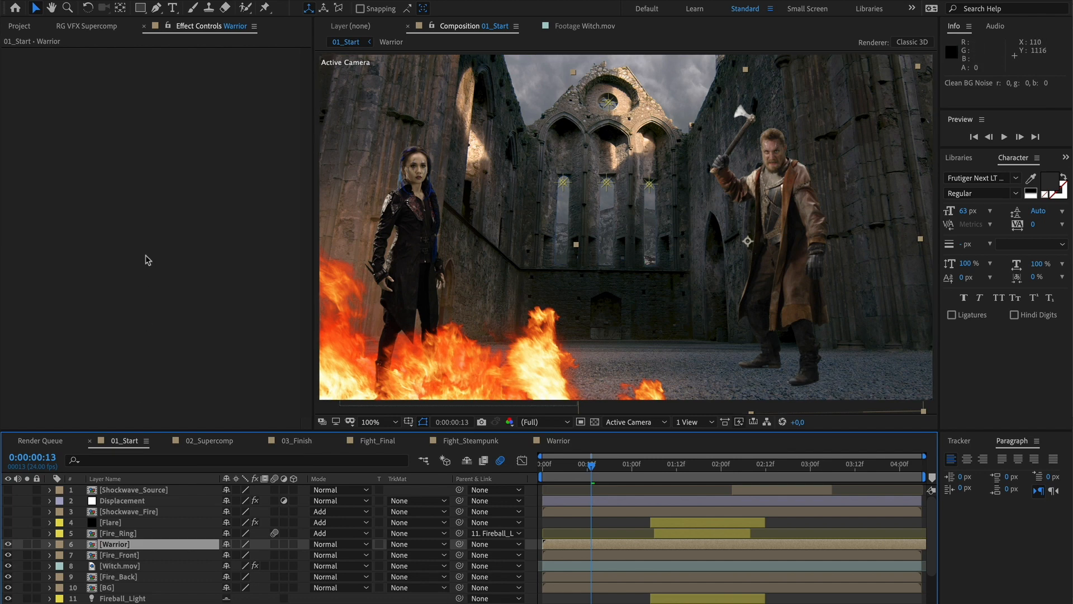
pyautogui.rightClick(146, 196)
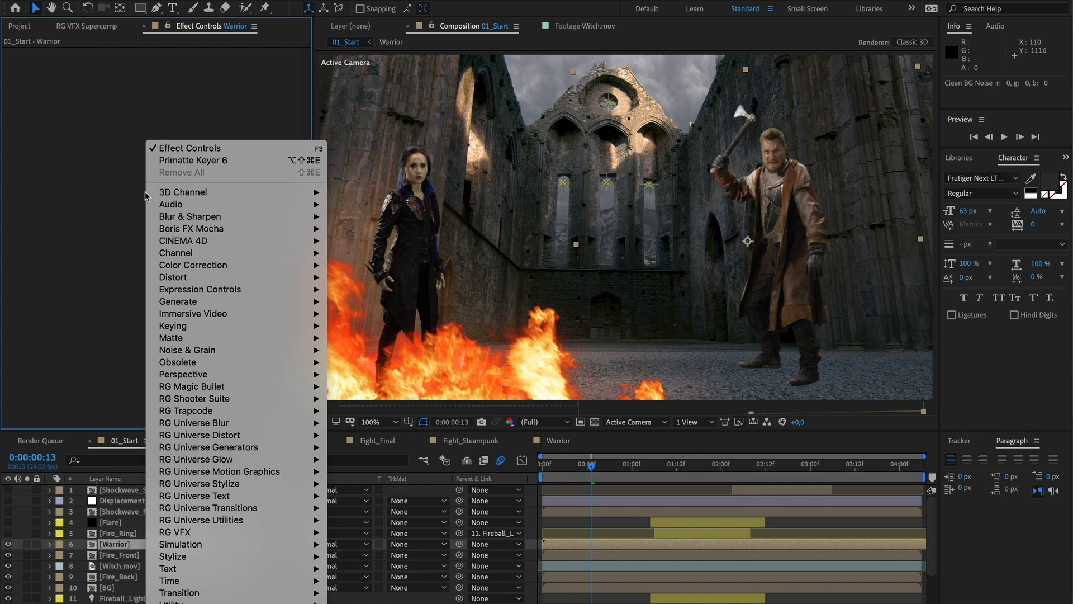
pyautogui.moveTo(186, 534)
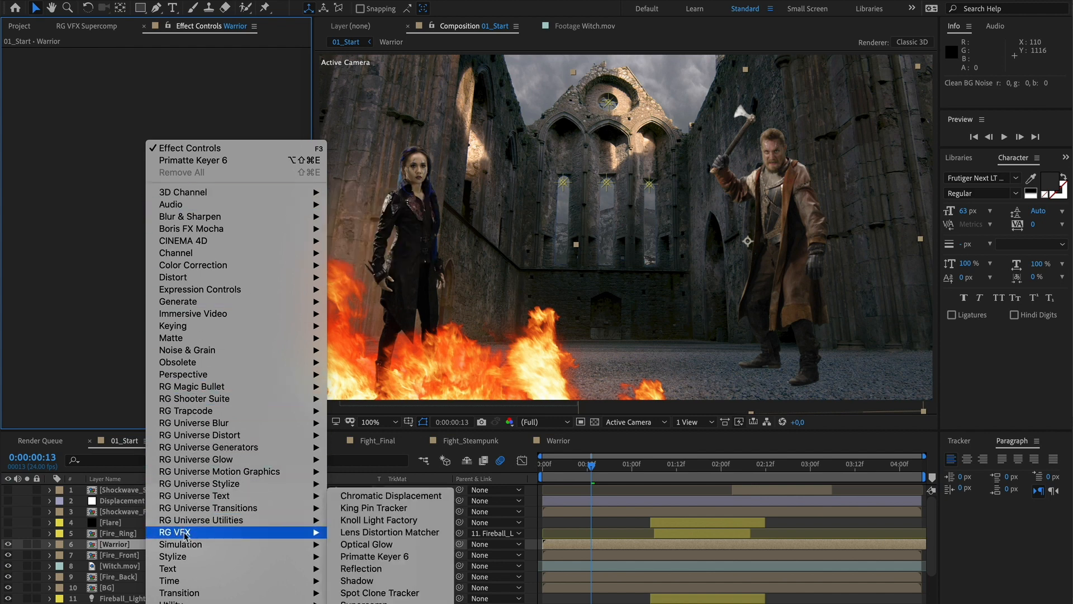
pyautogui.click(369, 581)
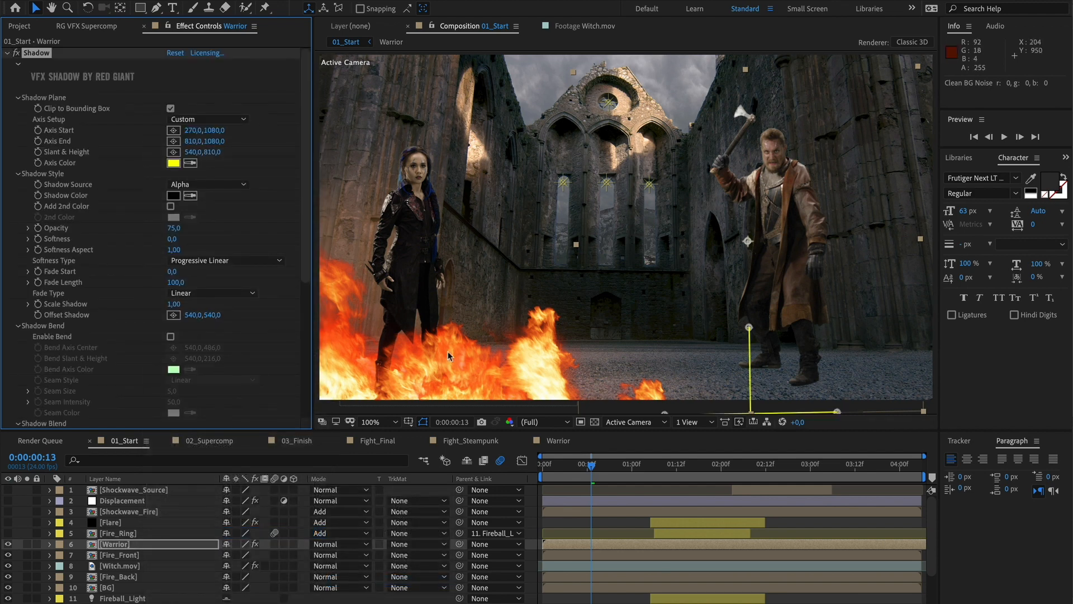
# Place the shadow plane's axis start, axis end and slant handles on the ground beneath the warrior's feet
pyautogui.moveTo(663, 287); pyautogui.dragTo(594, 265)
pyautogui.press('v')
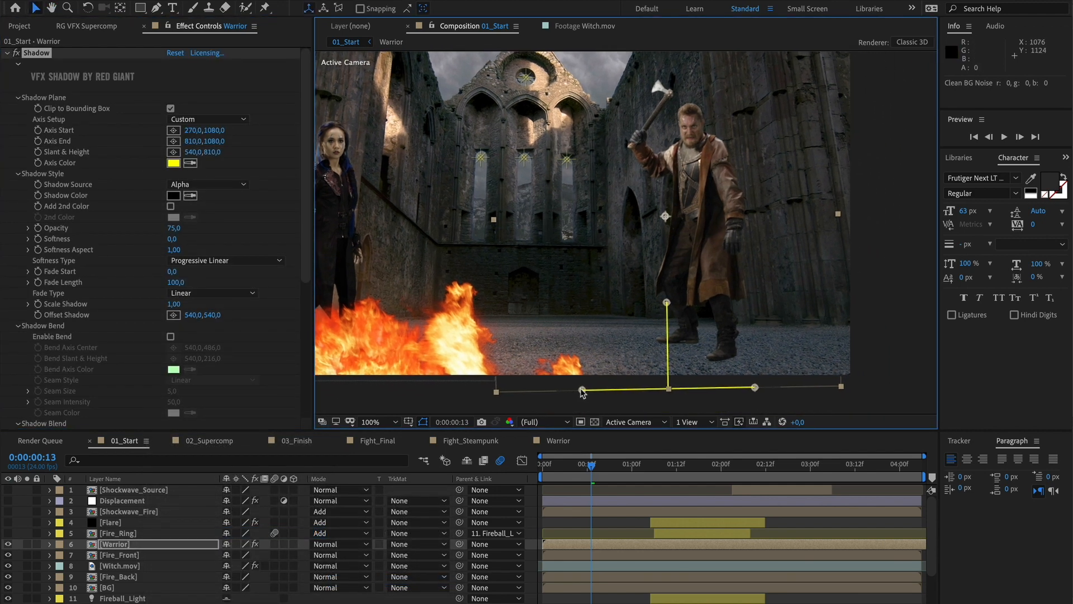
pyautogui.moveTo(582, 388); pyautogui.dragTo(659, 329)
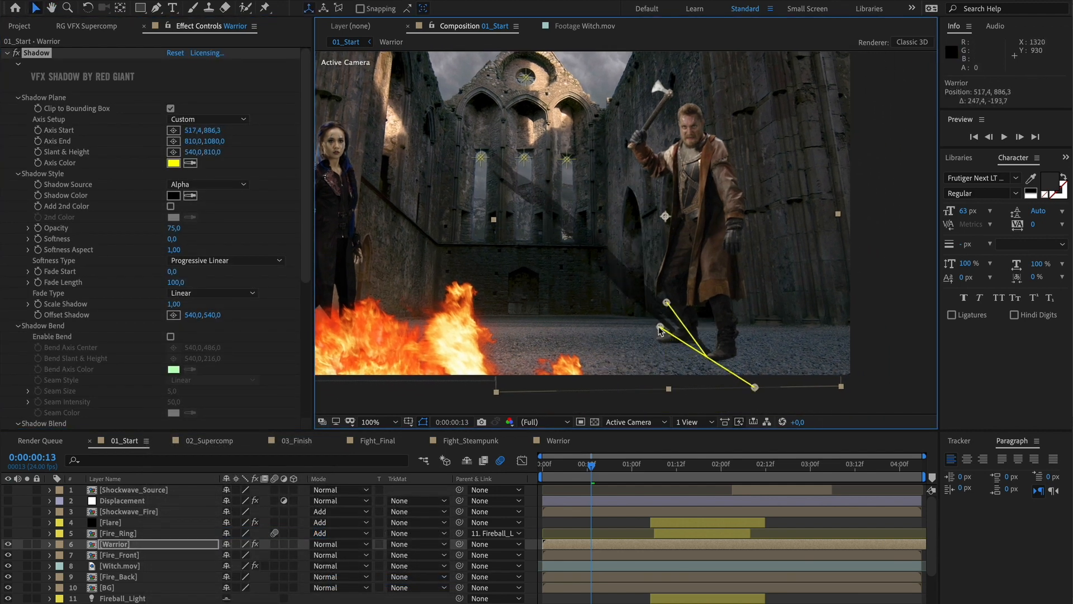
pyautogui.moveTo(755, 387); pyautogui.dragTo(741, 363)
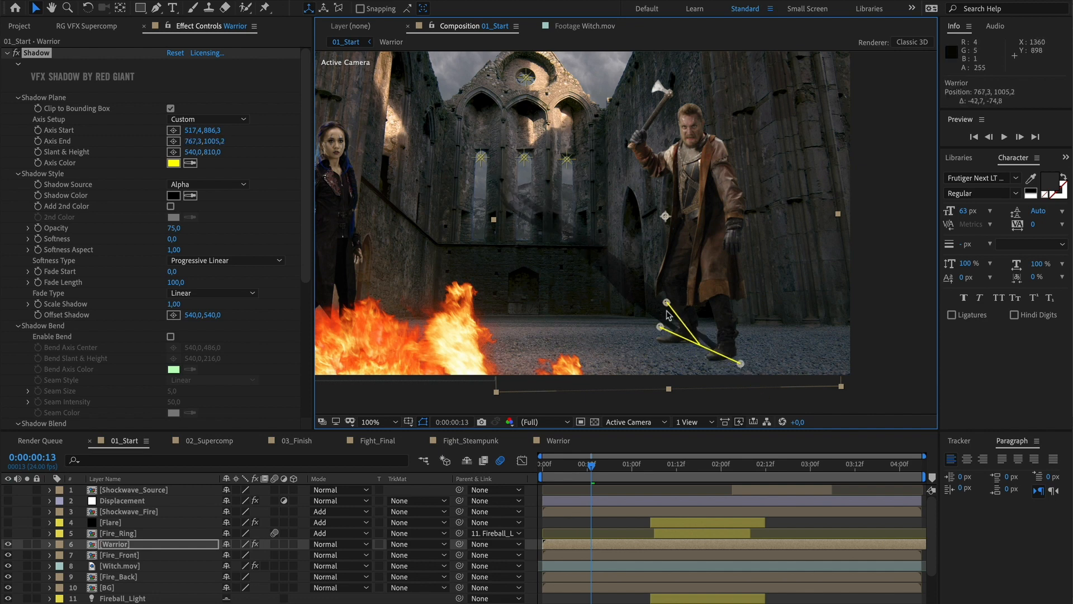
pyautogui.moveTo(667, 304); pyautogui.dragTo(834, 332)
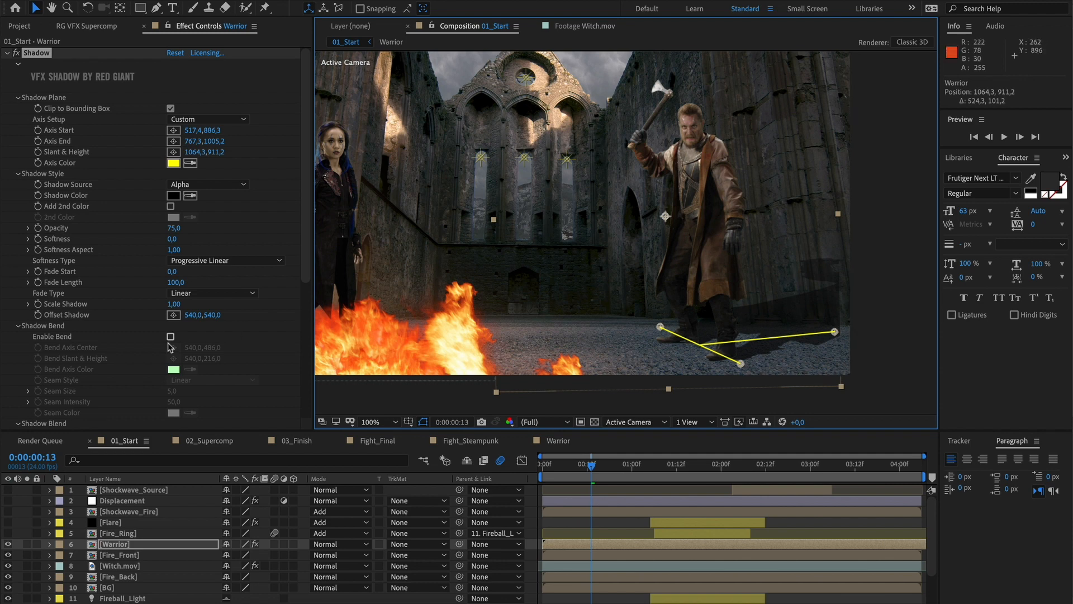
# Enable Shadow Bend and move its bend axis center and bend slant handles so the shadow climbs the wall
pyautogui.click(171, 337)
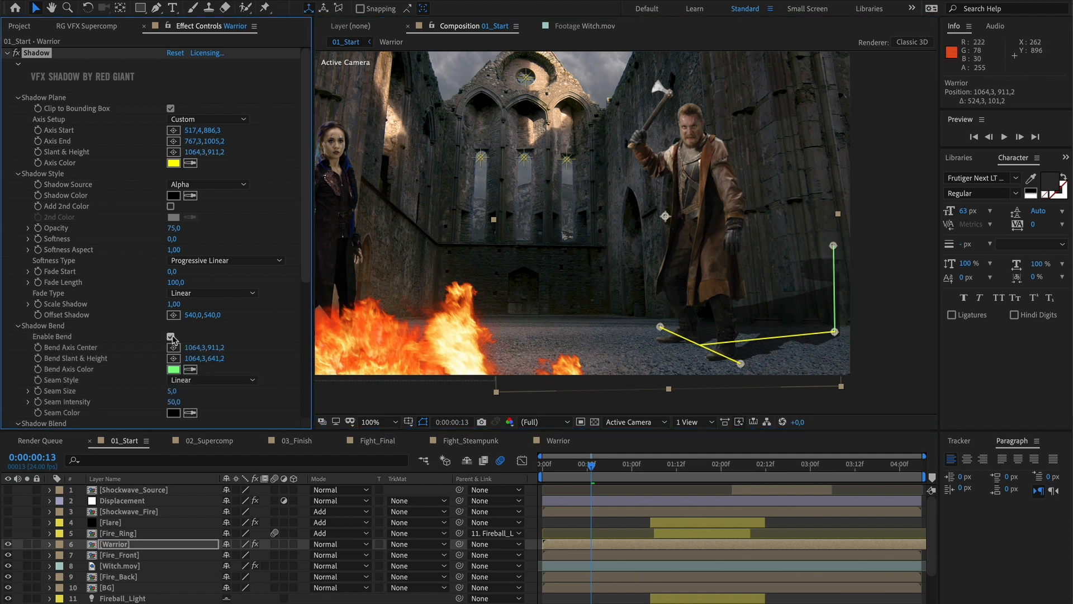
pyautogui.moveTo(834, 332); pyautogui.dragTo(790, 325)
pyautogui.moveTo(835, 244); pyautogui.dragTo(852, 240)
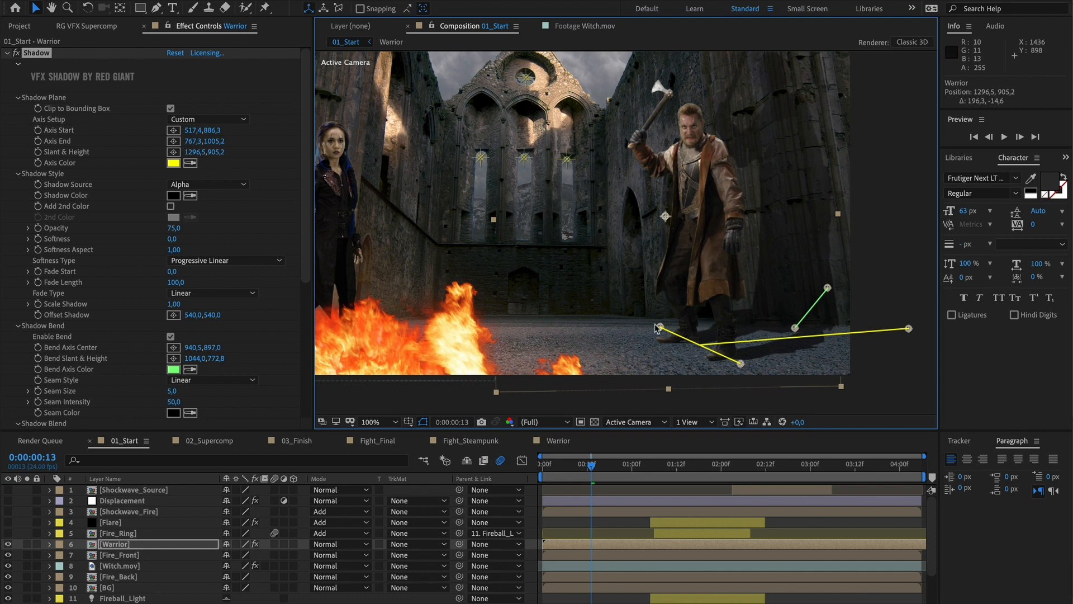
# Set the shadow's Displacement Map to the BG layer
pyautogui.moveTo(307, 253); pyautogui.dragTo(305, 387)
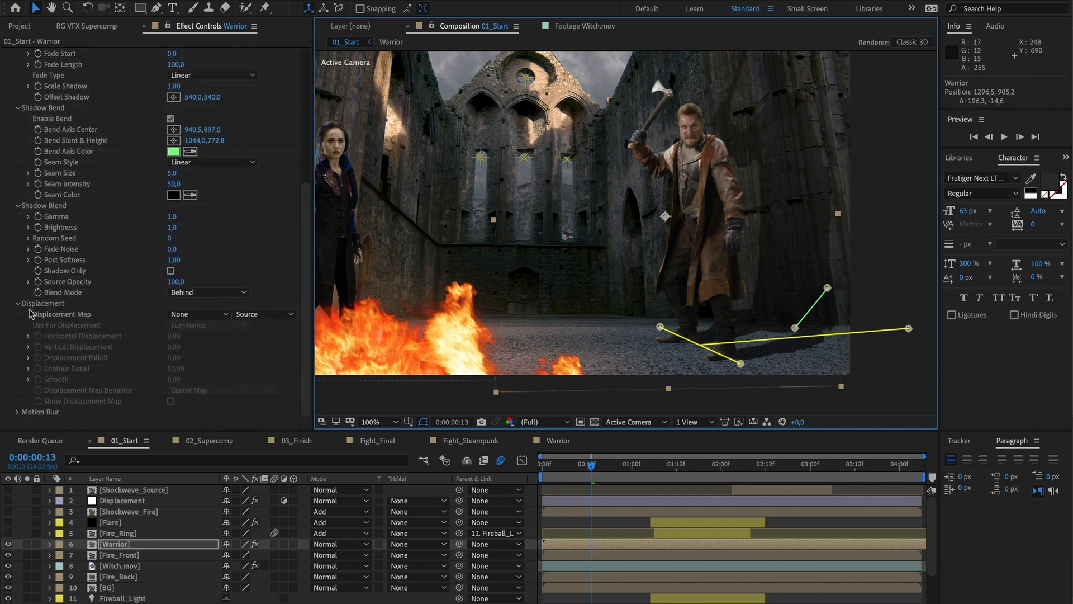
pyautogui.click(190, 317)
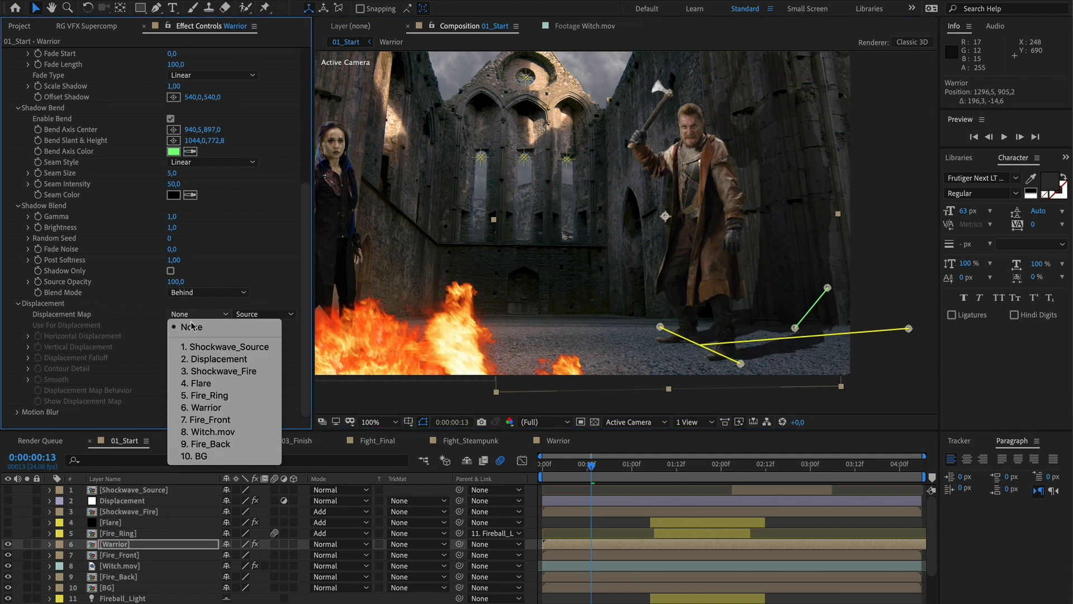
pyautogui.click(228, 461)
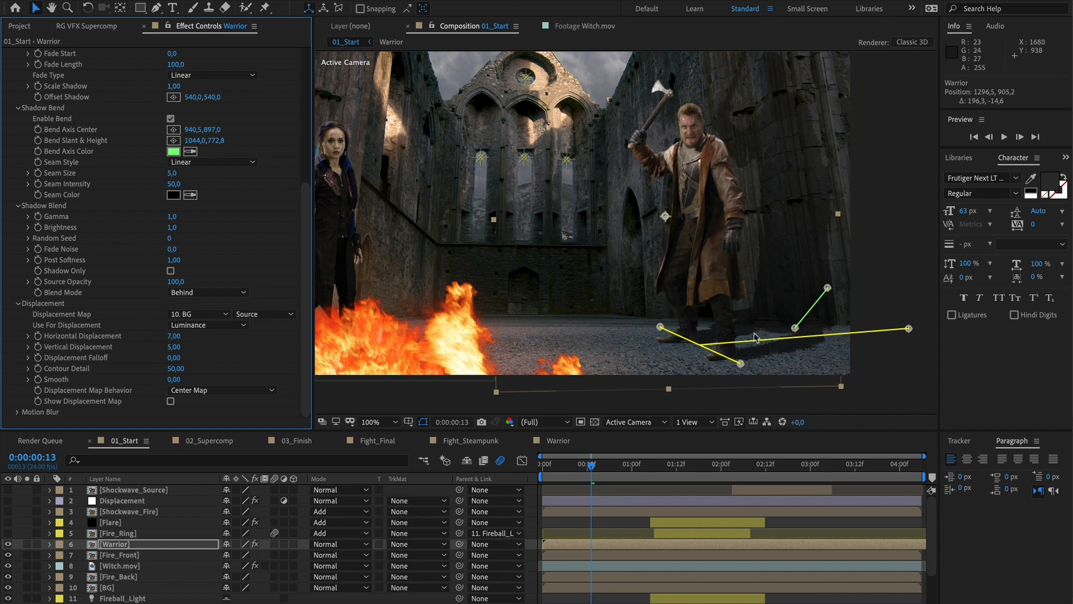
# Lower the shadow's Opacity to 55 and raise its Softness to 45
pyautogui.scroll(2, 310, 214)
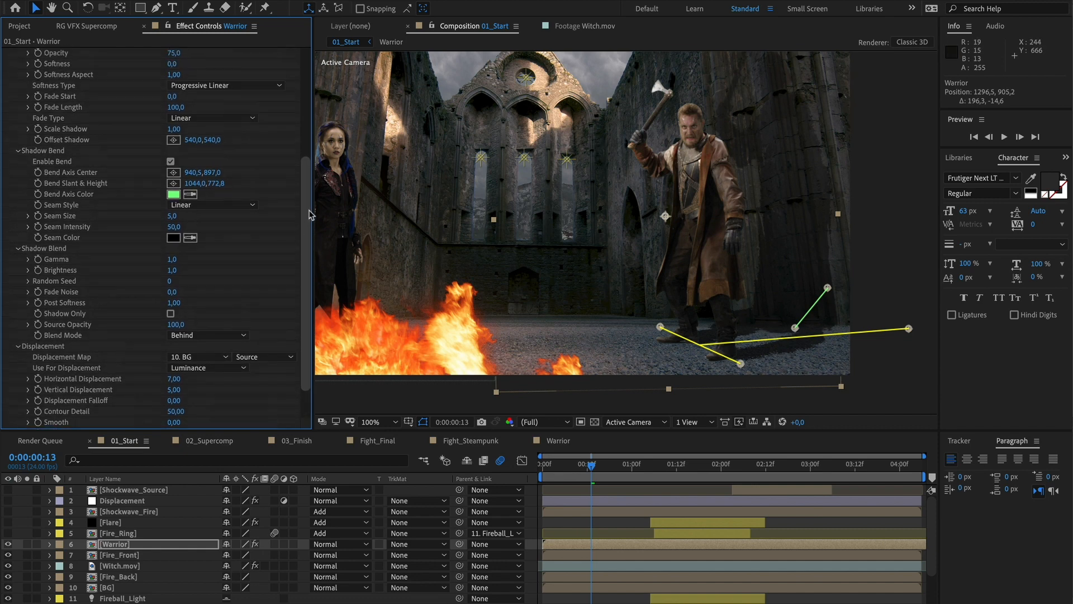
pyautogui.scroll(2, 310, 214)
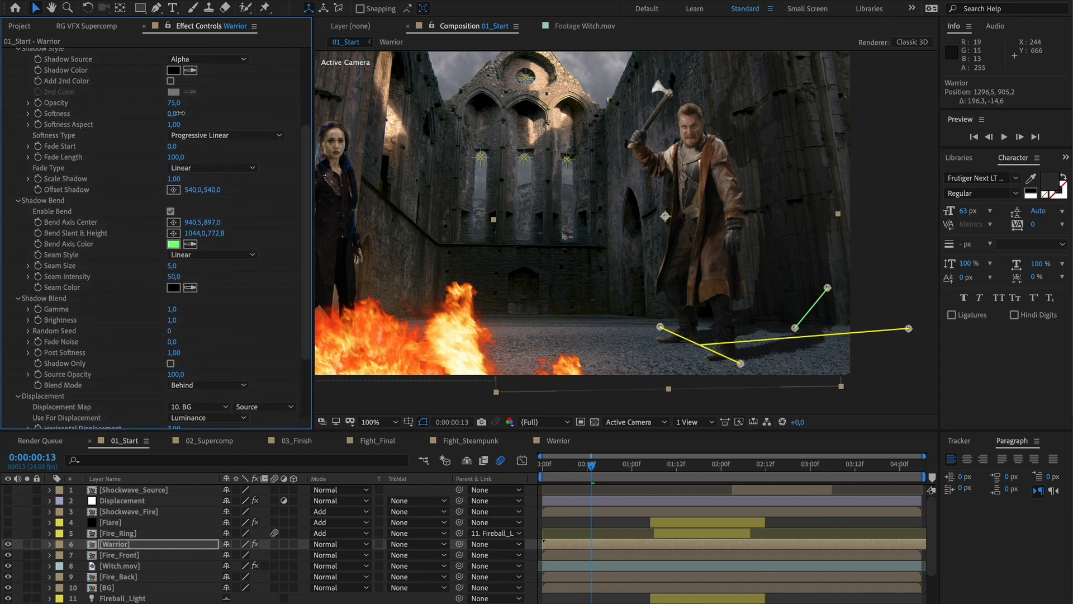
pyautogui.moveTo(192, 112); pyautogui.dragTo(201, 113)
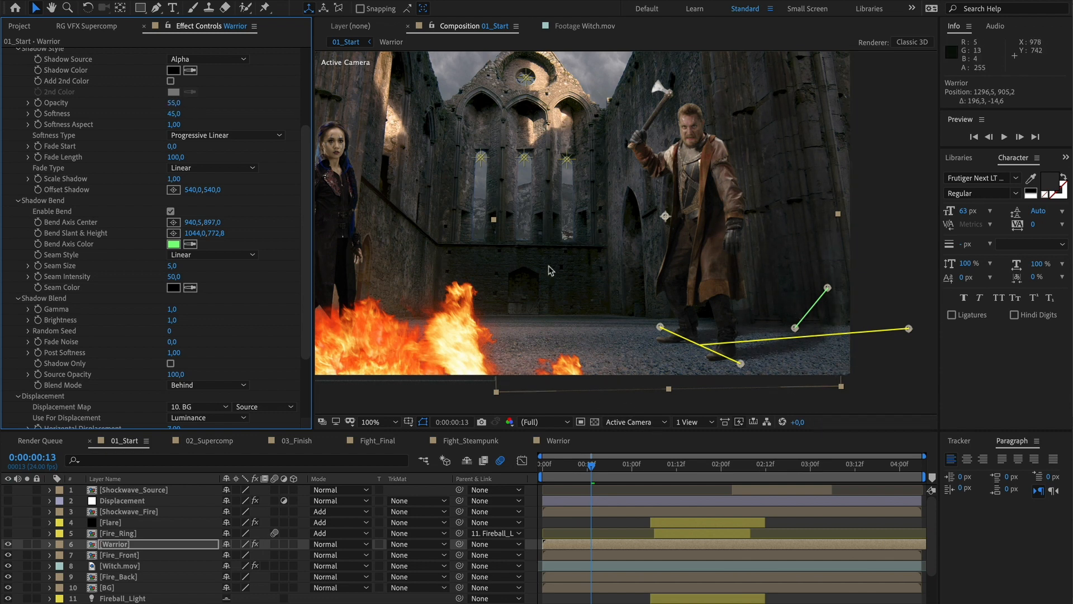
# Turn on the Flare layer's visibility and play back the composition
pyautogui.press('space')
pyautogui.moveTo(517, 262); pyautogui.dragTo(583, 284)
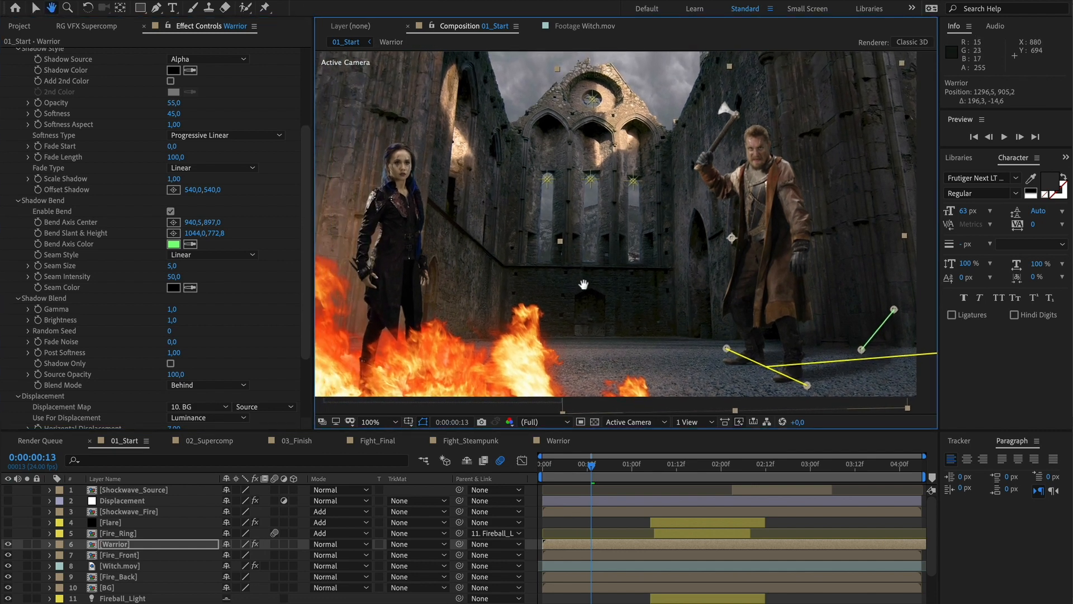
pyautogui.click(109, 523)
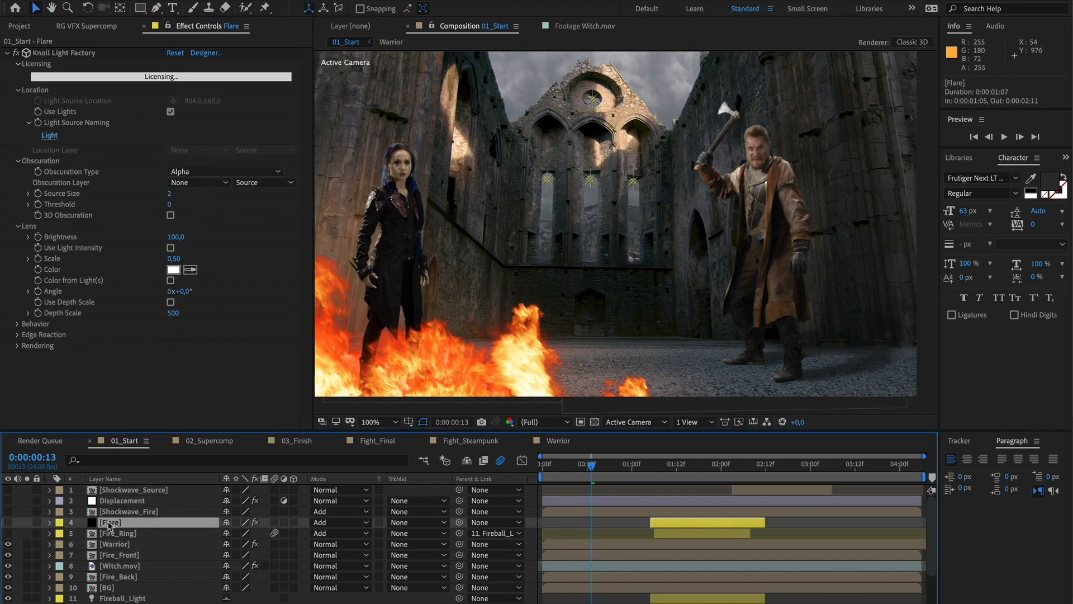
pyautogui.click(8, 522)
pyautogui.press('space')
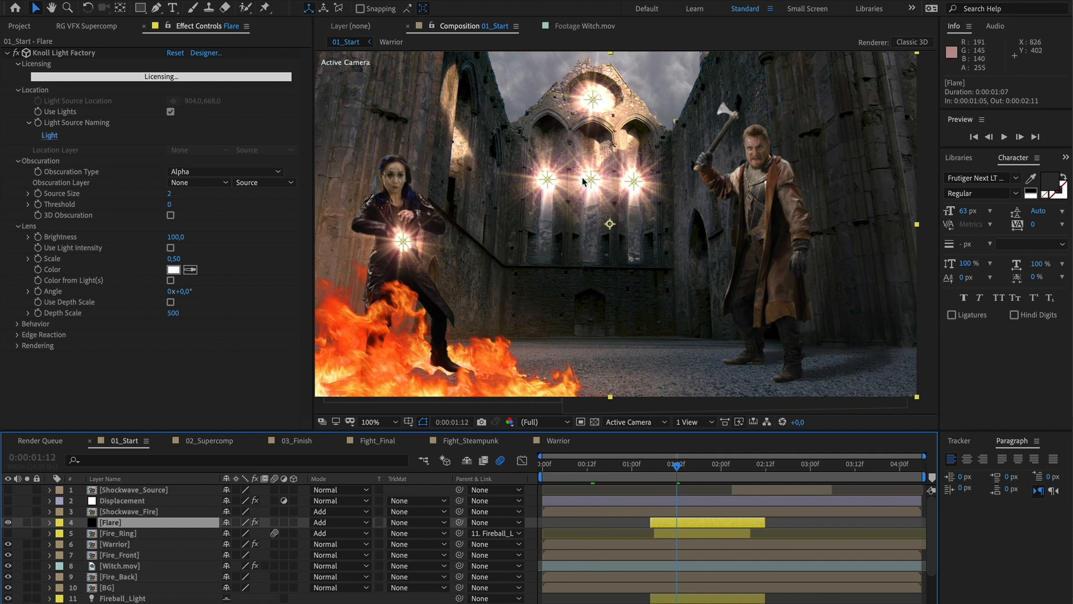
# Open the Knoll Light Factory designer to examine the lens flare presets and editor, then close it
pyautogui.click(206, 53)
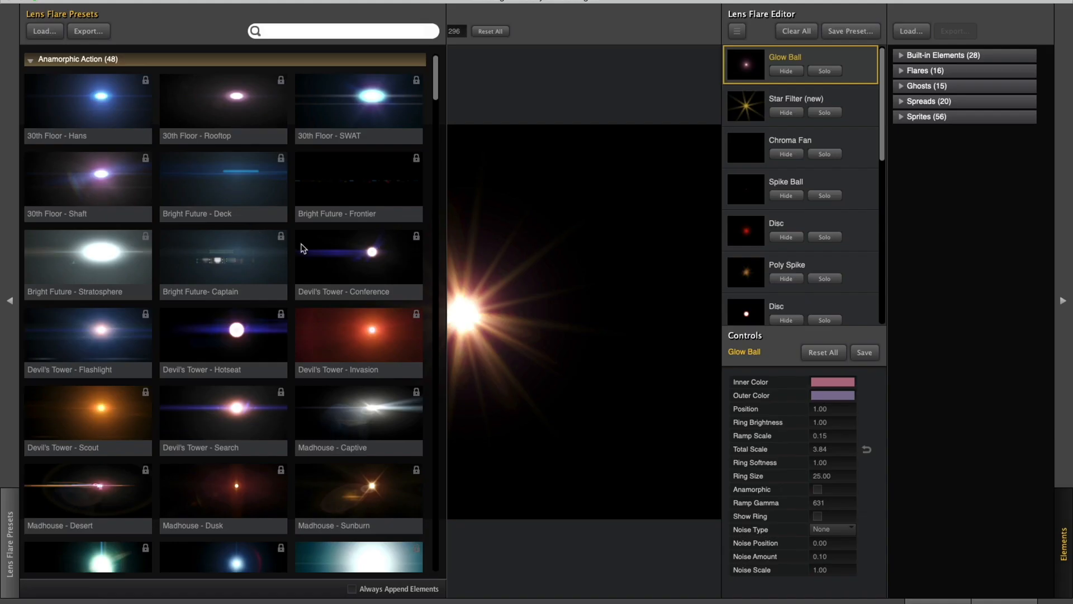
pyautogui.click(582, 96)
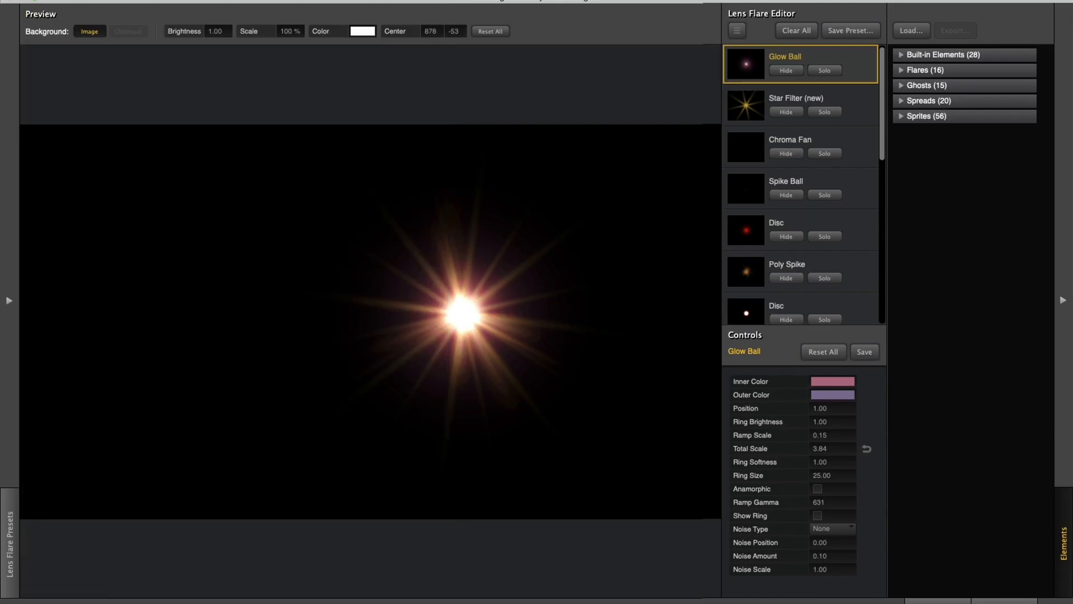
pyautogui.click(1004, 594)
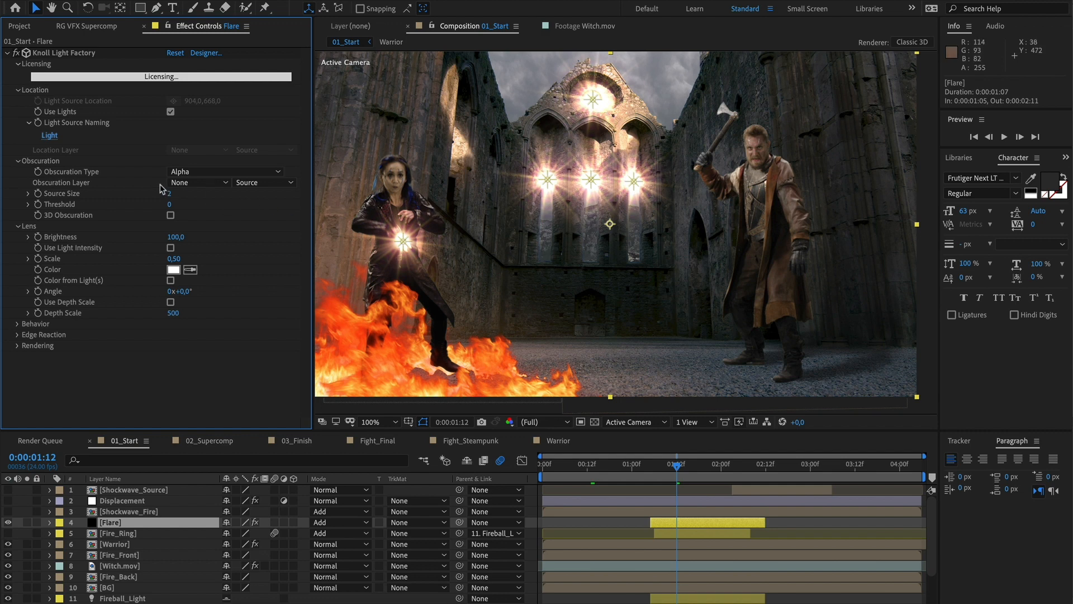
# Set the Light Source Naming to Fireball so the flare follows the fireball light
pyautogui.click(56, 137)
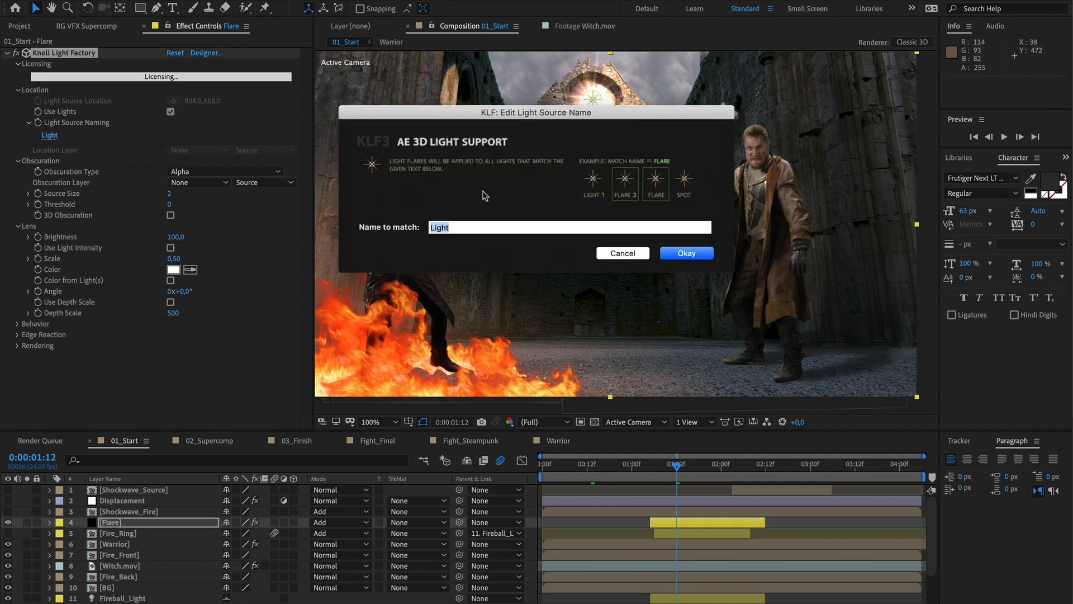
pyautogui.write('Fireball')
pyautogui.press('Return')
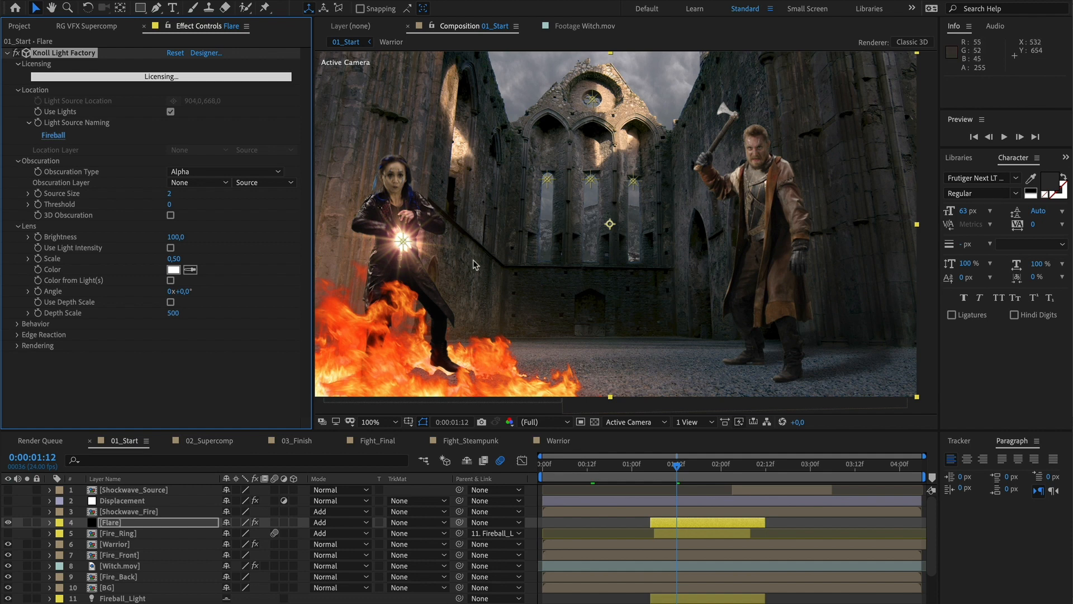
# In 02_Supercomp, apply Supercomp to the BG, Warrior Shadow and Warrior.mov layers together
pyautogui.click(211, 440)
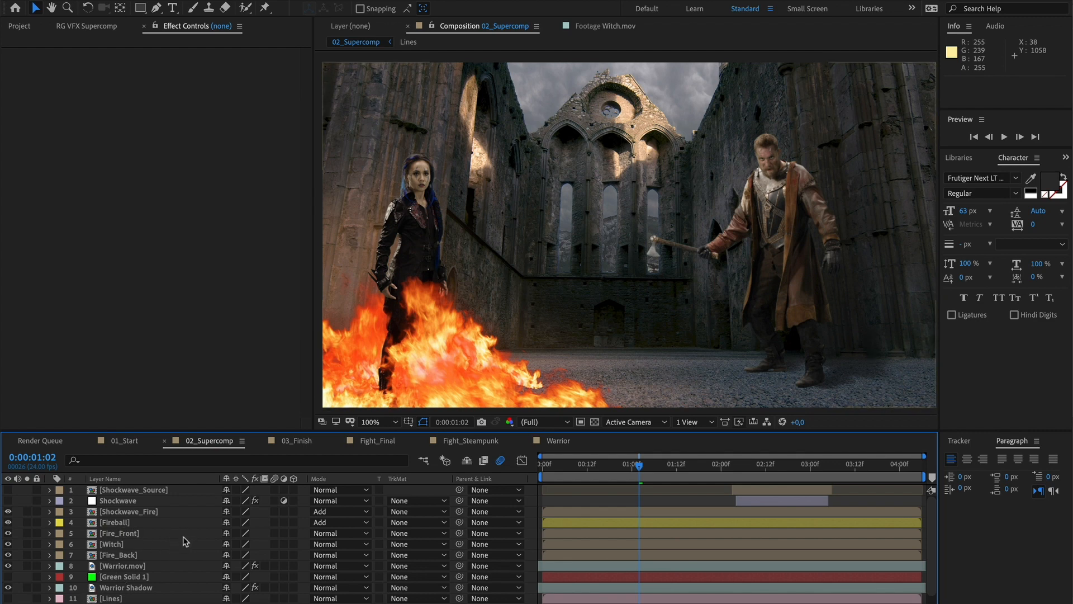
pyautogui.scroll(-1, 185, 541)
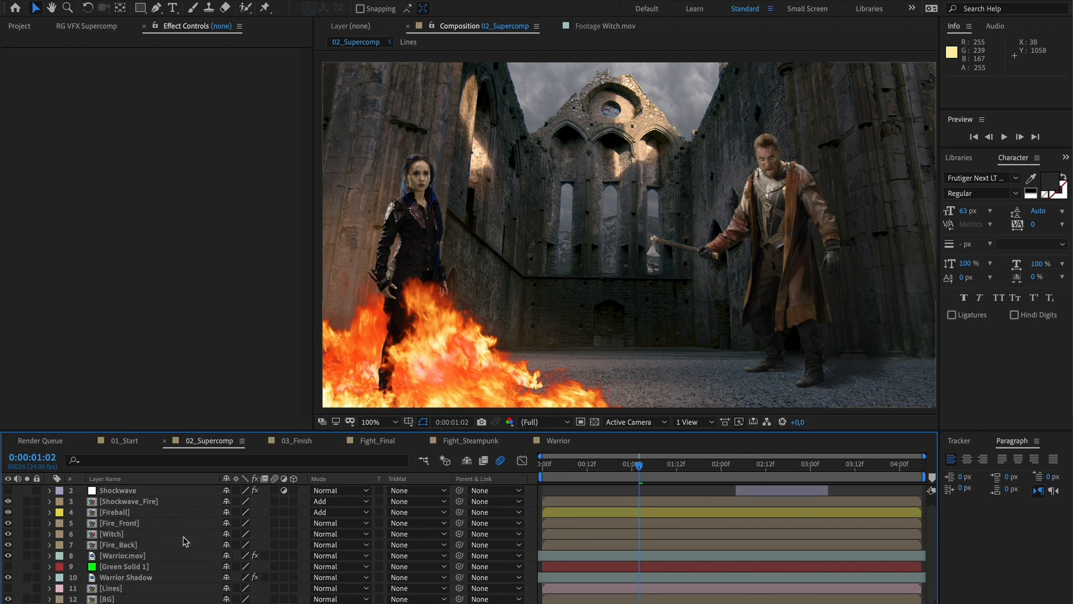
pyautogui.click(103, 598)
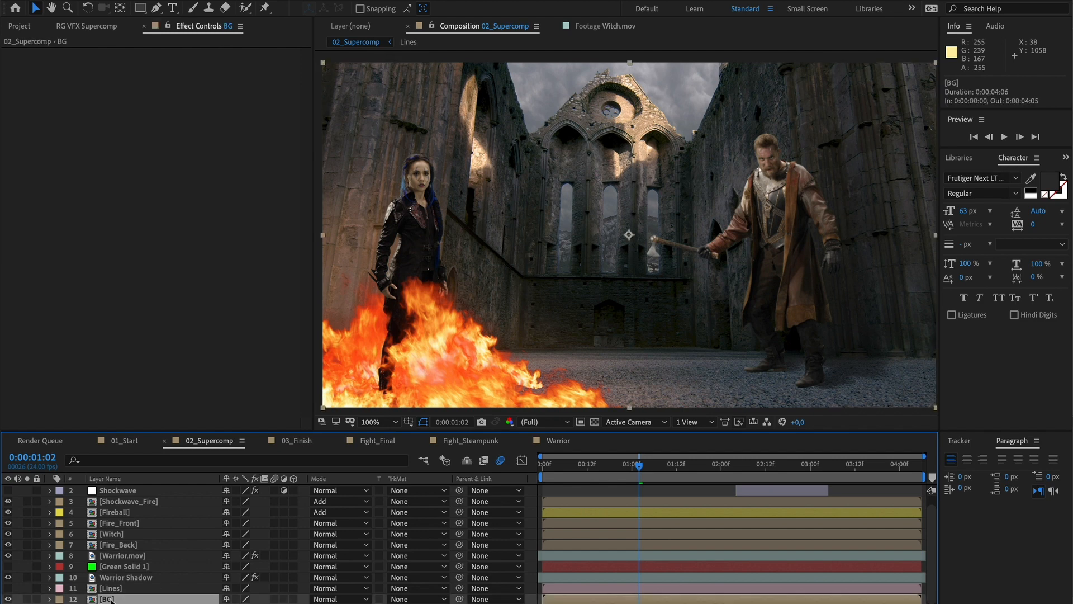
pyautogui.keyDown('ctrl'); pyautogui.click(136, 578); pyautogui.keyUp('ctrl')
pyautogui.keyDown('ctrl'); pyautogui.click(137, 556); pyautogui.keyUp('ctrl')
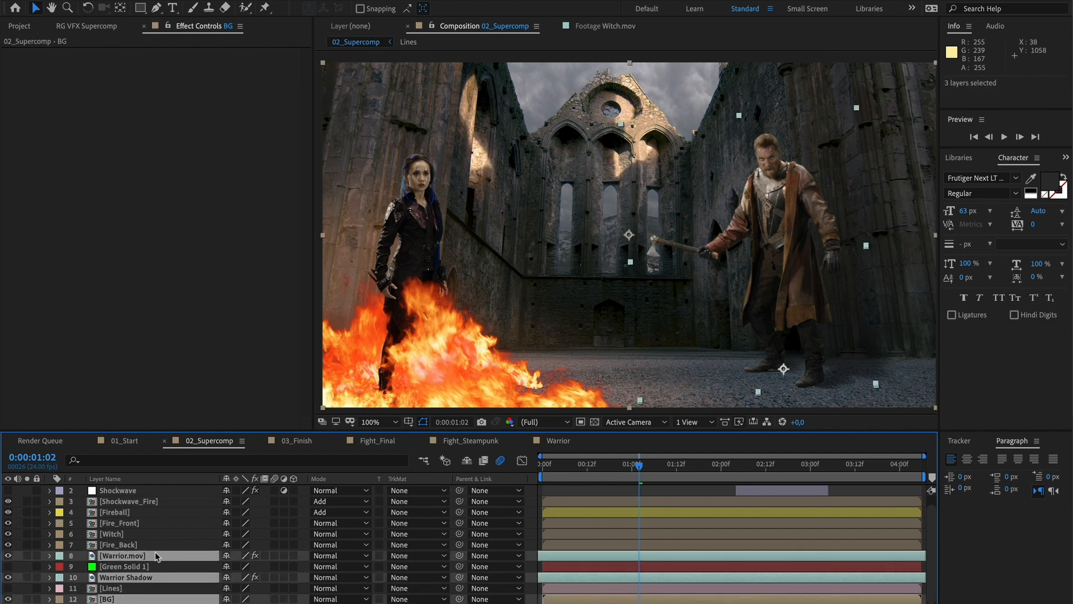
pyautogui.rightClick(118, 263)
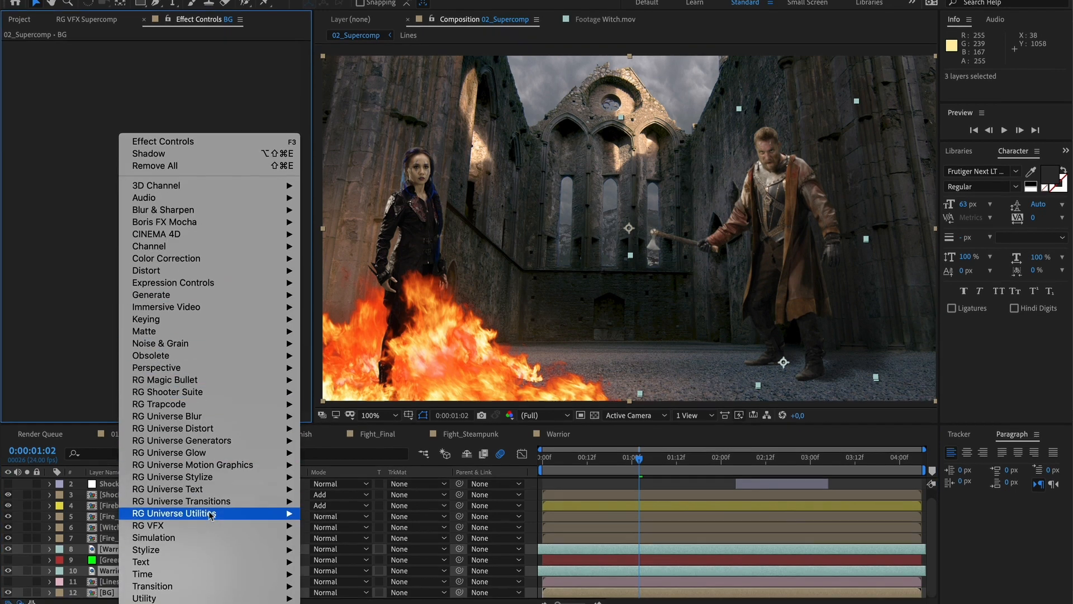
pyautogui.moveTo(163, 535)
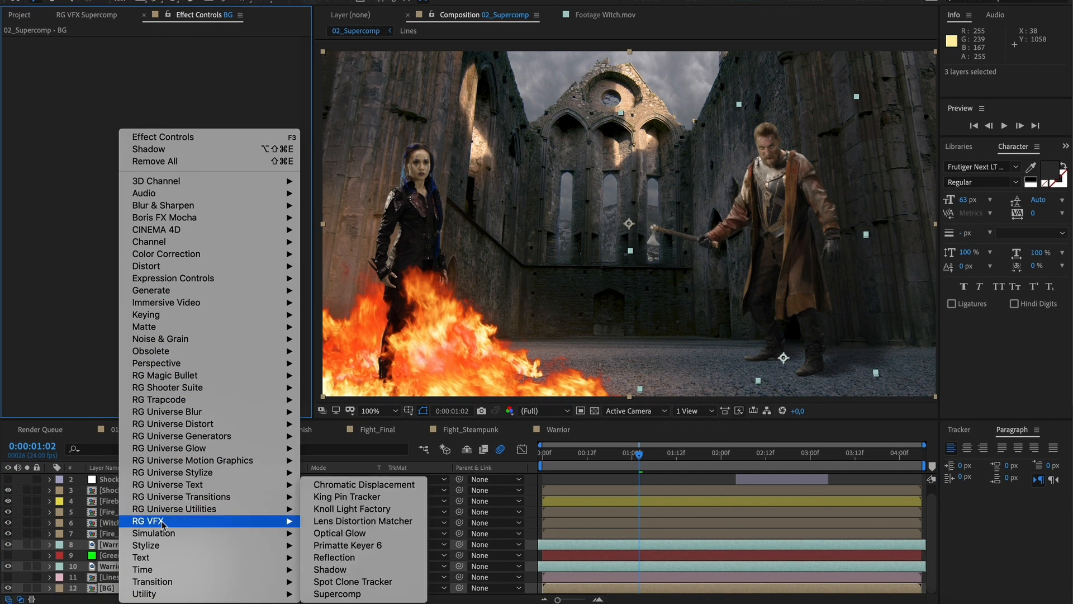
pyautogui.click(360, 594)
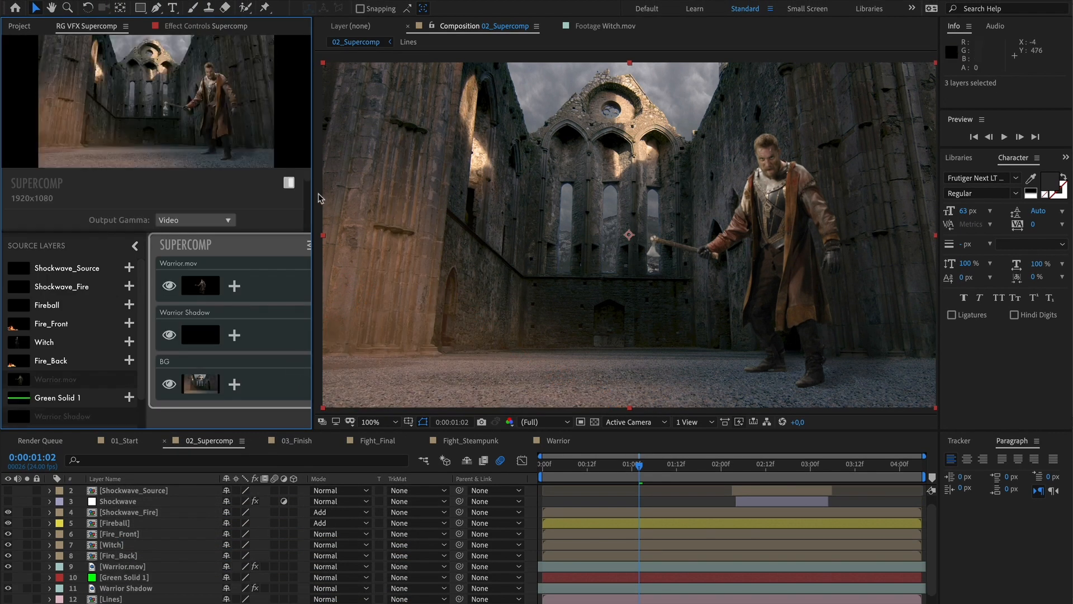
# Add a Color Correction to Warrior.mov in Supercomp and match it to the background
pyautogui.moveTo(312, 178); pyautogui.dragTo(468, 185)
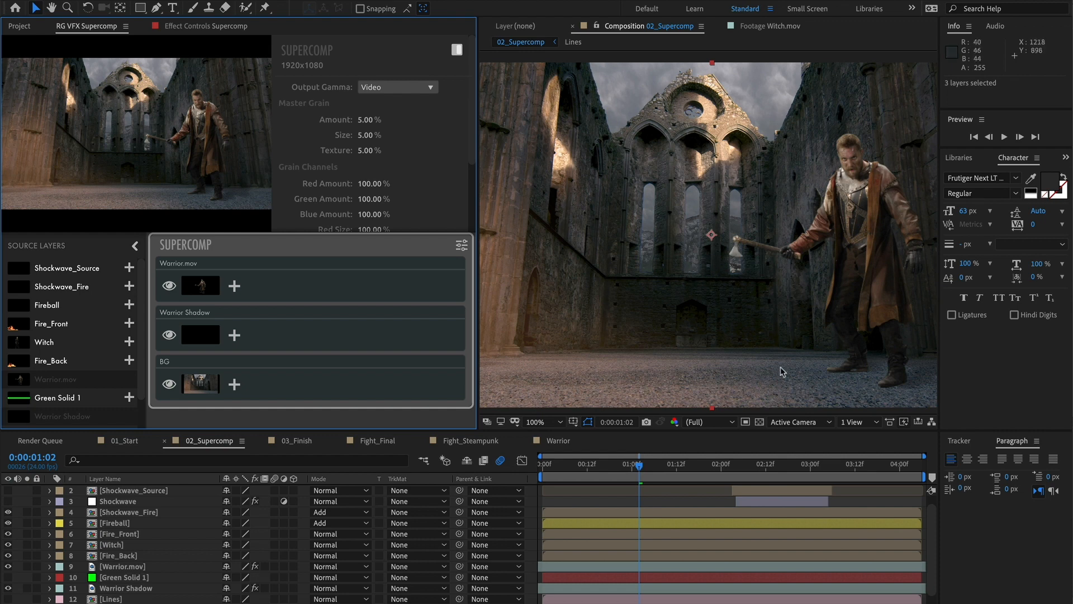
pyautogui.press('h')
pyautogui.moveTo(814, 278); pyautogui.dragTo(756, 275)
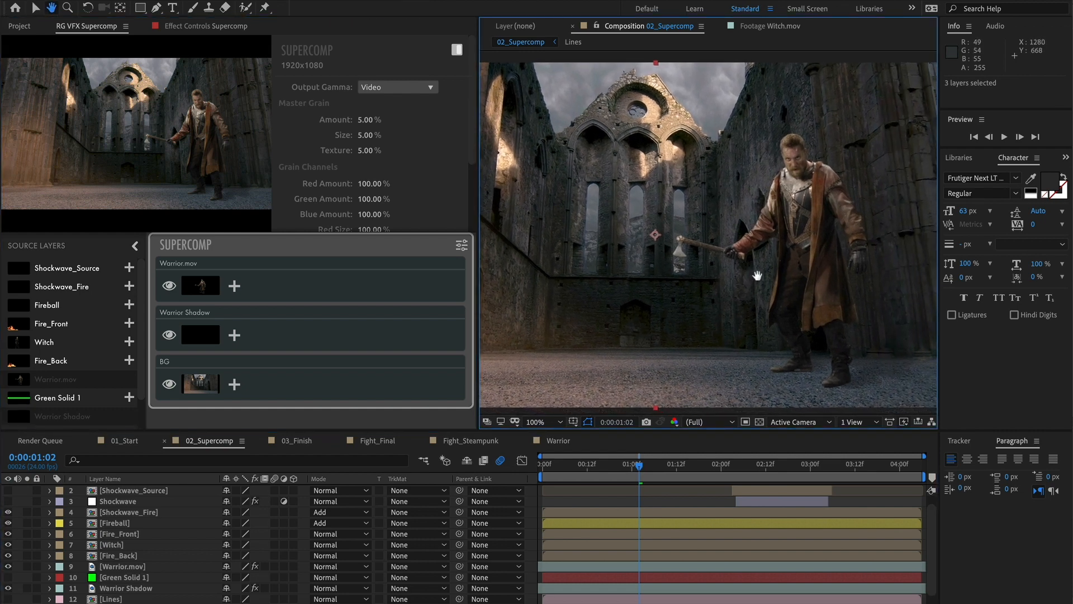
pyautogui.press('v')
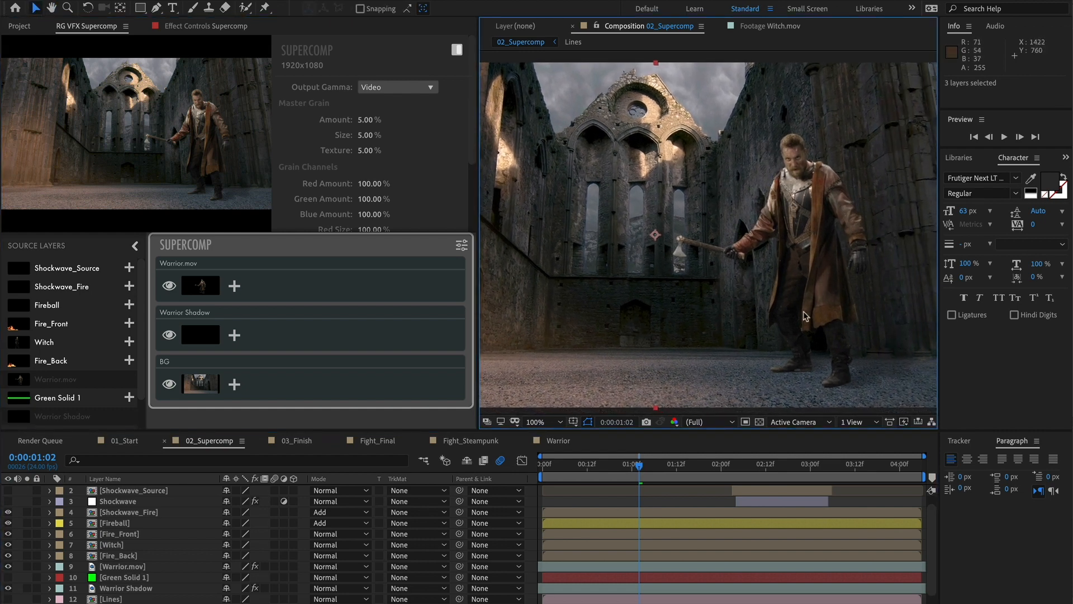
pyautogui.click(234, 287)
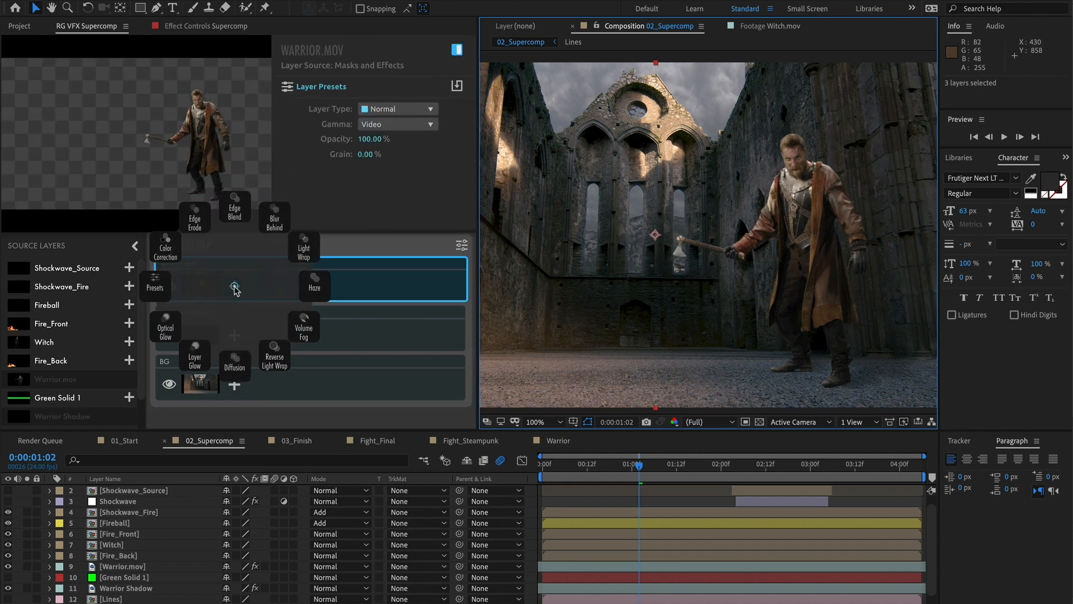
pyautogui.click(166, 252)
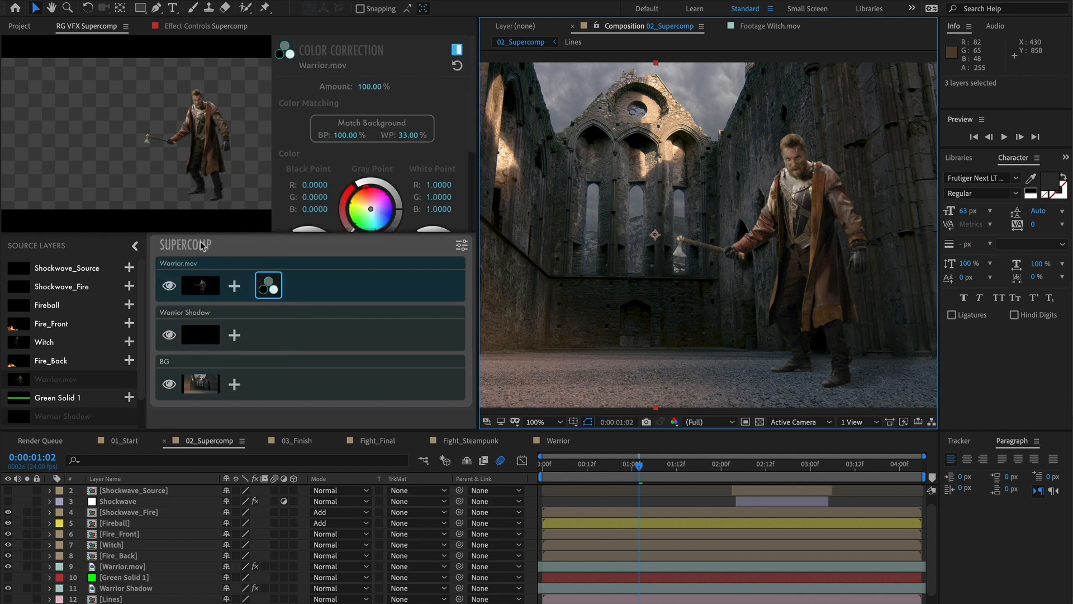
pyautogui.click(368, 126)
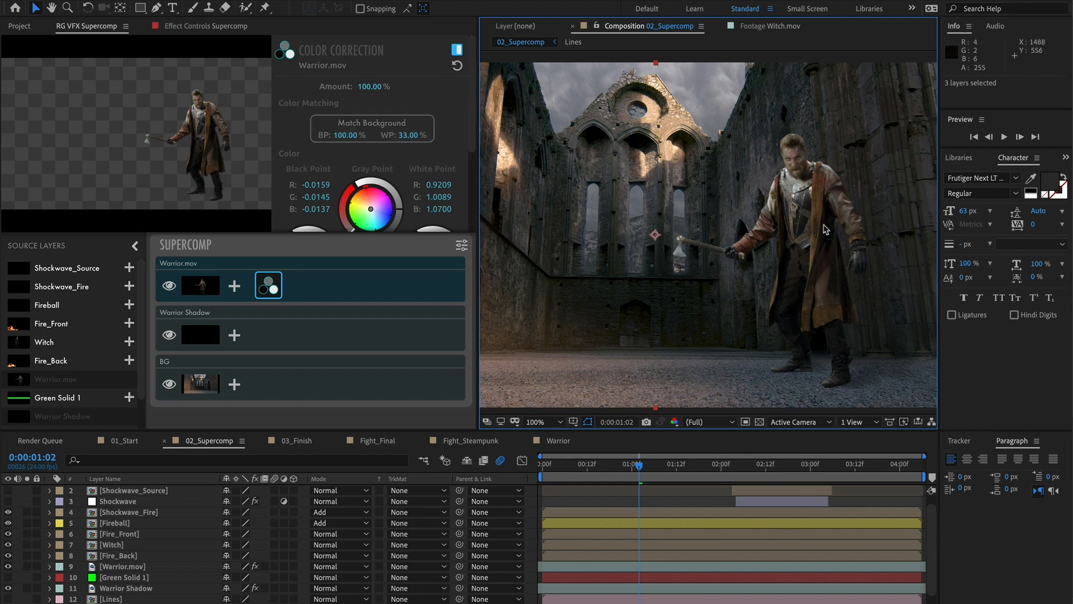
# Add a Light Wrap effect to the Warrior.mov layer in Supercomp
pyautogui.click(458, 51)
pyautogui.click(458, 51)
pyautogui.click(234, 288)
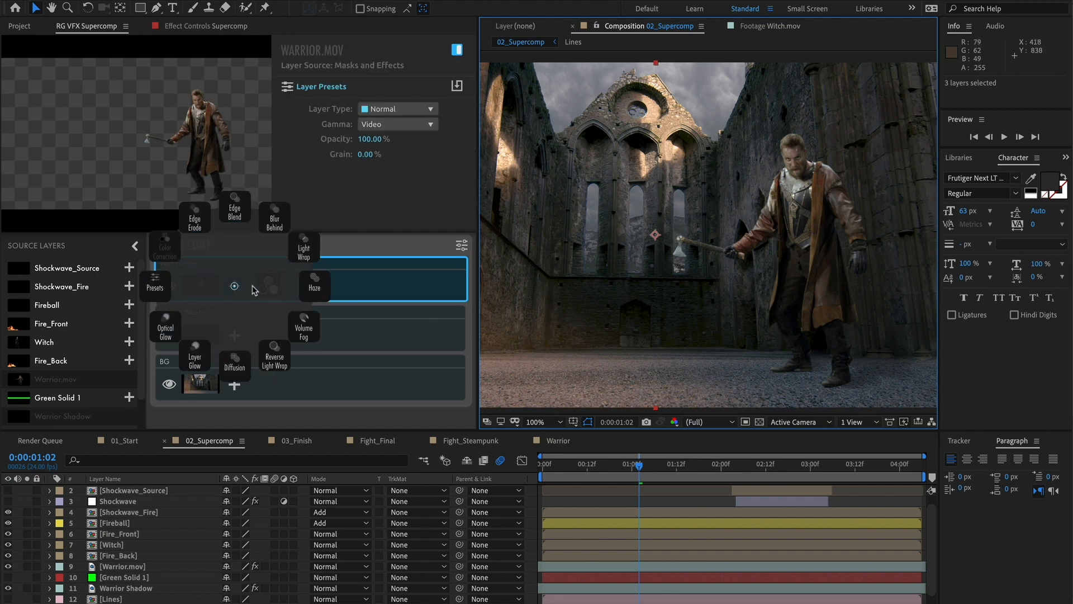
pyautogui.click(303, 252)
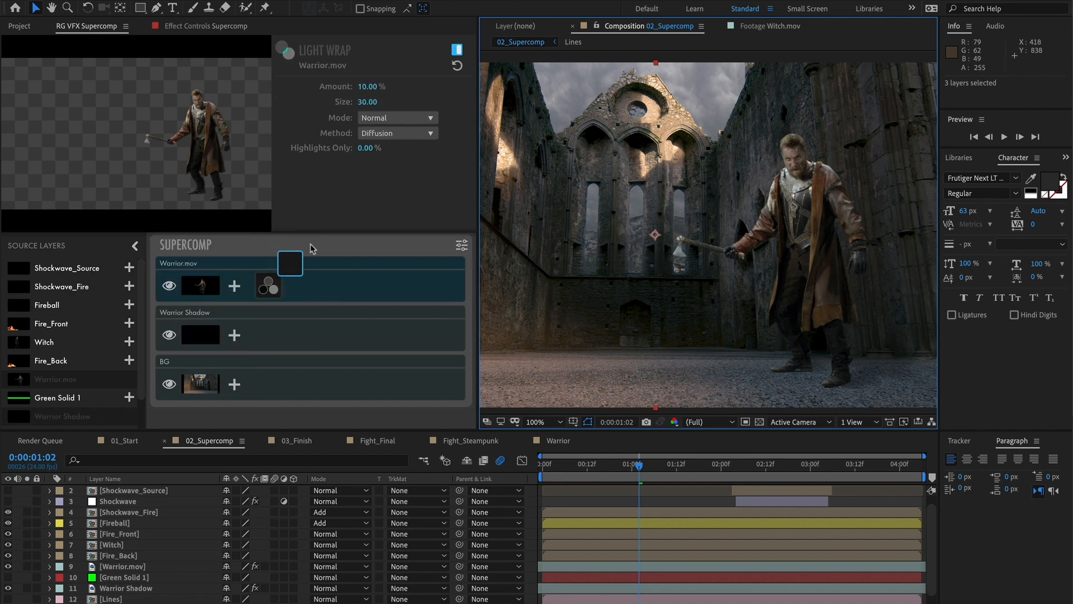
# Set the Light Wrap Amount to 50% and Size to 20
pyautogui.click(365, 88)
pyautogui.write('10')
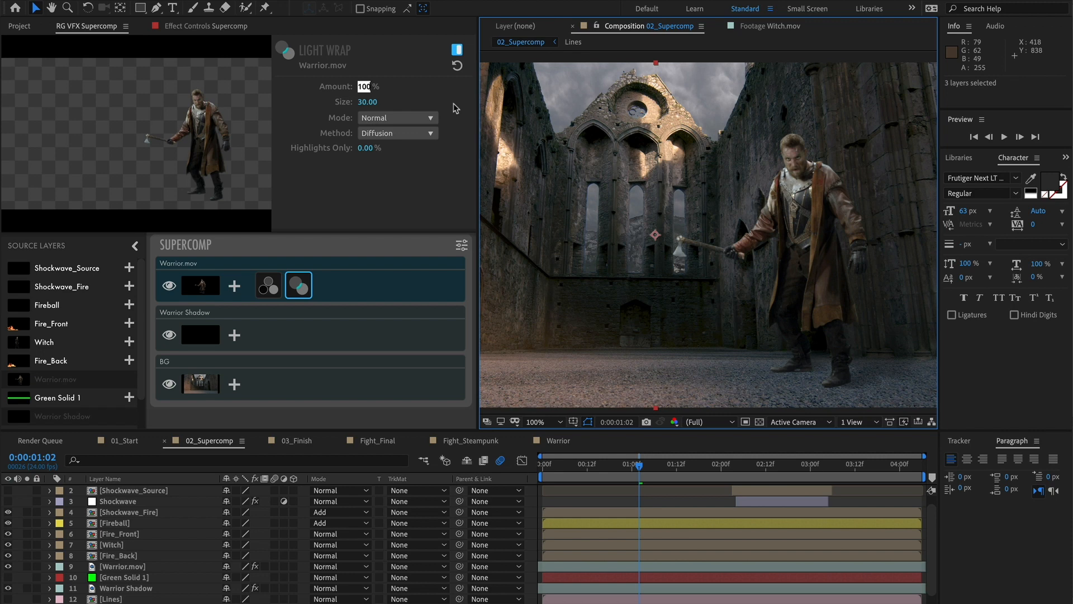
pyautogui.press('Return')
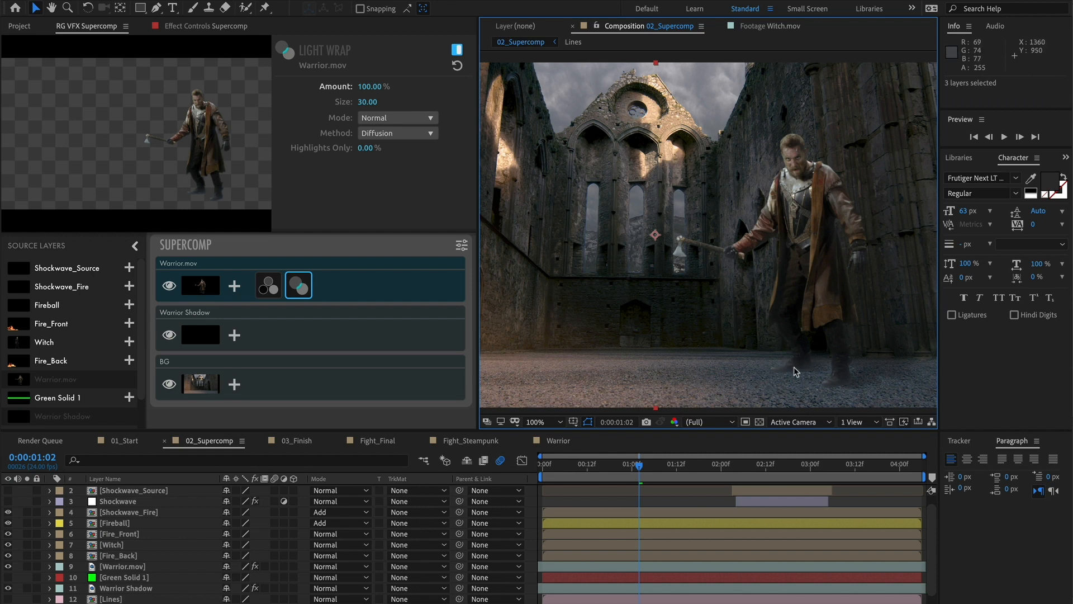
pyautogui.click(367, 102)
pyautogui.write('20')
pyautogui.press('Return')
pyautogui.write('50')
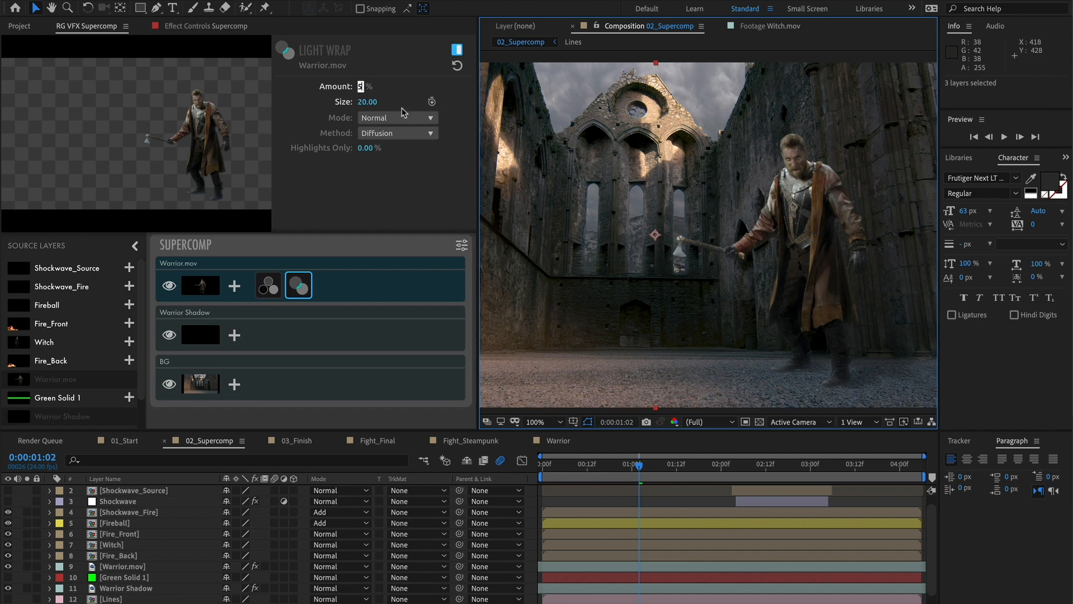
pyautogui.press('Return')
# Add Green Solid 1 to Supercomp and move it below Warrior.mov in the layer stack
pyautogui.click(129, 397)
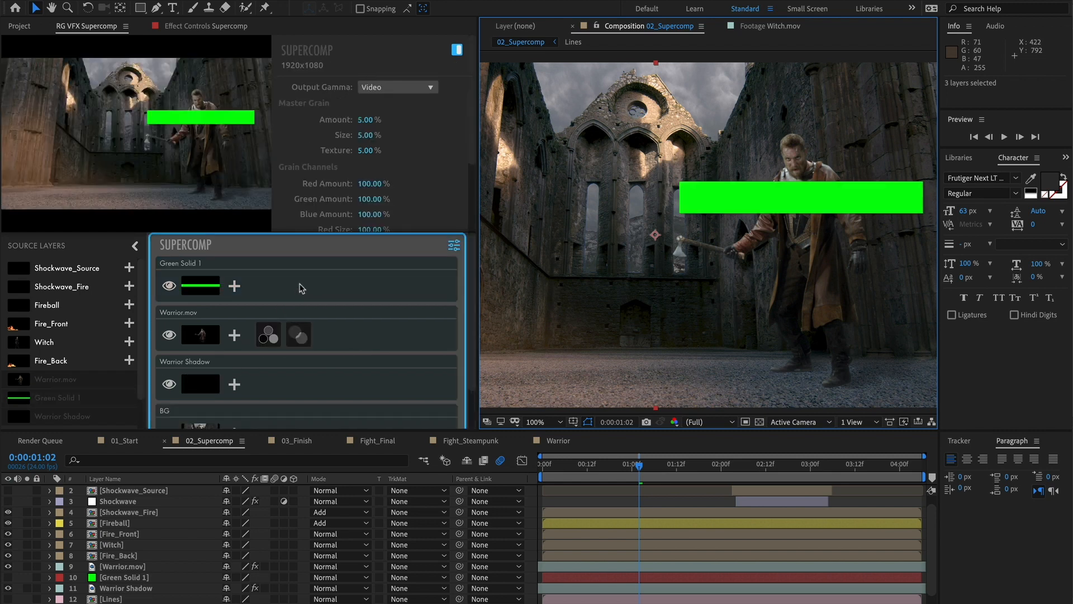
pyautogui.moveTo(302, 288); pyautogui.dragTo(301, 337)
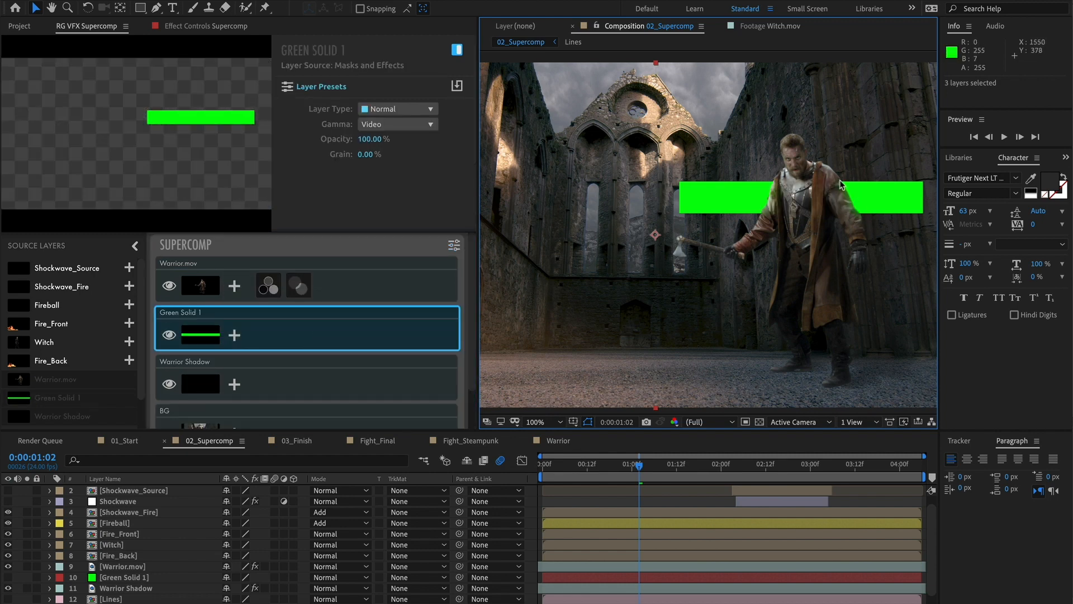
# Move Green Solid 1 down to position 1416,483
pyautogui.click(144, 575)
pyautogui.press('p')
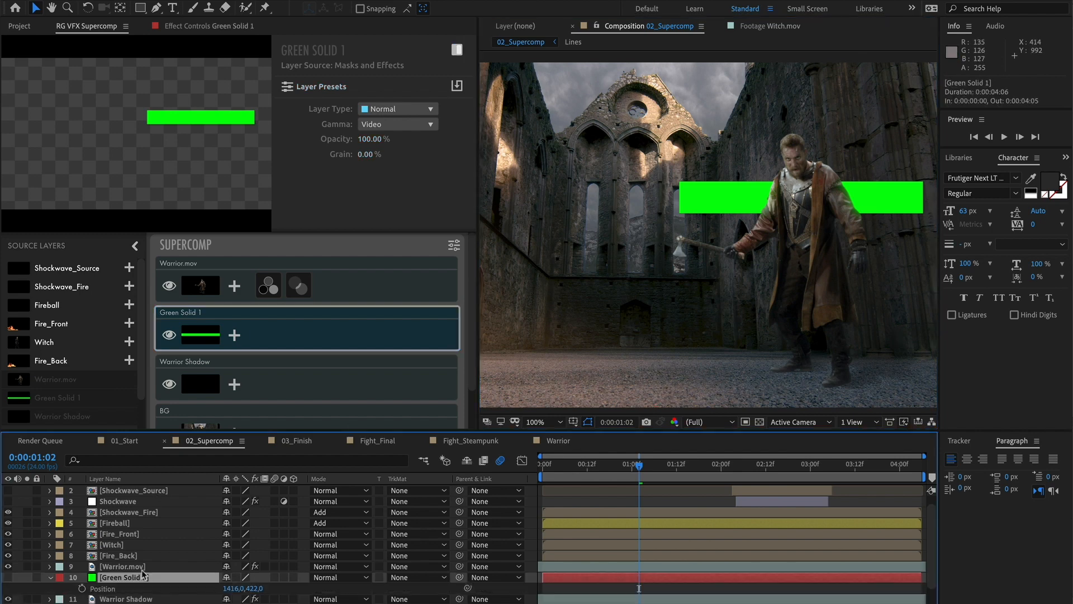
pyautogui.moveTo(252, 588)
pyautogui.mouseDown()
pyautogui.moveTo(306, 581)
pyautogui.moveTo(253, 583)
pyautogui.mouseUp()
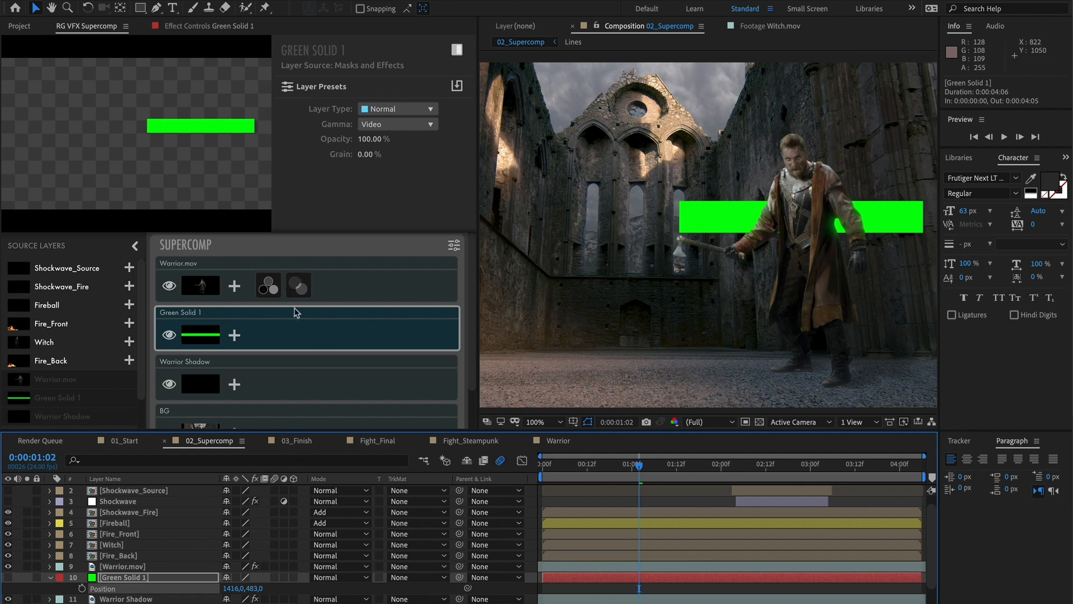
# Turn off the Light Wrap effect on the Warrior.mov layer in Supercomp
pyautogui.click(299, 287)
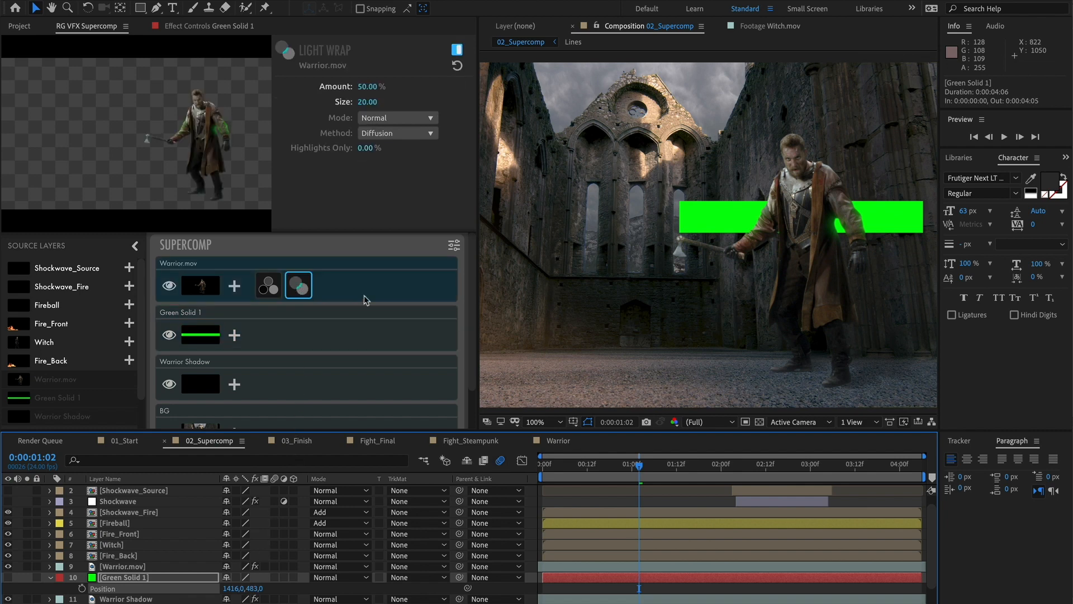
pyautogui.click(457, 51)
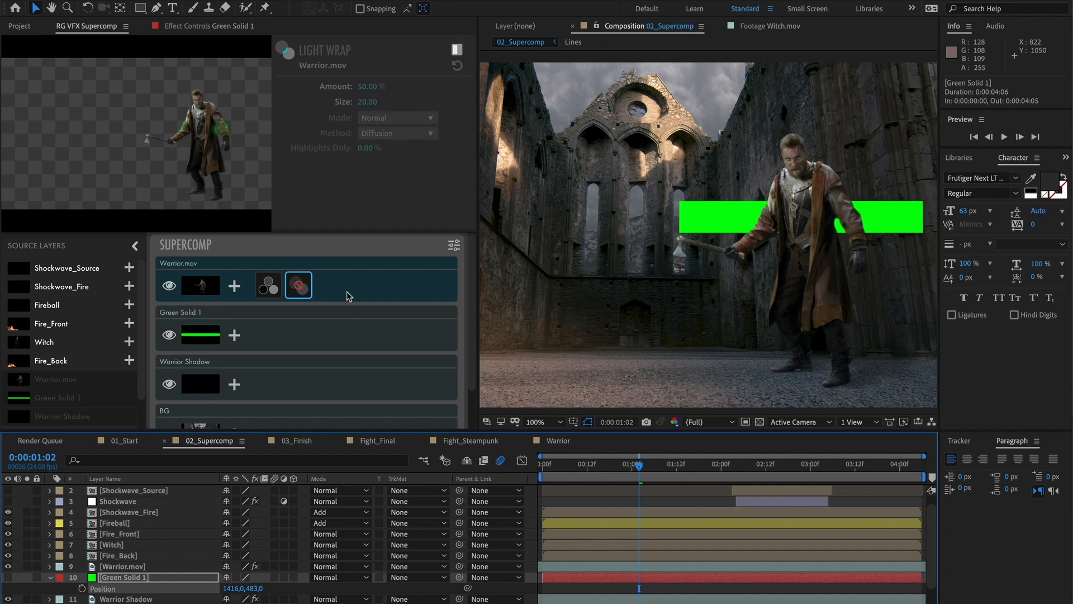
# Add an Optical Glow effect to Green Solid 1 and adjust its Size value
pyautogui.click(235, 335)
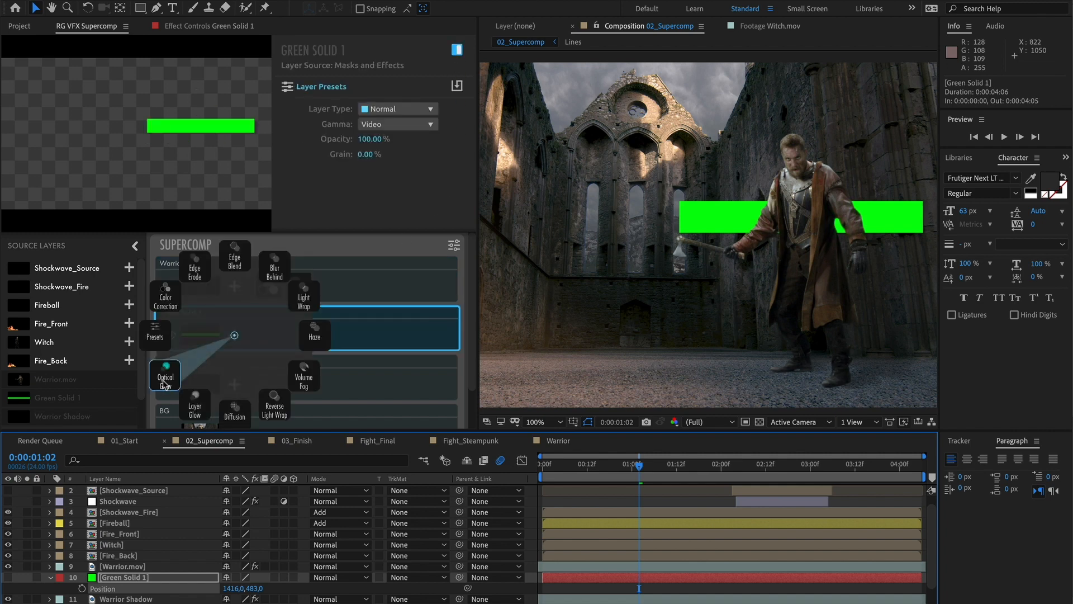
pyautogui.click(164, 380)
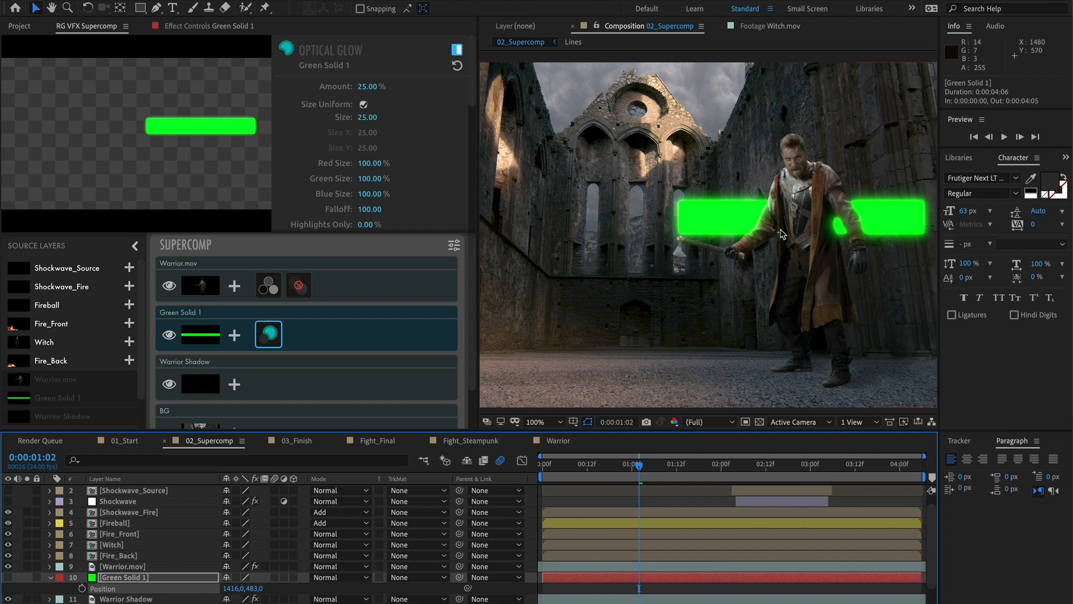
pyautogui.moveTo(367, 116); pyautogui.dragTo(391, 130)
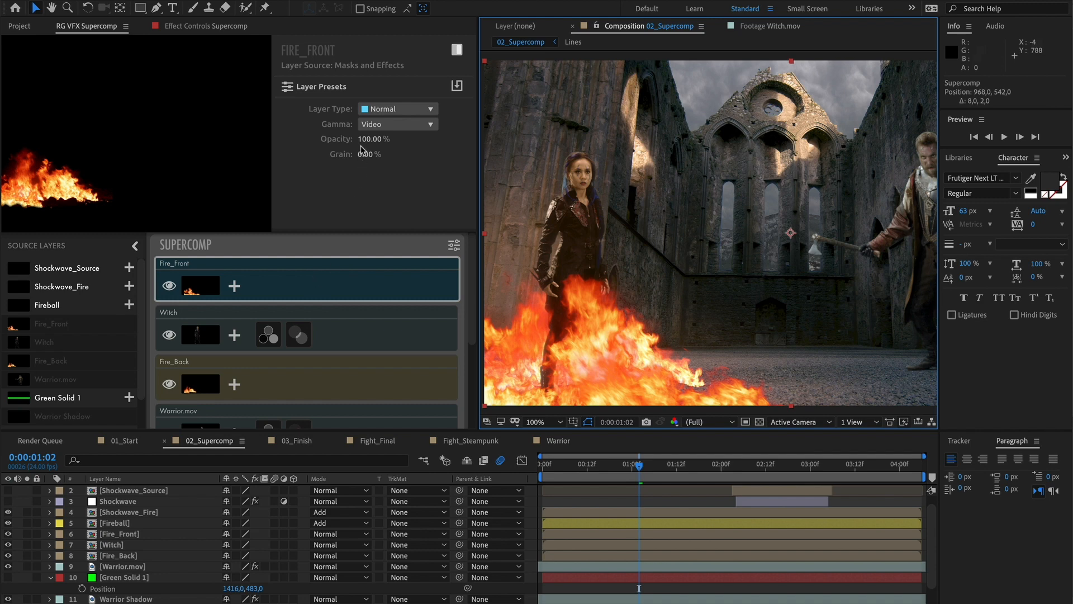
# Set the Fire_Front layer's Layer Type to Additive
pyautogui.click(379, 111)
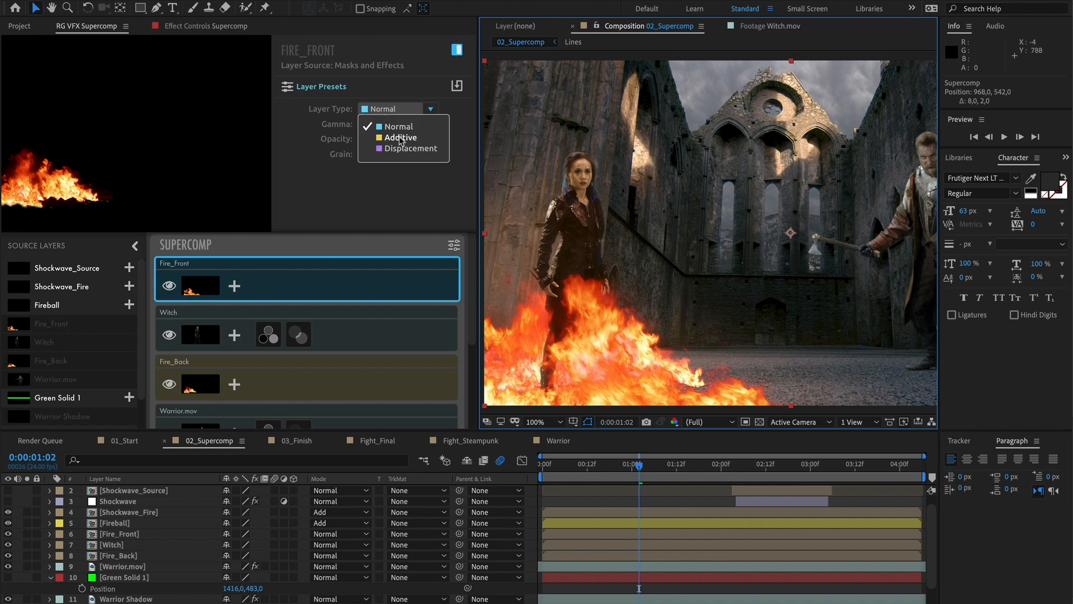
pyautogui.click(400, 138)
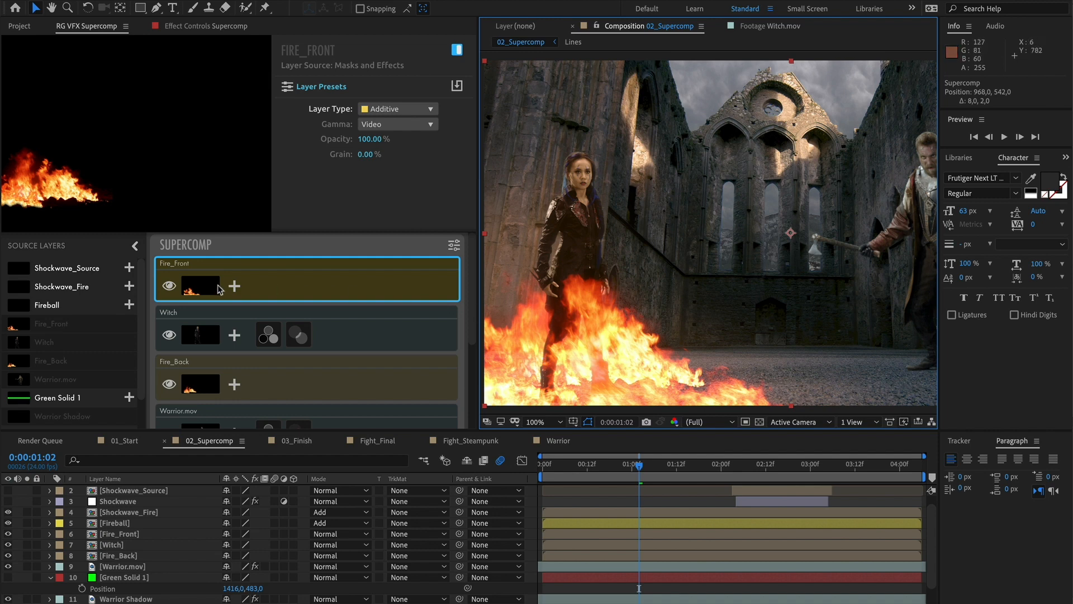
# Apply the Big Fire layer preset to the Fire_Front layer
pyautogui.click(235, 286)
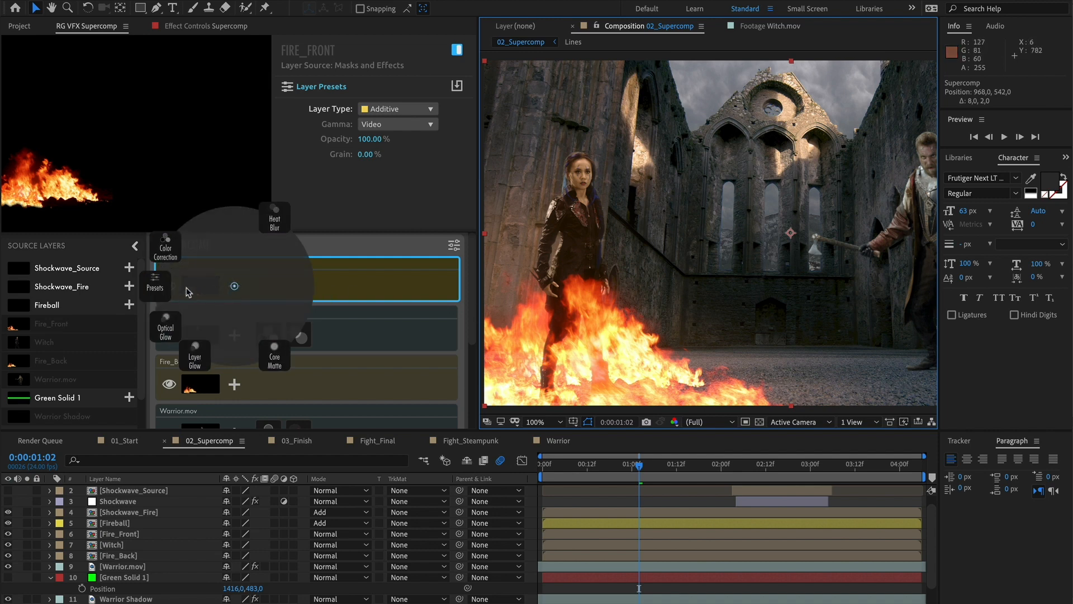
pyautogui.click(154, 288)
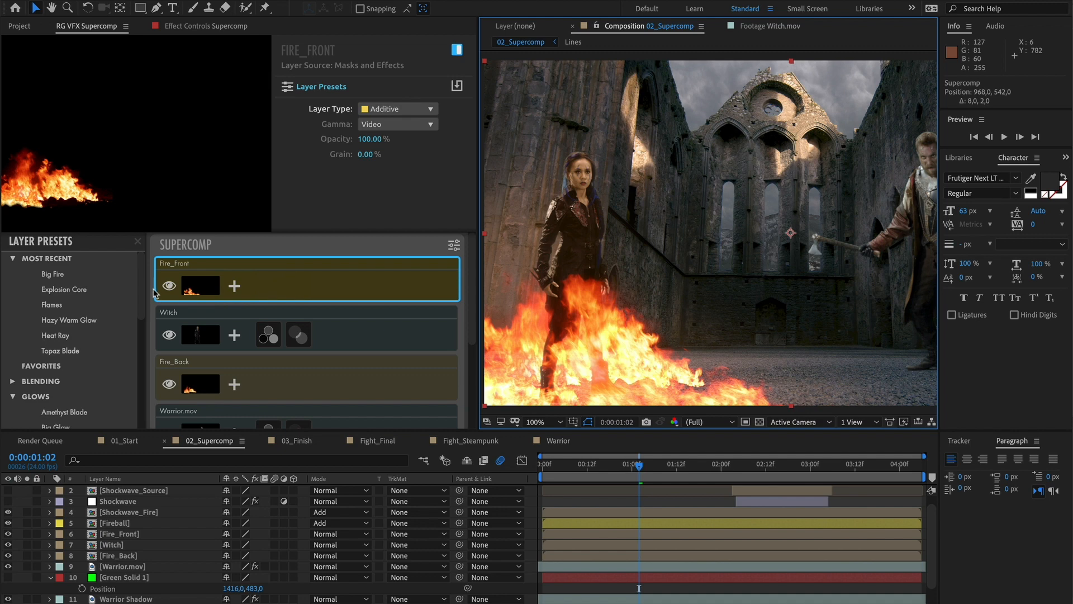
pyautogui.click(67, 276)
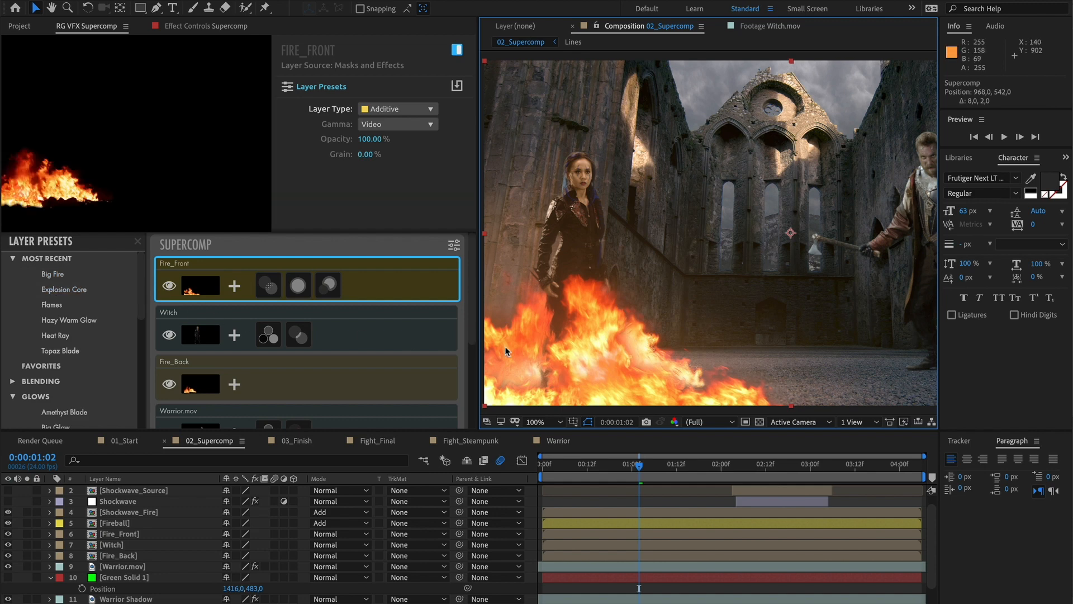
# Review the Heat Blur, Core Matte and Optical Glow effects added to Fire_Front
pyautogui.click(267, 287)
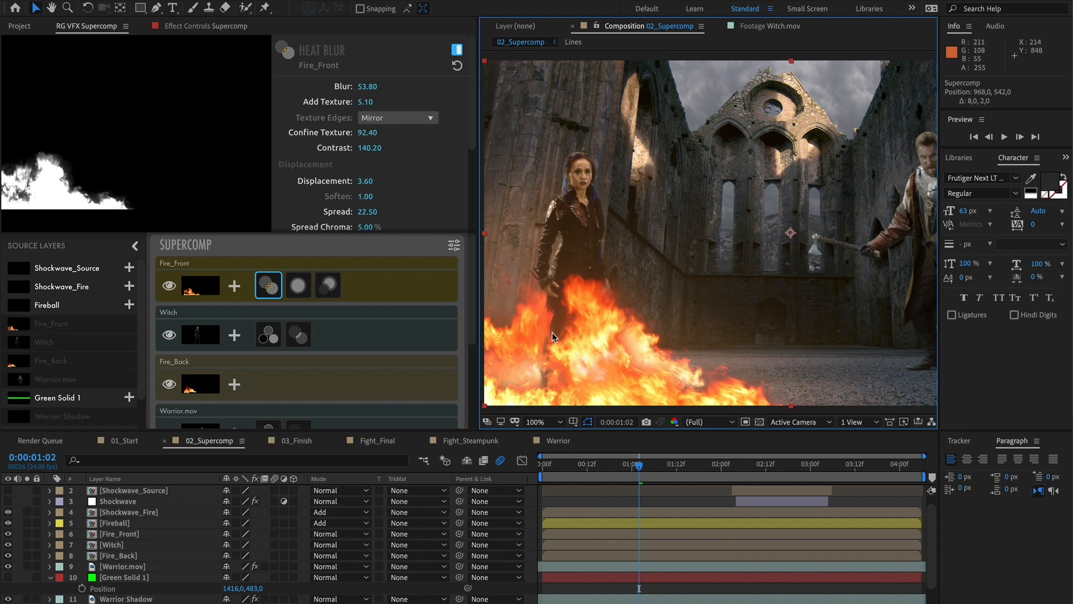
pyautogui.click(299, 286)
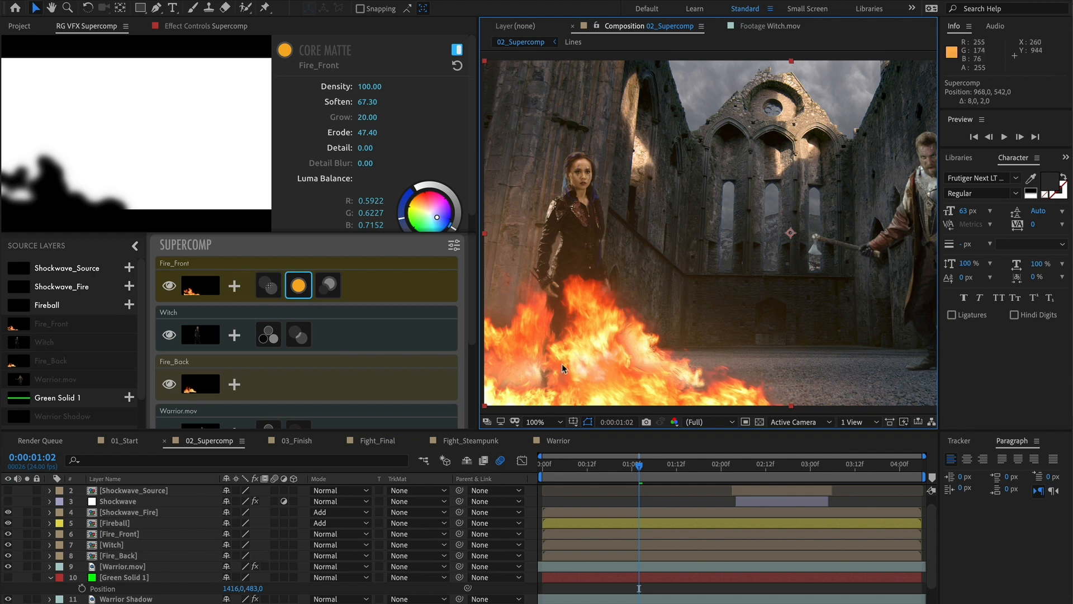
pyautogui.click(329, 286)
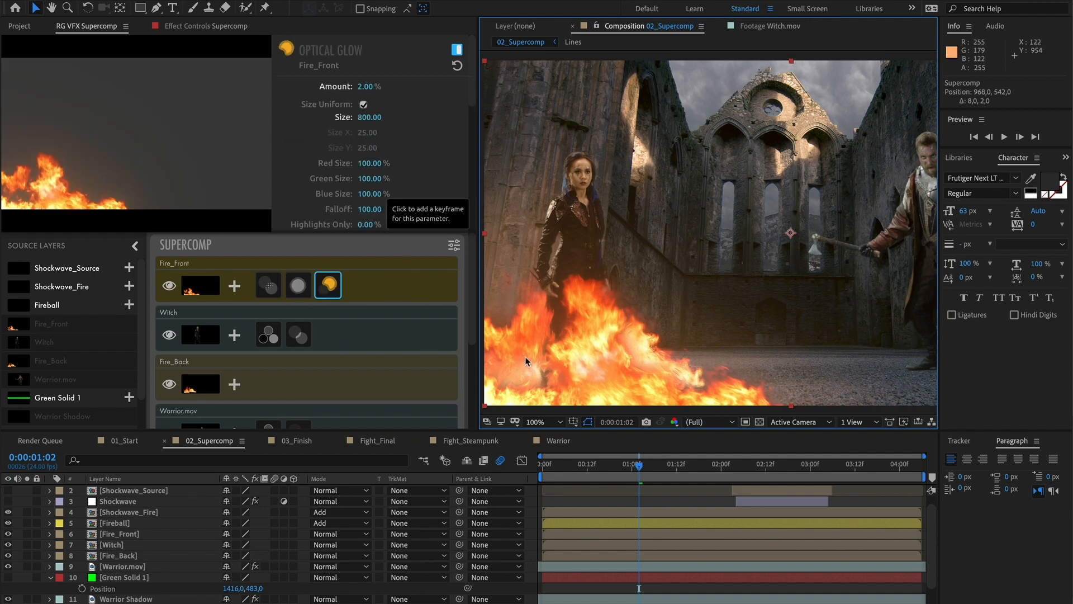
# Open the 03_Finish composition and turn on visibility of the Lines layer in Supercomp
pyautogui.click(296, 441)
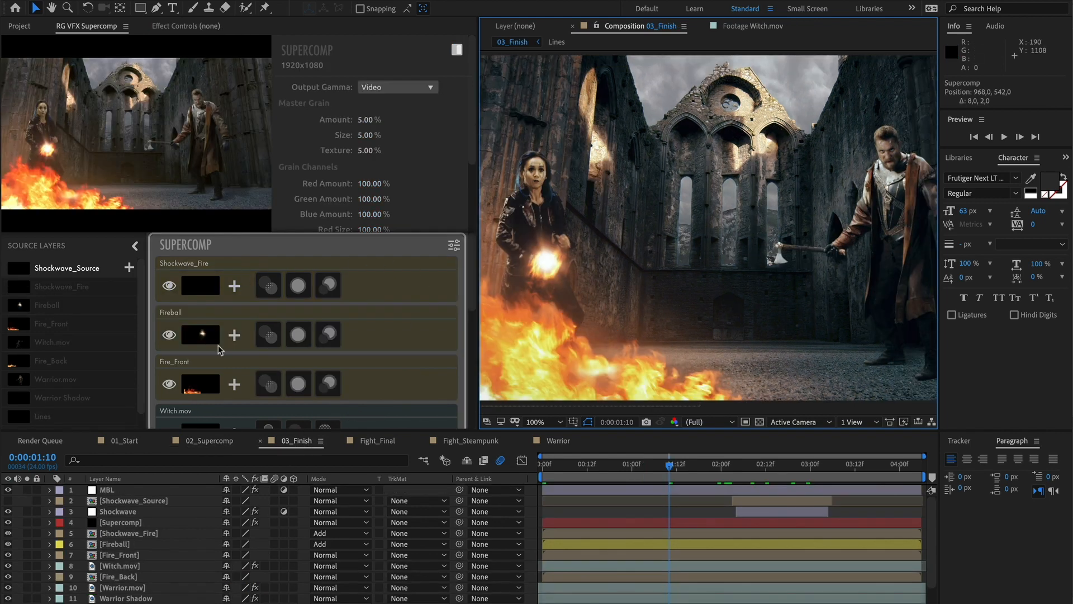
pyautogui.moveTo(468, 267); pyautogui.dragTo(470, 389)
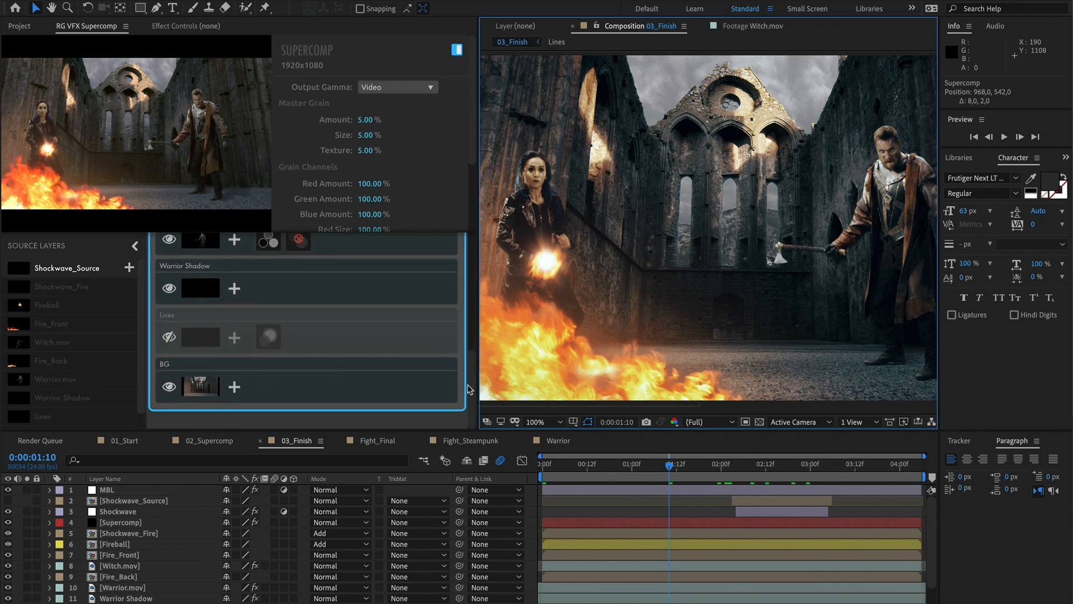
pyautogui.click(169, 337)
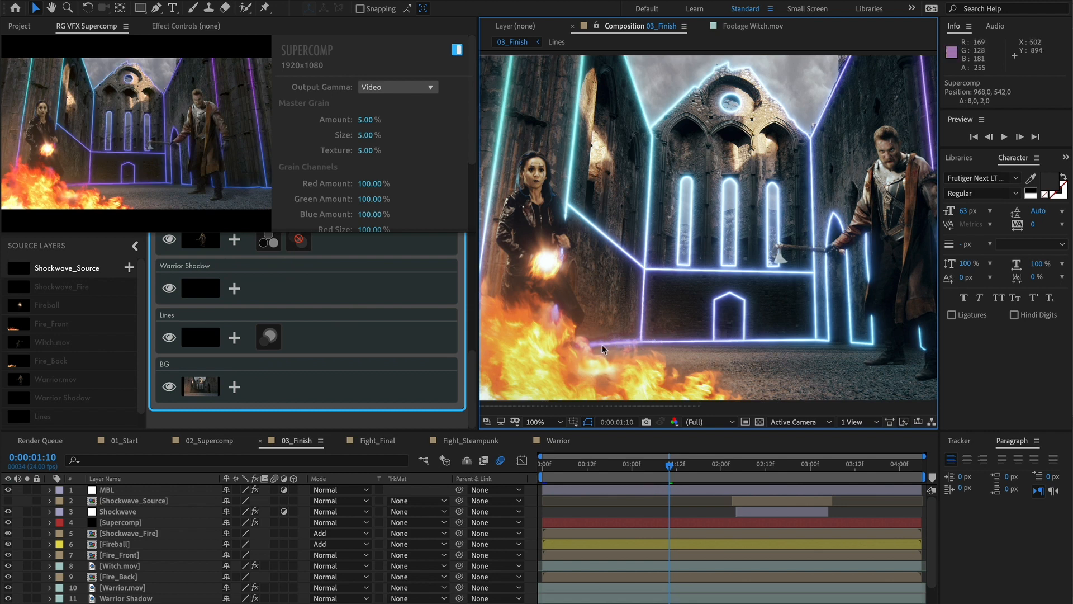
# Open the Fight_Steampunk composition and play it back
pyautogui.click(469, 440)
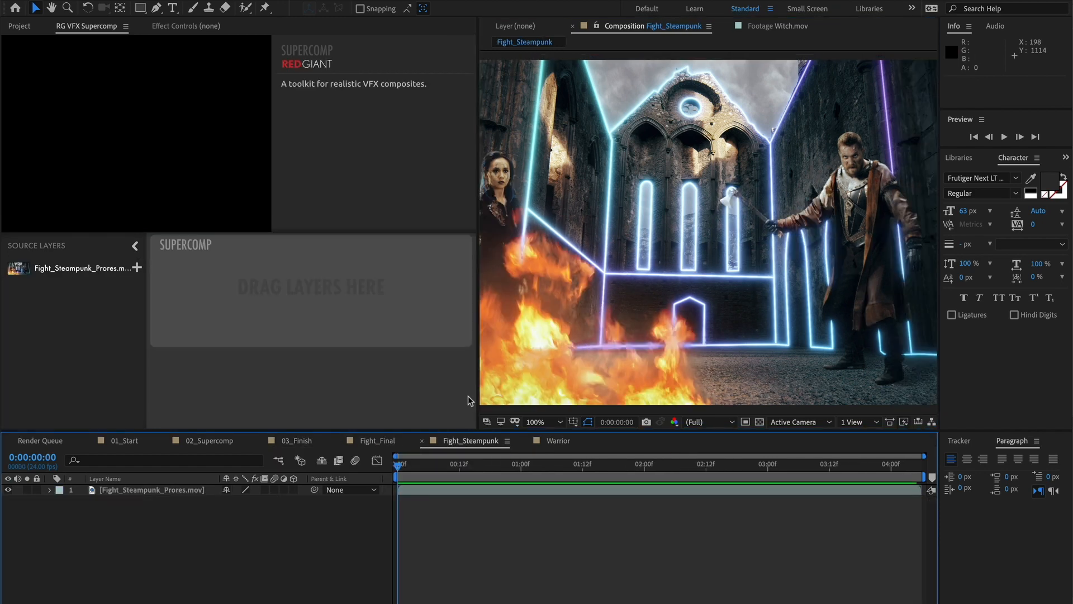
pyautogui.moveTo(476, 392); pyautogui.dragTo(322, 391)
pyautogui.press('space')
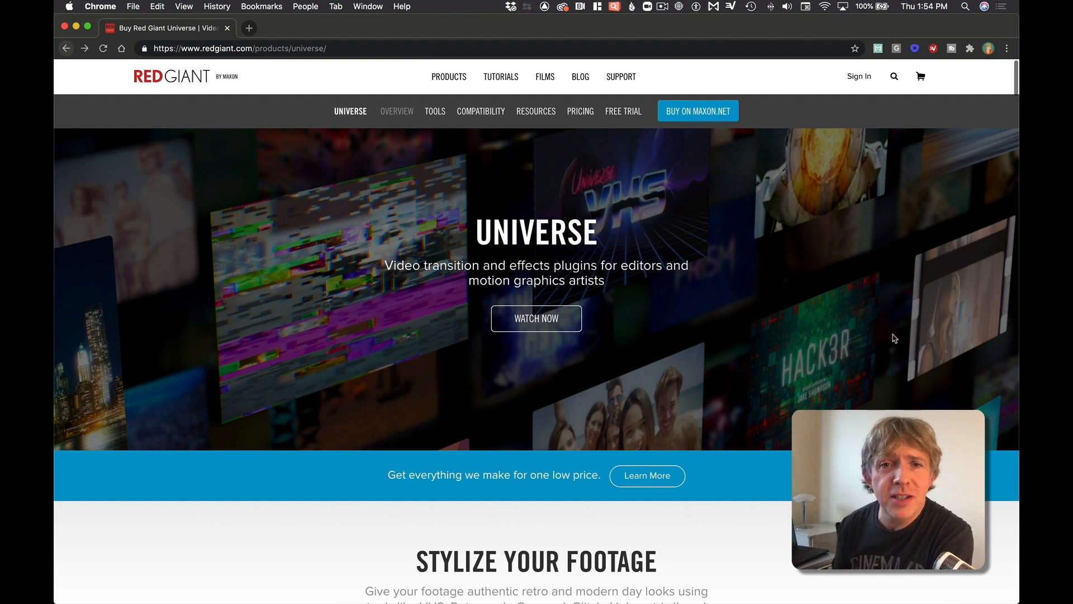
# Browse the Tools section of the Red Giant Universe product page in the web browser
pyautogui.click(436, 112)
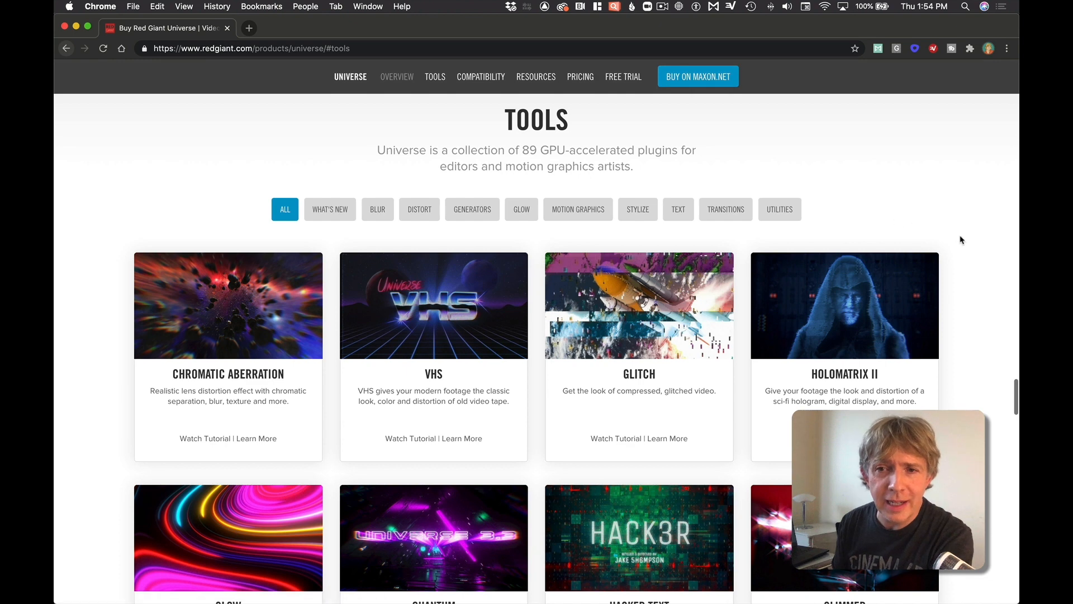
pyautogui.scroll(-3, 972, 247)
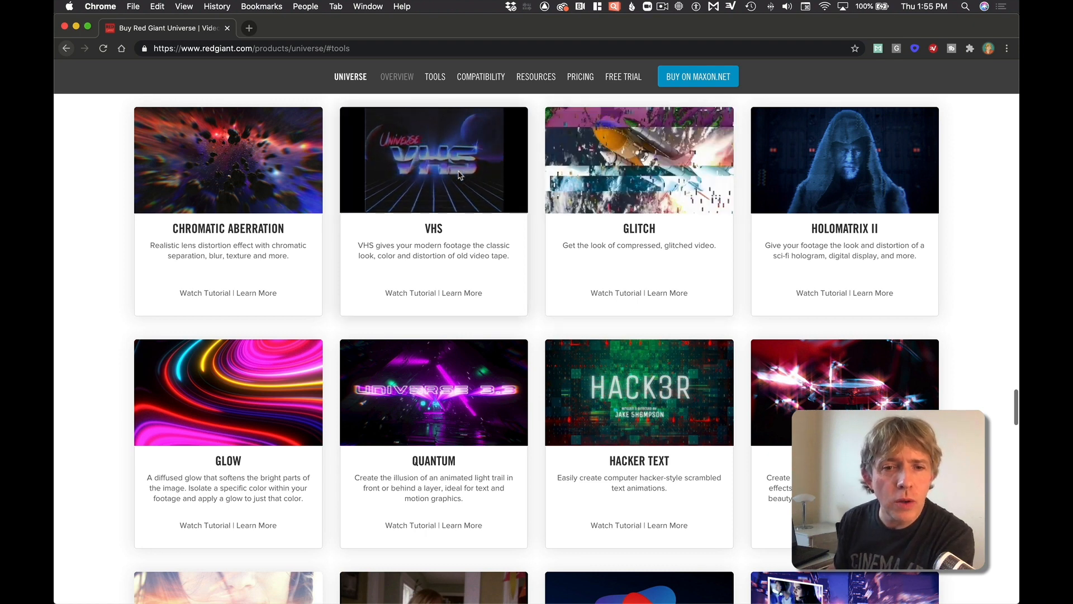
pyautogui.scroll(-3, 459, 175)
pyautogui.scroll(-4, 458, 175)
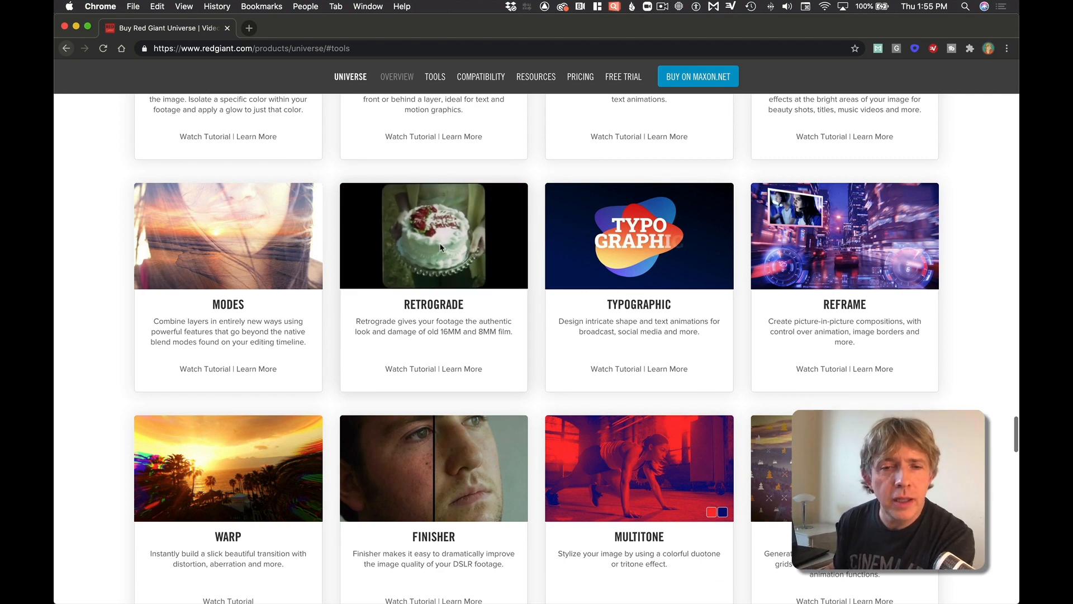
pyautogui.scroll(-1, 439, 249)
pyautogui.scroll(-2, 441, 247)
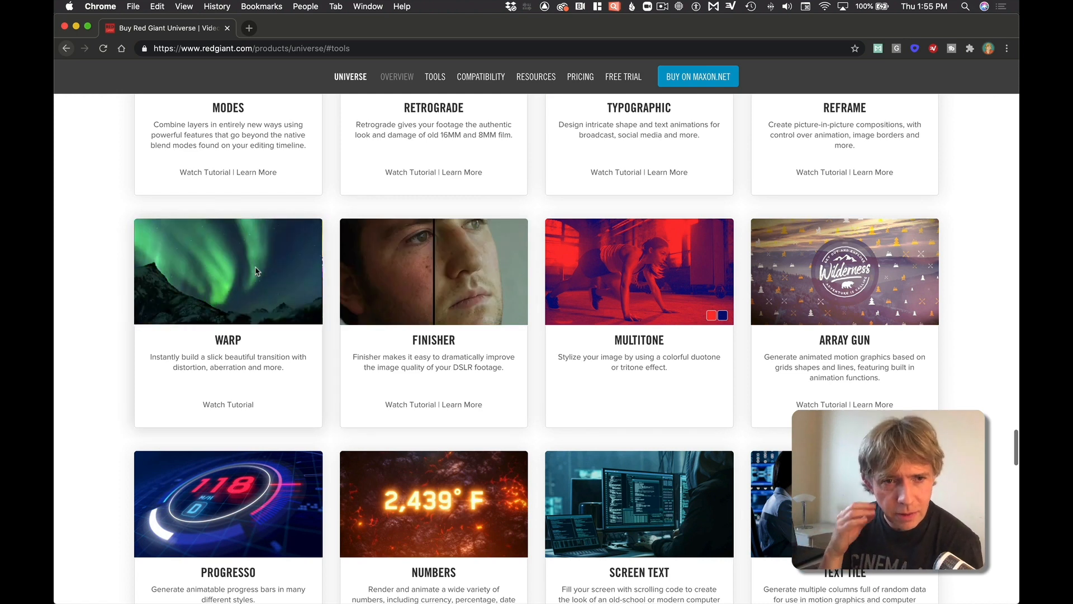
pyautogui.scroll(-4, 257, 270)
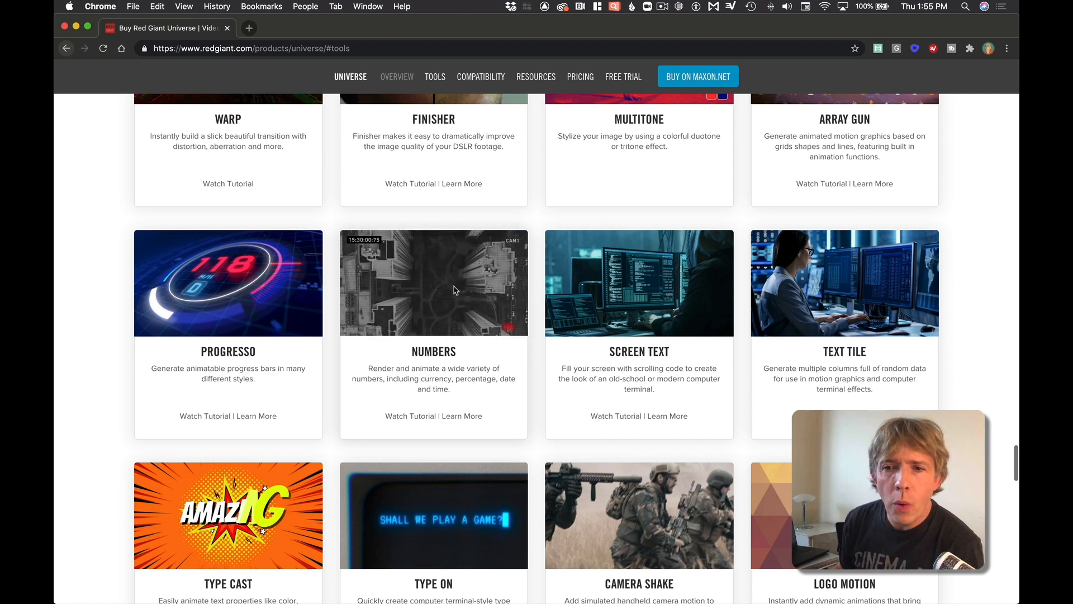
pyautogui.scroll(-5, 455, 290)
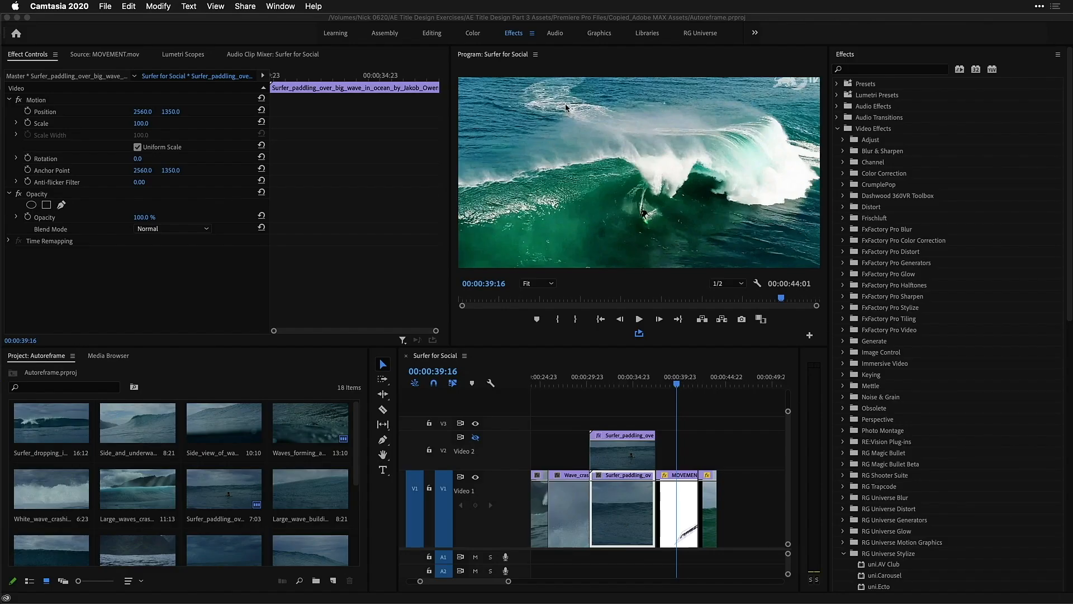
# In Premiere Pro, move the playhead to 00:00:34:10 and open the RG Universe Dashboard extension
pyautogui.click(631, 379)
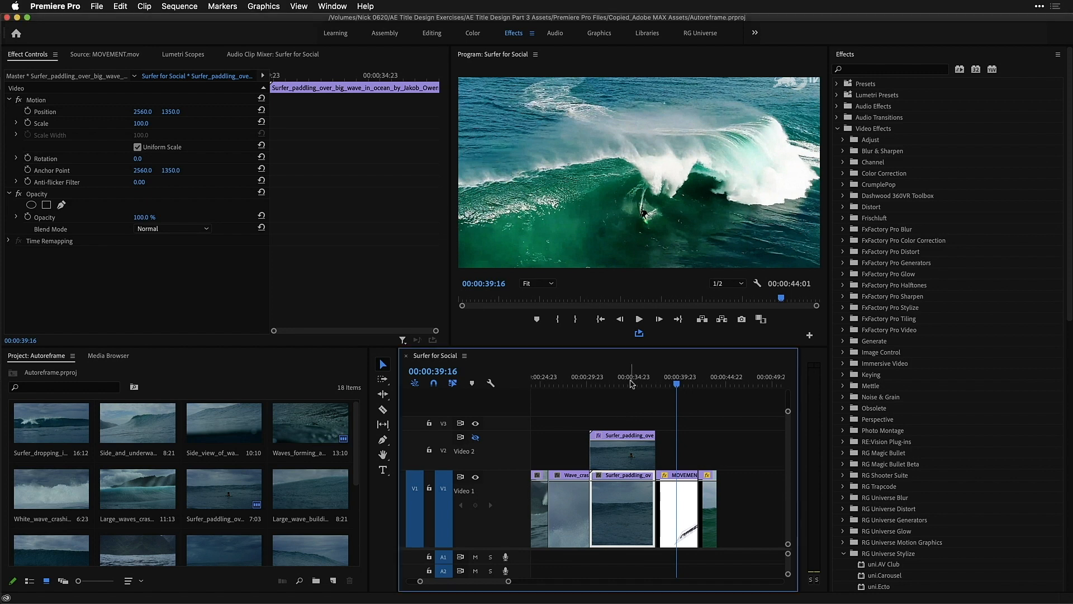
pyautogui.click(627, 380)
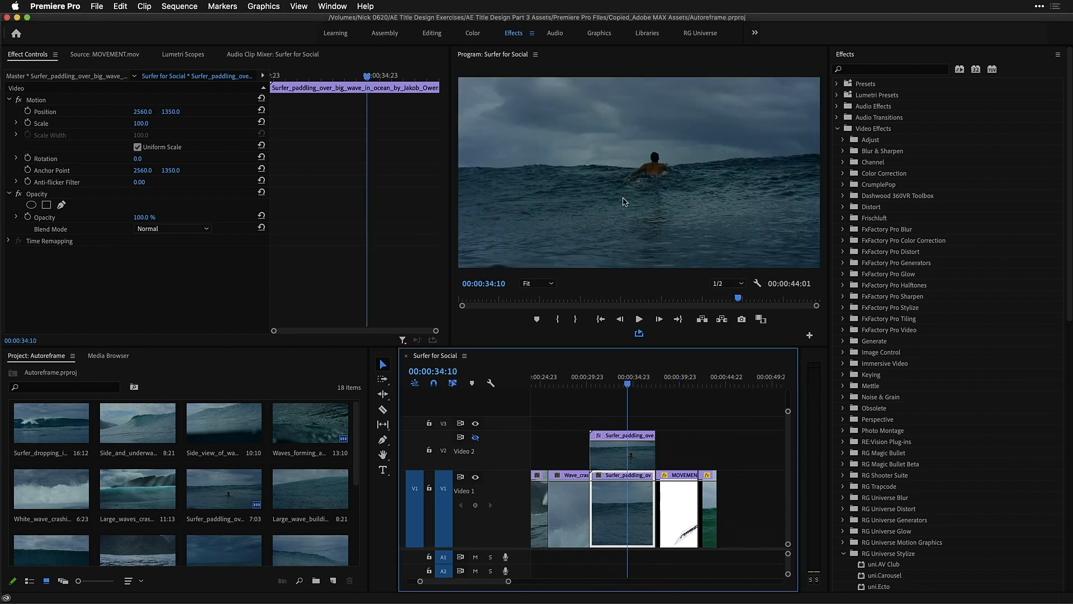
pyautogui.click(322, 7)
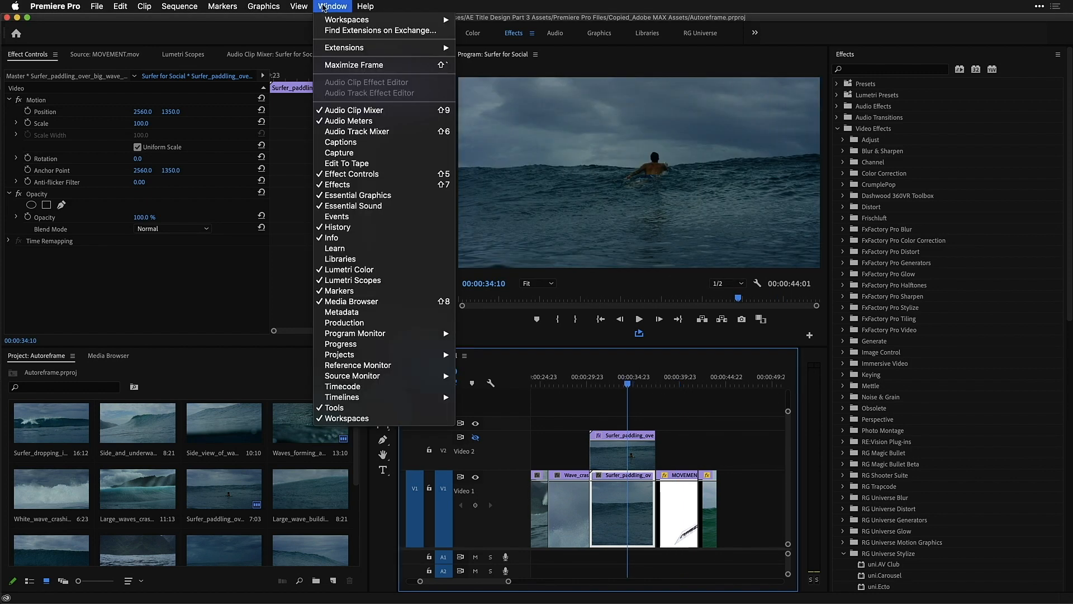
pyautogui.moveTo(351, 51)
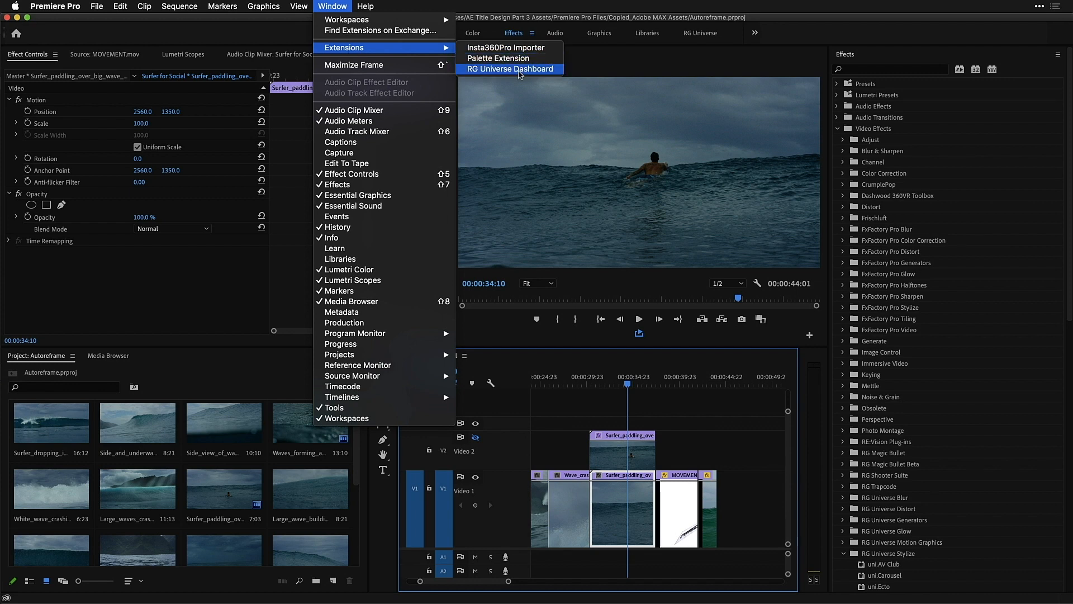
pyautogui.click(519, 68)
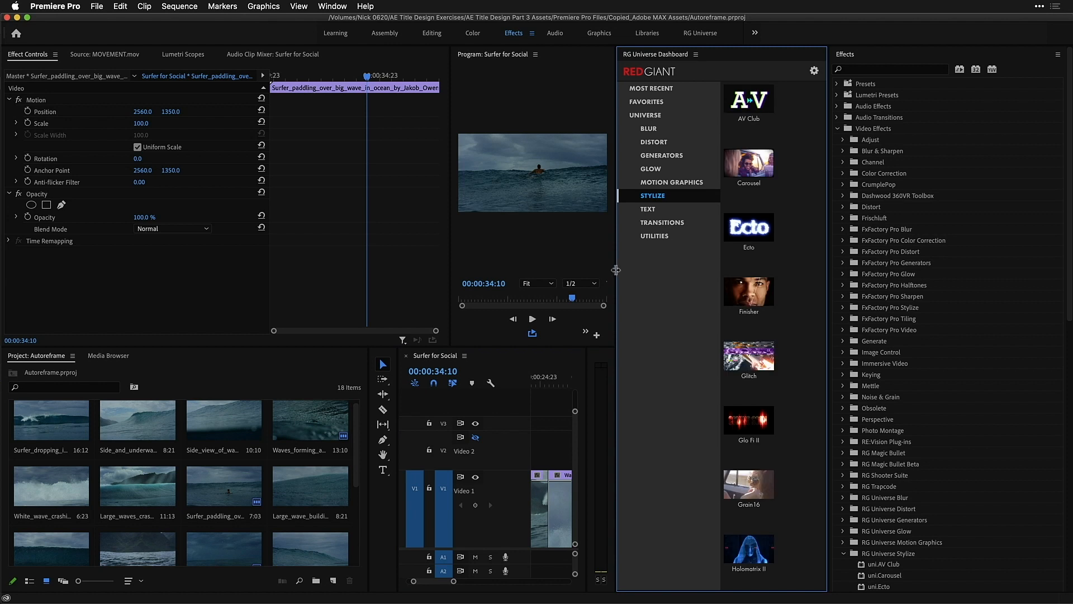
# Widen the RG Universe Dashboard panel and show the Stylize category of Universe effects
pyautogui.moveTo(615, 270); pyautogui.dragTo(654, 272)
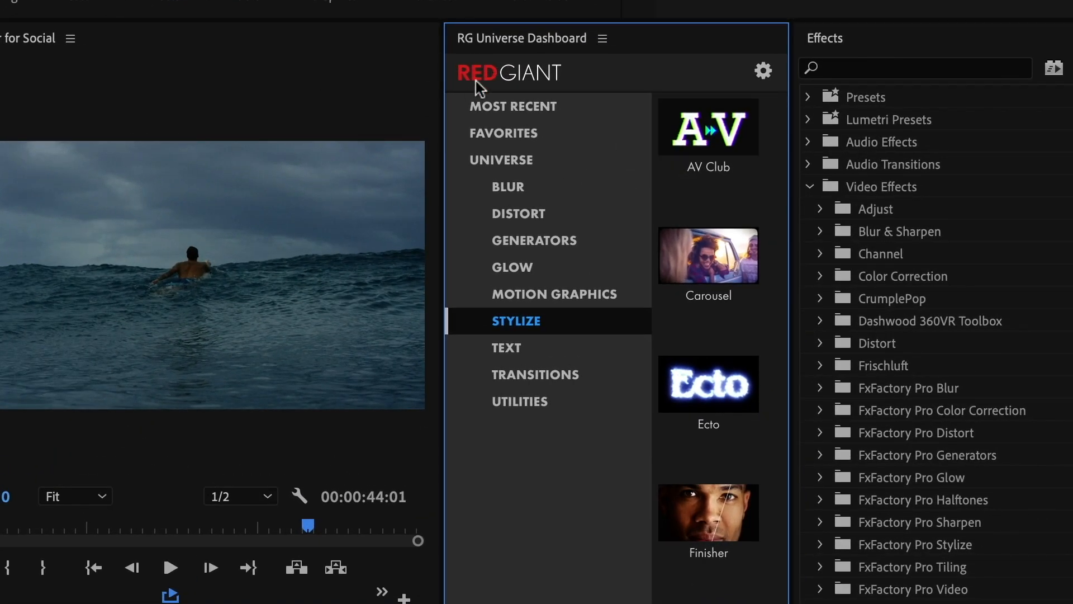
pyautogui.click(509, 167)
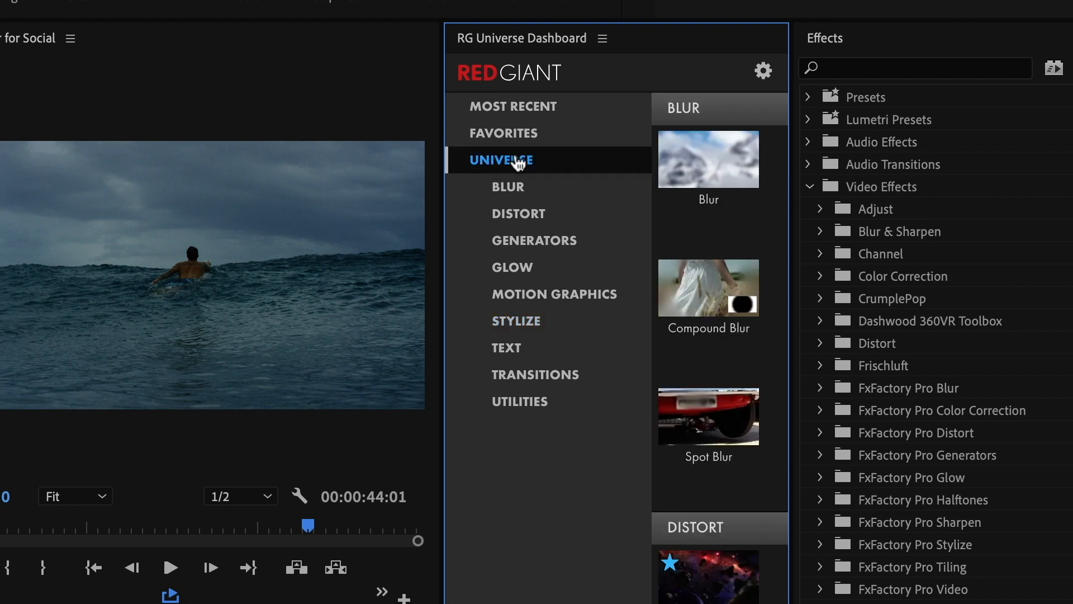
pyautogui.moveTo(693, 138)
pyautogui.click(565, 321)
# Open the OverLight effect and view its presets in the dashboard
pyautogui.scroll(-5, 753, 375)
pyautogui.scroll(-10, 753, 374)
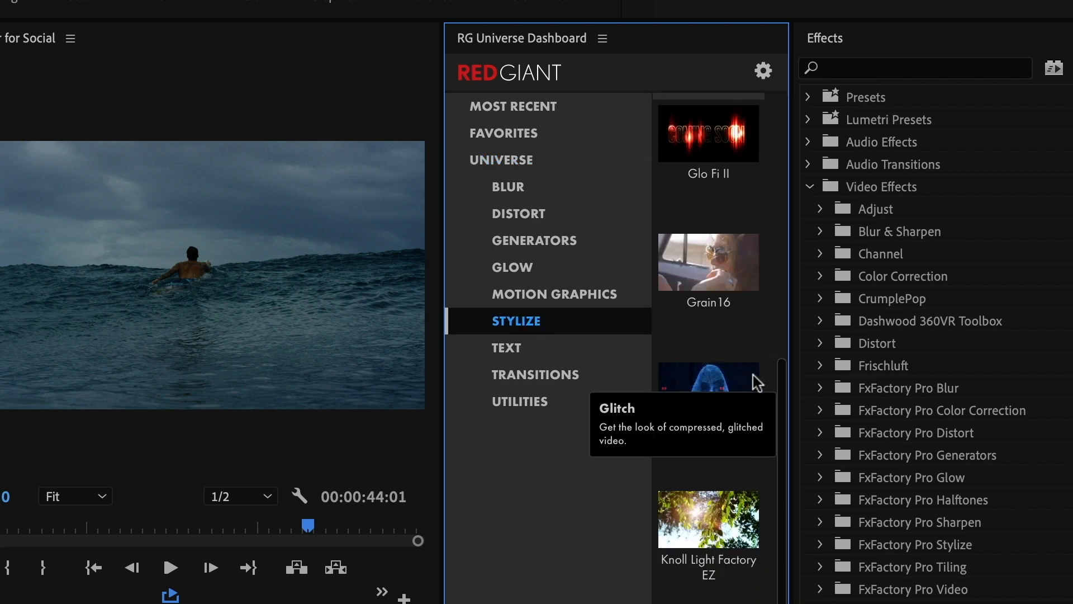
pyautogui.scroll(-5, 753, 374)
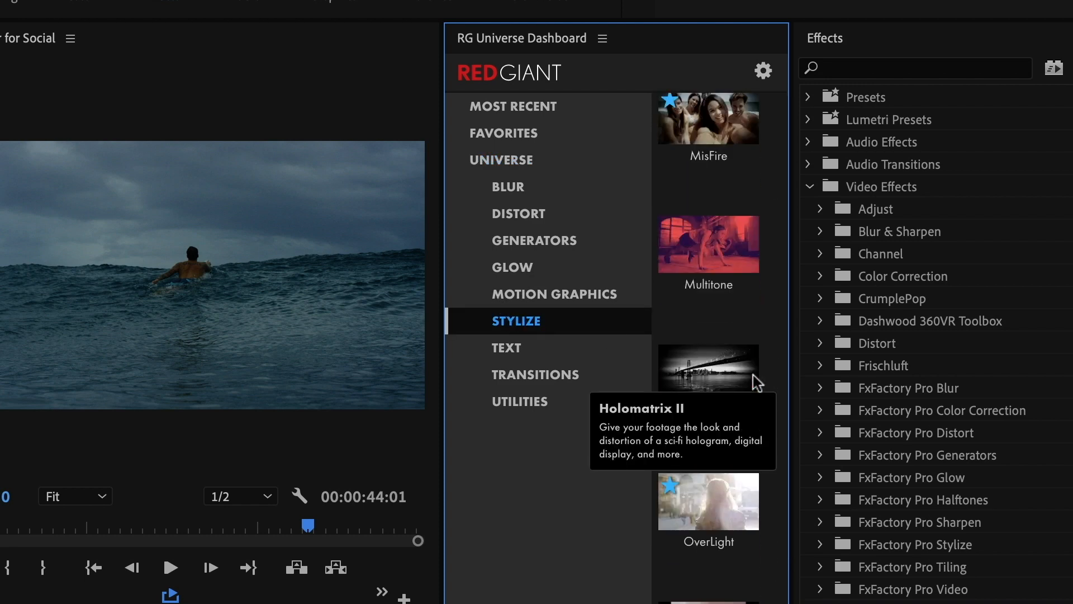
pyautogui.click(731, 499)
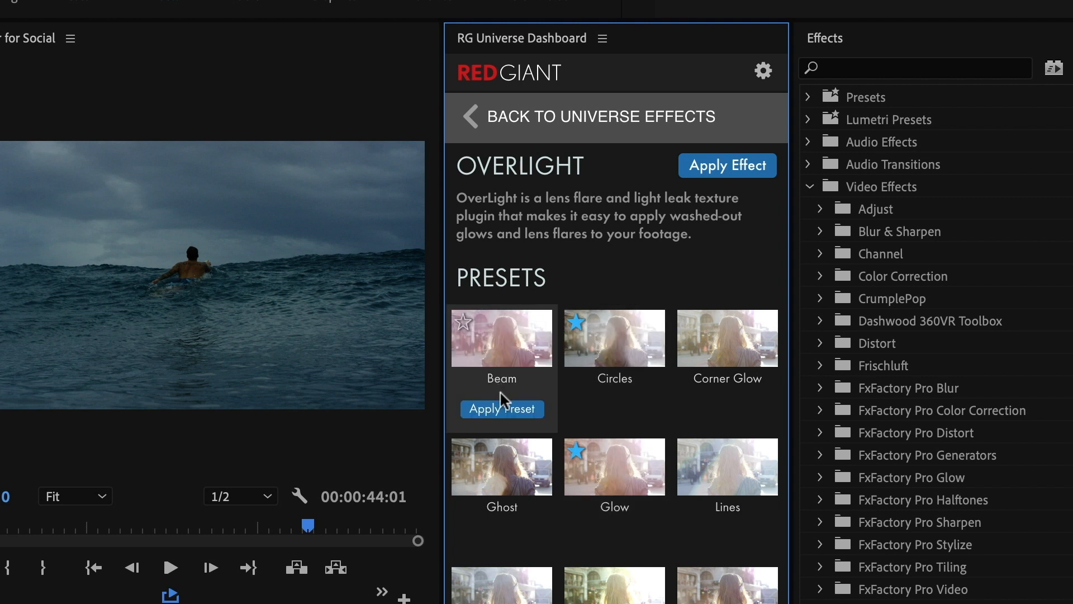
pyautogui.moveTo(512, 495)
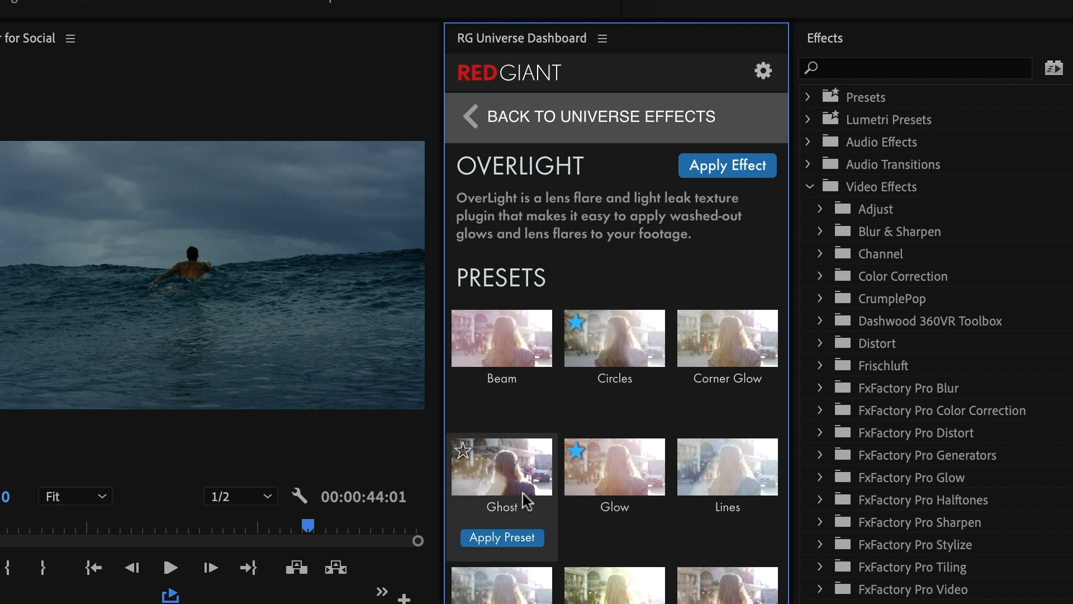
# Apply the OverLight Glow preset to the surfer clip and change its OverLight Preset to Torches
pyautogui.moveTo(617, 458)
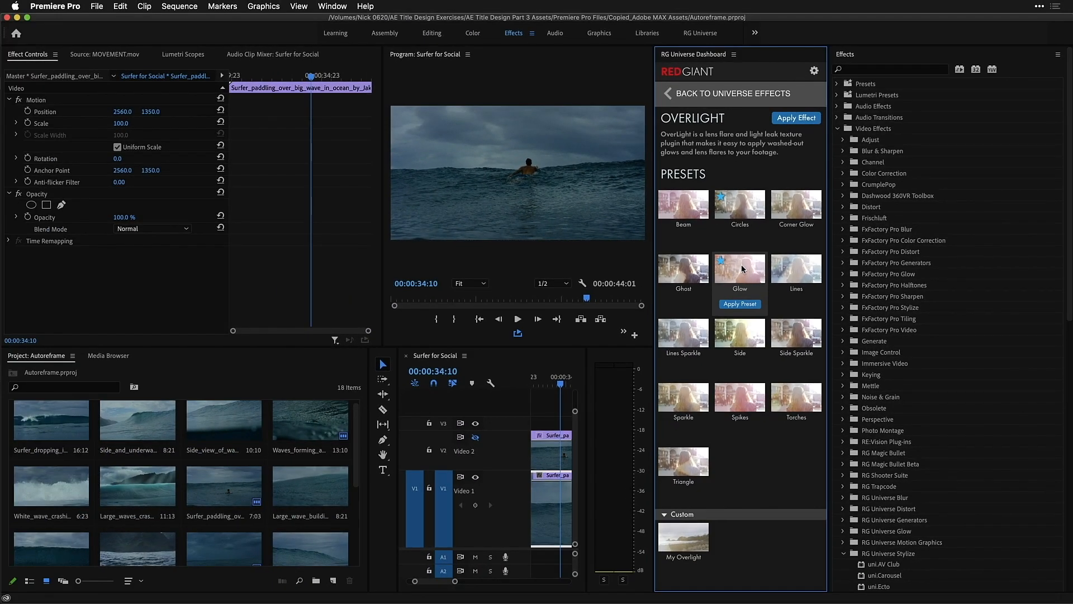
pyautogui.click(743, 308)
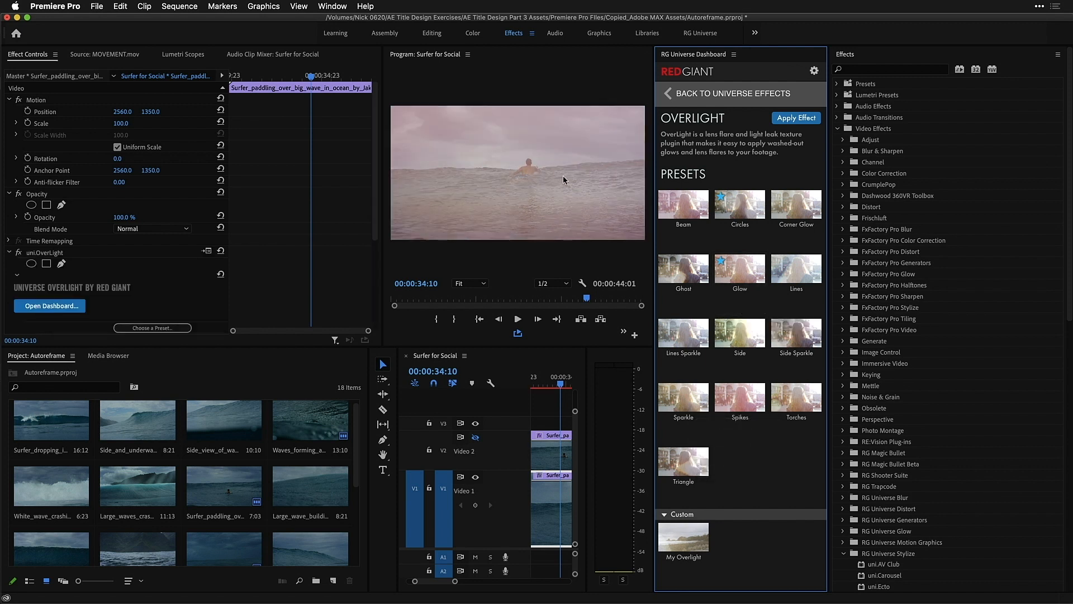
pyautogui.scroll(-4, 37, 155)
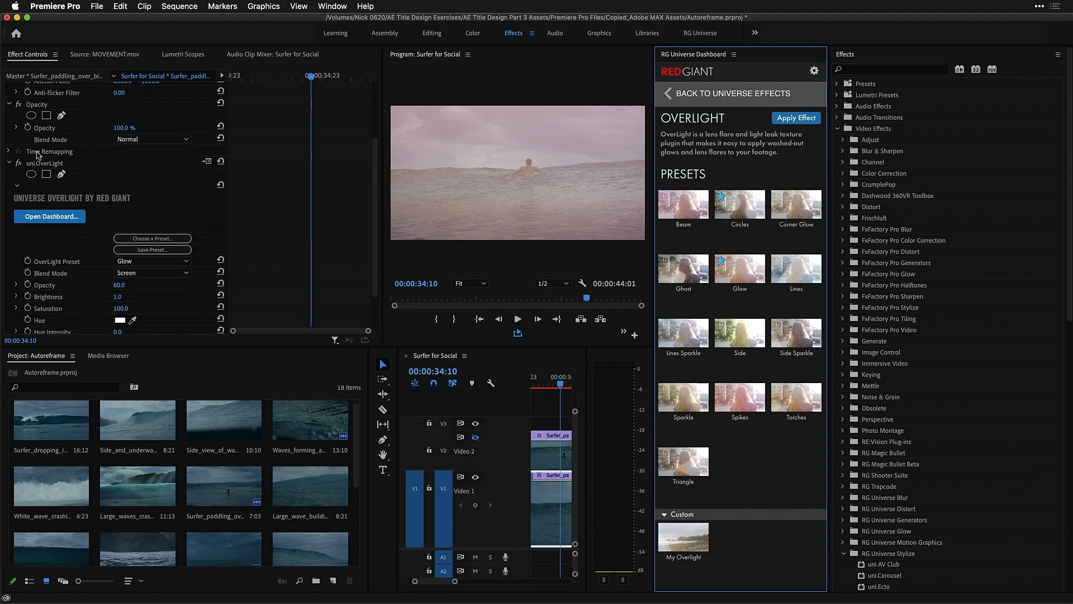
pyautogui.scroll(-2, 42, 151)
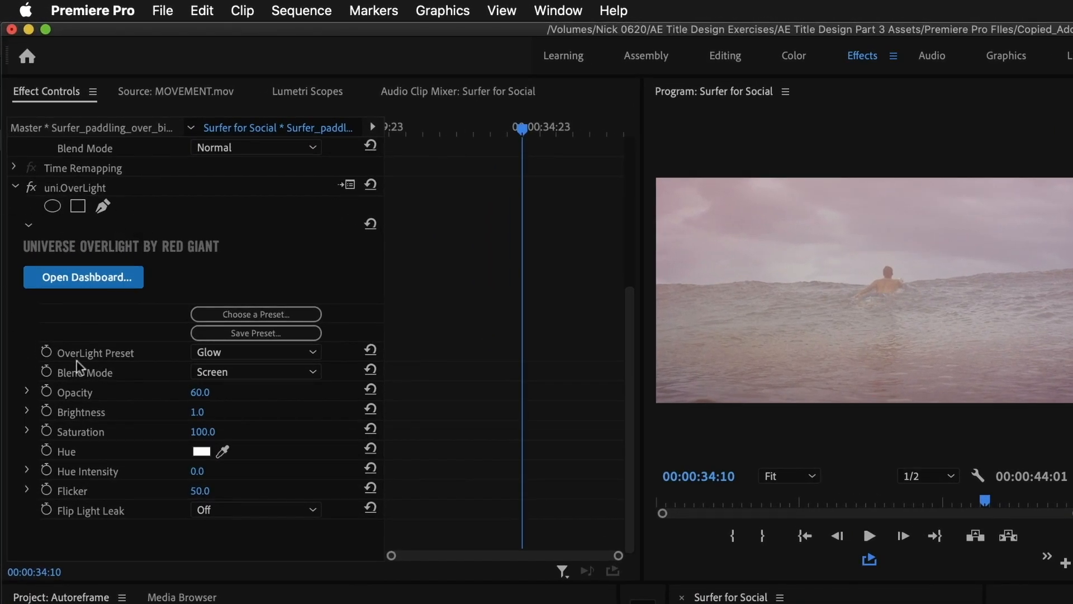
pyautogui.click(255, 354)
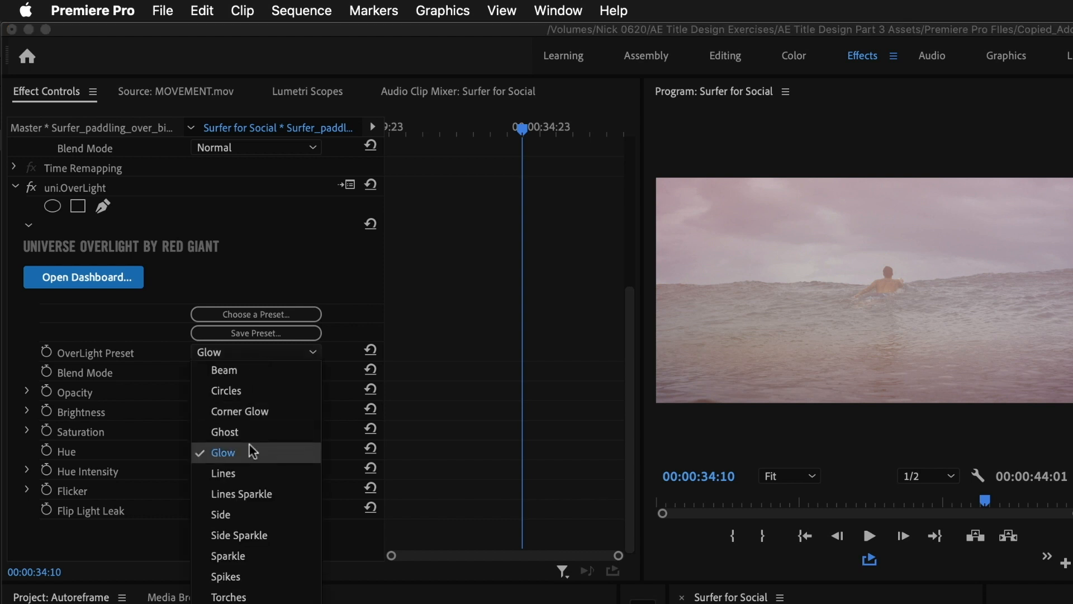
pyautogui.click(252, 596)
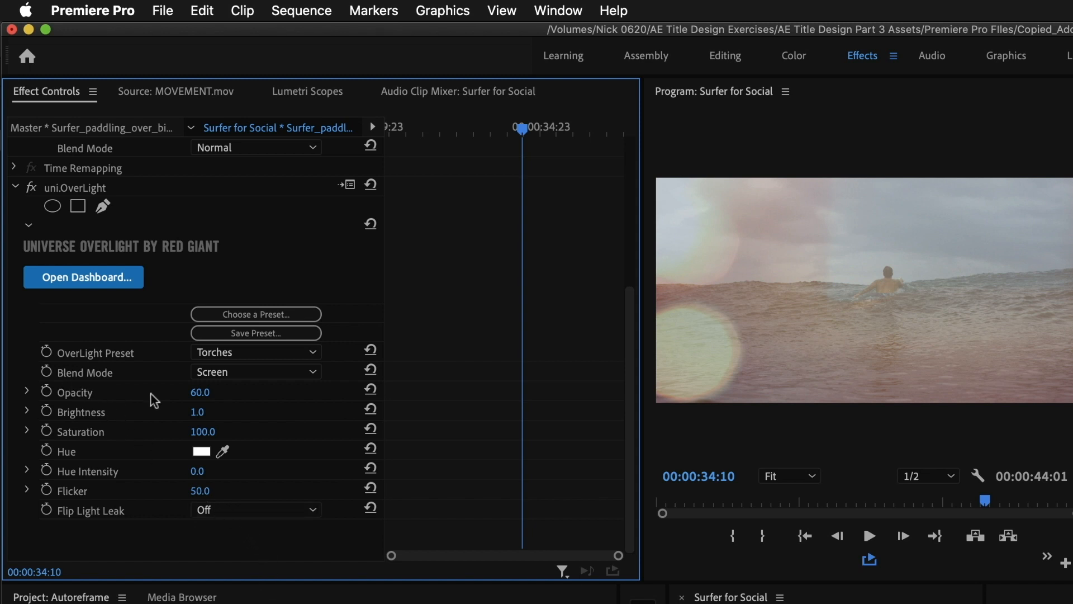
# Set the OverLight blend mode to Multiply and raise Flicker to about 64
pyautogui.click(246, 373)
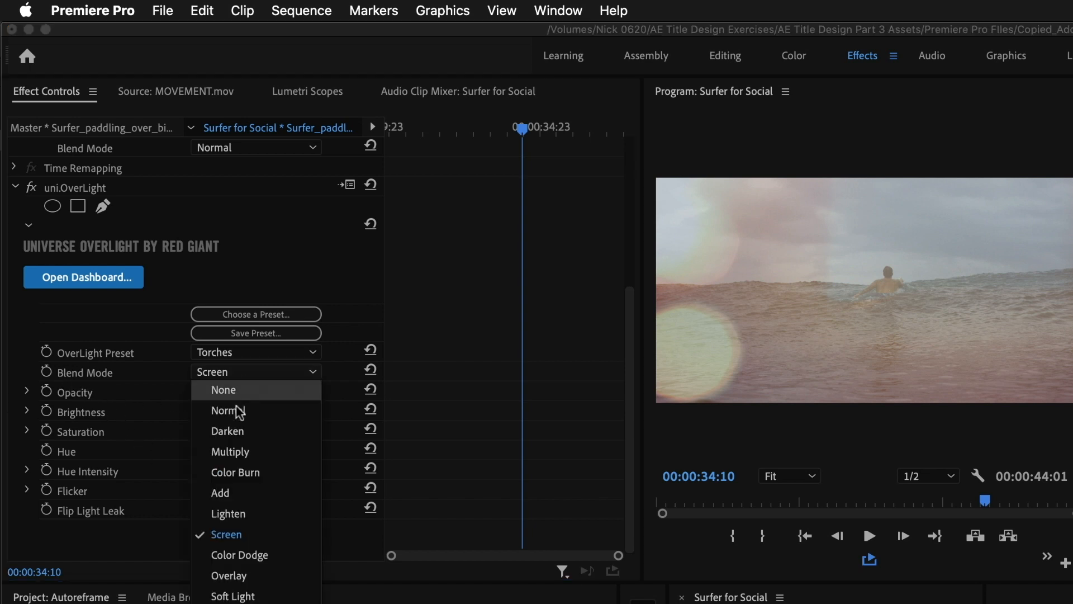
pyautogui.click(241, 459)
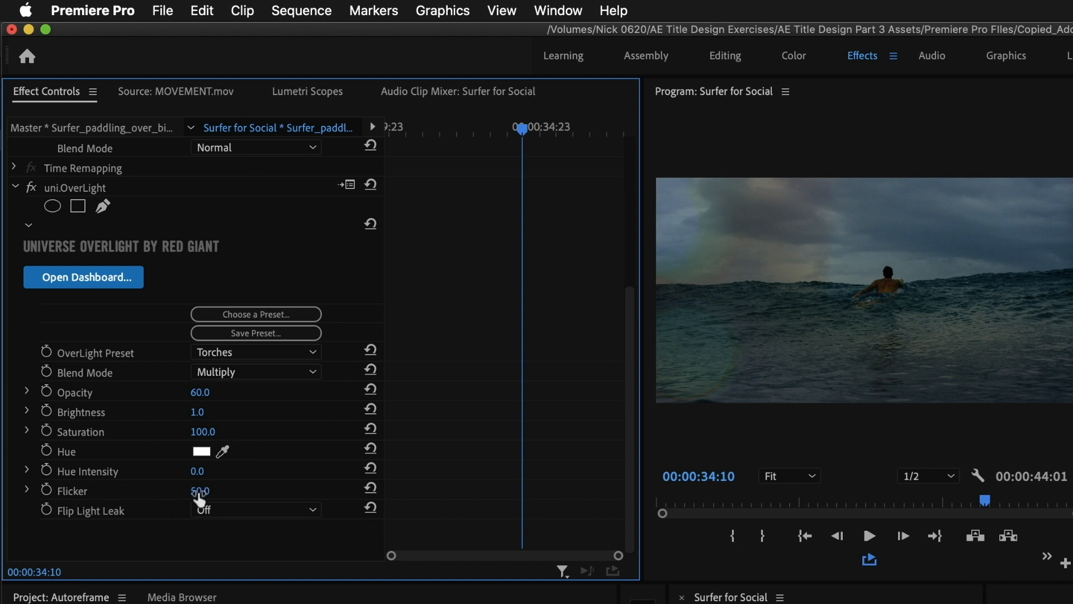
pyautogui.moveTo(200, 494); pyautogui.dragTo(216, 491)
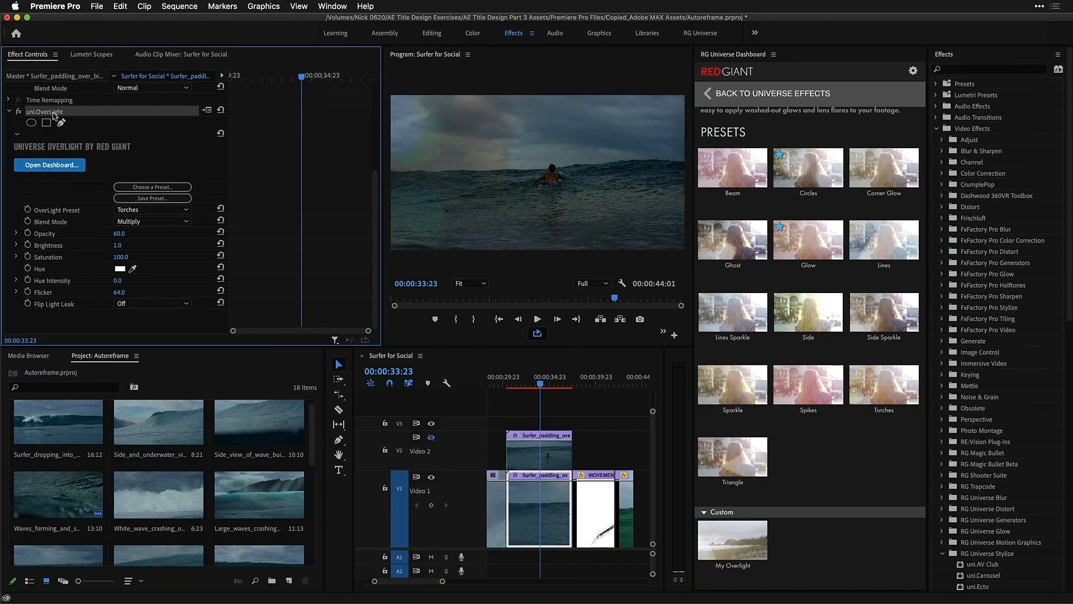
# Remove the OverLight effect from the clip and toggle the Video 2 track's output
pyautogui.press('Delete')
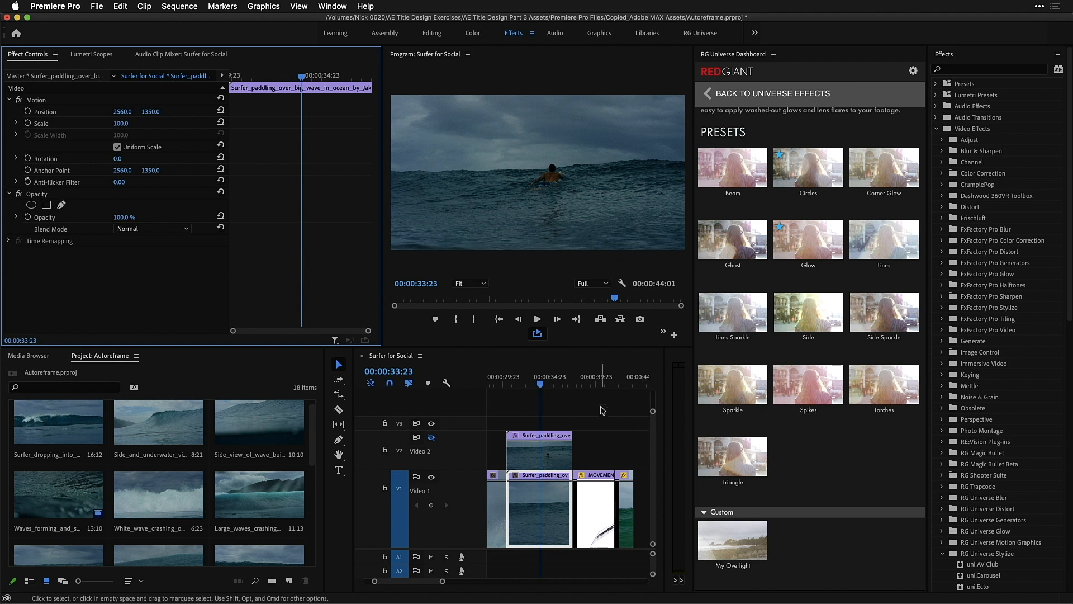
pyautogui.click(431, 437)
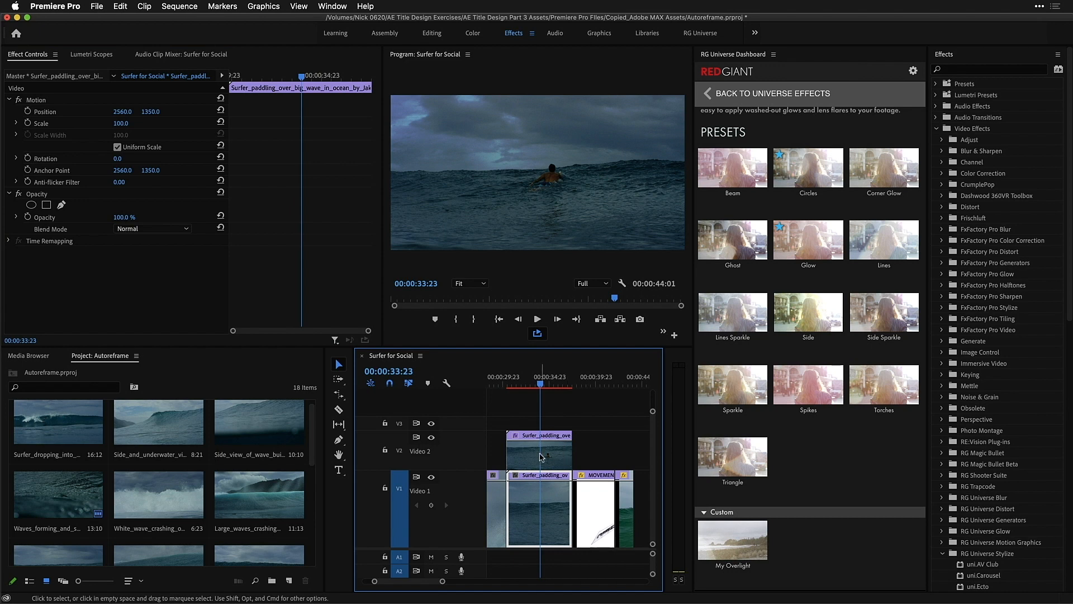
# Browse the Universe Utilities category, open the Modes effect and apply its Boost Light preset to the clip
pyautogui.click(709, 96)
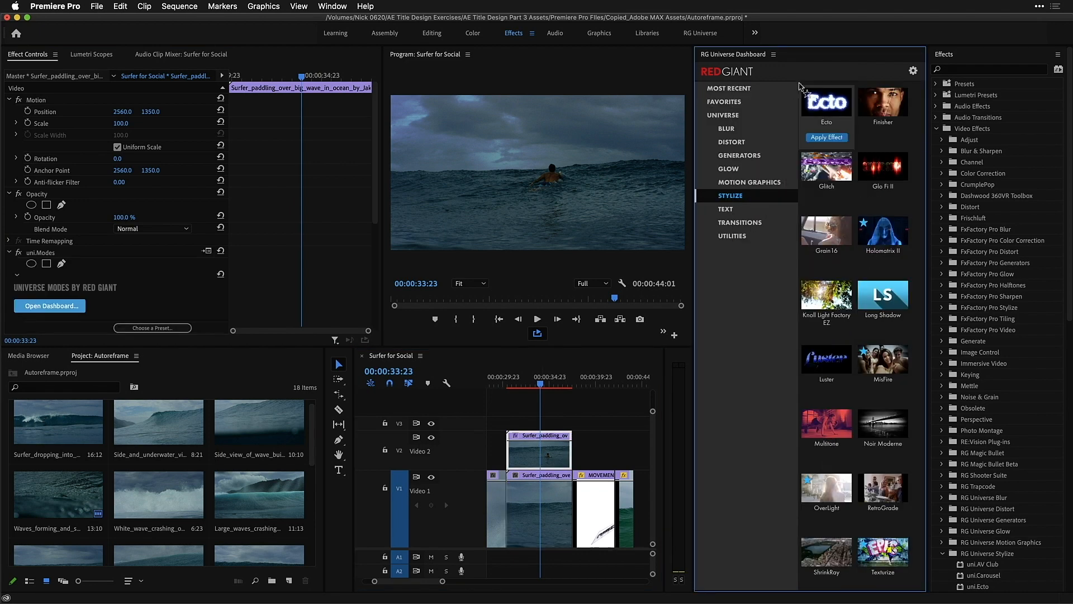
pyautogui.click(730, 237)
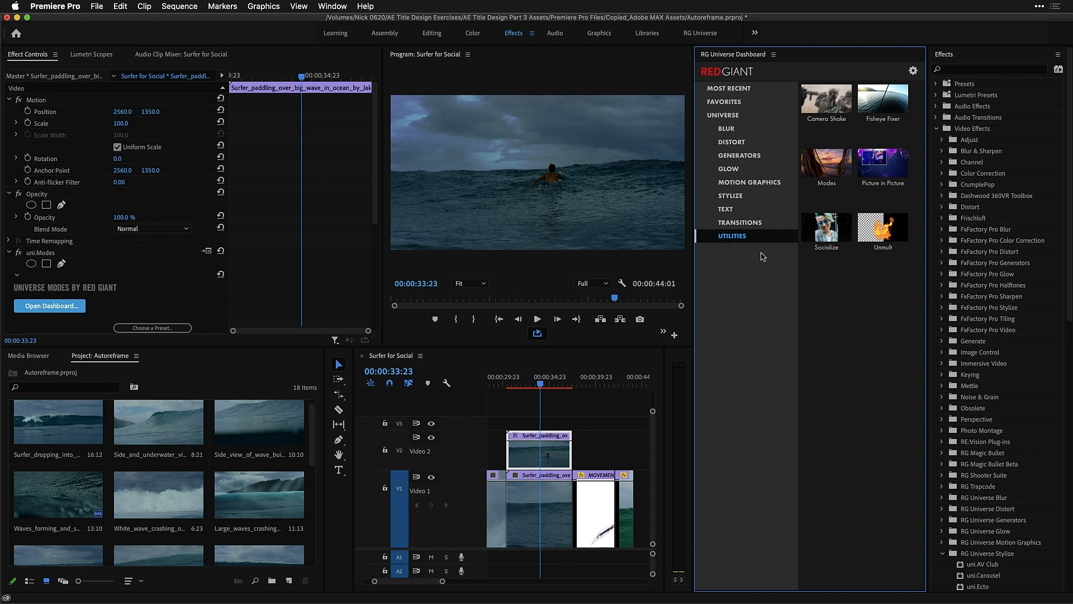
pyautogui.moveTo(822, 166)
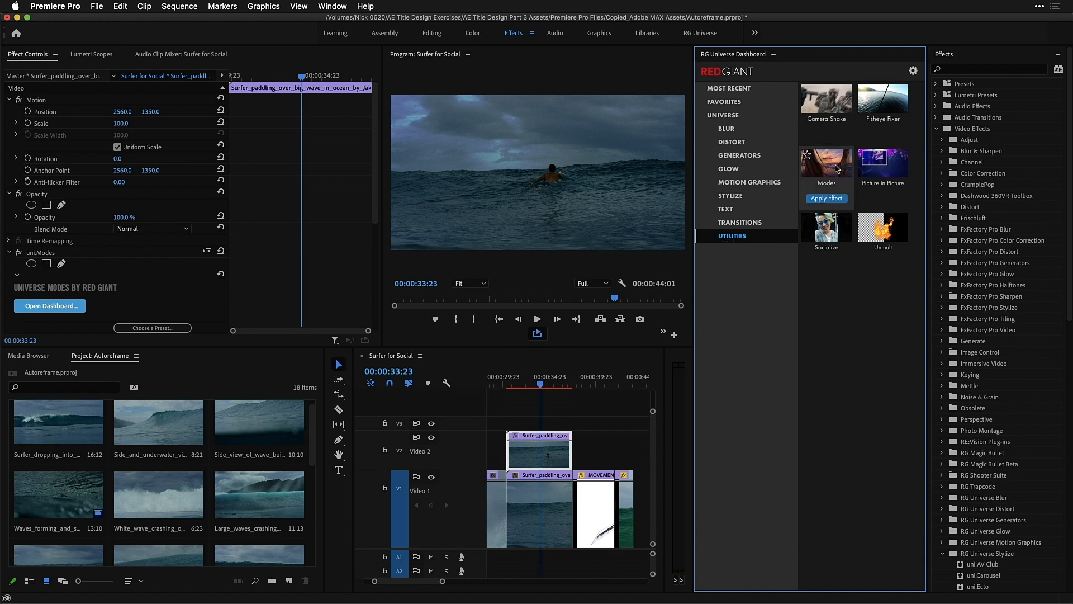
pyautogui.click(833, 169)
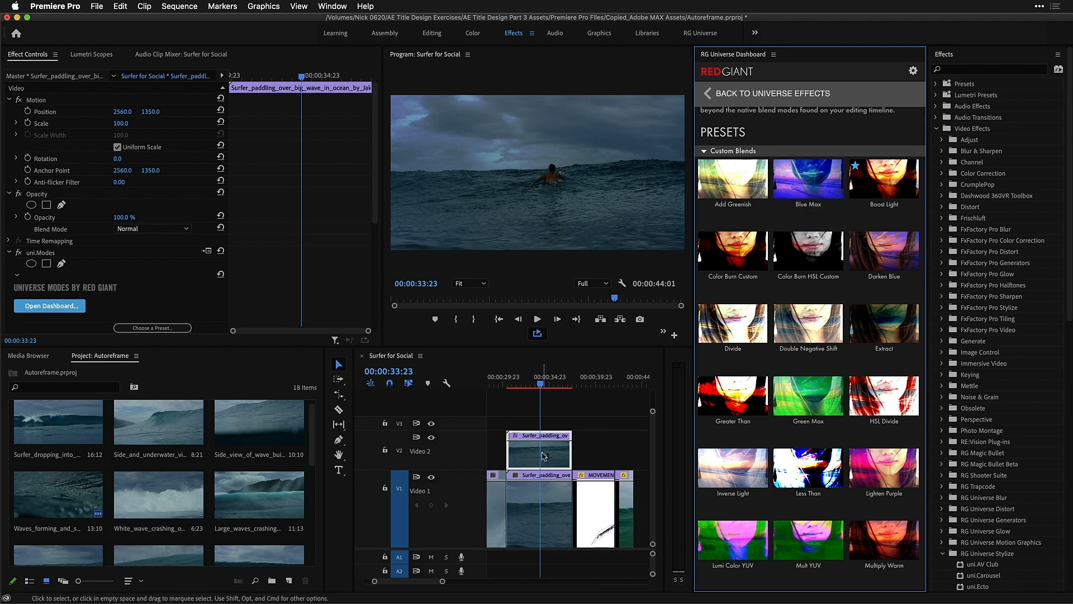
pyautogui.moveTo(864, 257)
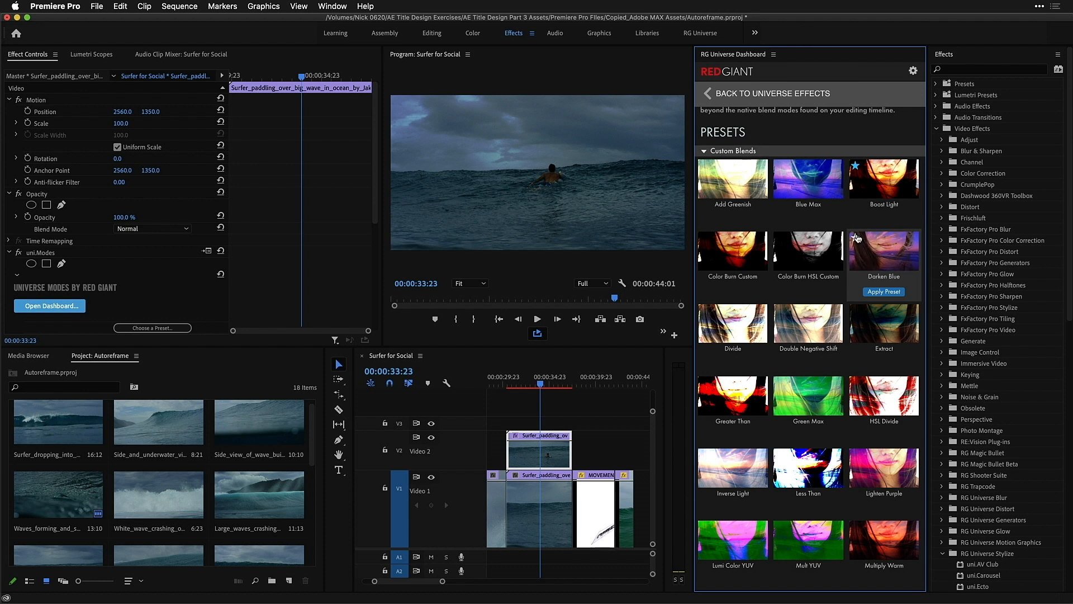
pyautogui.moveTo(881, 223)
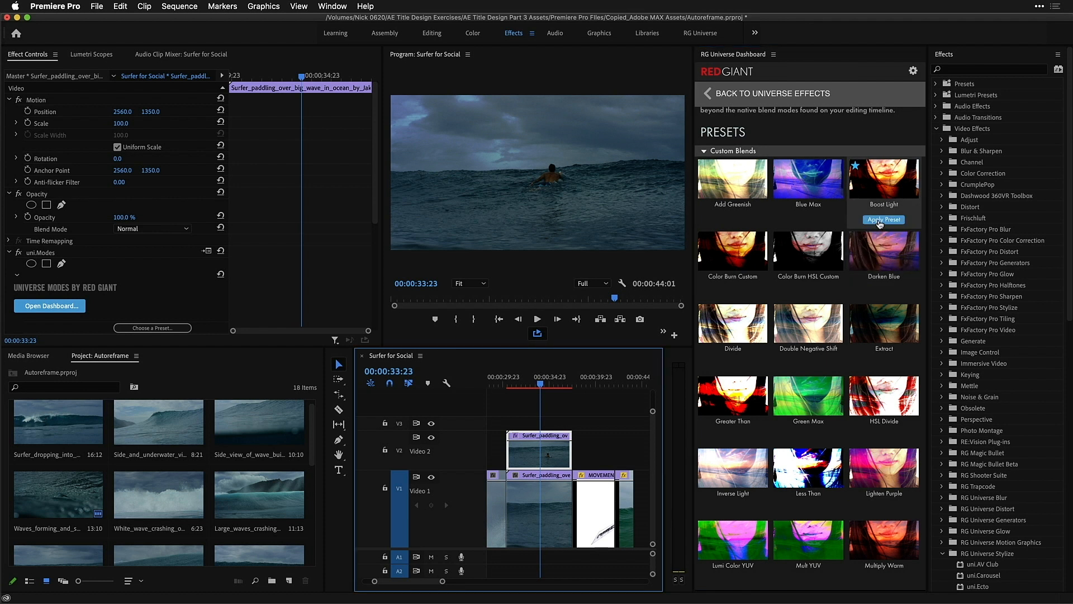
pyautogui.click(881, 220)
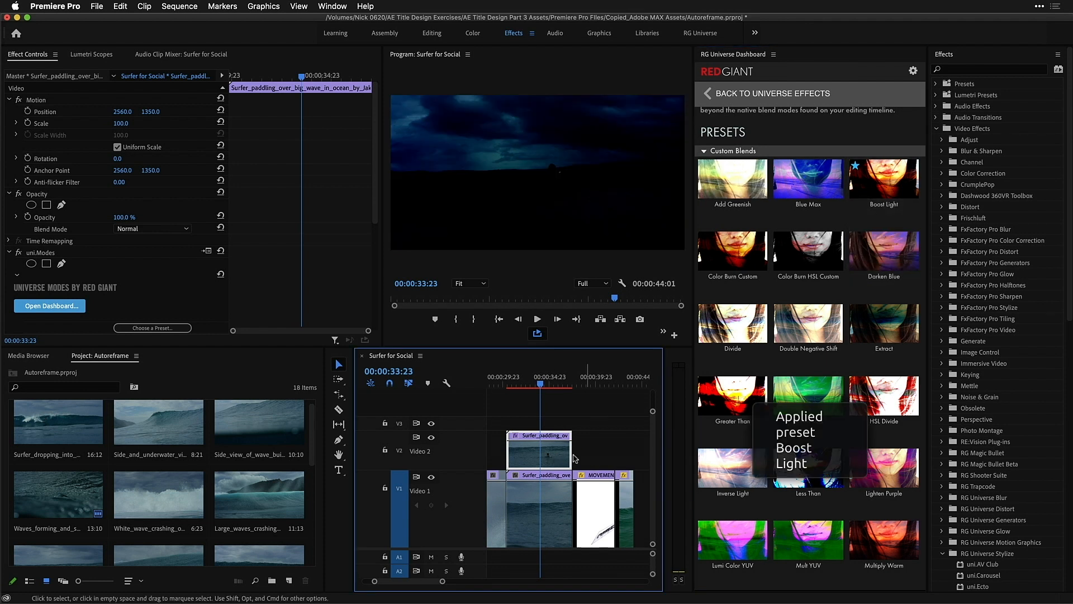
# Set the Modes Background Layer to Video 1 and Blend Mode A to Overlay
pyautogui.scroll(-10, 178, 377)
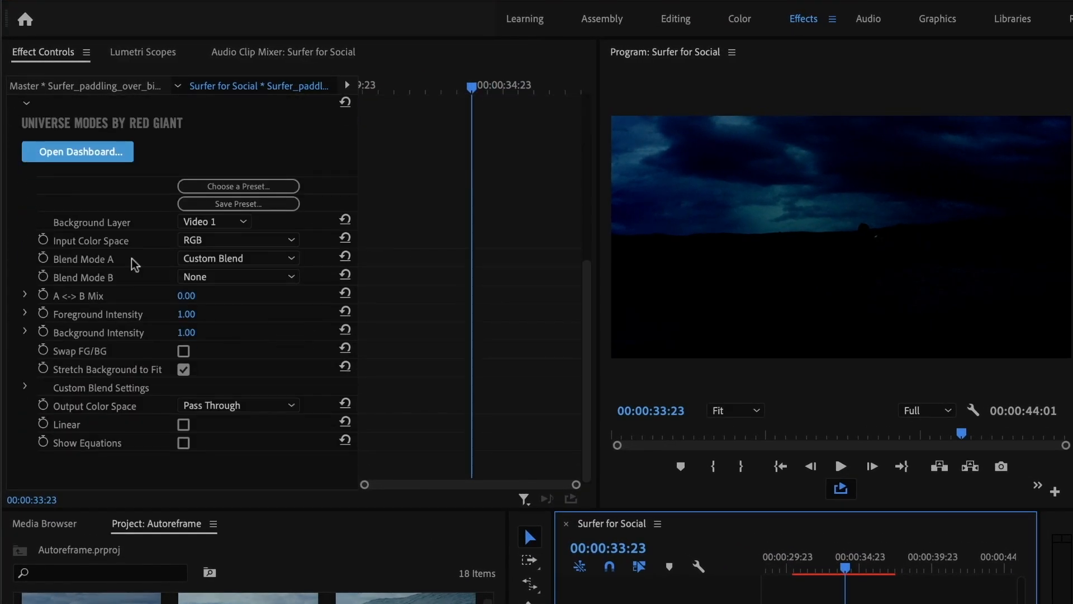
pyautogui.click(223, 223)
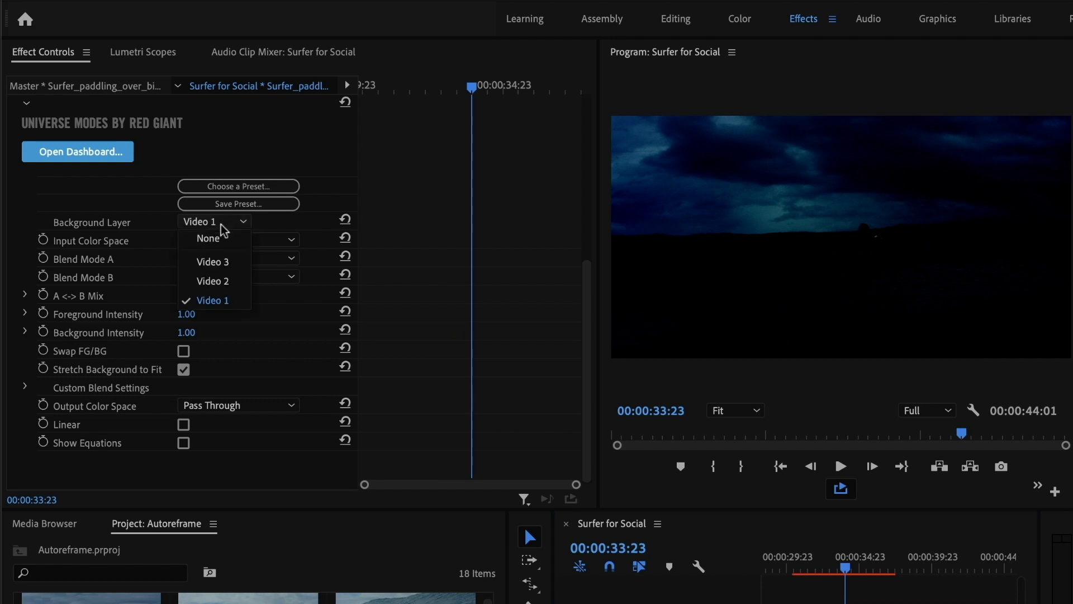
pyautogui.click(231, 302)
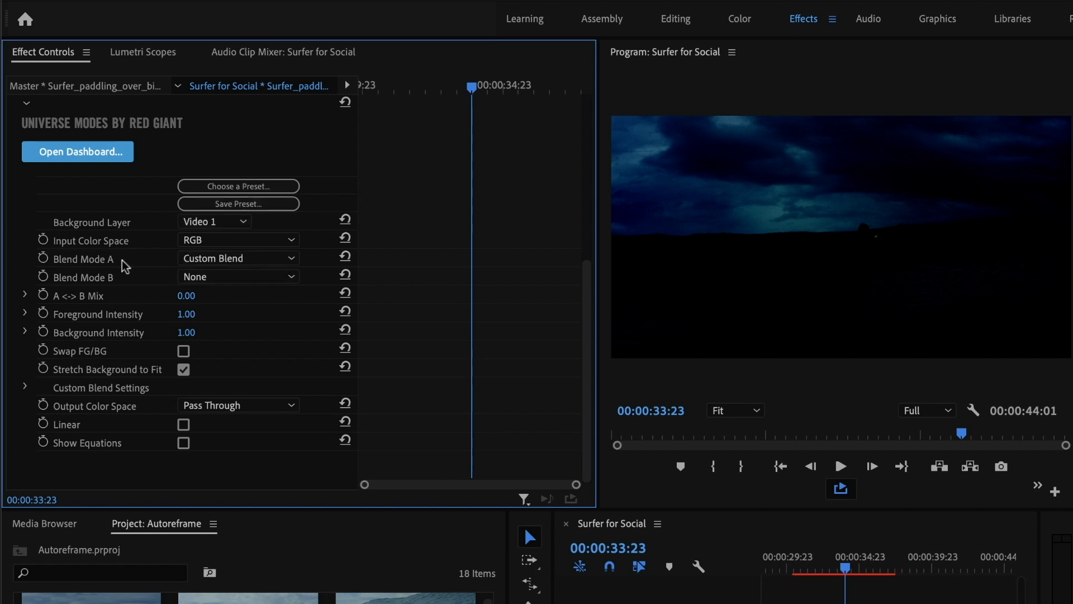
pyautogui.click(202, 263)
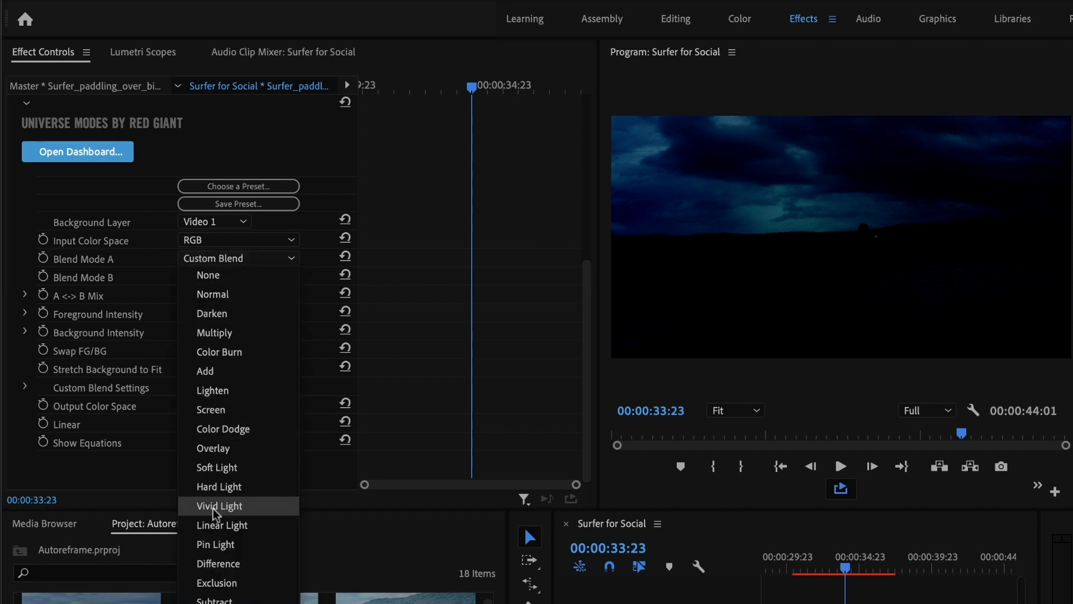
pyautogui.click(223, 450)
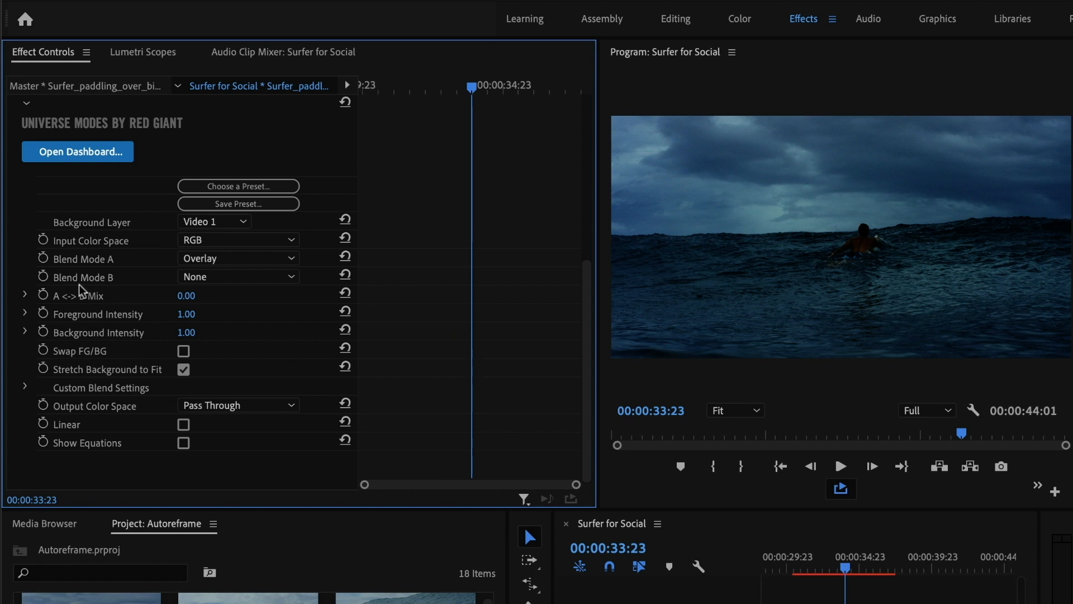
# Set Modes Blend Mode B to Color Dodge and the A <-> B Mix to 50
pyautogui.click(200, 278)
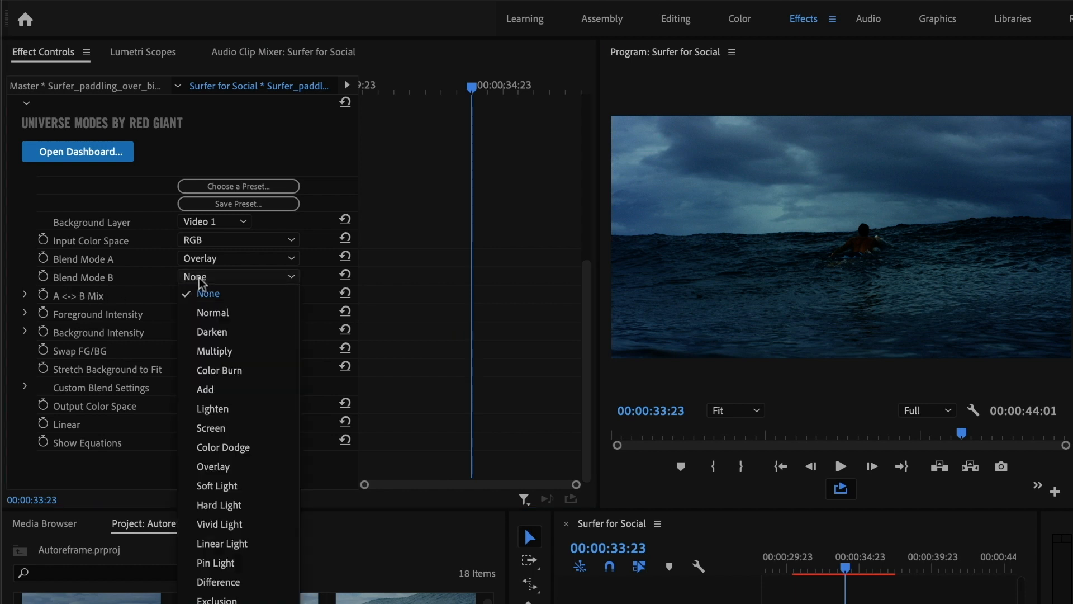
pyautogui.click(269, 448)
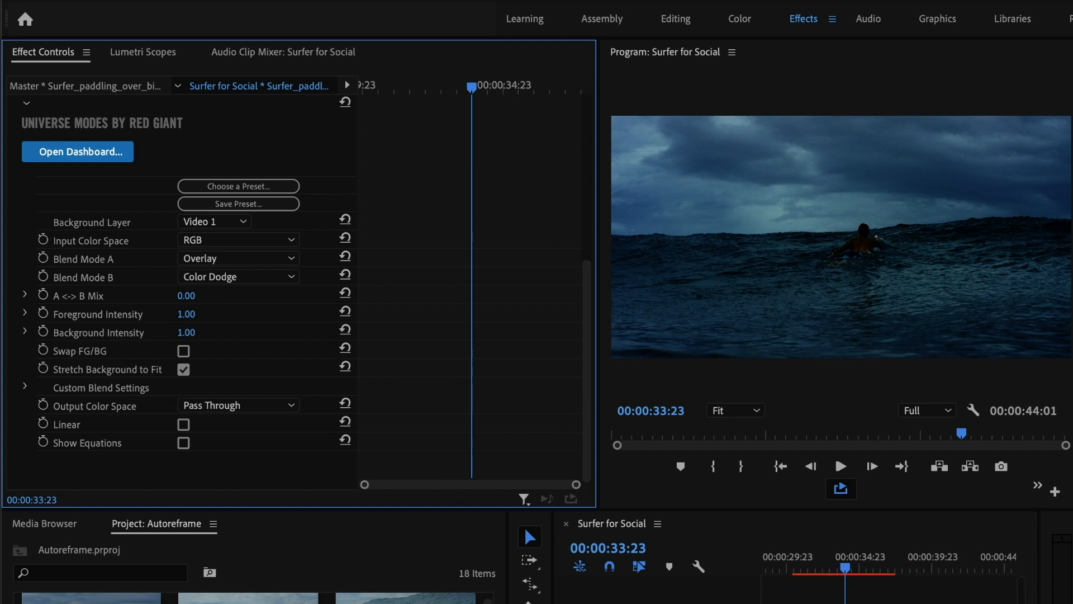
pyautogui.click(186, 295)
pyautogui.write('50')
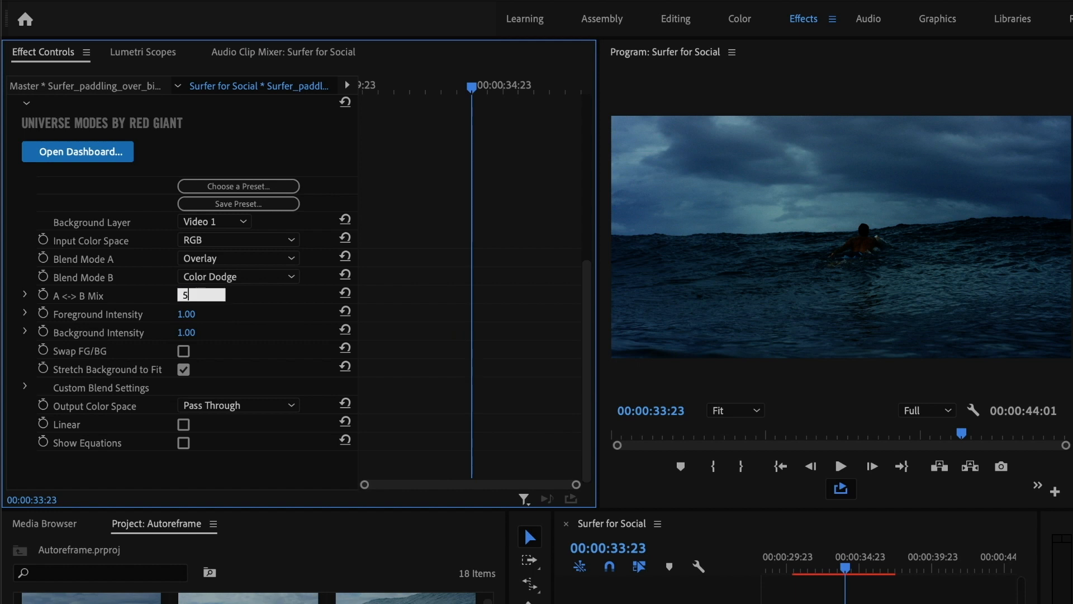
pyautogui.press('Return')
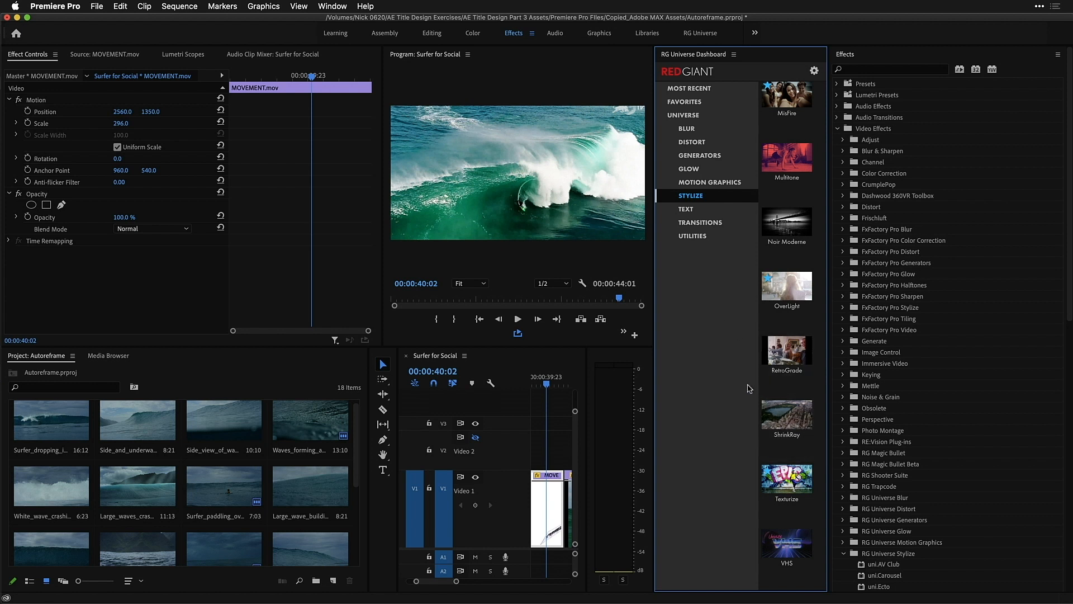
# Open the ShrinkRay effect and apply its Softer preset to the MOVEMENT.mov clip
pyautogui.click(790, 422)
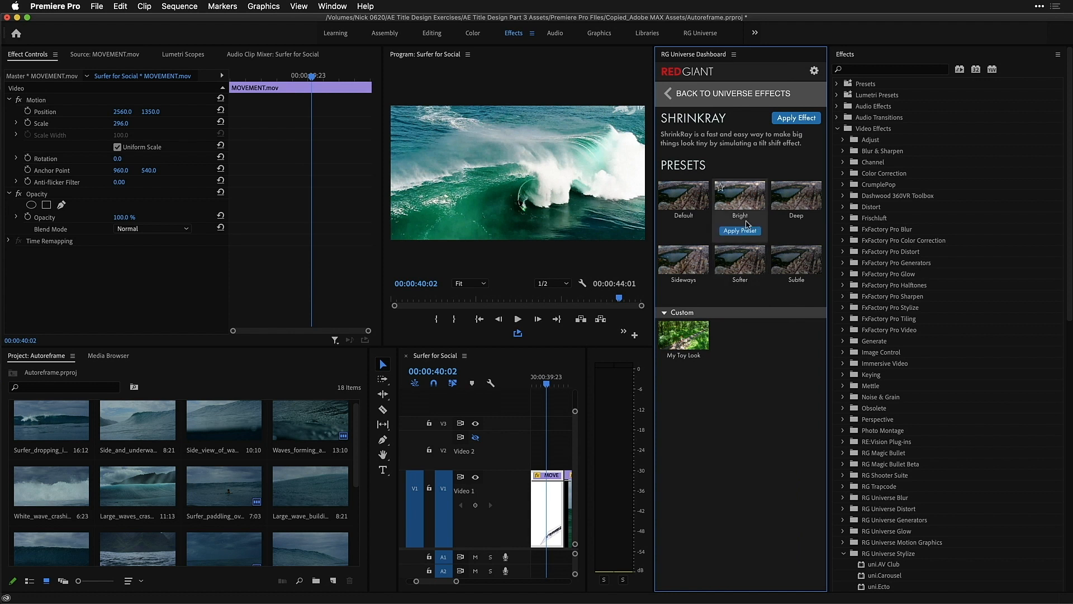
pyautogui.moveTo(752, 188)
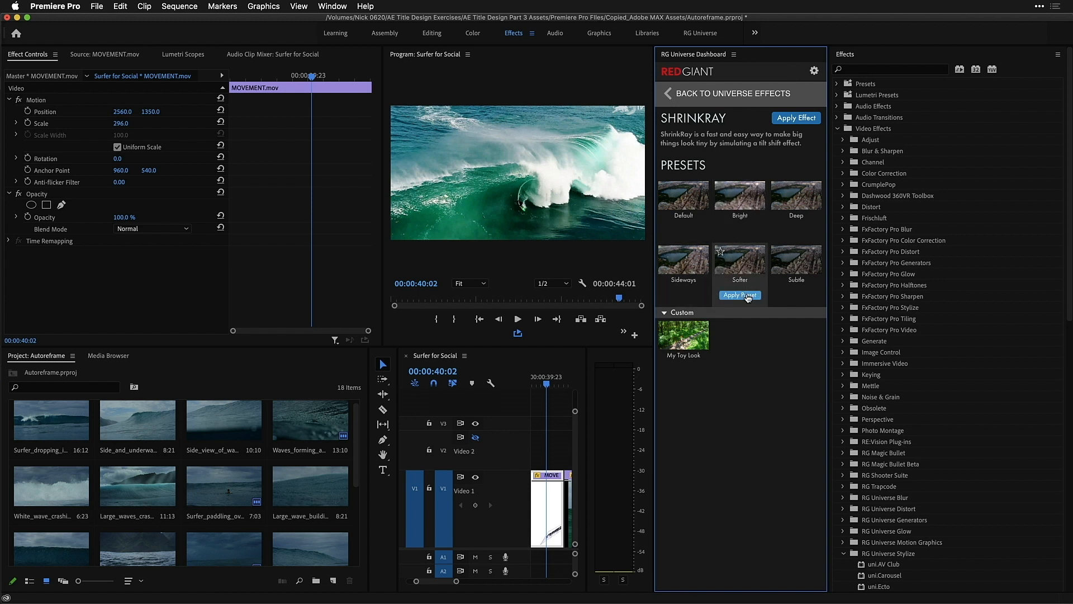
pyautogui.click(746, 295)
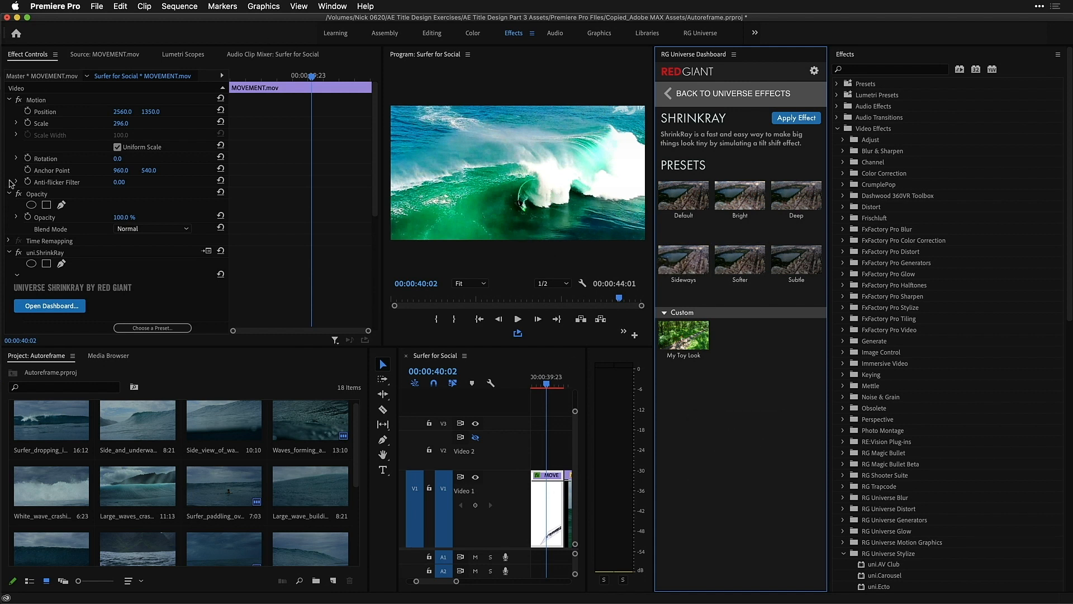
# Turn on ShrinkRay's Mask View
pyautogui.scroll(-1, 49, 208)
pyautogui.scroll(-5, 49, 208)
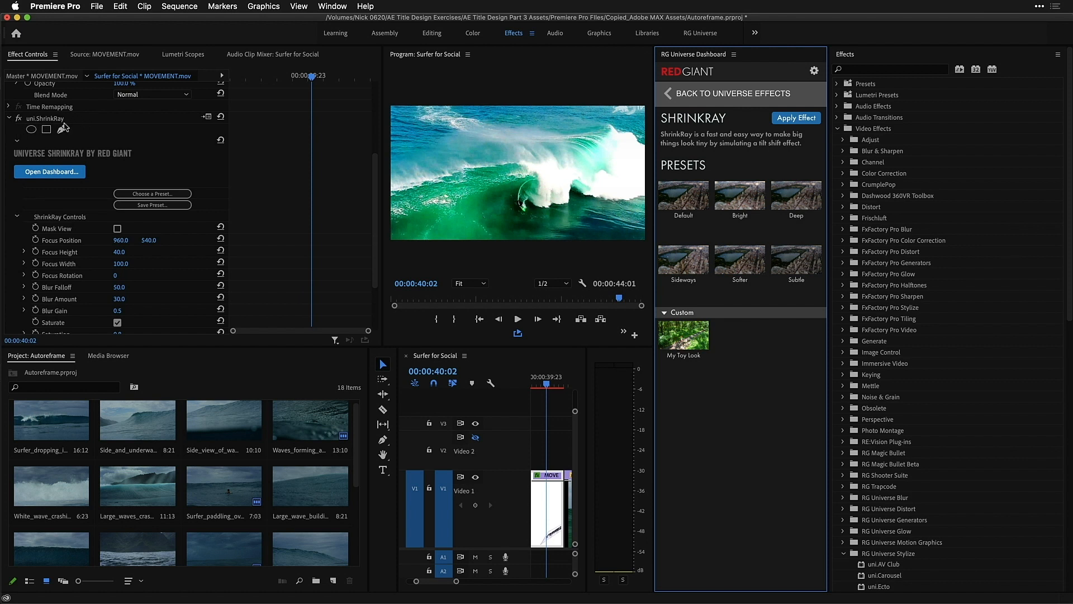
pyautogui.click(117, 228)
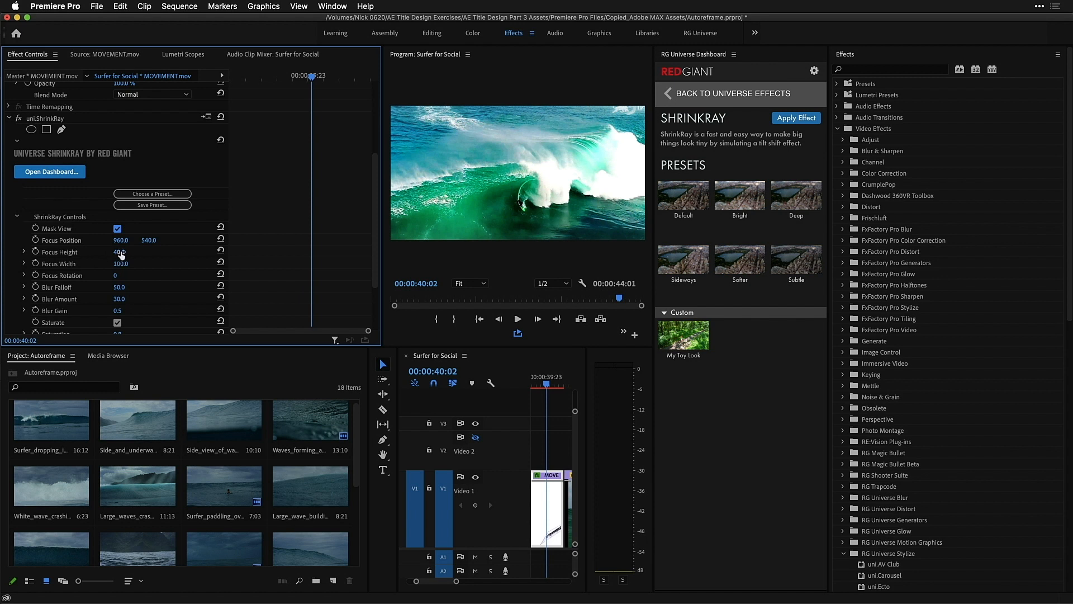
# Set ShrinkRay's Focus Width to about 5 and Focus Height to about 18, and select the effect for on-screen adjustment
pyautogui.moveTo(123, 264); pyautogui.dragTo(70, 265)
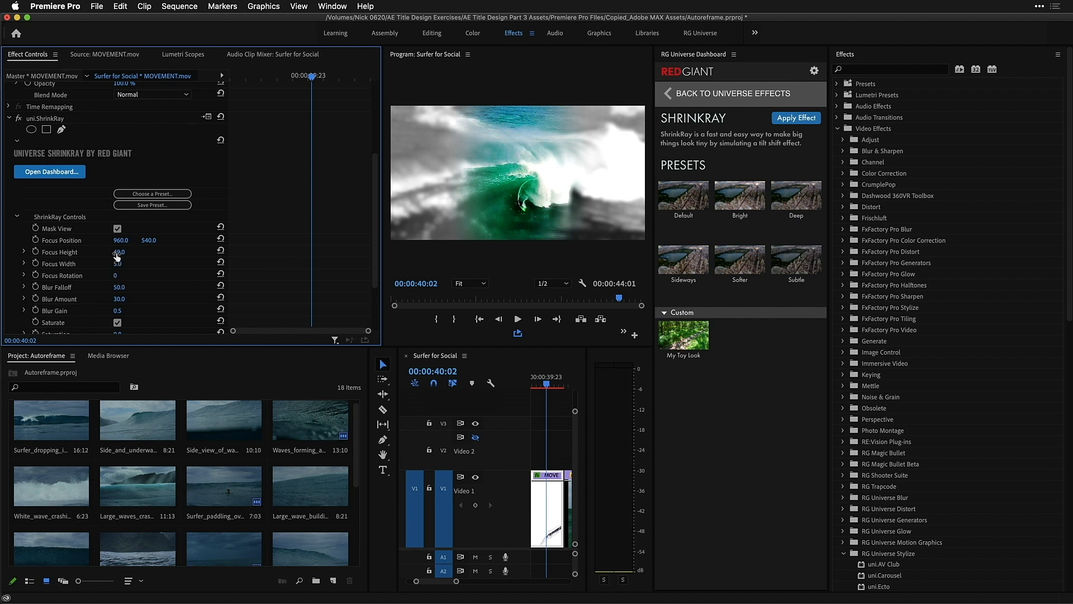
pyautogui.moveTo(119, 252); pyautogui.dragTo(105, 252)
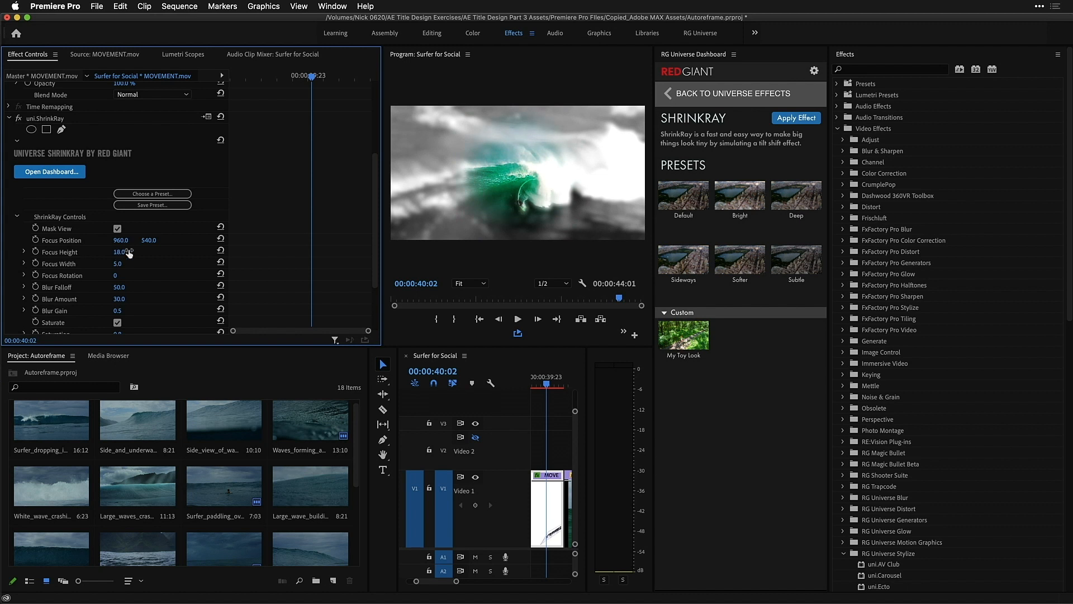
pyautogui.click(41, 120)
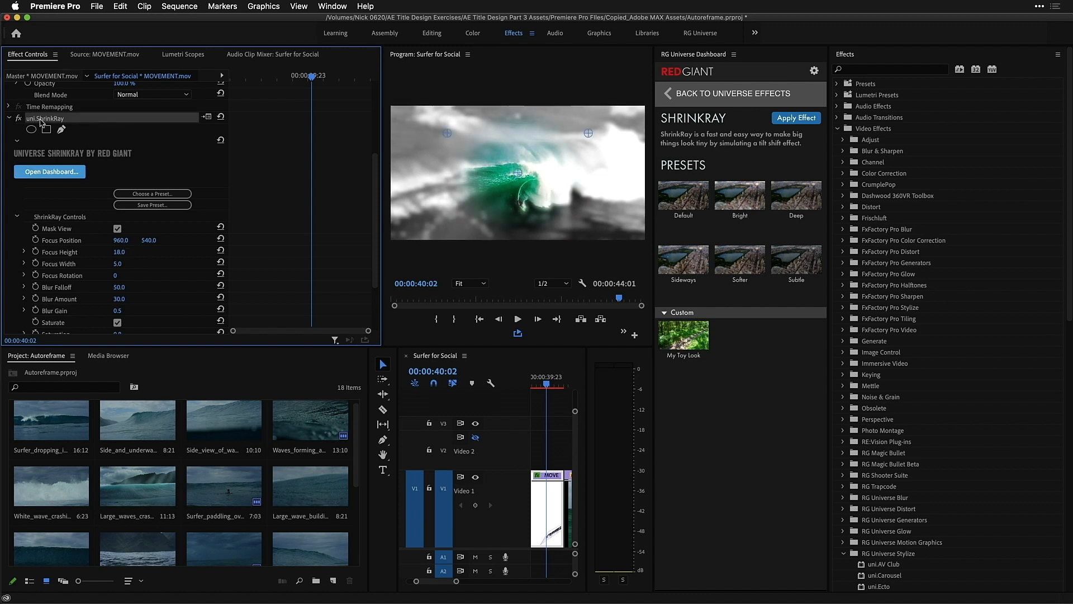
# Move ShrinkRay's focus point down onto the surfer, turn off Mask View and leave the full-screen preview
pyautogui.moveTo(517, 172); pyautogui.dragTo(519, 206)
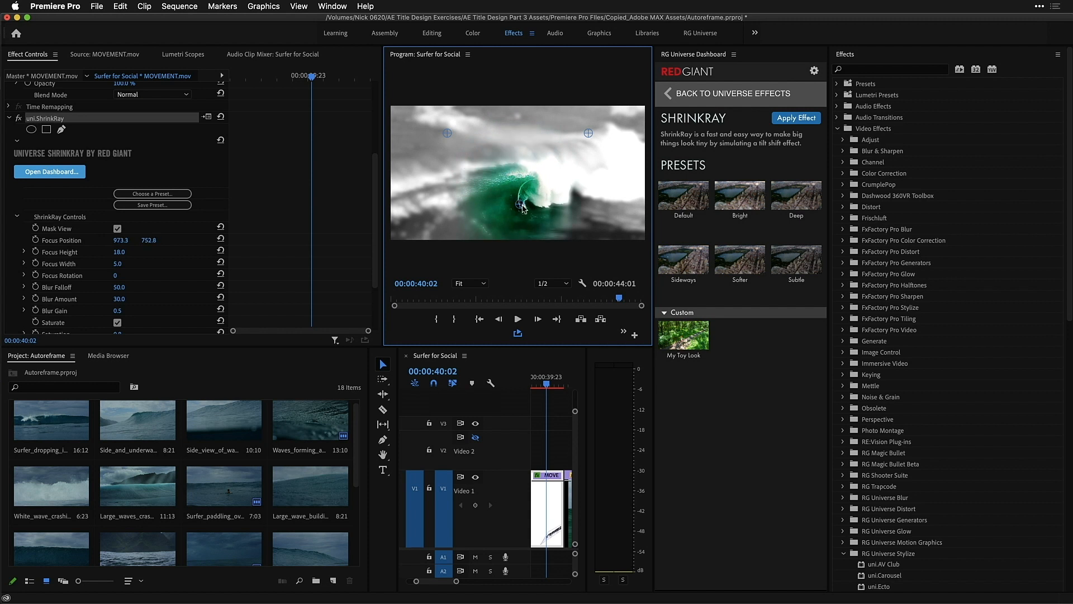
pyautogui.click(117, 229)
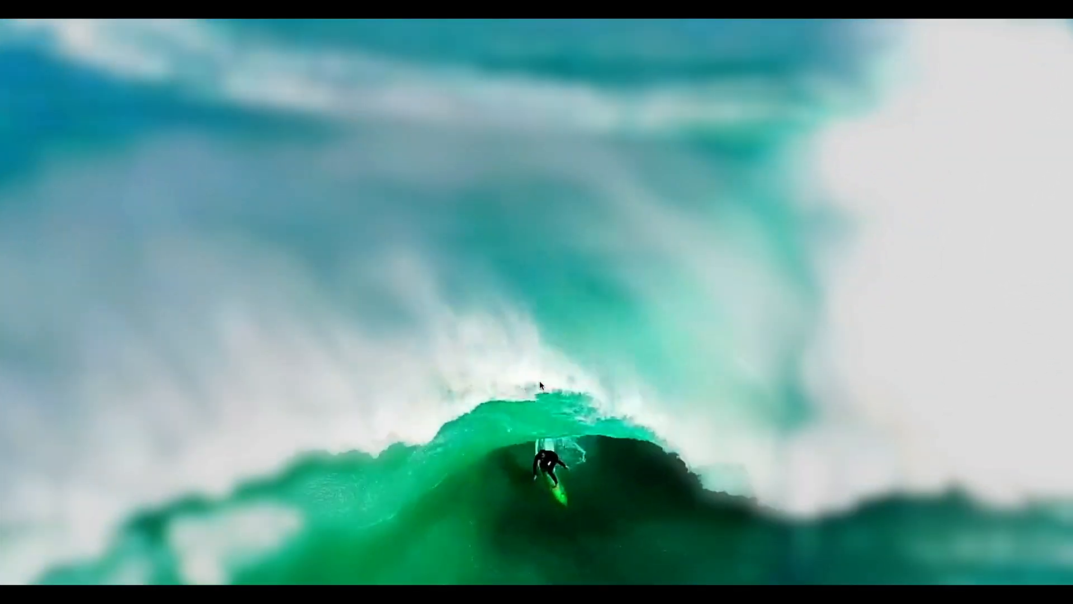
pyautogui.press('Escape')
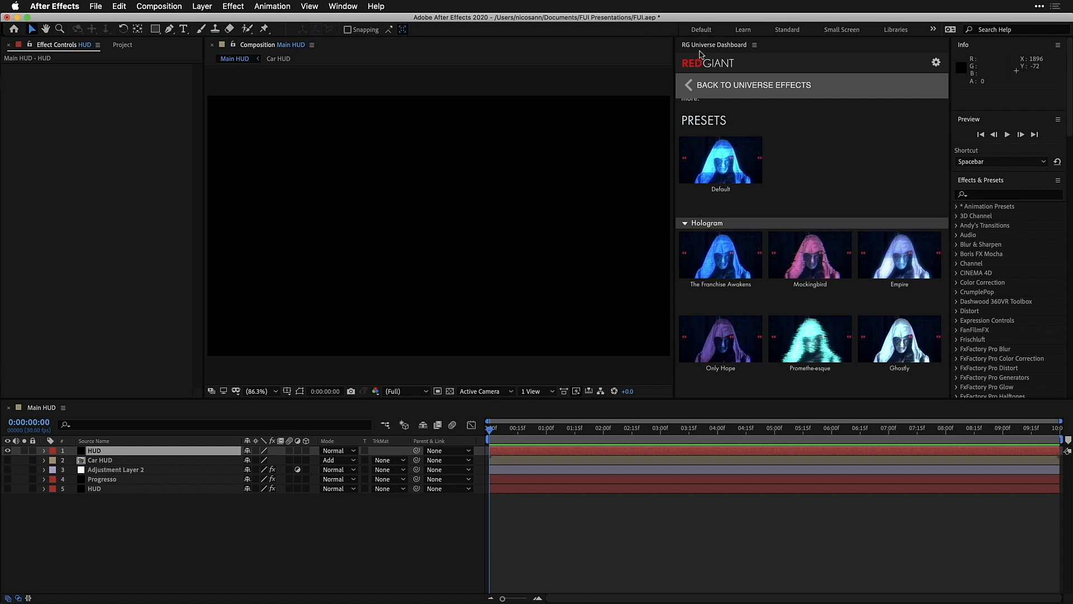
# Open HUD Components under Motion Graphics in the Universe dashboard, apply its RADAR preset to the HUD layer and preview it
pyautogui.click(687, 85)
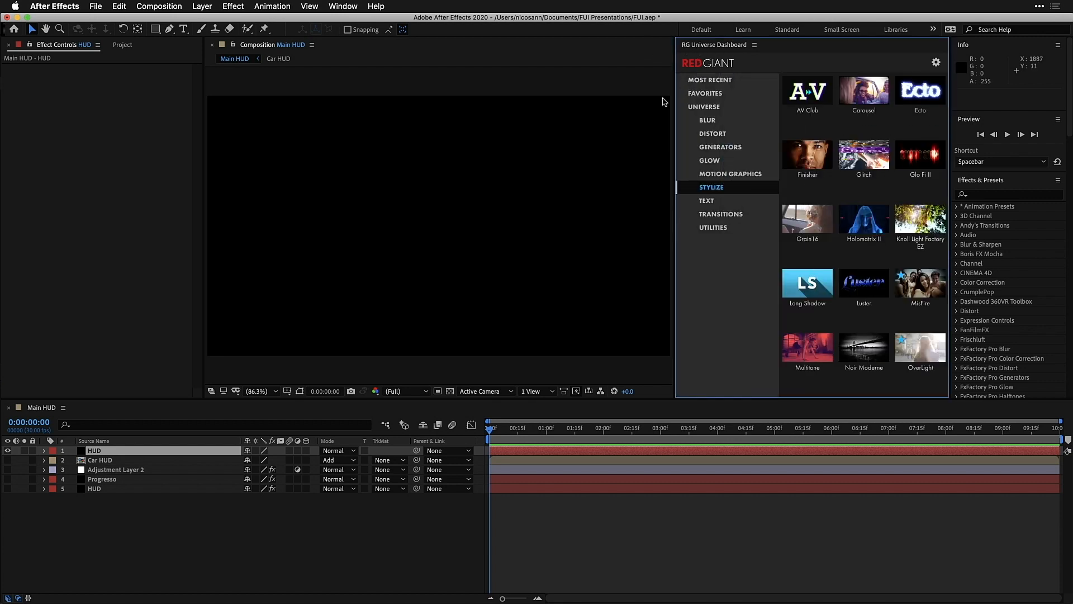
pyautogui.click(725, 176)
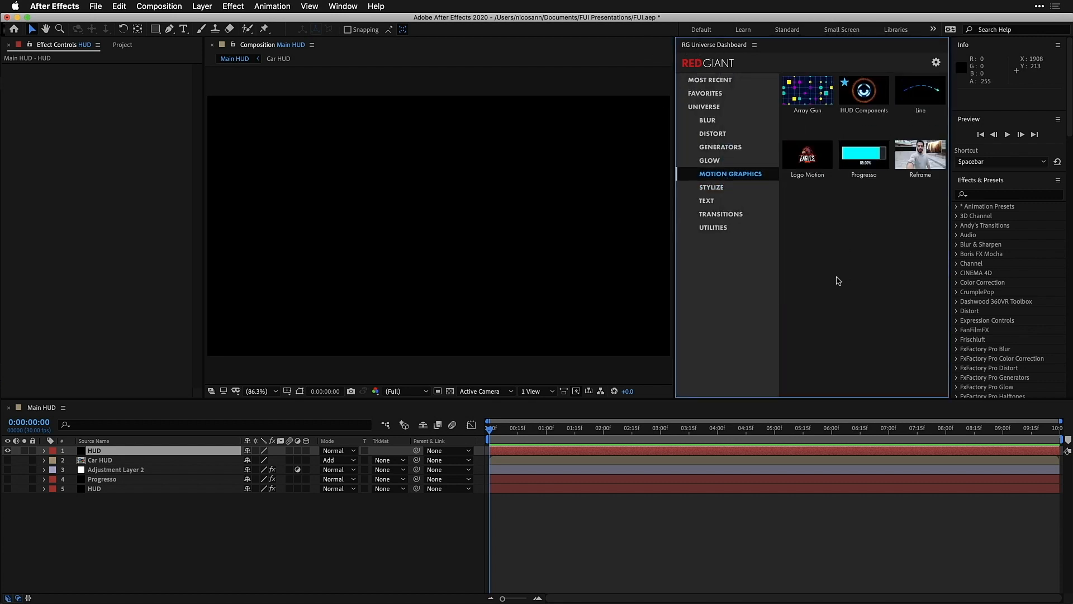
pyautogui.moveTo(869, 94)
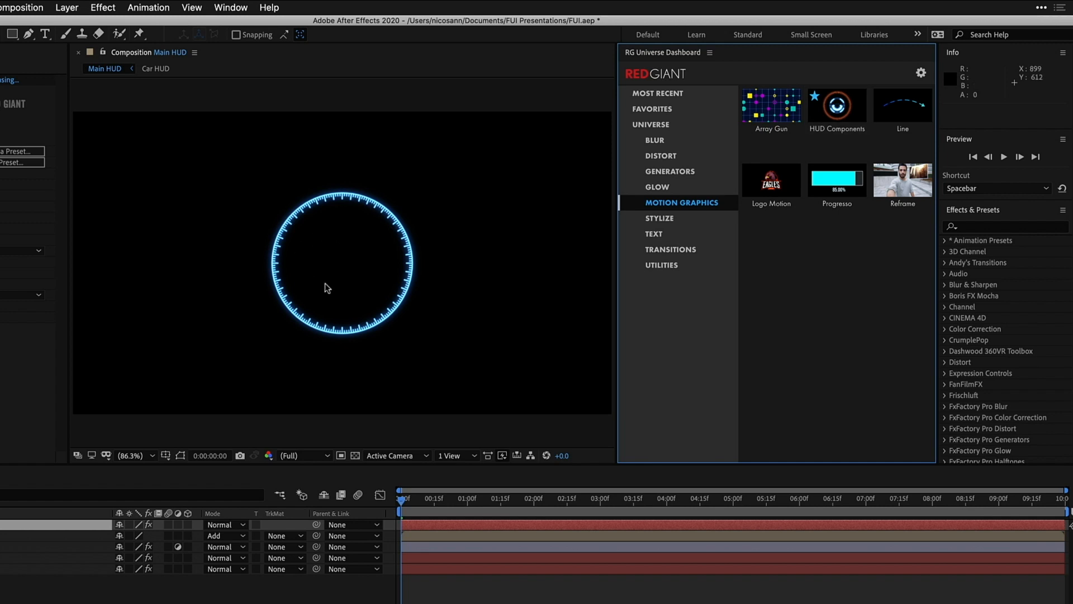
pyautogui.moveTo(855, 112)
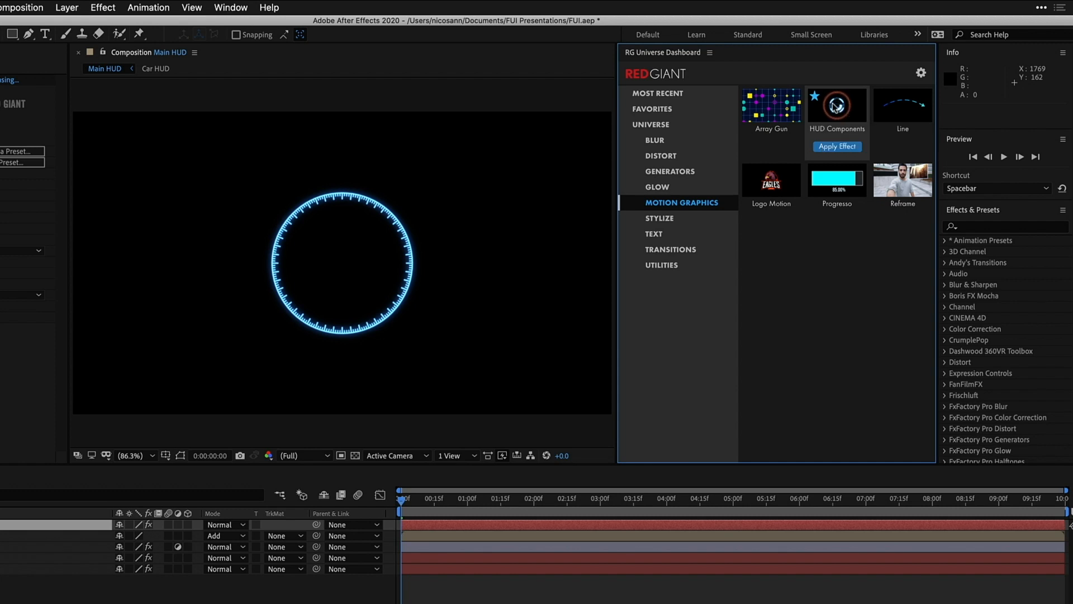
pyautogui.click(833, 108)
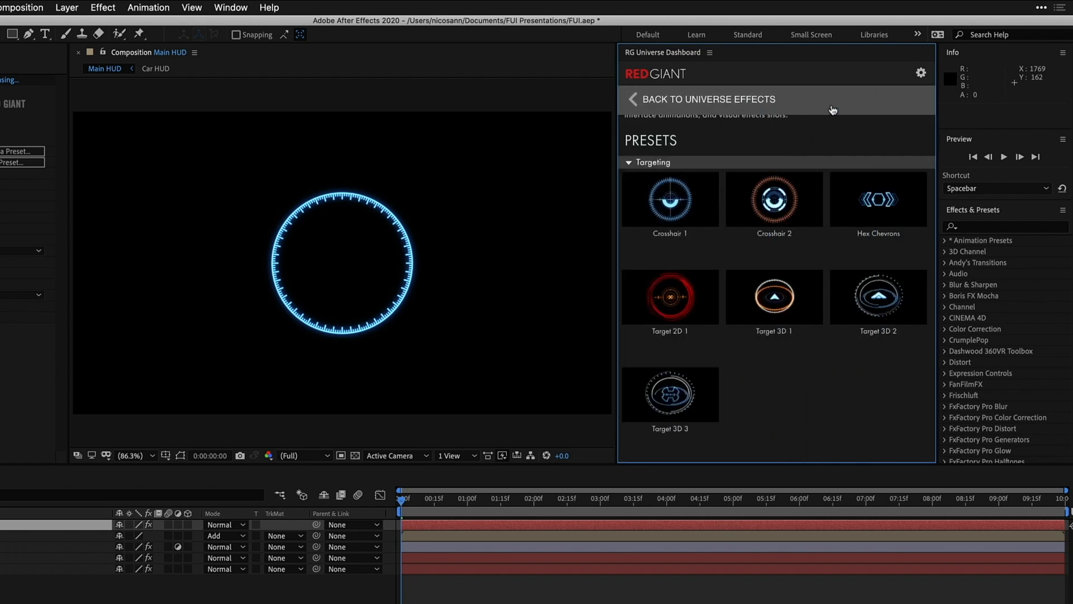
pyautogui.scroll(-5, 646, 351)
pyautogui.scroll(-3, 647, 351)
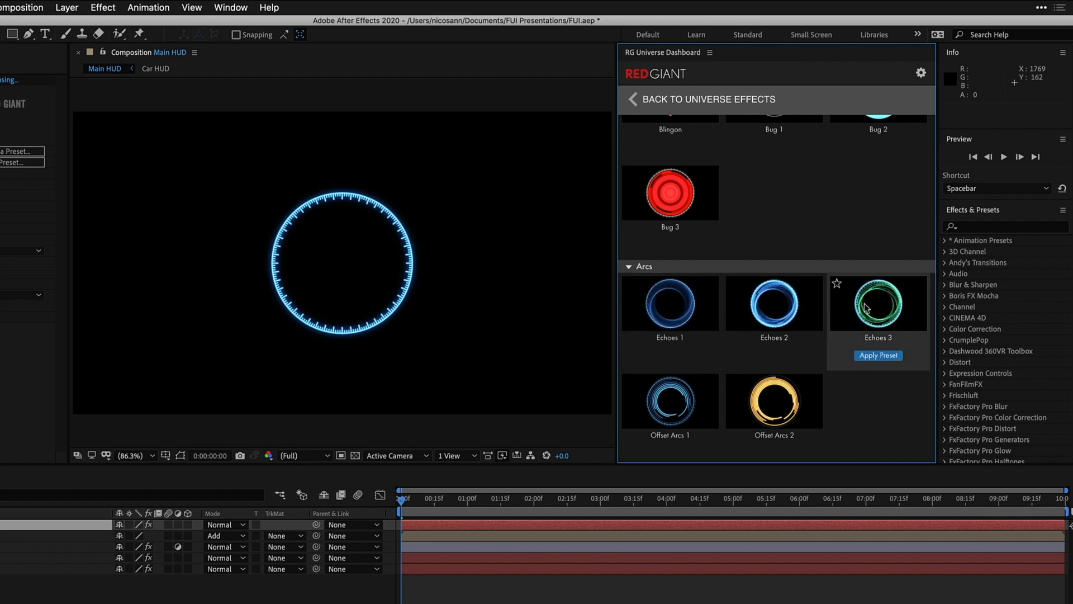
pyautogui.scroll(-8, 873, 307)
pyautogui.scroll(-2, 873, 307)
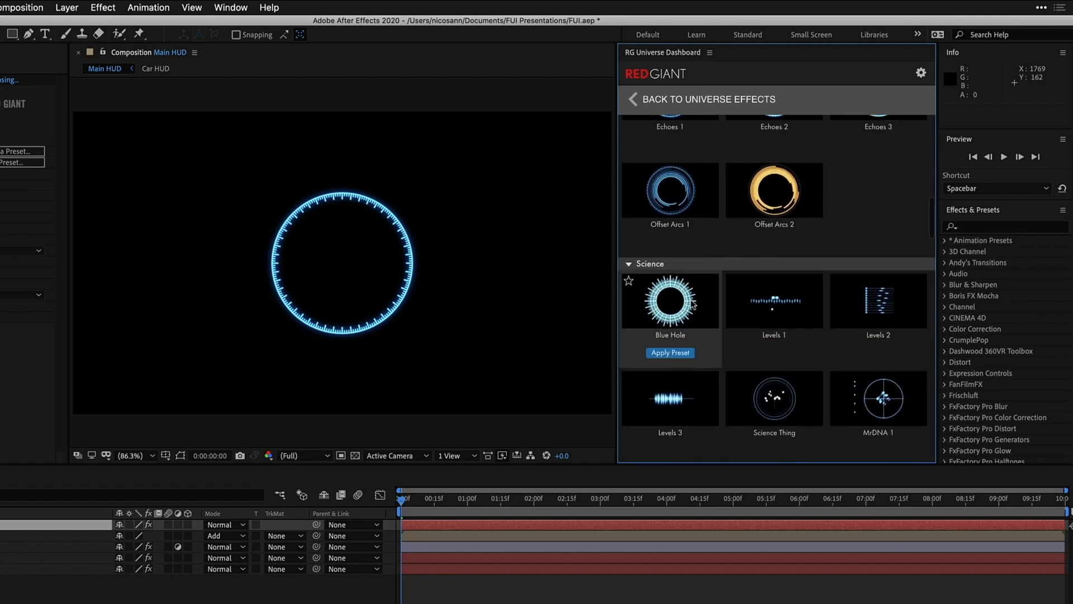
pyautogui.scroll(-7, 693, 304)
pyautogui.scroll(-1, 693, 303)
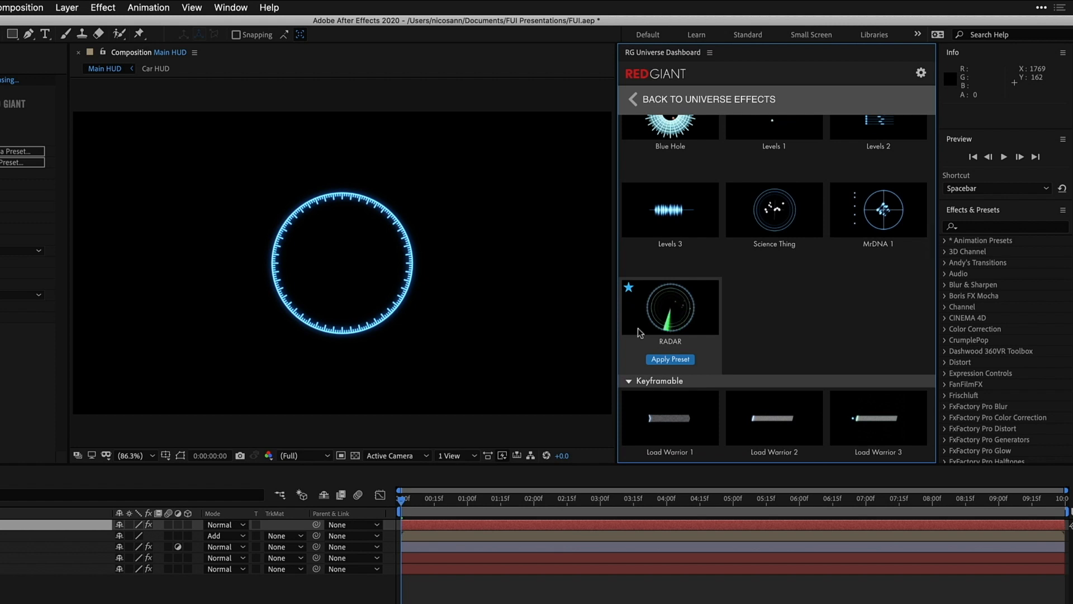
pyautogui.click(685, 360)
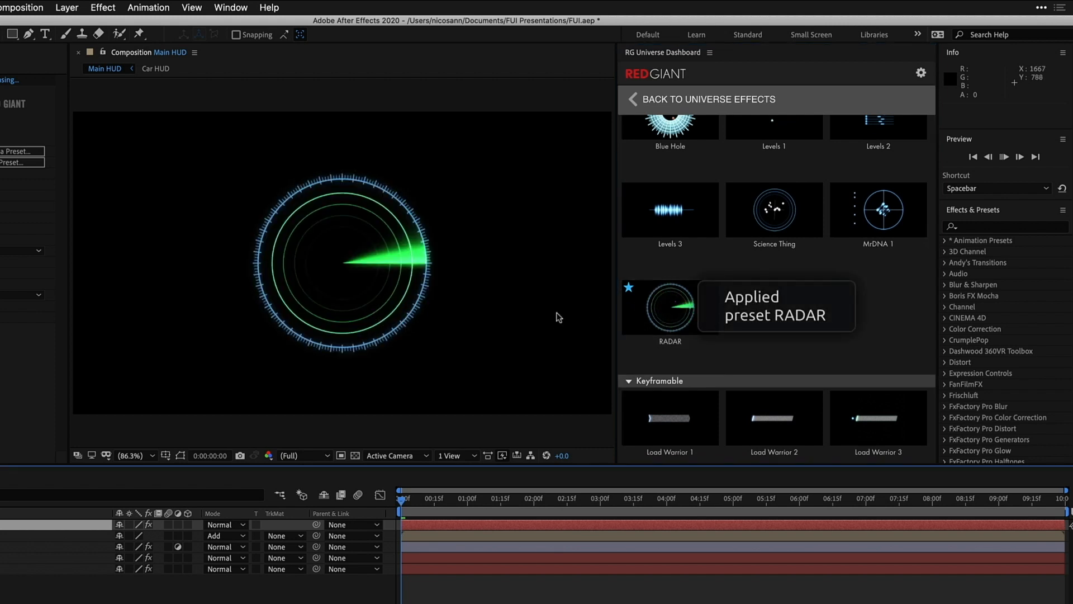
pyautogui.press('space')
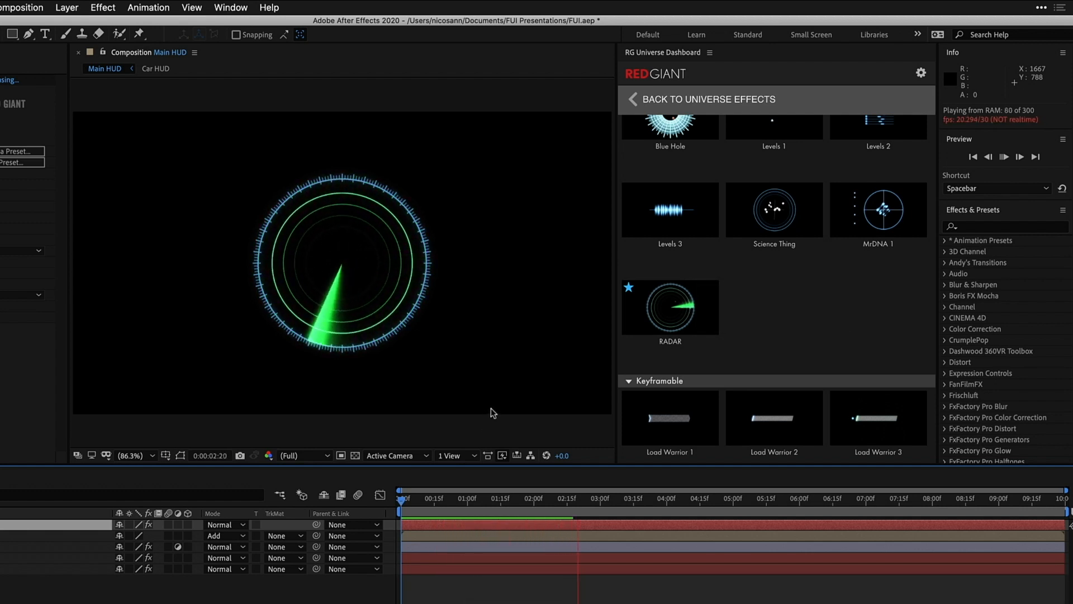
# Favourite and apply Holomatrix II's Unstable Glitch preset from Stylize, and turn on its Disable Time FX option
pyautogui.click(634, 99)
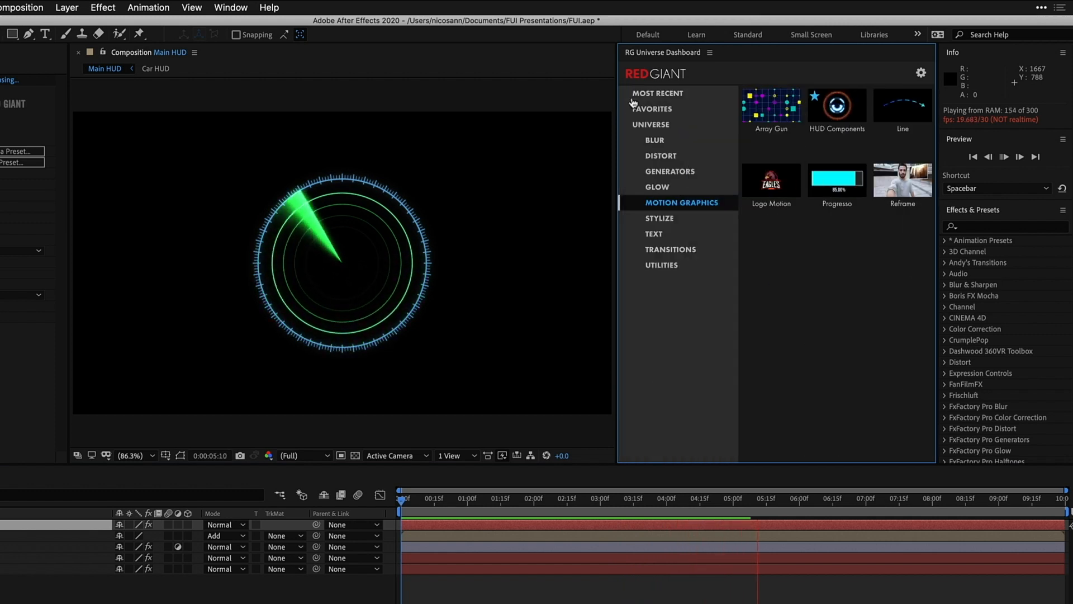
pyautogui.click(668, 218)
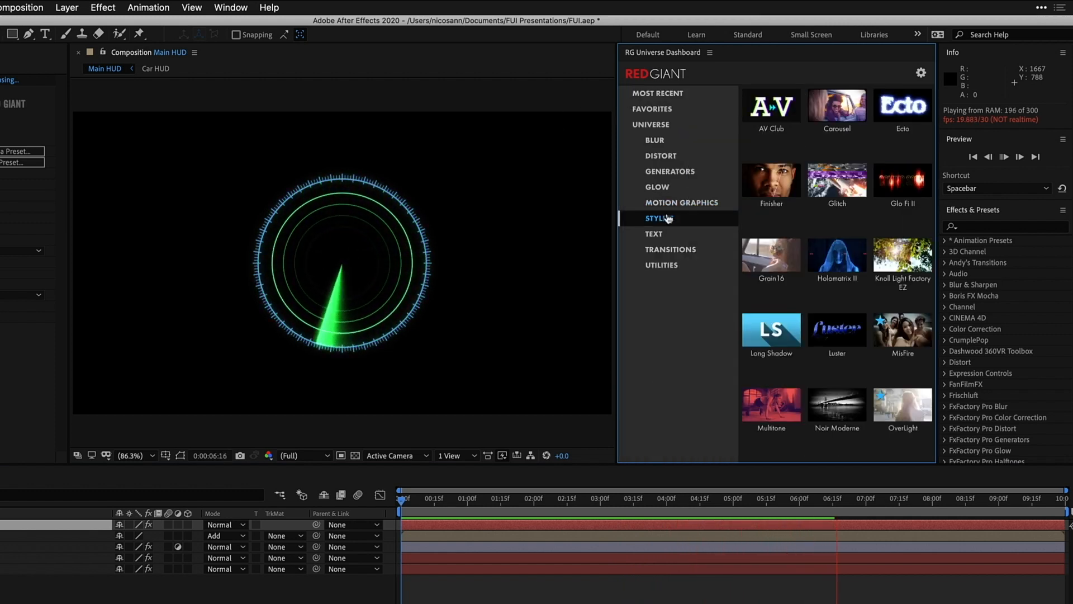
pyautogui.moveTo(825, 237)
pyautogui.moveTo(835, 268)
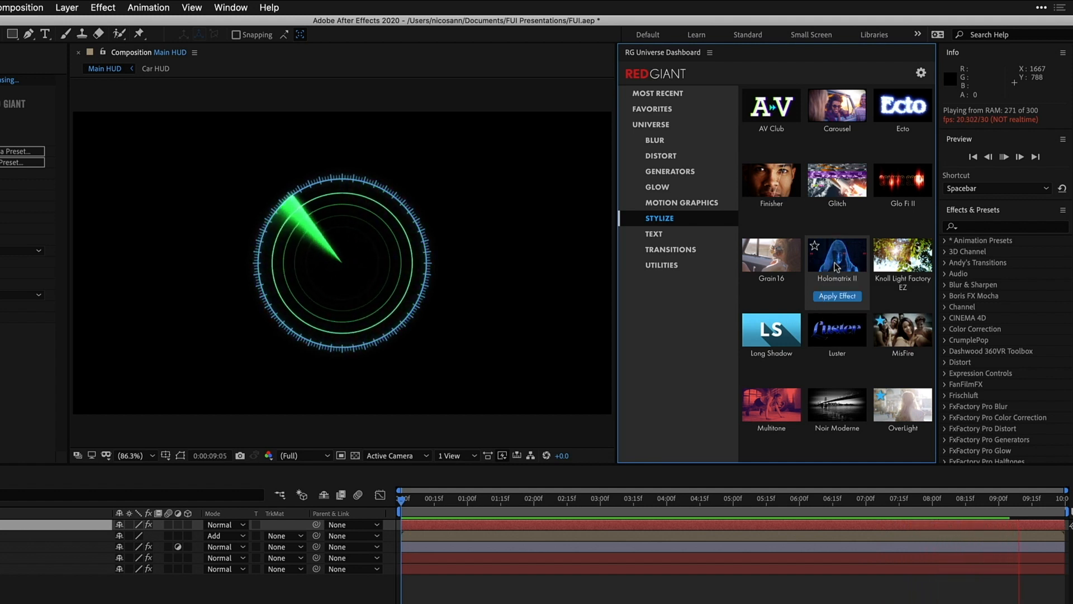
pyautogui.click(832, 264)
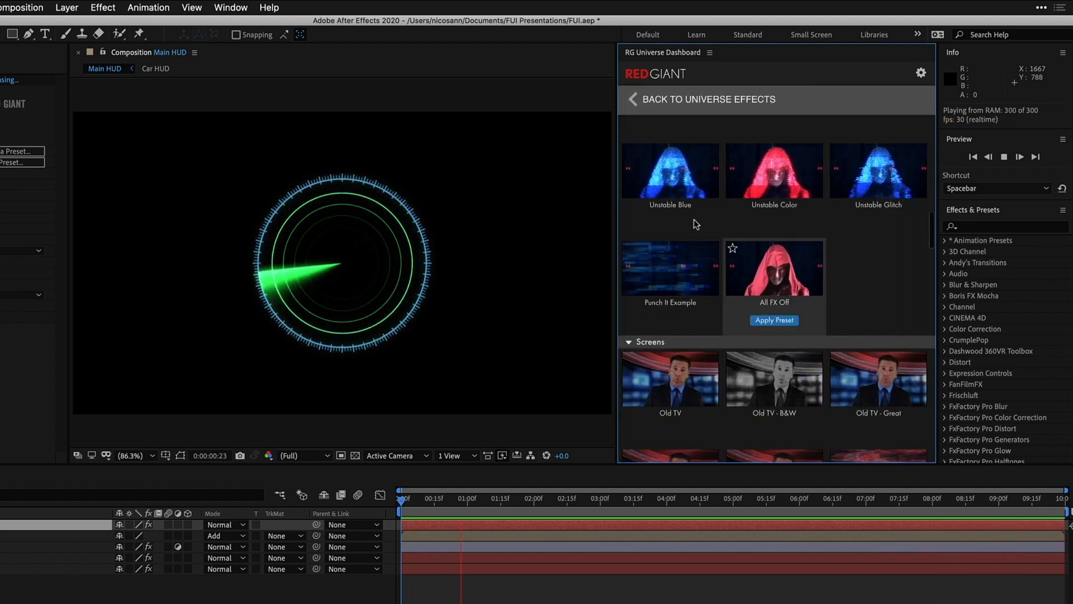
pyautogui.moveTo(872, 227)
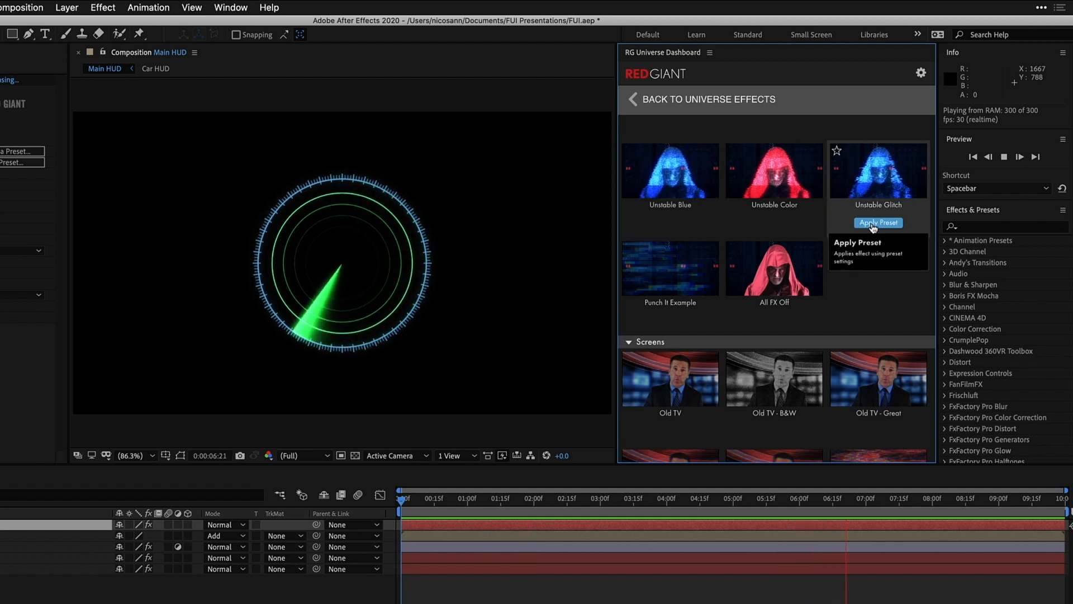
pyautogui.click(838, 153)
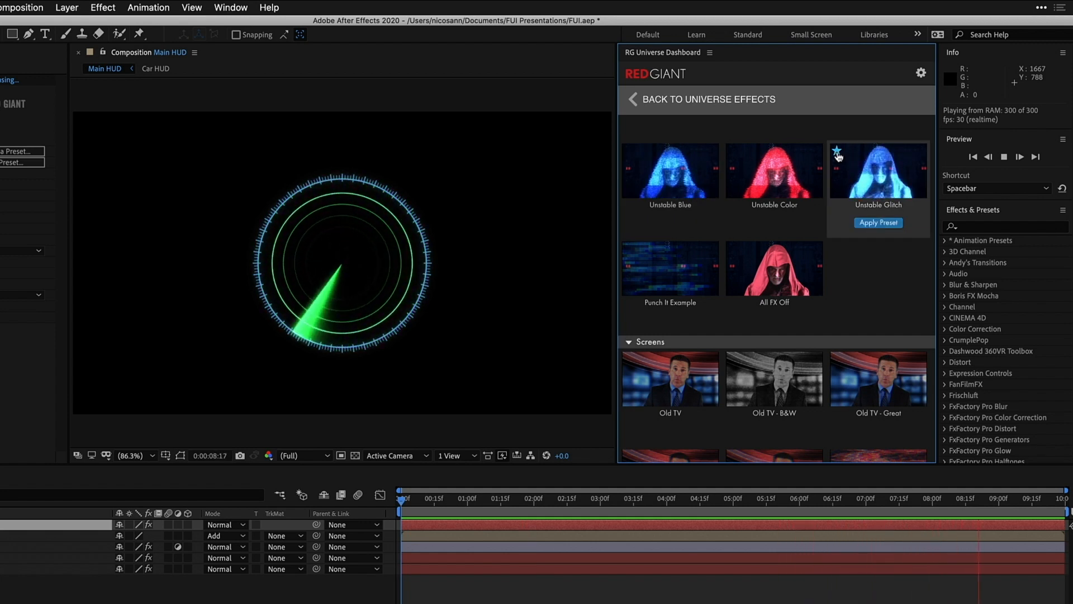
pyautogui.click(880, 224)
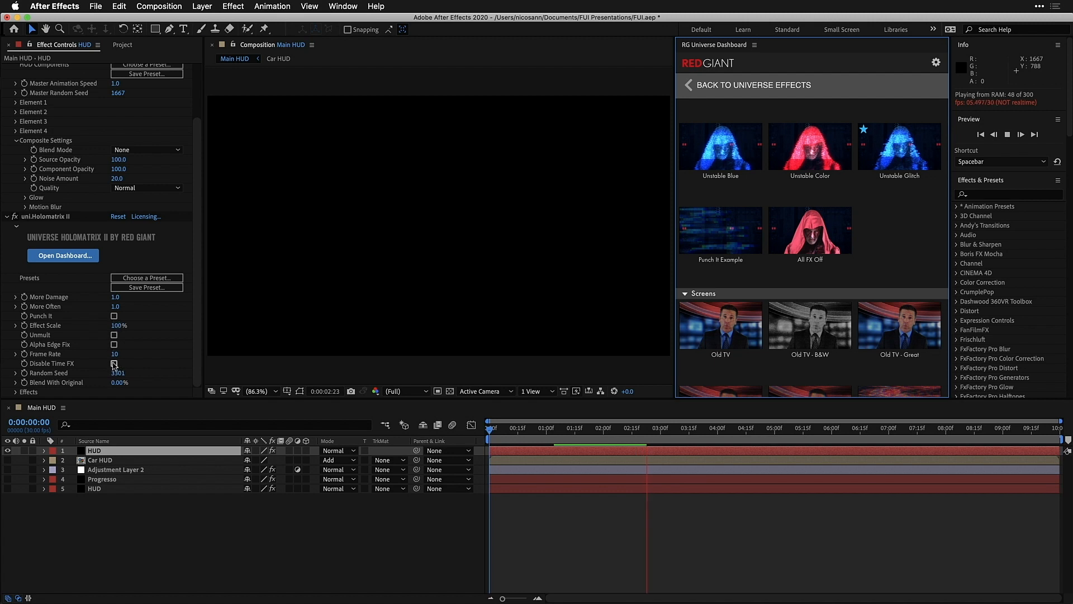
pyautogui.click(114, 363)
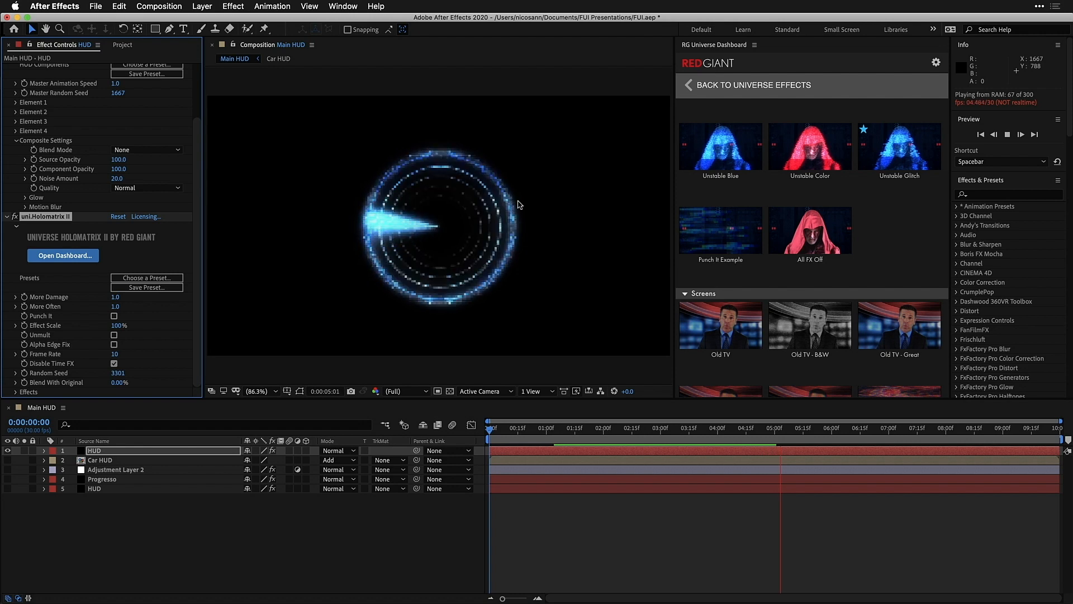
# Make all layers of the Main HUD composition visible and preview the result
pyautogui.click(7, 450)
pyautogui.moveTo(8, 460); pyautogui.dragTo(12, 499)
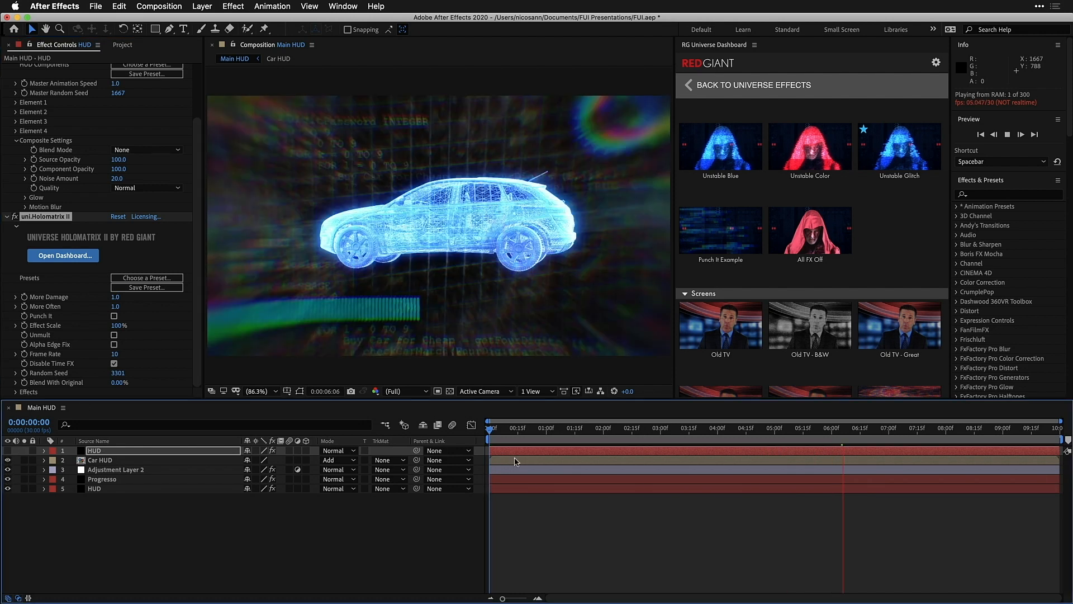
pyautogui.press('space')
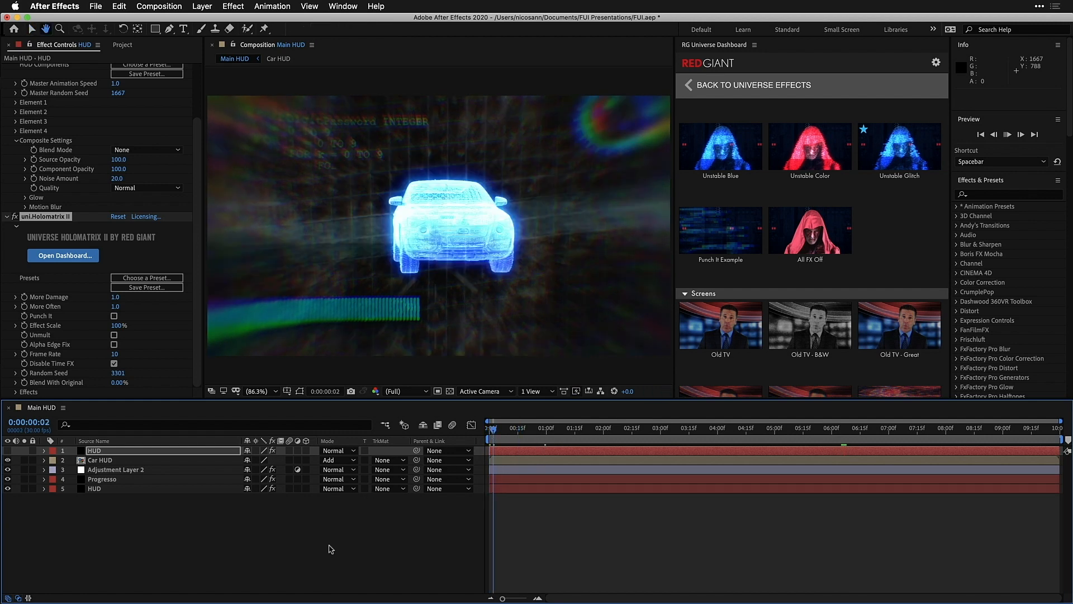
pyautogui.press('space')
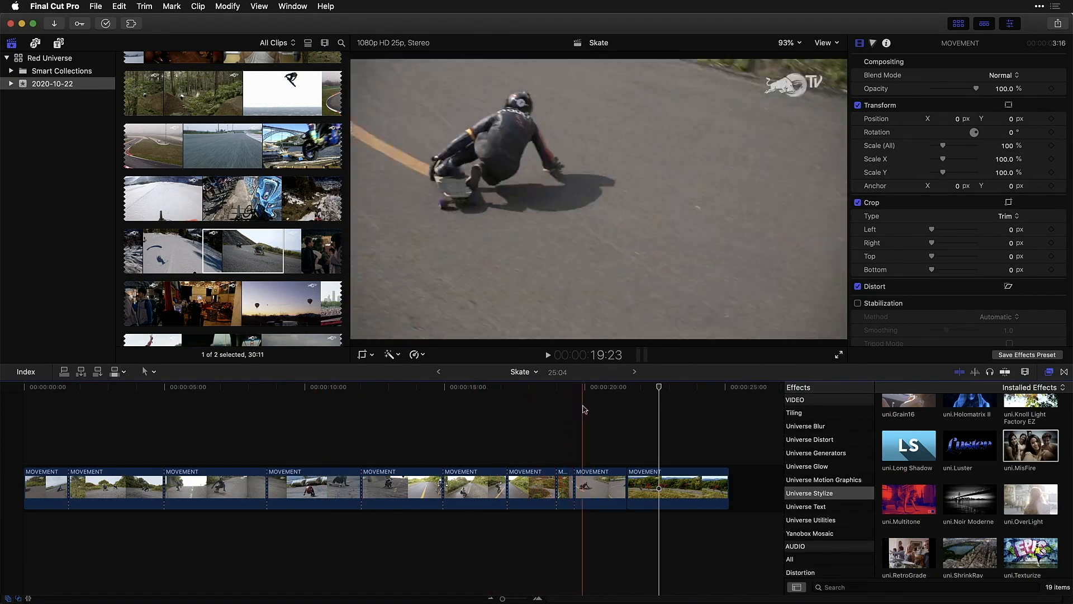
# Switch to Final Cut Pro and apply the uni.MisFire effect to the selected MOVEMENT clip in the timeline
pyautogui.click(596, 486)
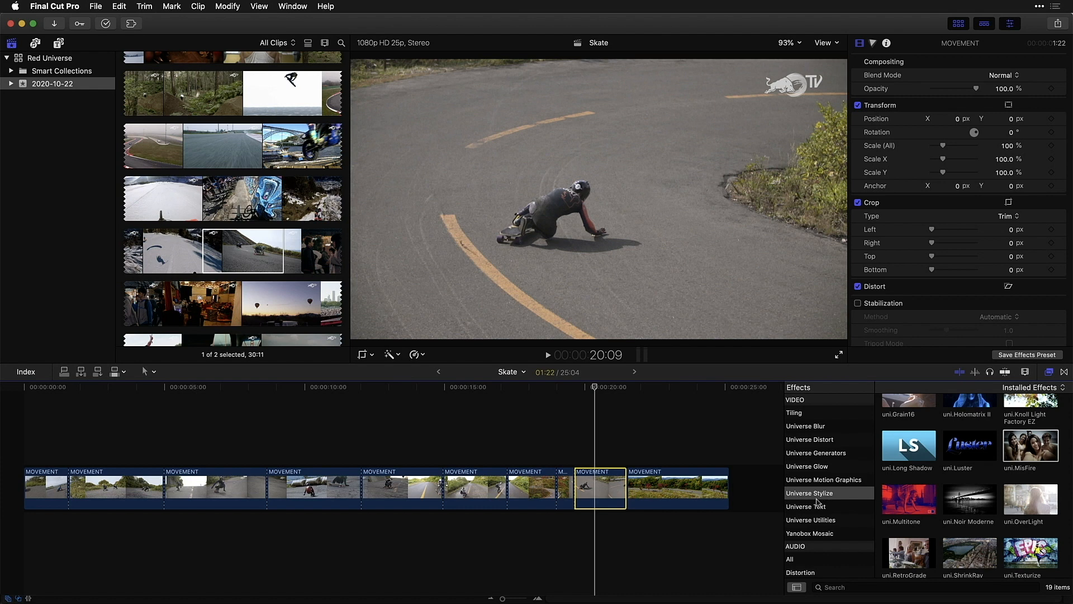
pyautogui.scroll(-3, 817, 502)
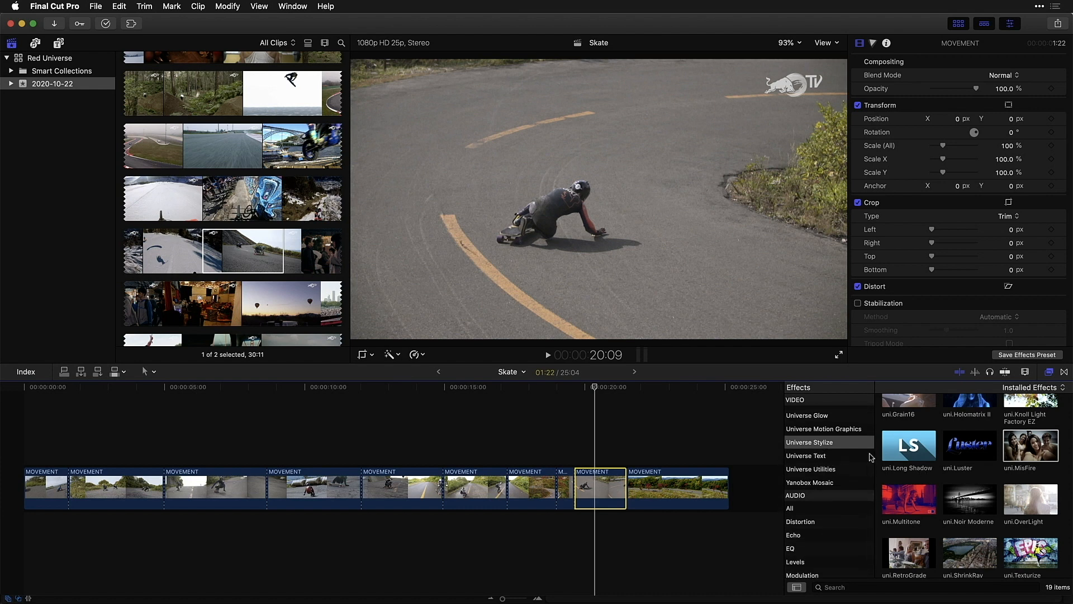
pyautogui.scroll(-2, 986, 487)
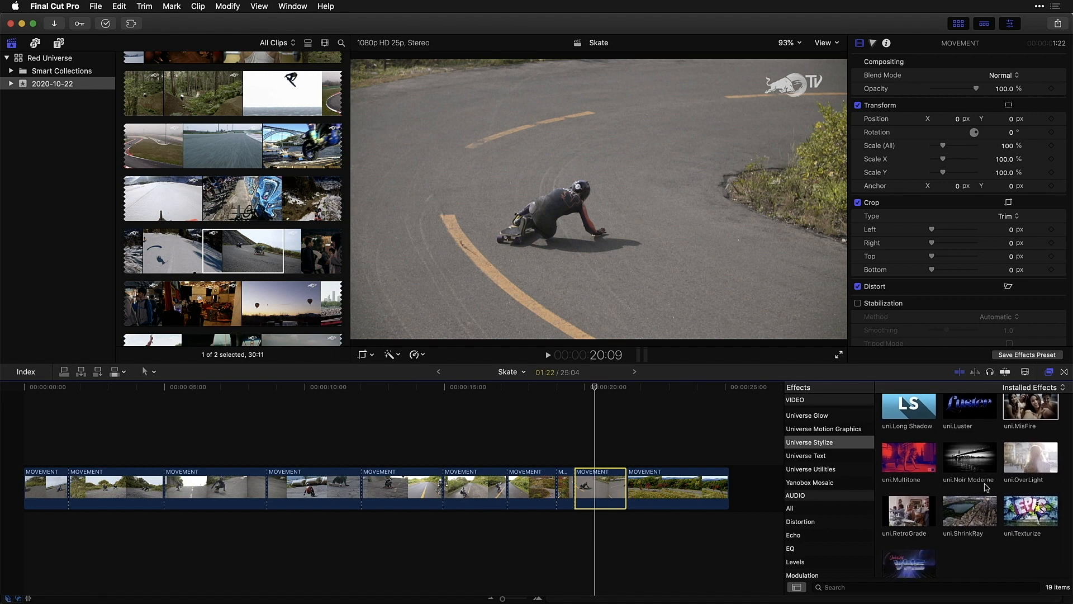
pyautogui.scroll(3, 985, 487)
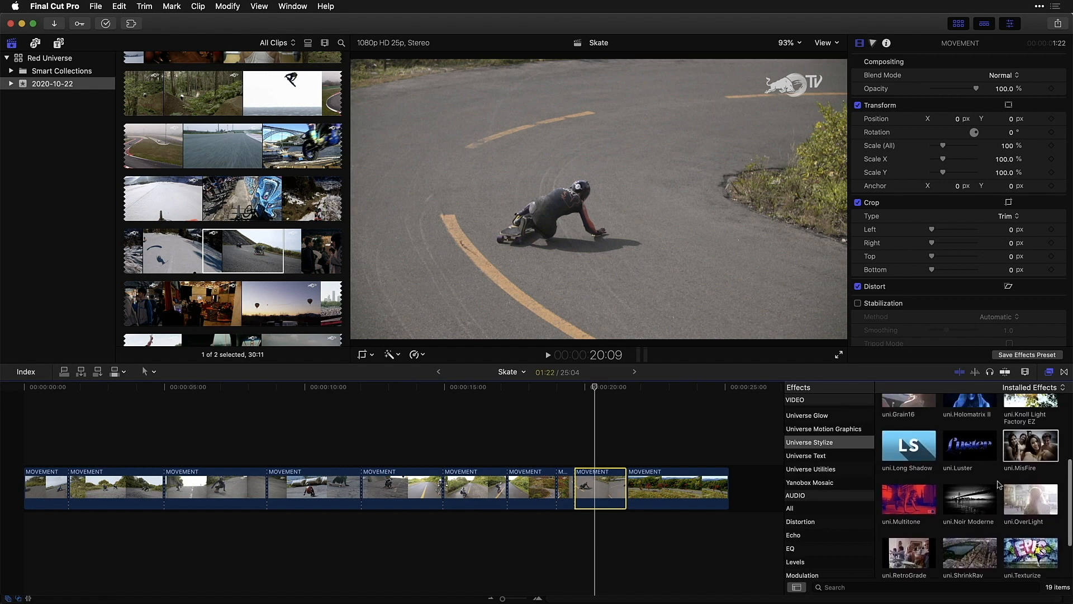
pyautogui.moveTo(1030, 465); pyautogui.dragTo(603, 493)
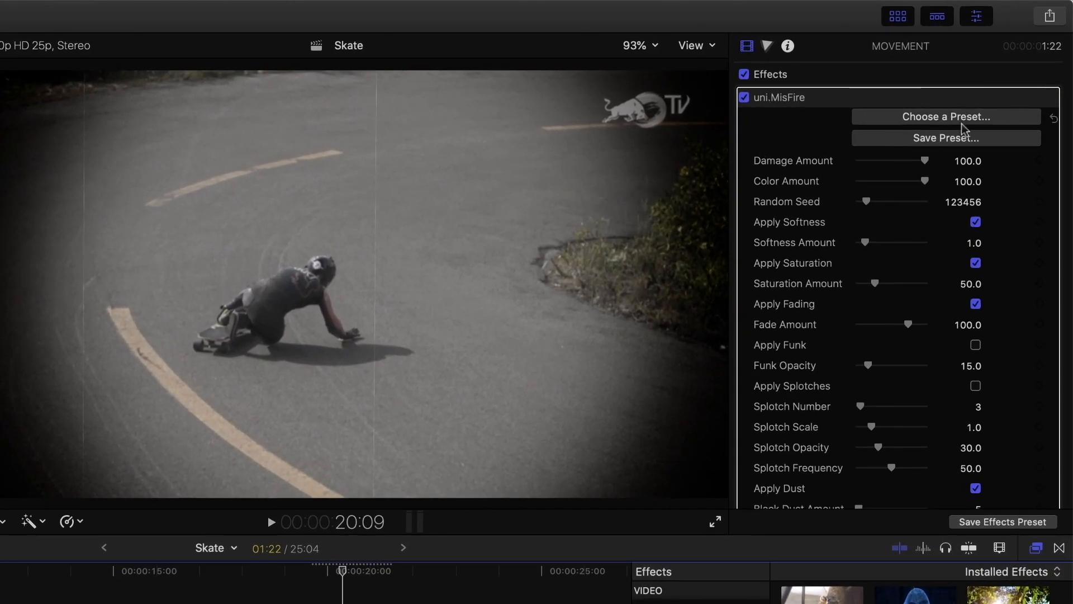
# Apply MisFire's Dust and Flicker preset to the clip
pyautogui.click(964, 118)
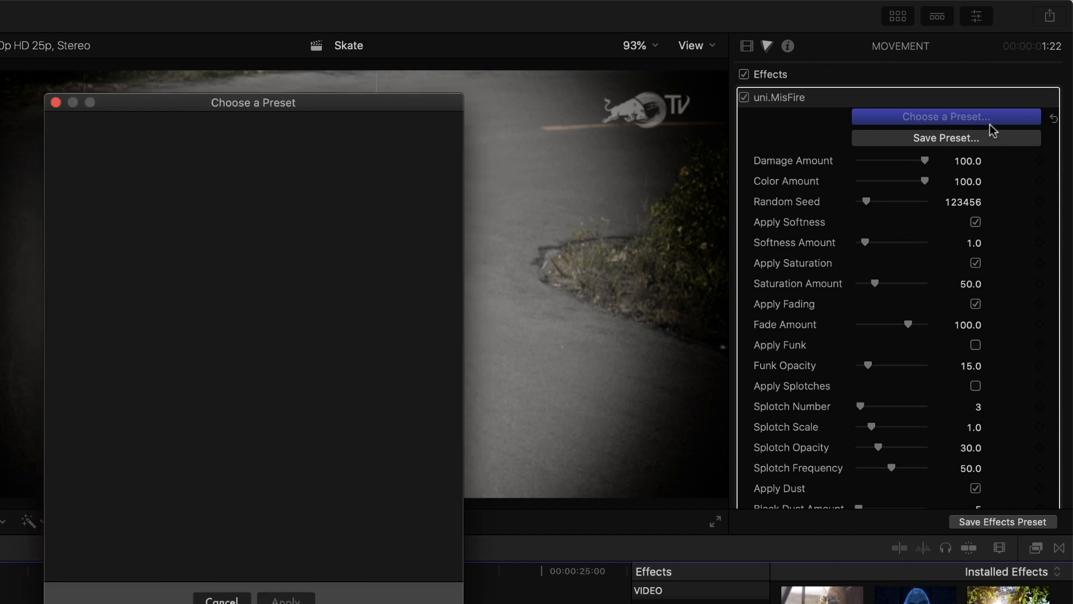
pyautogui.moveTo(304, 95); pyautogui.dragTo(813, 43)
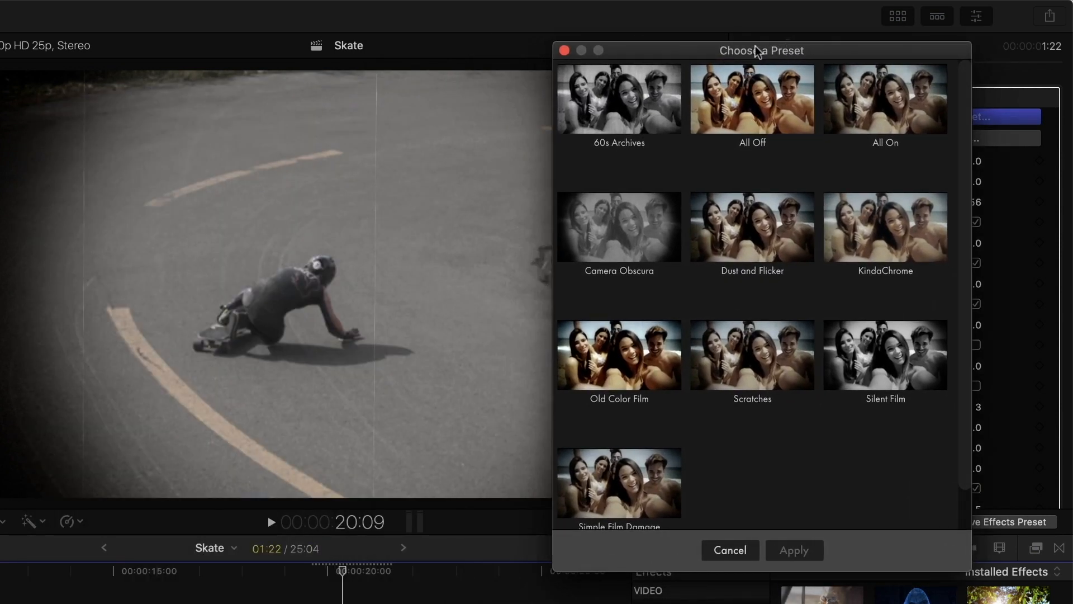
pyautogui.moveTo(896, 367)
pyautogui.moveTo(793, 259)
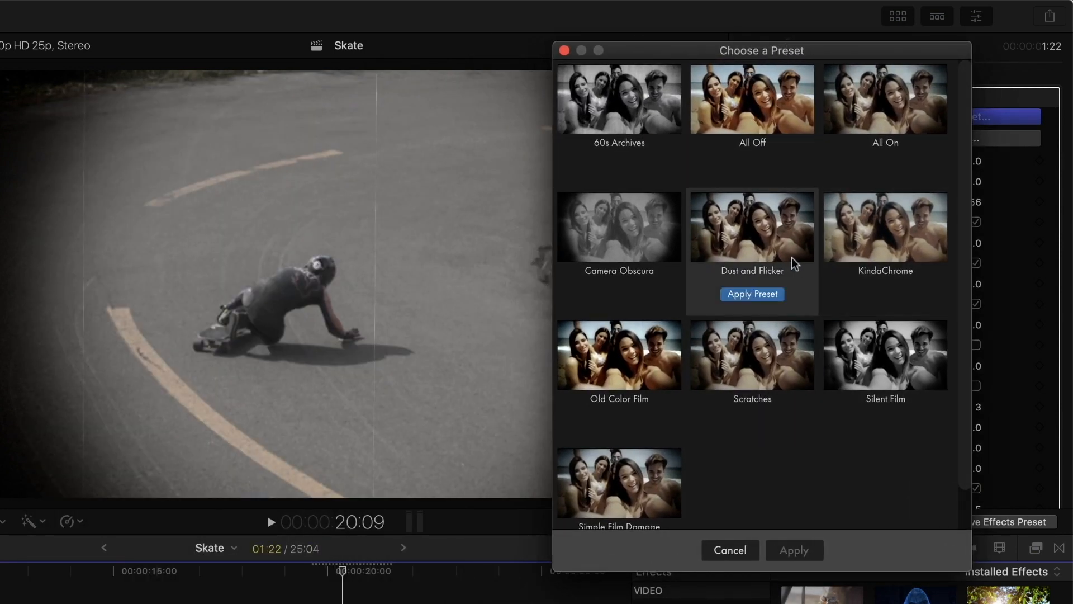
pyautogui.click(775, 296)
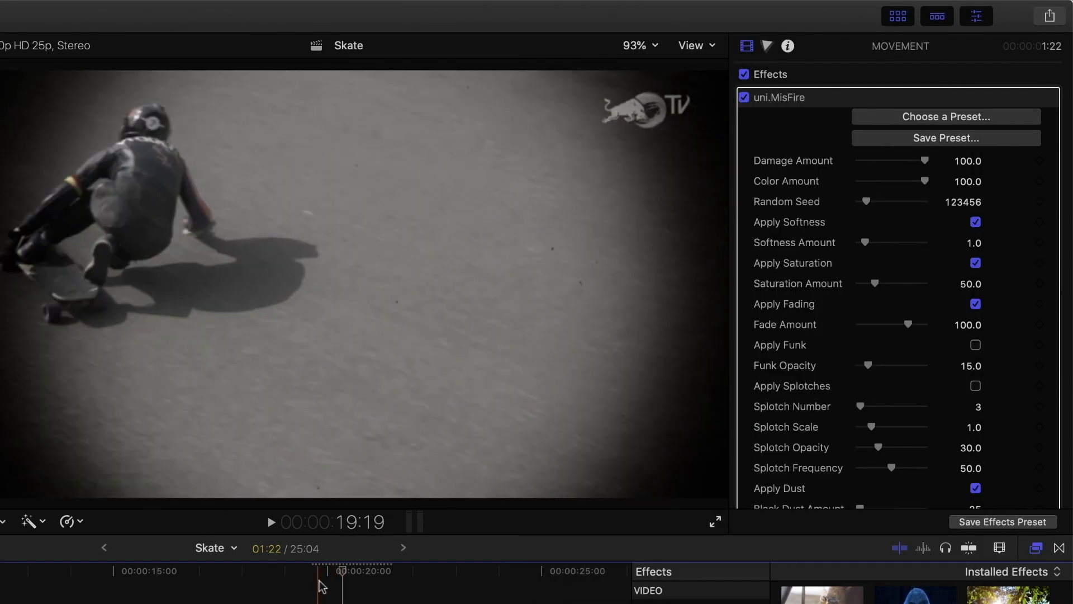
# Set MisFire's Damage Amount and Color Amount to 25 each
pyautogui.press('space')
pyautogui.press('space')
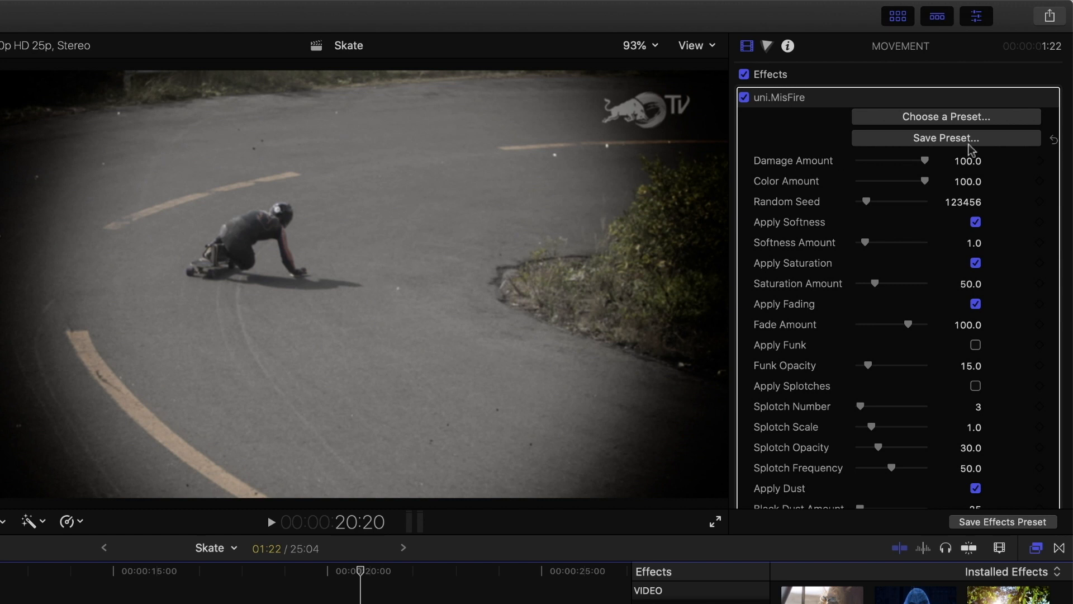
pyautogui.click(971, 162)
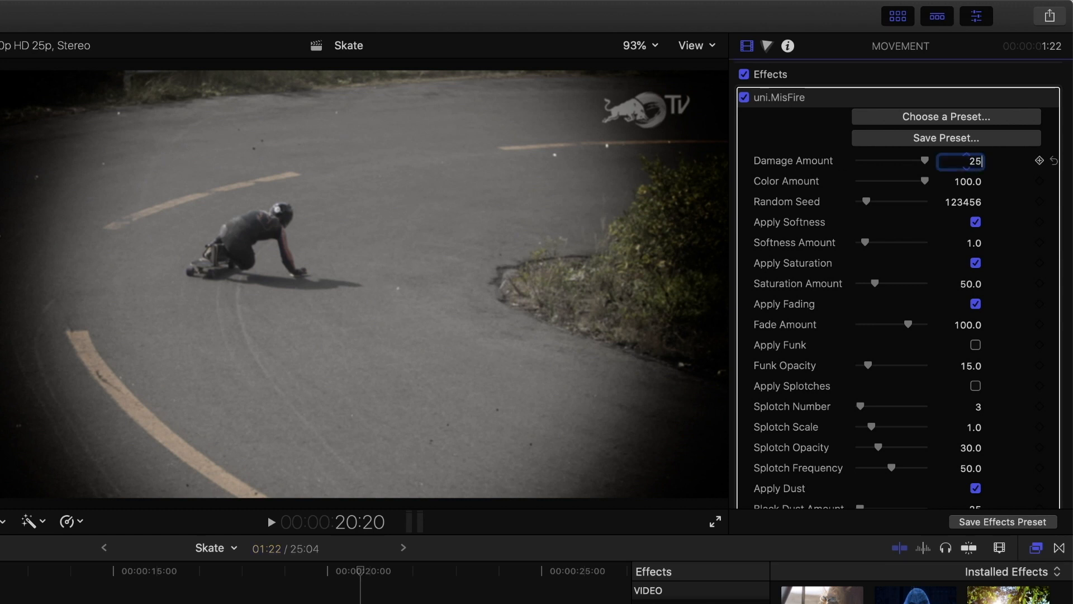
pyautogui.press('Tab')
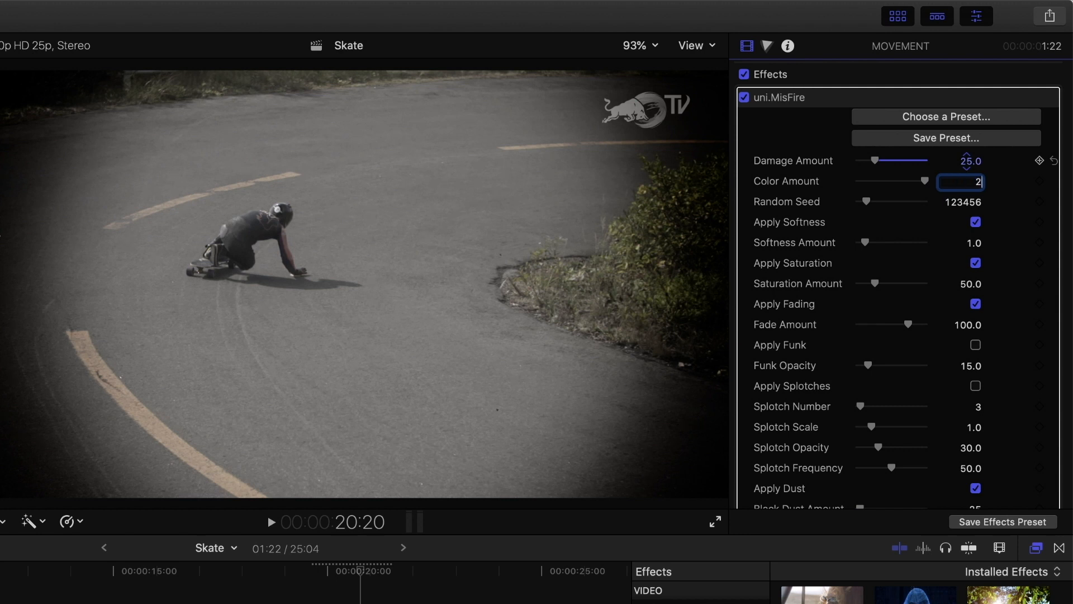
pyautogui.write('25')
pyautogui.press('Return')
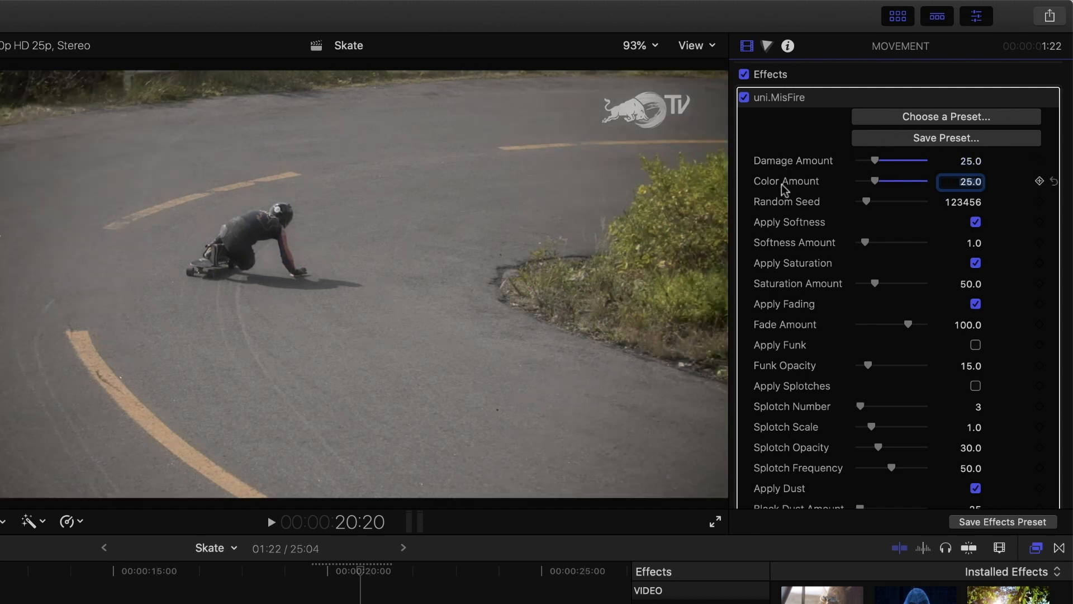
# Raise the Black Dust Amount to about 290 and the White Dust Amount to about 308
pyautogui.scroll(-10, 790, 462)
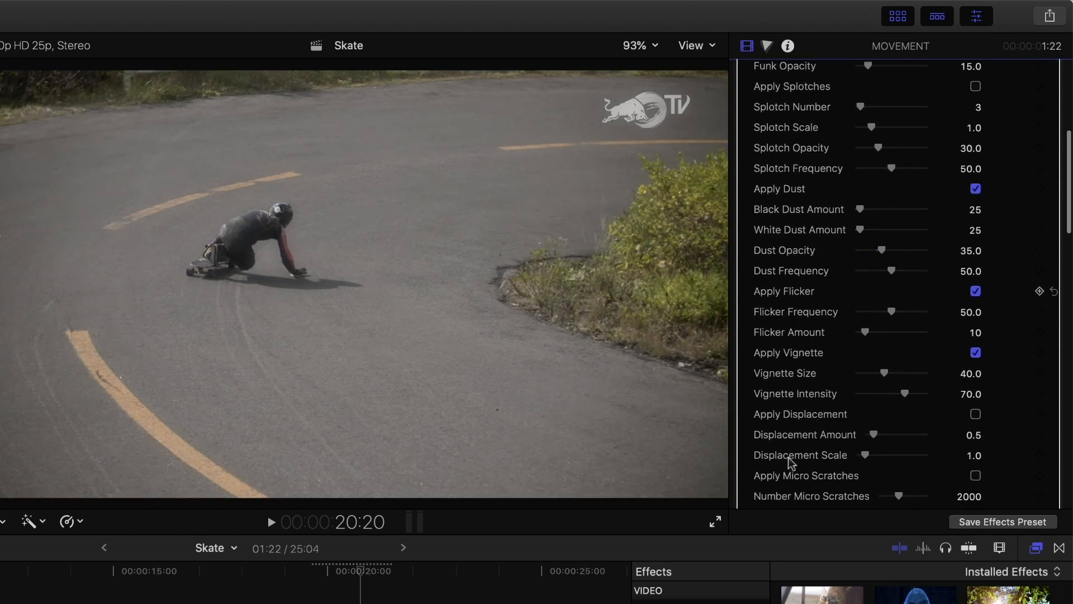
pyautogui.scroll(10, 790, 463)
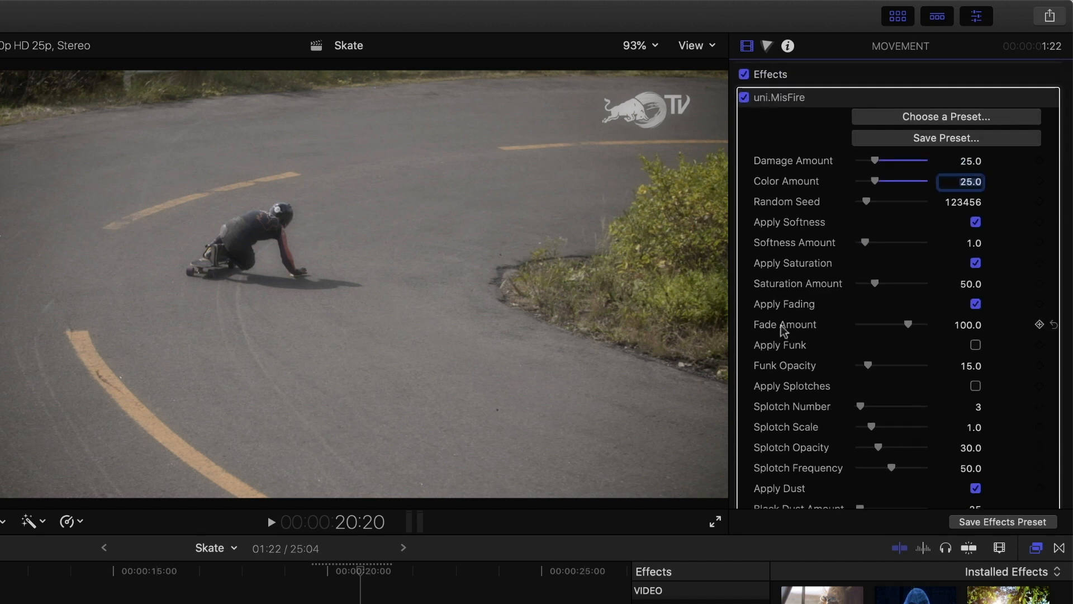
pyautogui.click(977, 182)
pyautogui.scroll(-10, 837, 272)
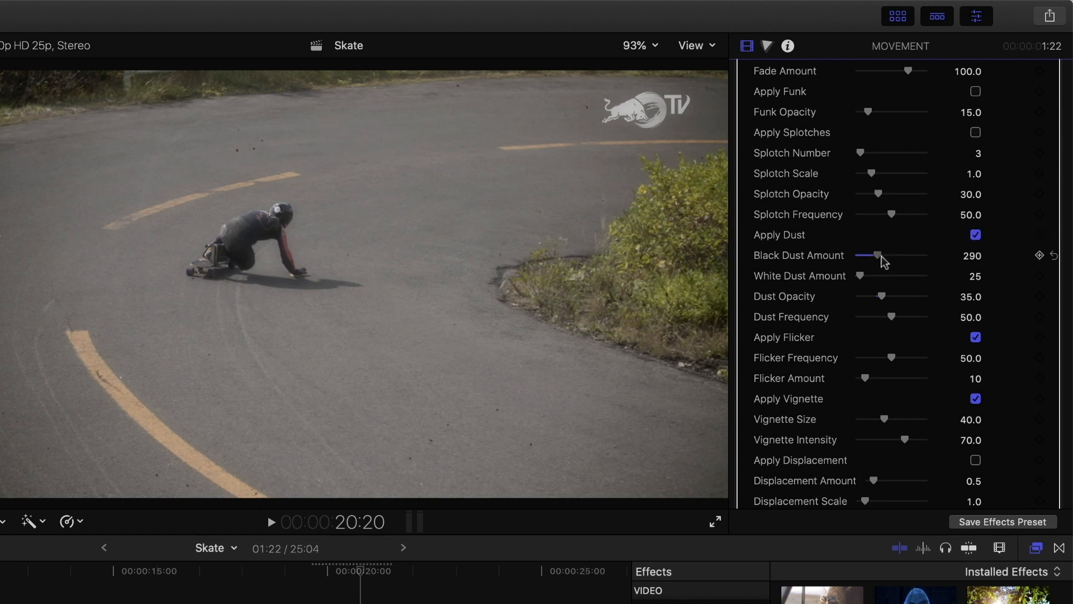
pyautogui.moveTo(862, 276); pyautogui.dragTo(875, 277)
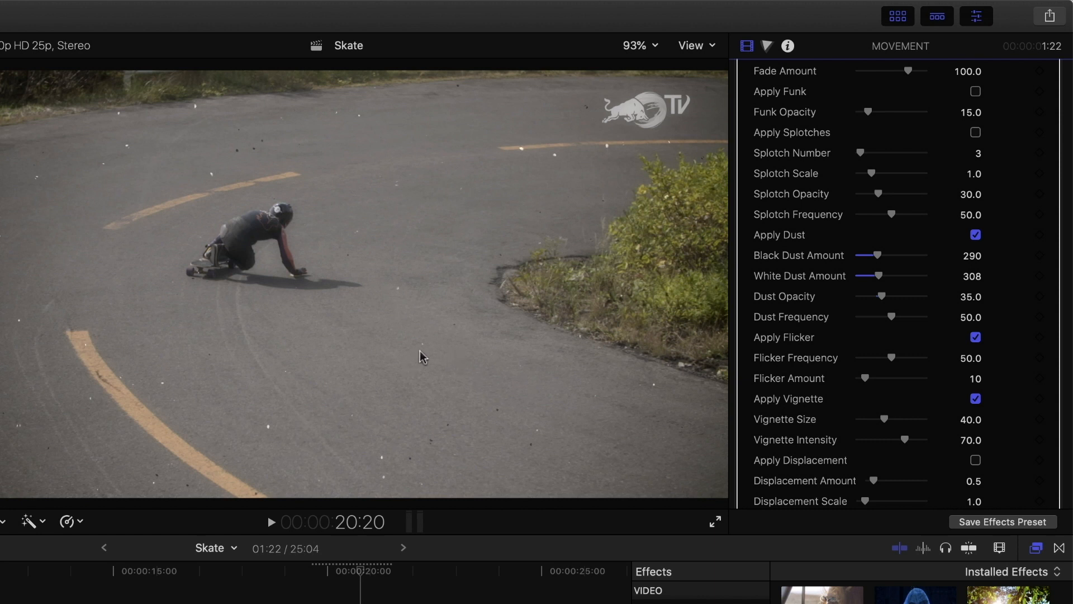
# Lower MisFire's Fade Amount to about -39
pyautogui.scroll(8, 936, 359)
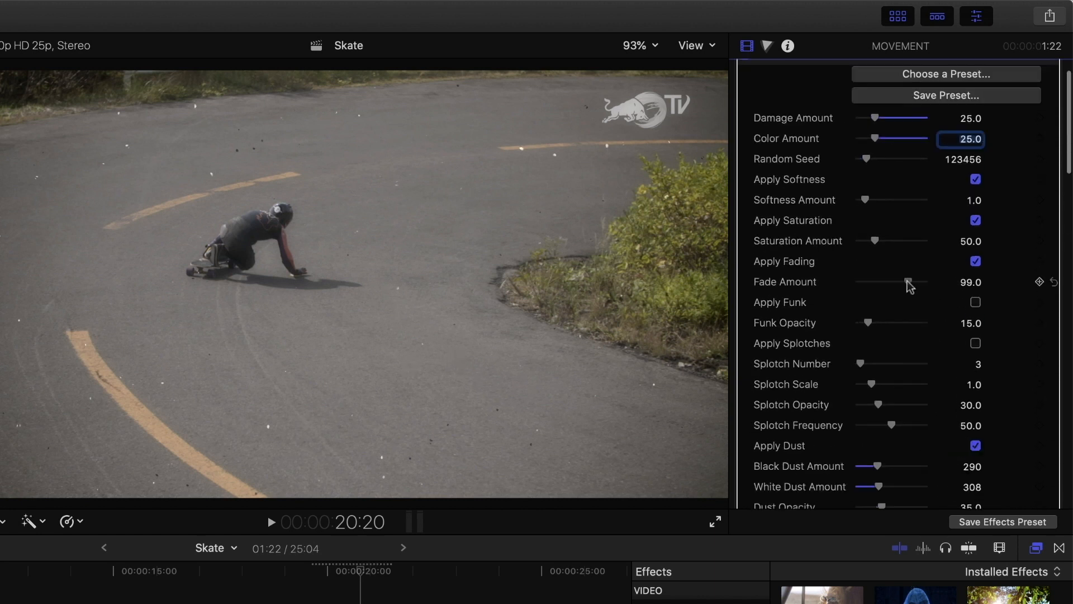
pyautogui.moveTo(892, 282); pyautogui.dragTo(885, 282)
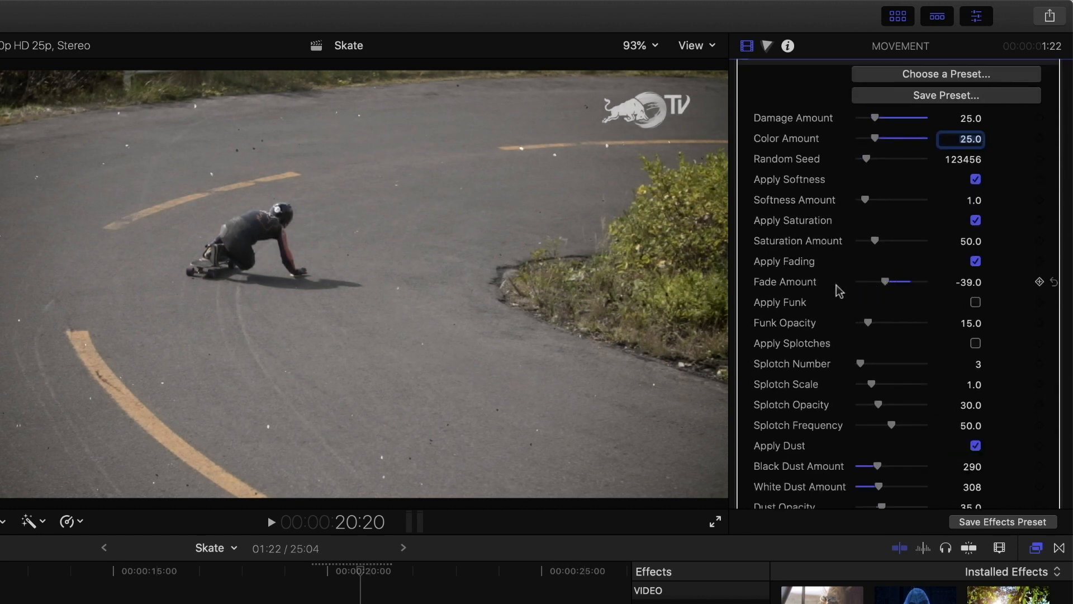
pyautogui.scroll(2, 937, 138)
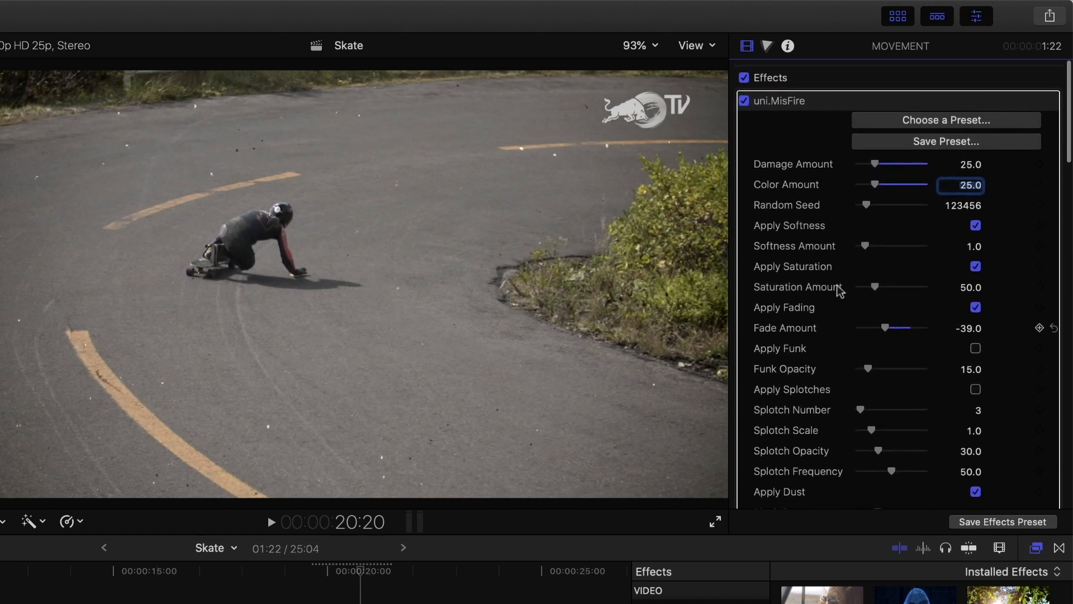
# Save the current MisFire settings as a preset named My Filmic Look
pyautogui.click(974, 142)
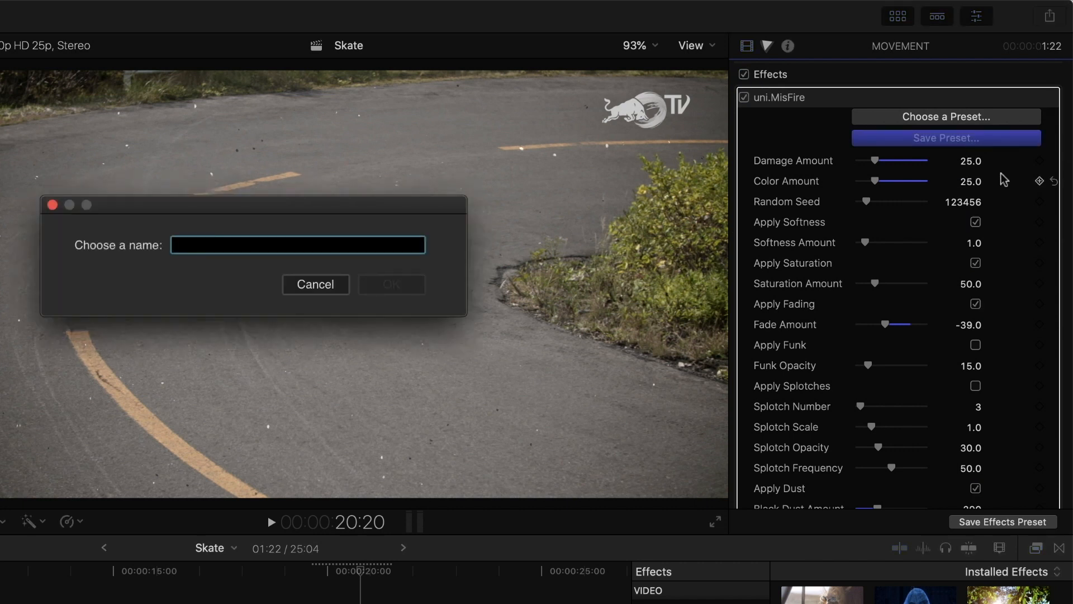
pyautogui.moveTo(250, 200); pyautogui.dragTo(250, 263)
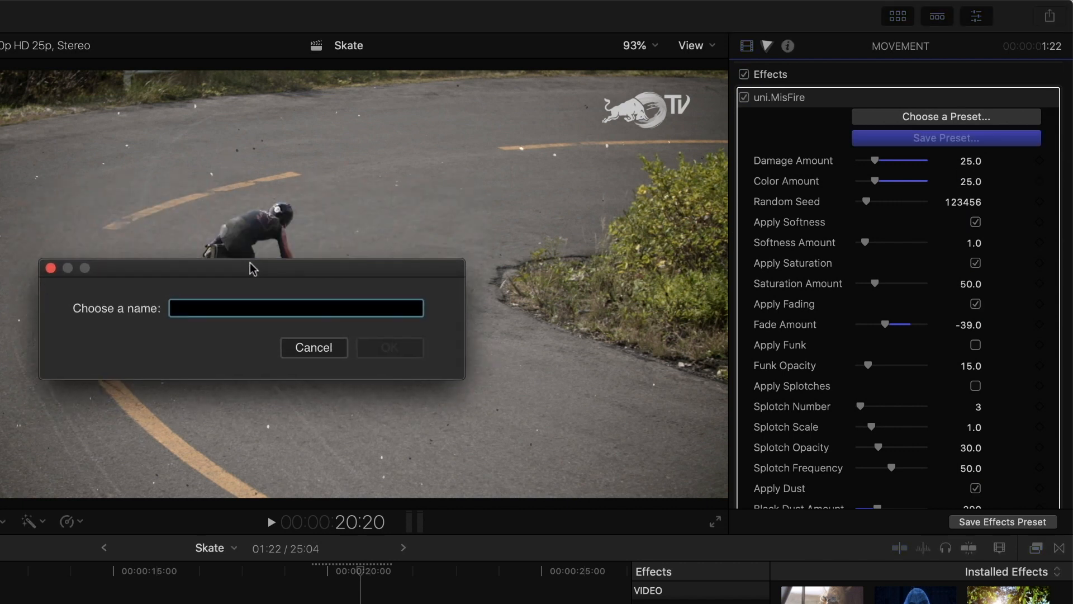
pyautogui.write('My Filmic Look')
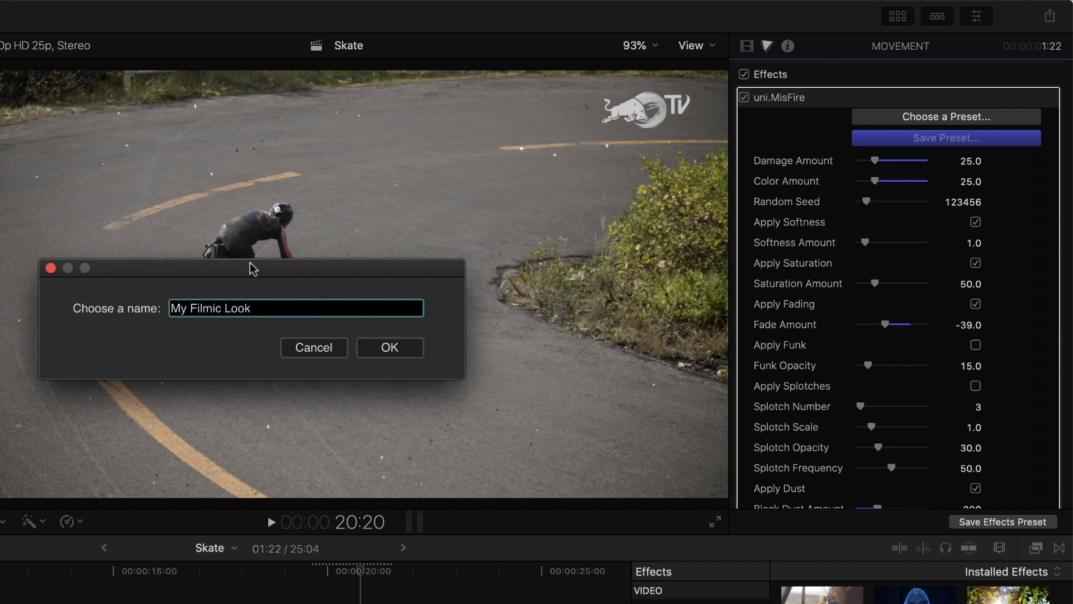
pyautogui.press('Return')
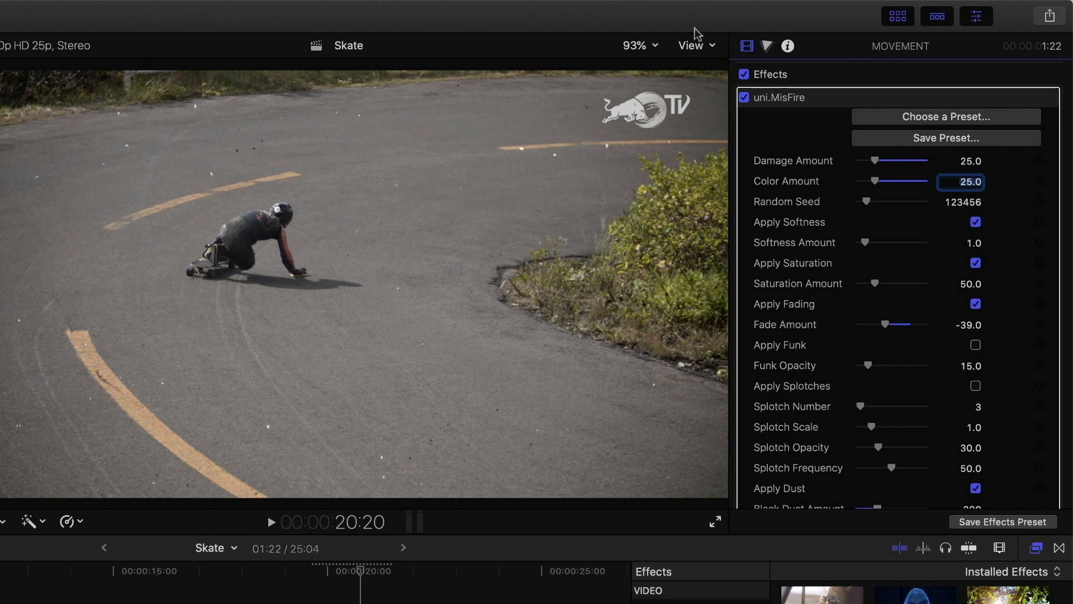
# Open the MisFire preset browser and find the My Filmic Look preset in the Custom section
pyautogui.click(948, 116)
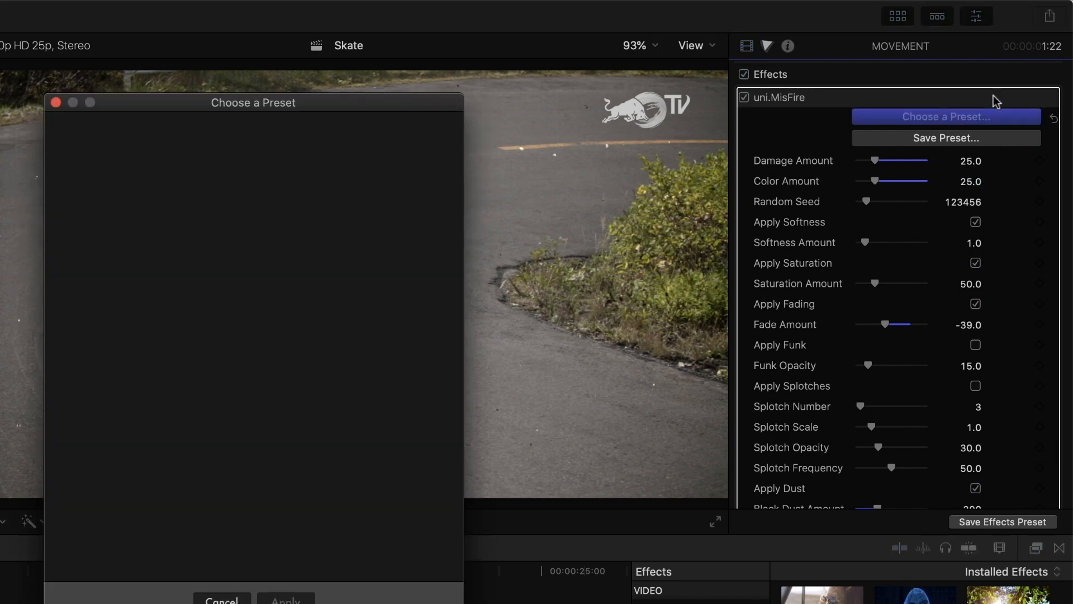
pyautogui.moveTo(385, 347)
pyautogui.scroll(-5, 388, 347)
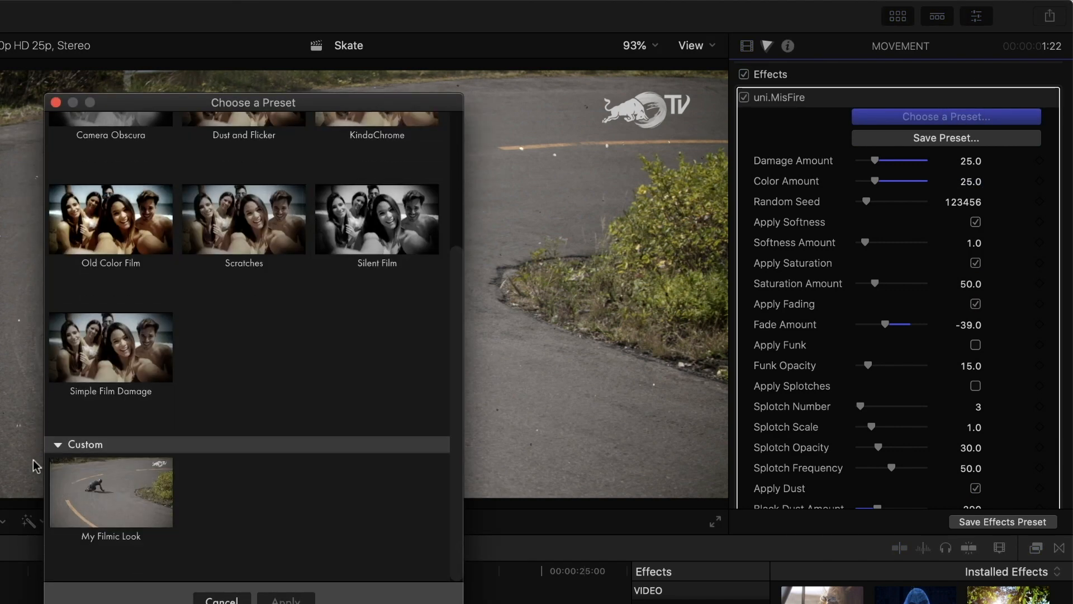
pyautogui.moveTo(89, 480)
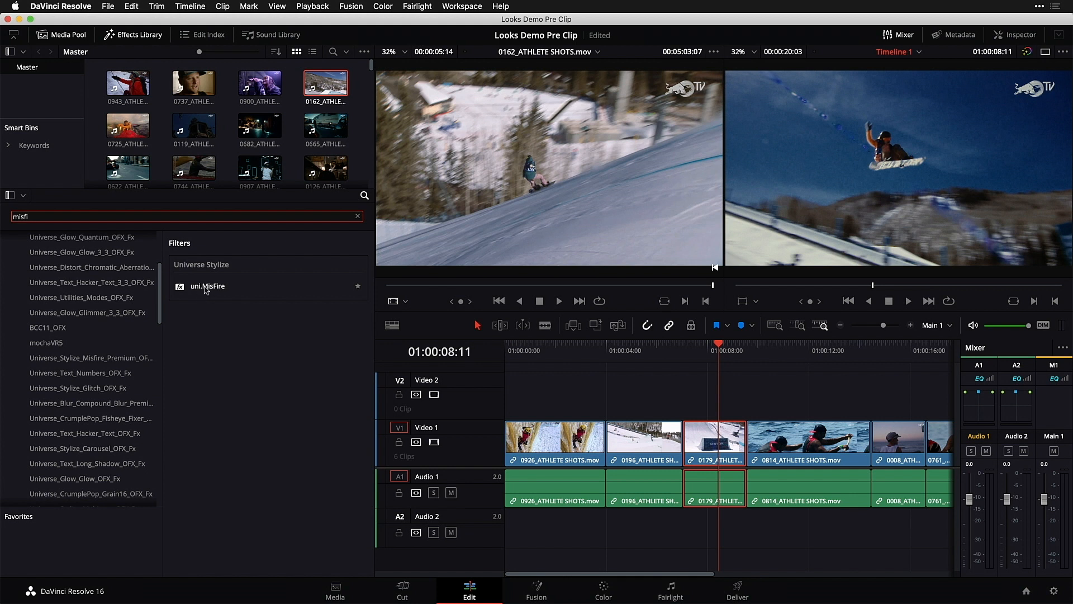
# Switch to DaVinci Resolve, apply uni.MisFire to the selected 0179 timeline clip, and open the Inspector
pyautogui.click(190, 289)
pyautogui.moveTo(190, 289); pyautogui.dragTo(705, 451)
pyautogui.click(1015, 34)
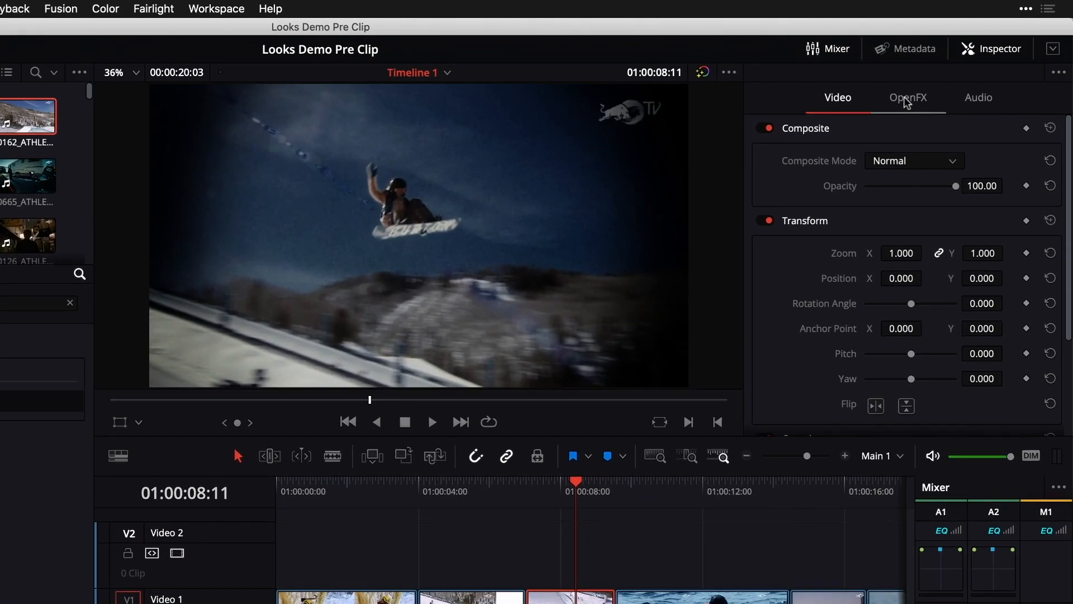
# Apply the custom My Filmic Look preset to the clip's uni.MisFire effect from its OpenFX settings
pyautogui.click(907, 103)
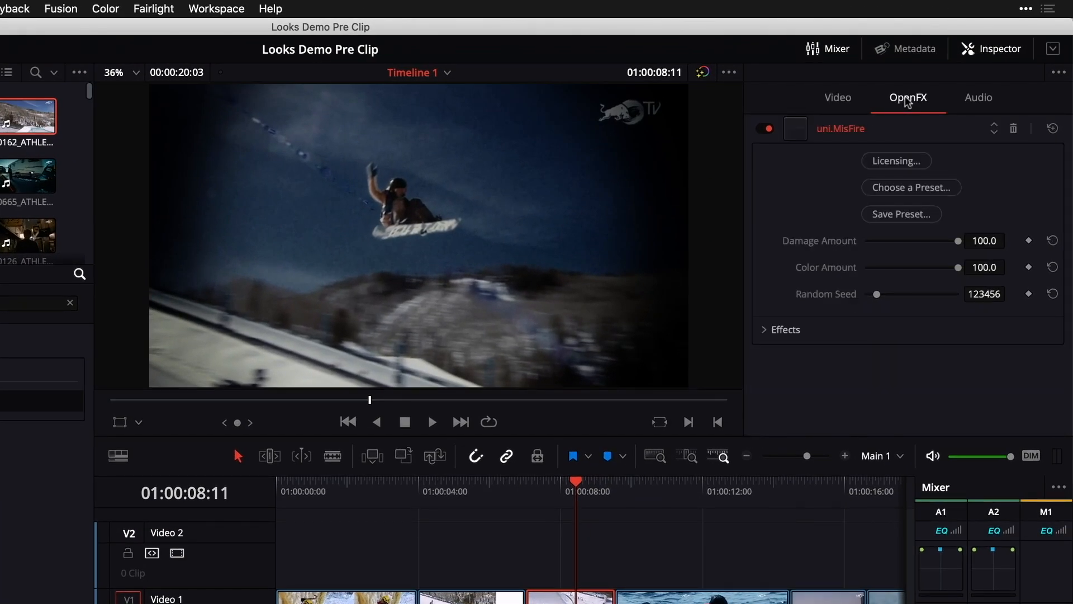
pyautogui.click(896, 189)
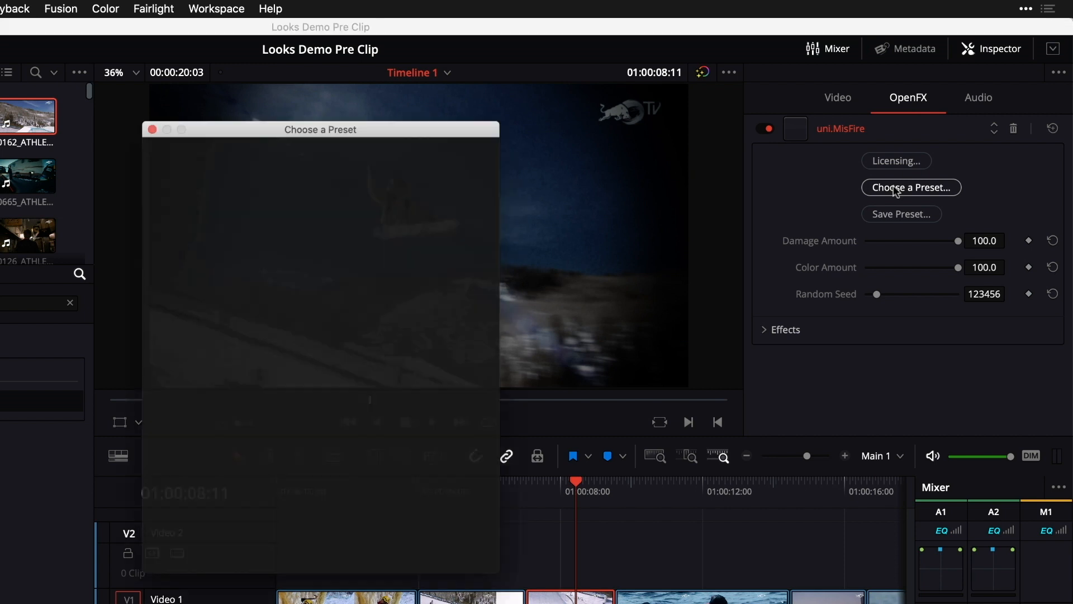
pyautogui.scroll(-5, 348, 432)
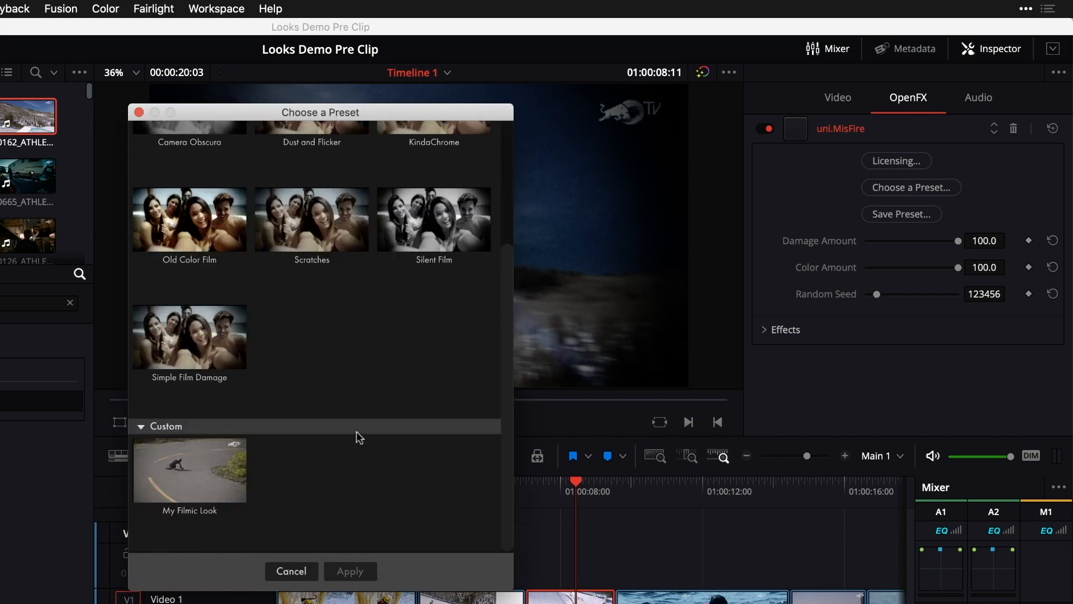
pyautogui.moveTo(173, 469)
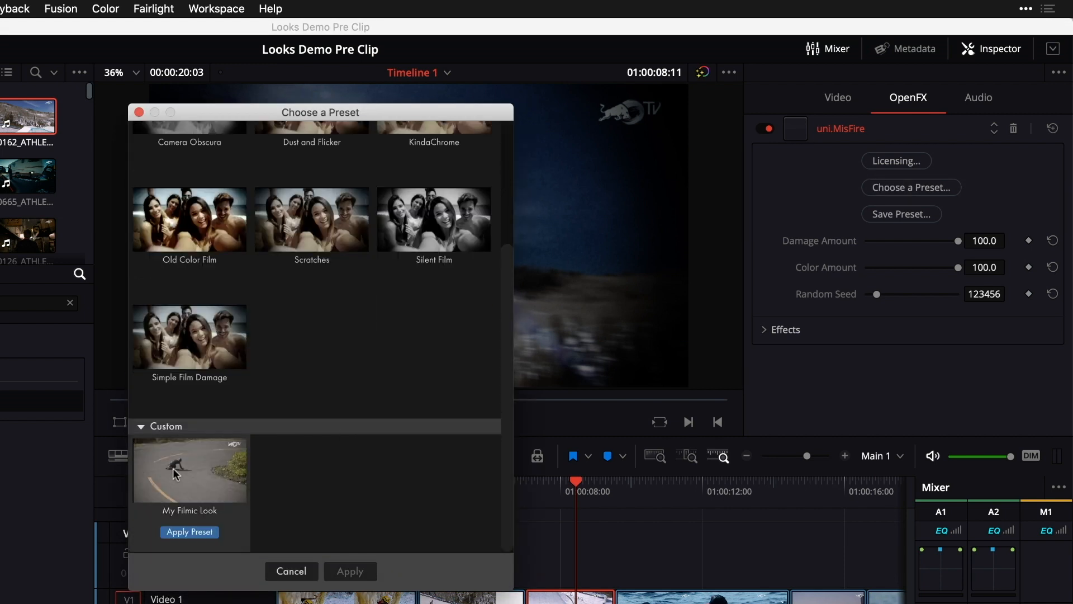
pyautogui.click(189, 532)
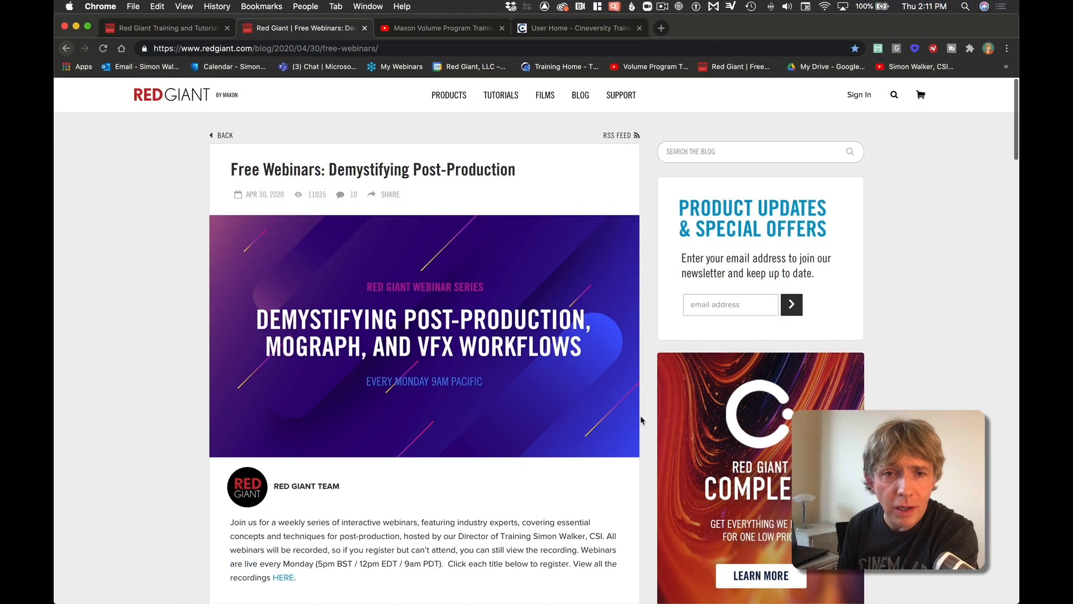
# Browse the Red Giant free webinars blog post and the Maxon Volume Program Training YouTube channel in the browser
pyautogui.scroll(-5, 641, 419)
pyautogui.scroll(-12, 641, 420)
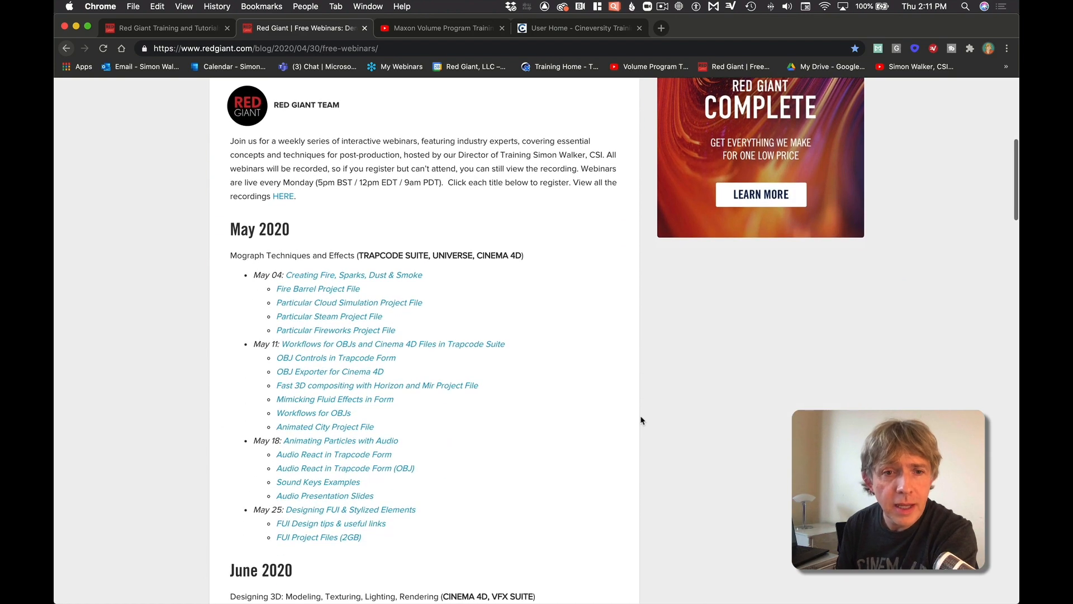
pyautogui.scroll(-15, 641, 420)
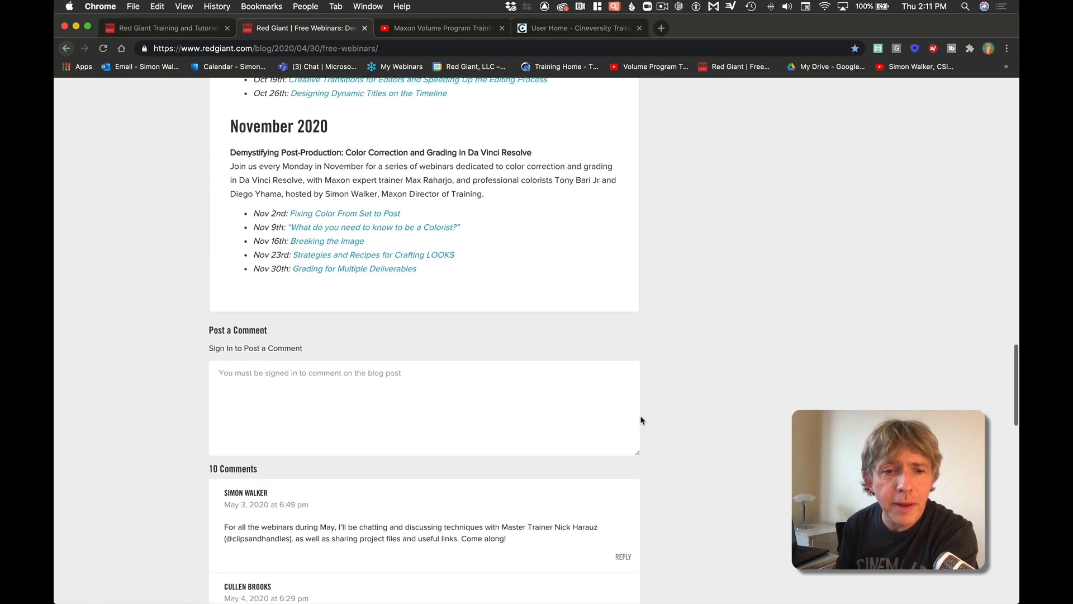
pyautogui.scroll(2, 528, 316)
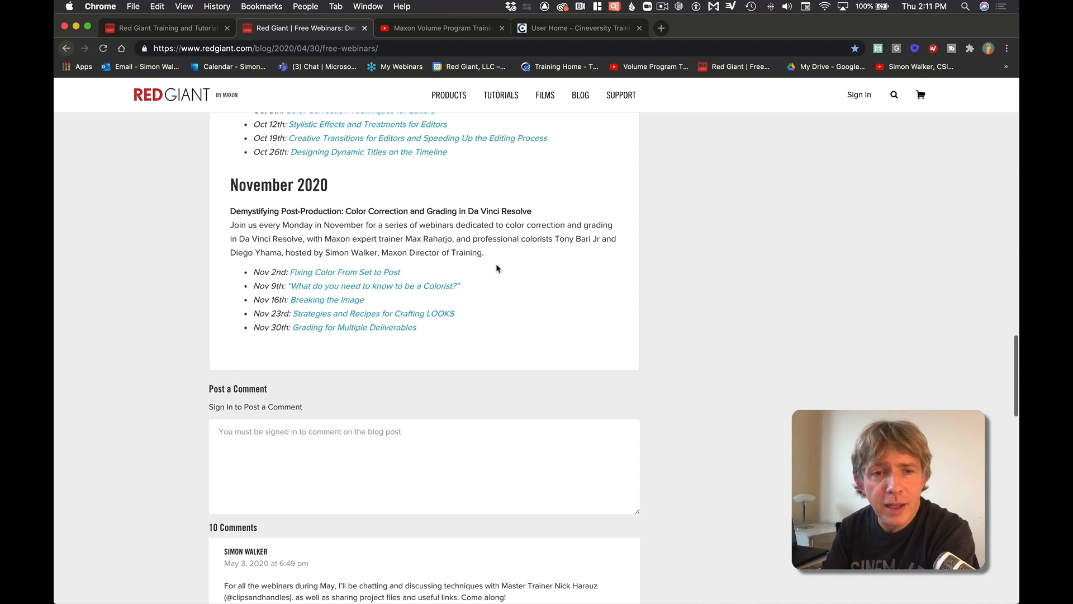
pyautogui.click(447, 29)
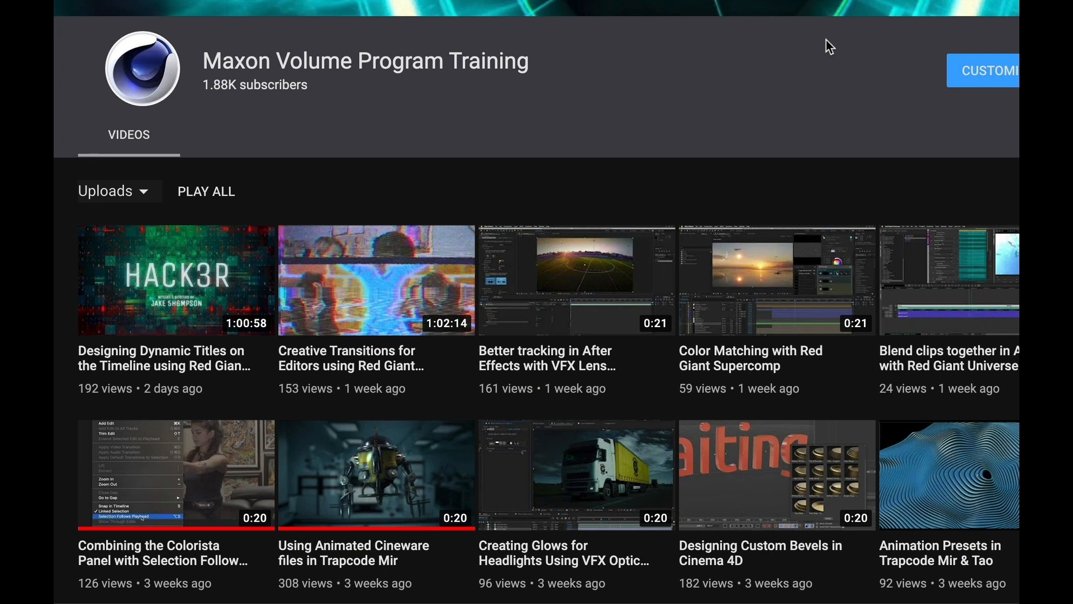
pyautogui.scroll(-7, 827, 44)
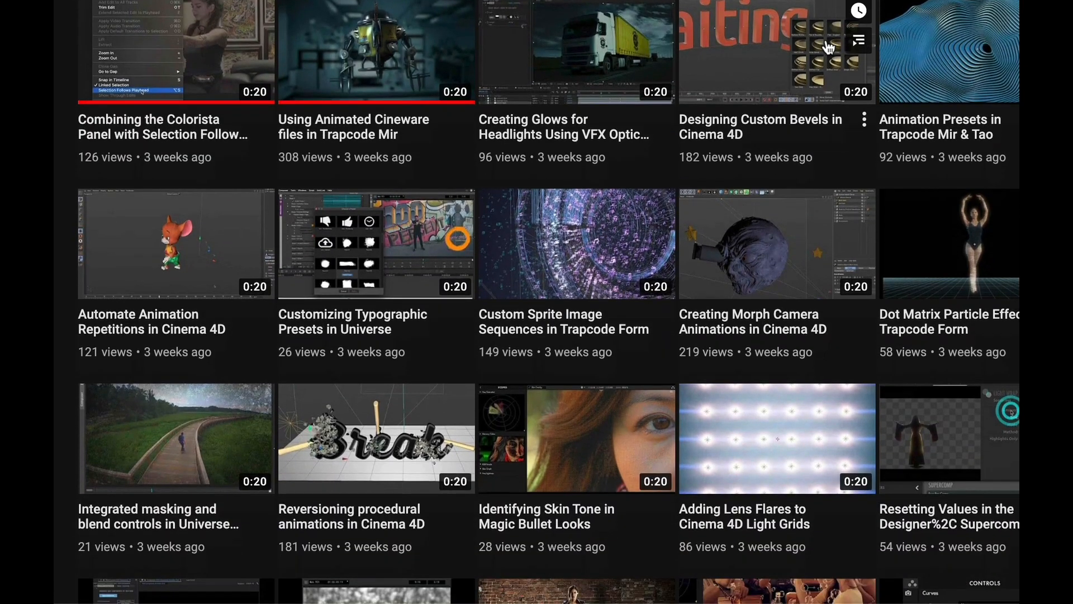